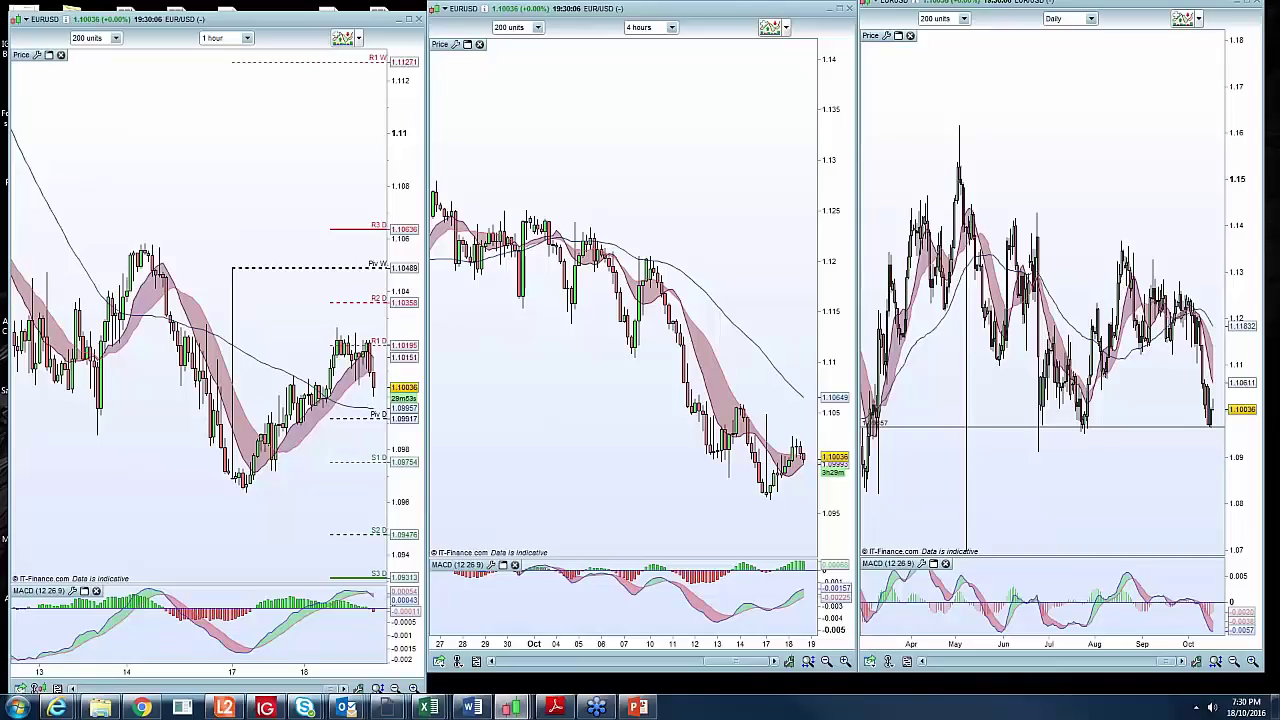
Maximize the daily EUR/USD chart and switch it to the weekly timeframe
{"action": "left_click", "coordinate": [1243, 5]}
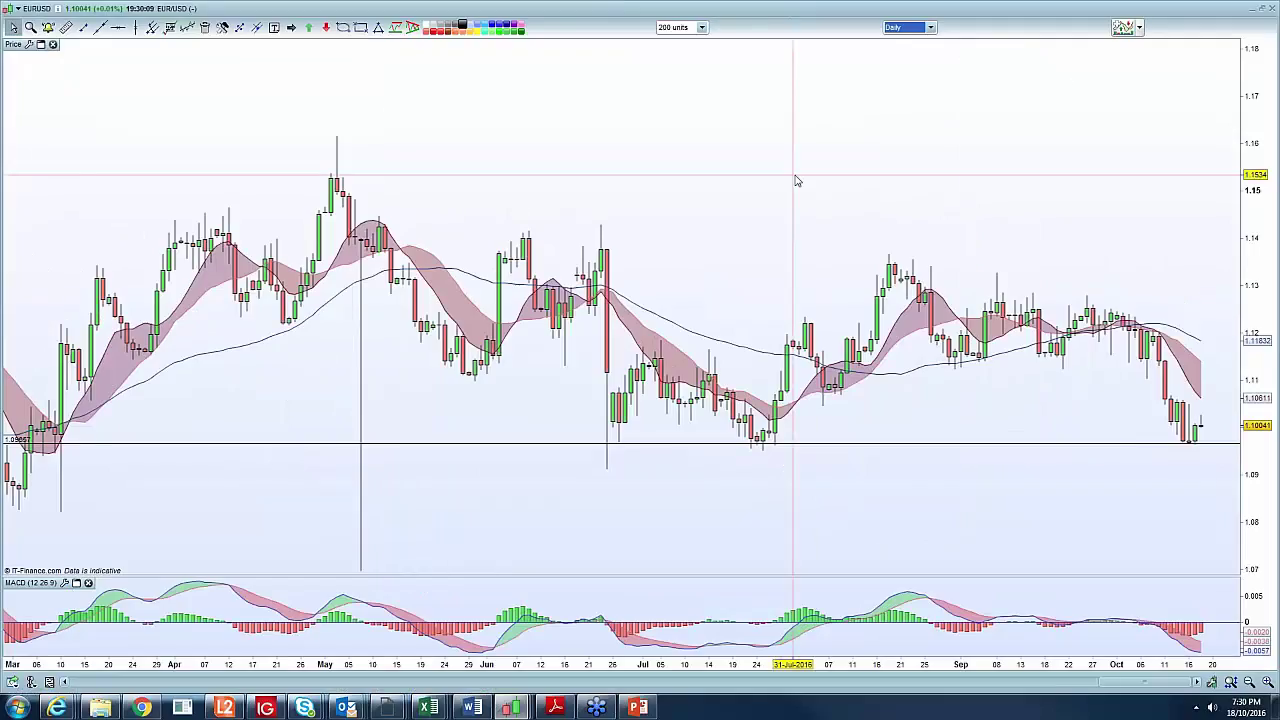
{"action": "left_click", "coordinate": [910, 27]}
{"action": "left_click", "coordinate": [895, 254]}
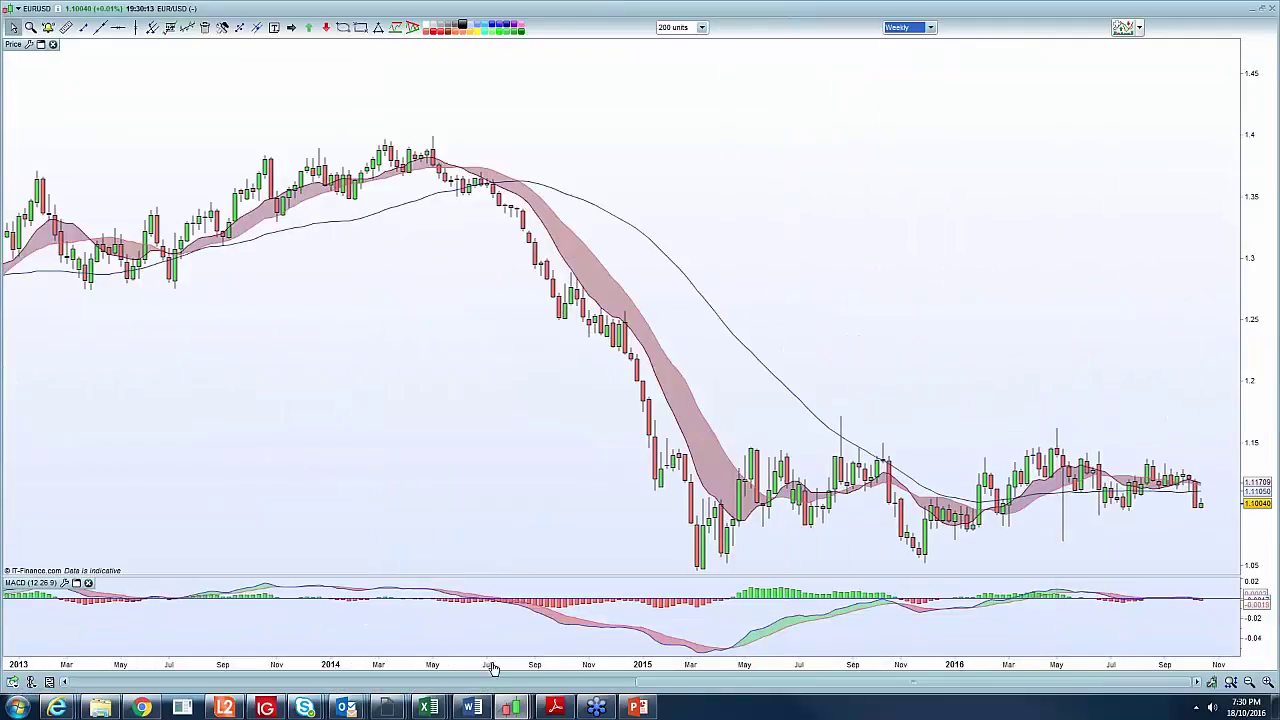
Draw a rising trendline from the March 2015 low through the late-2015 lows, extending into early 2017
{"action": "left_click_drag", "start_coordinate": [345, 666], "coordinate": [251, 666]}
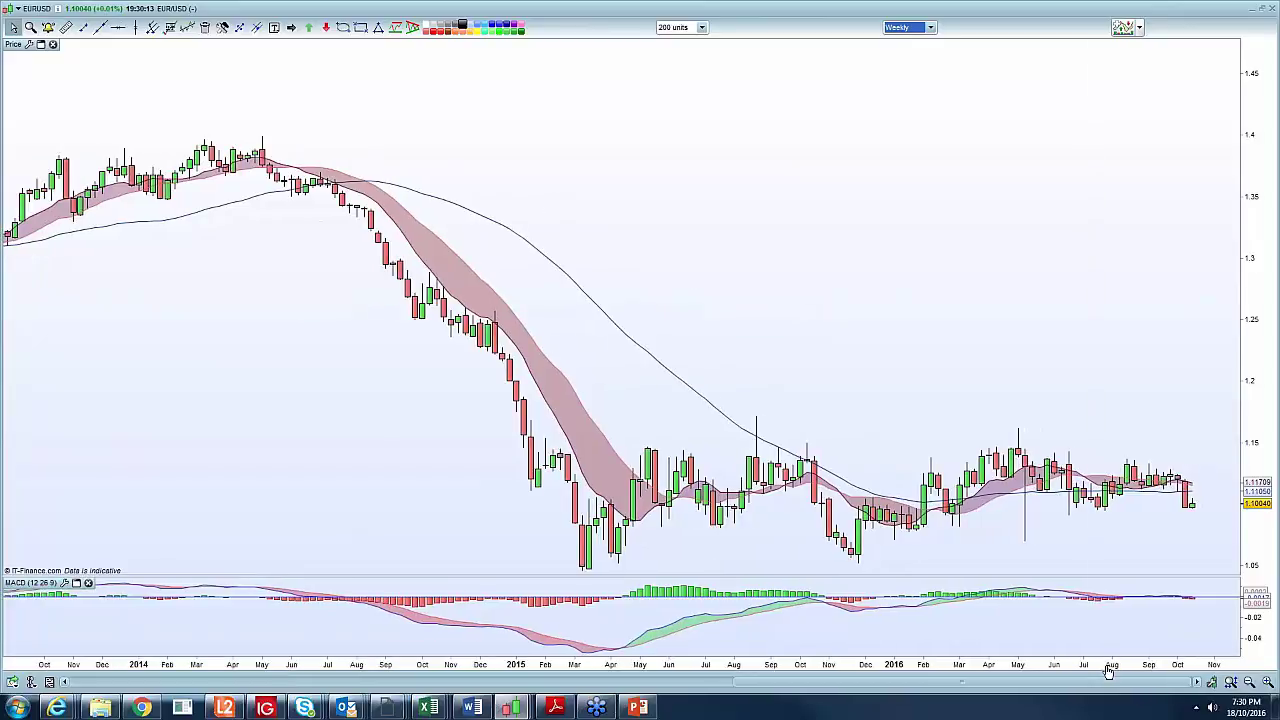
{"action": "left_click_drag", "start_coordinate": [1108, 672], "coordinate": [1006, 668]}
{"action": "left_click_drag", "start_coordinate": [1255, 290], "coordinate": [1262, 48]}
{"action": "left_click_drag", "start_coordinate": [1247, 472], "coordinate": [1250, 400]}
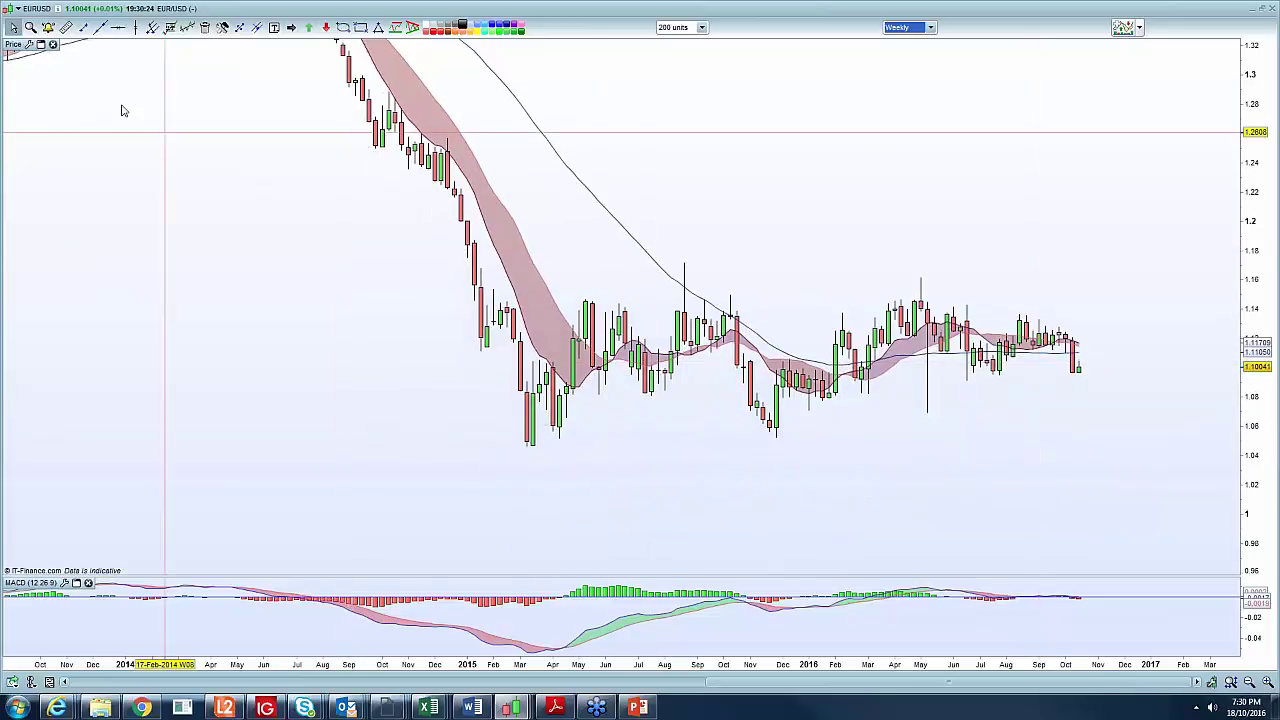
{"action": "left_click", "coordinate": [83, 27]}
{"action": "mouse_move", "coordinate": [530, 446]}
{"action": "left_mouse_down"}
{"action": "mouse_move", "coordinate": [1163, 385]}
{"action": "mouse_move", "coordinate": [1216, 392]}
{"action": "mouse_move", "coordinate": [1191, 397]}
{"action": "left_mouse_up"}
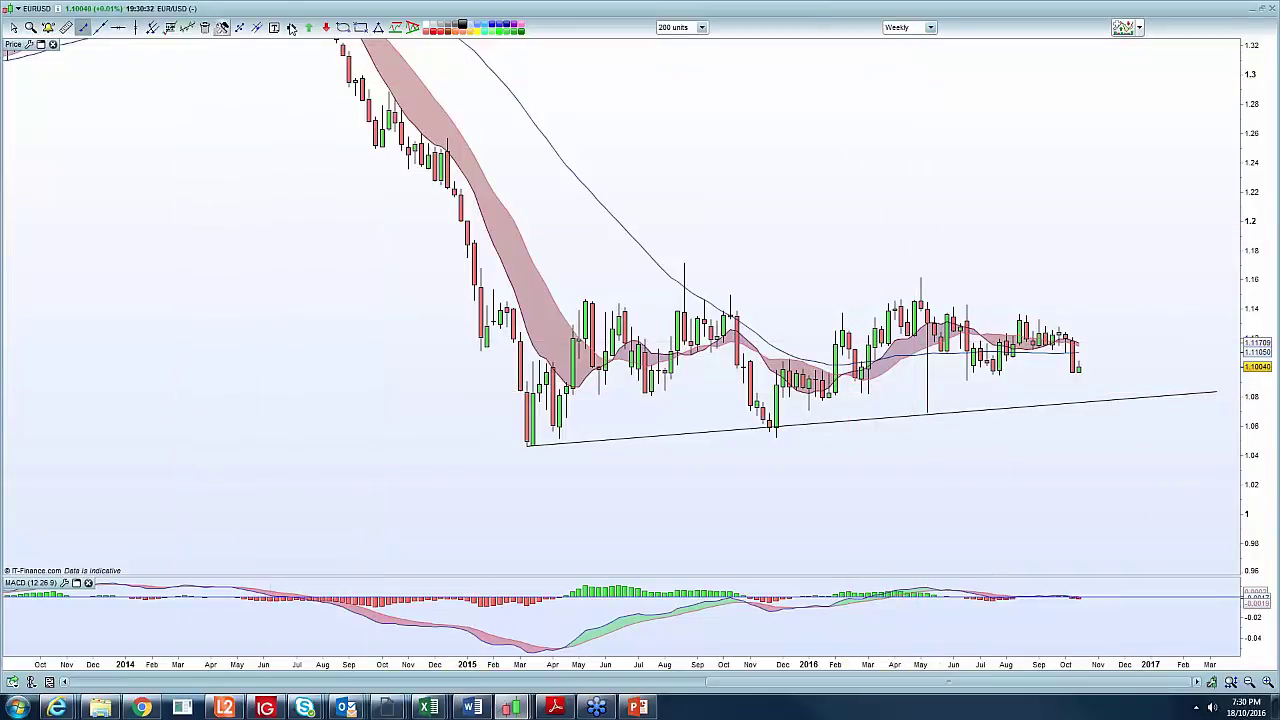
Add horizontal lines at 1.09737 and 1.14113, and ink a mark near 1.08 just above the trendline
{"action": "left_click", "coordinate": [117, 27]}
{"action": "left_click", "coordinate": [473, 378]}
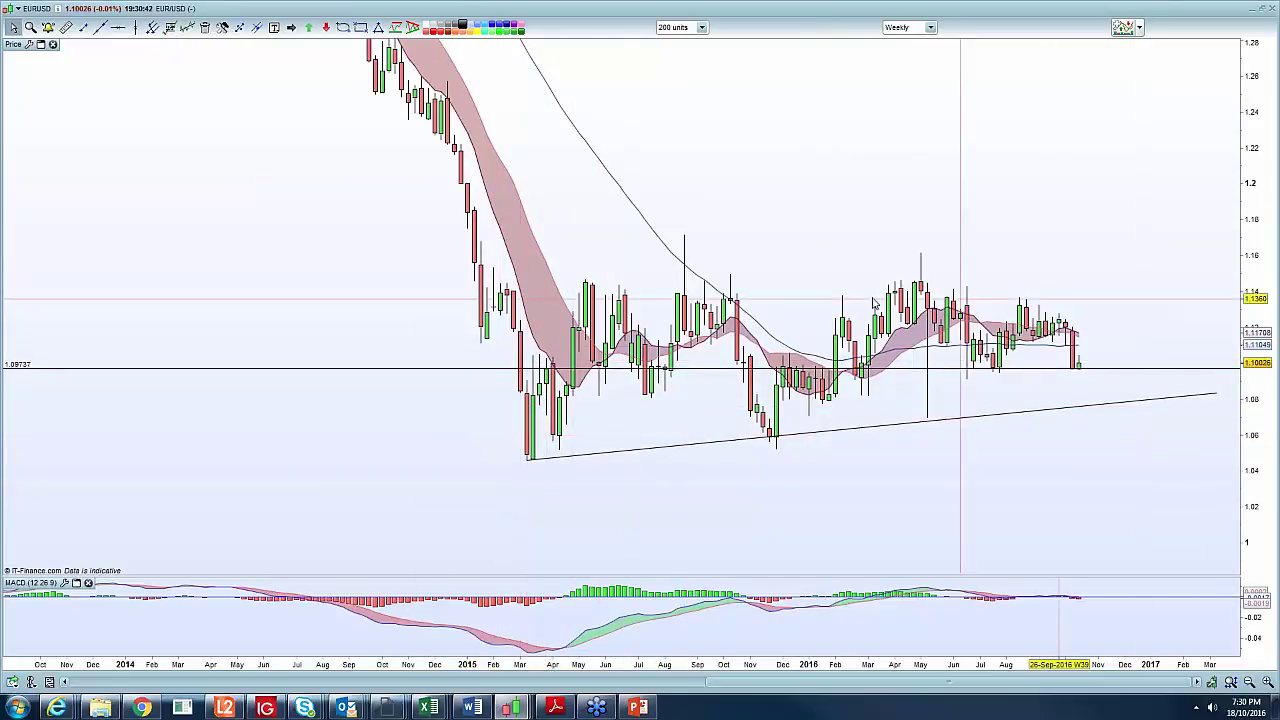
{"action": "left_click", "coordinate": [117, 27]}
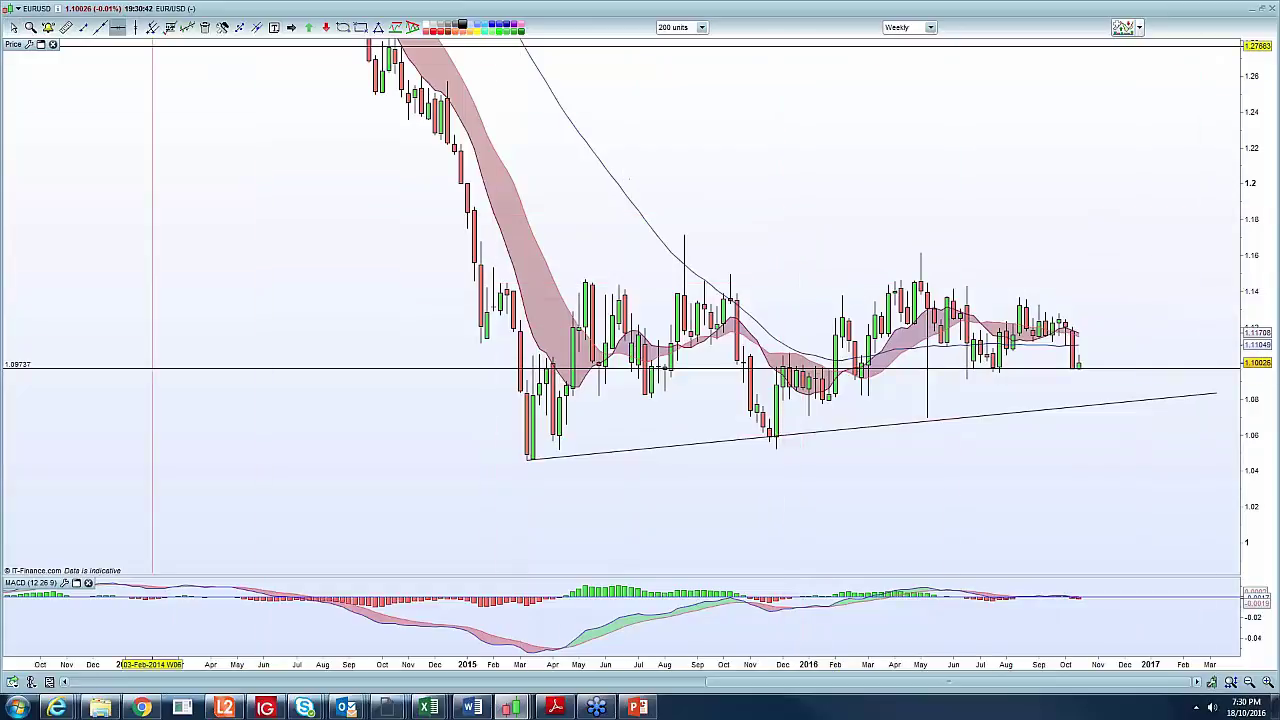
{"action": "left_click", "coordinate": [437, 289]}
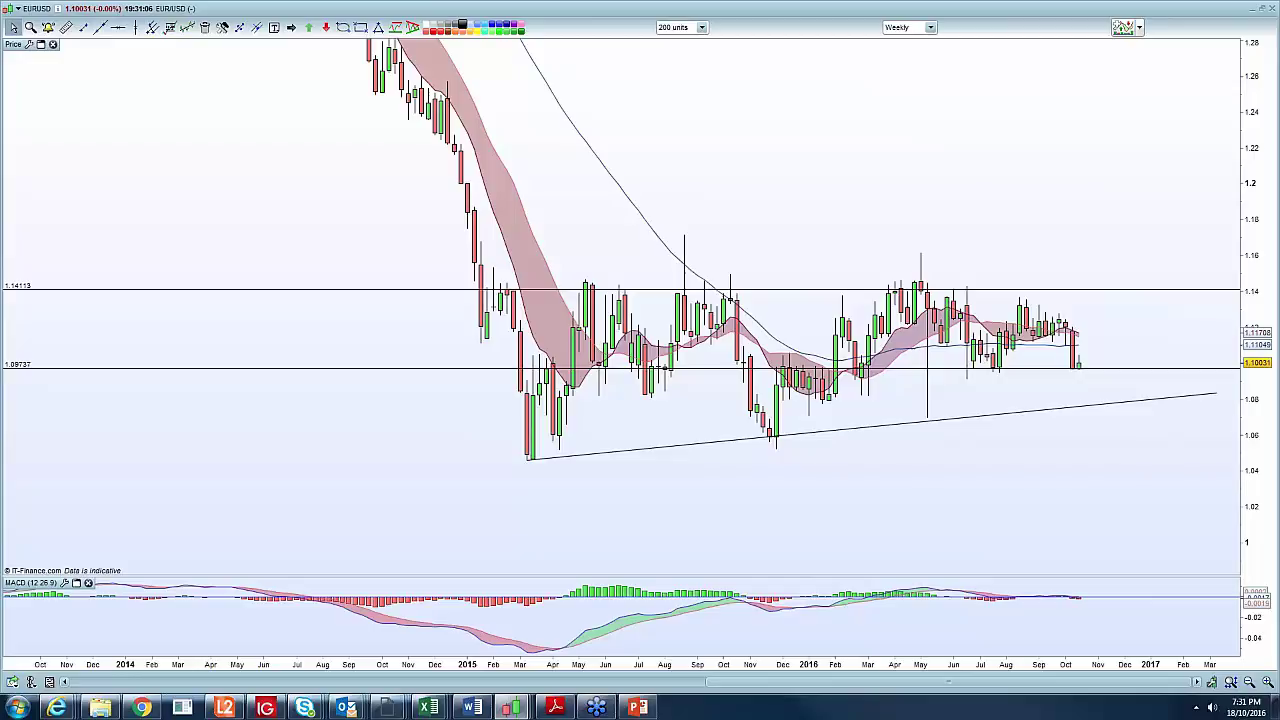
{"action": "left_click_drag", "start_coordinate": [1108, 396], "coordinate": [1052, 396]}
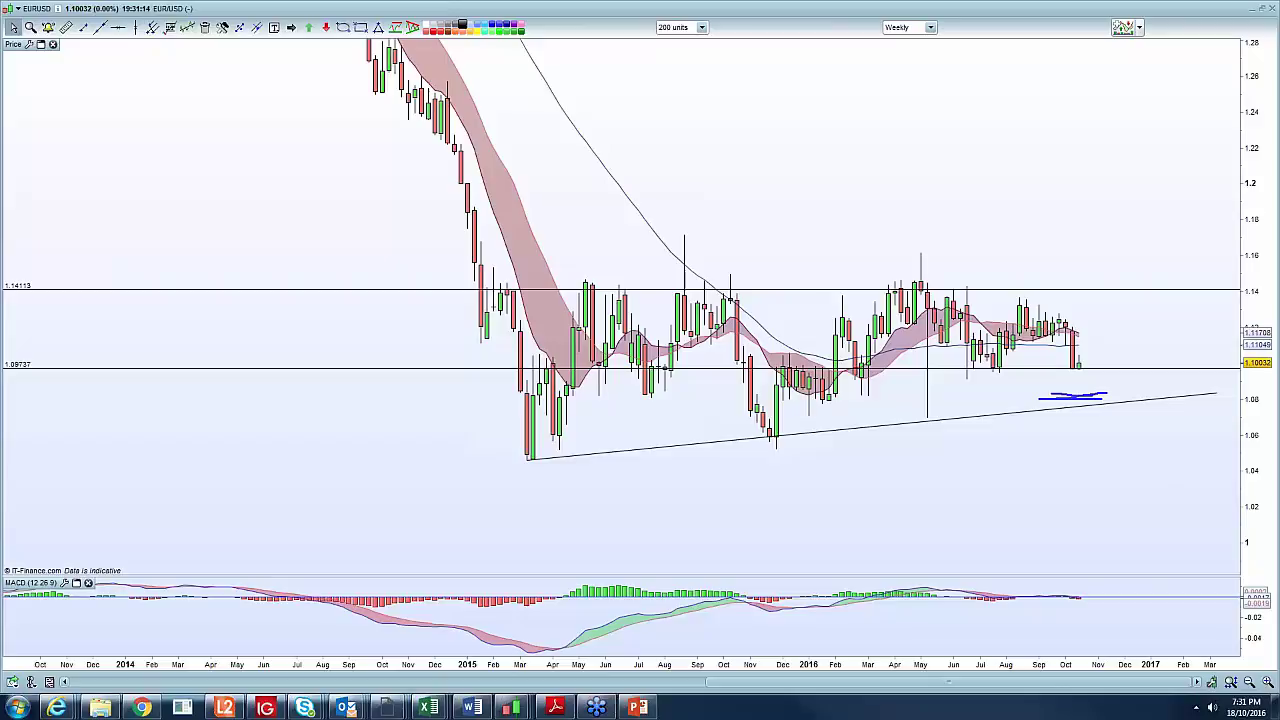
Switch the chart back to the daily timeframe and add a horizontal line at 1.11476
{"action": "left_click", "coordinate": [910, 27]}
{"action": "left_click", "coordinate": [908, 237]}
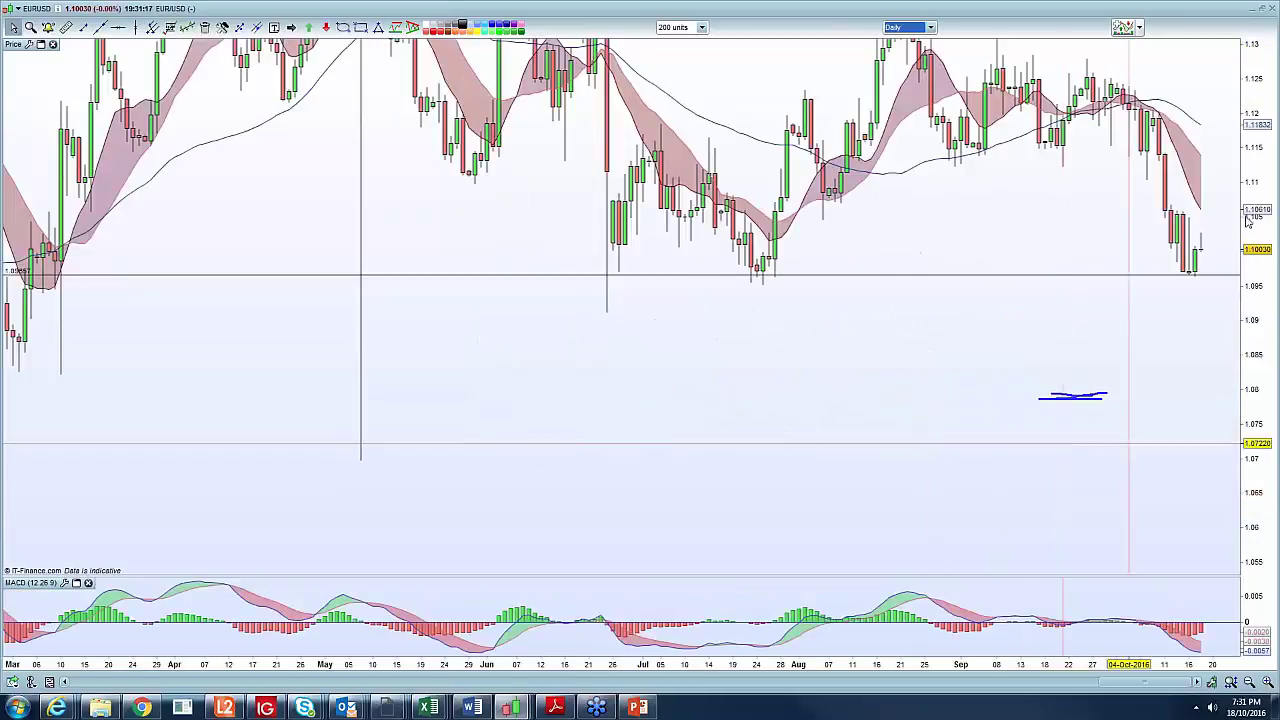
{"action": "left_click", "coordinate": [118, 27]}
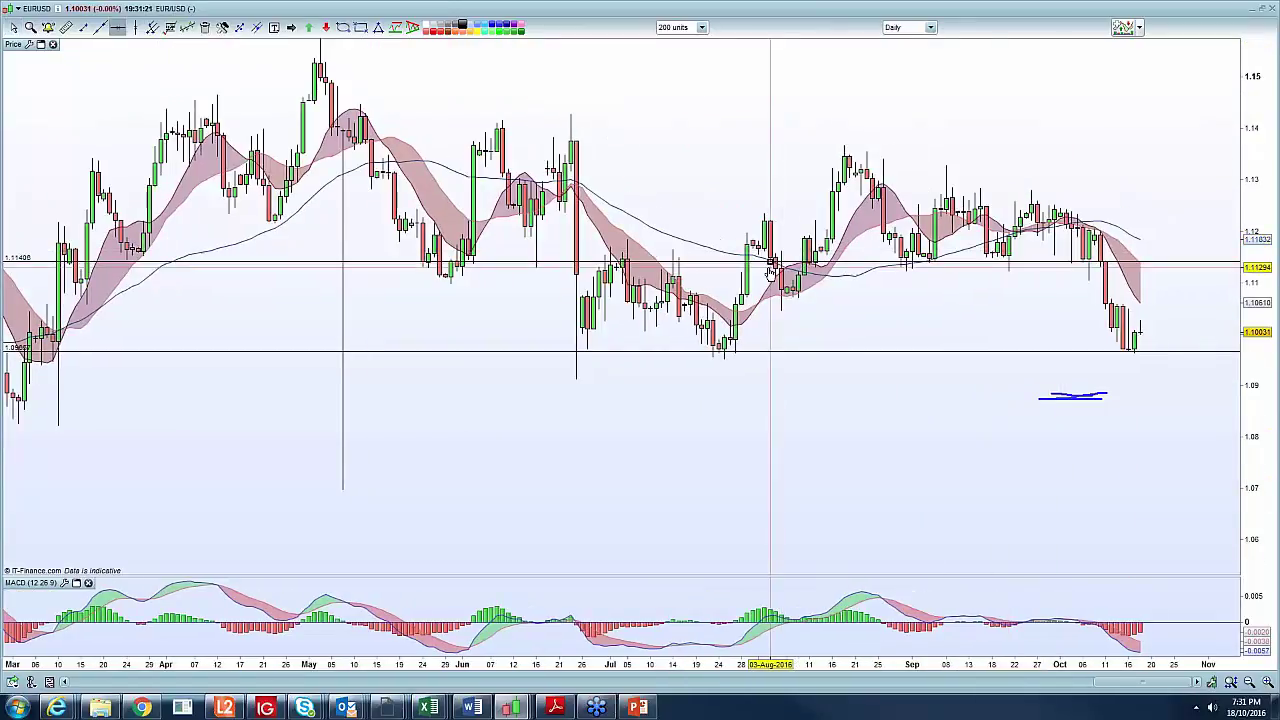
{"action": "left_click", "coordinate": [769, 260]}
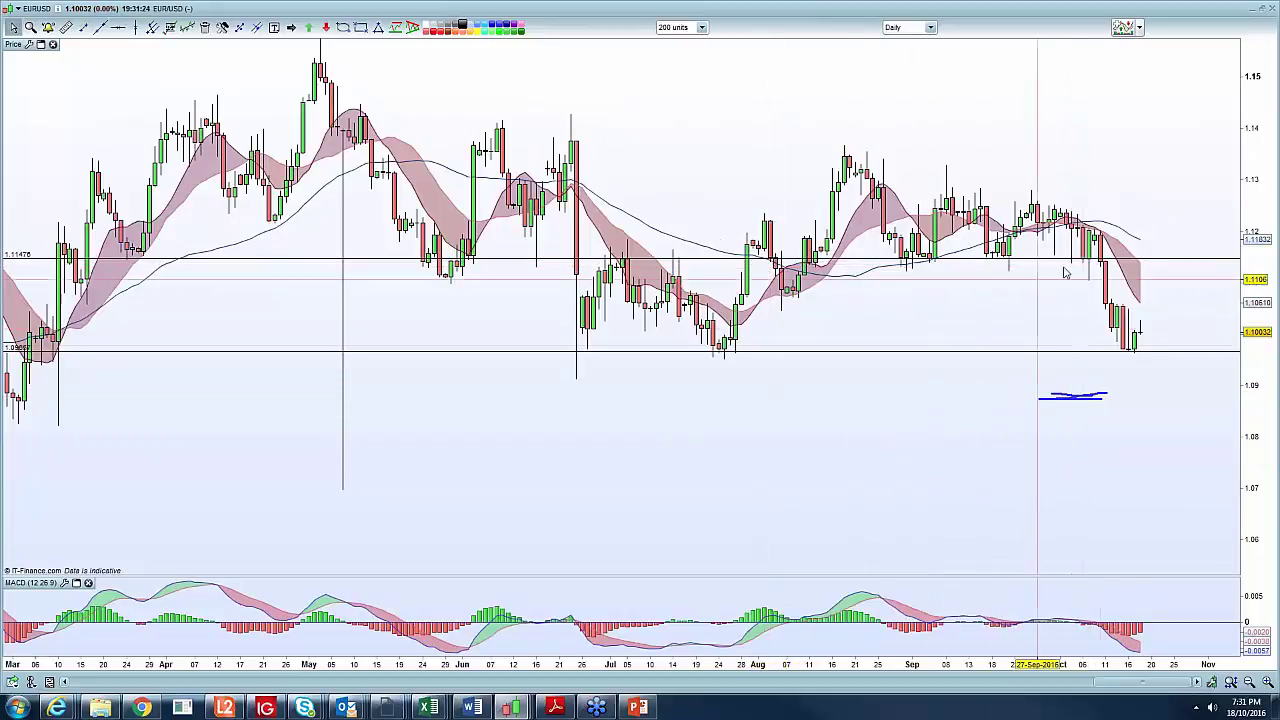
Underline in ink the September and early October lows below the 1.11476 line, and the mid-October low at the lower line
{"action": "mouse_move", "coordinate": [1023, 267]}
{"action": "left_mouse_down"}
{"action": "mouse_move", "coordinate": [948, 264]}
{"action": "mouse_move", "coordinate": [1134, 268]}
{"action": "left_mouse_up"}
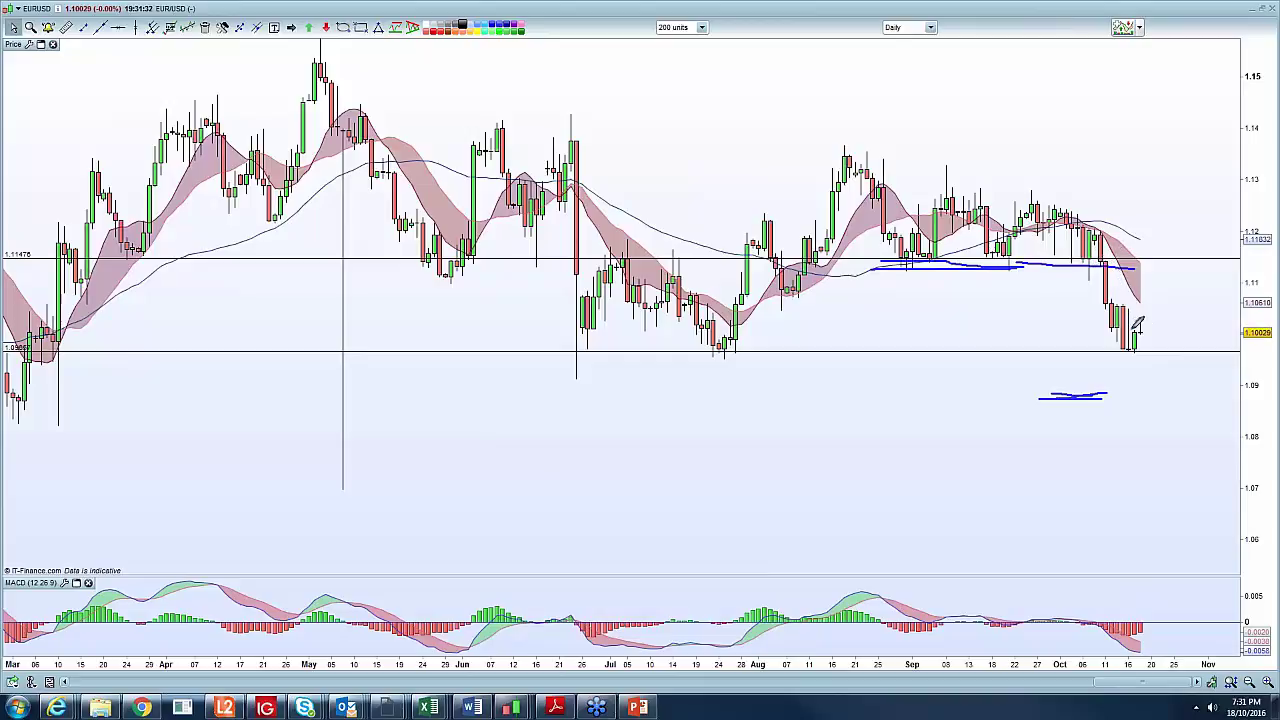
{"action": "left_click_drag", "start_coordinate": [1074, 356], "coordinate": [1160, 355]}
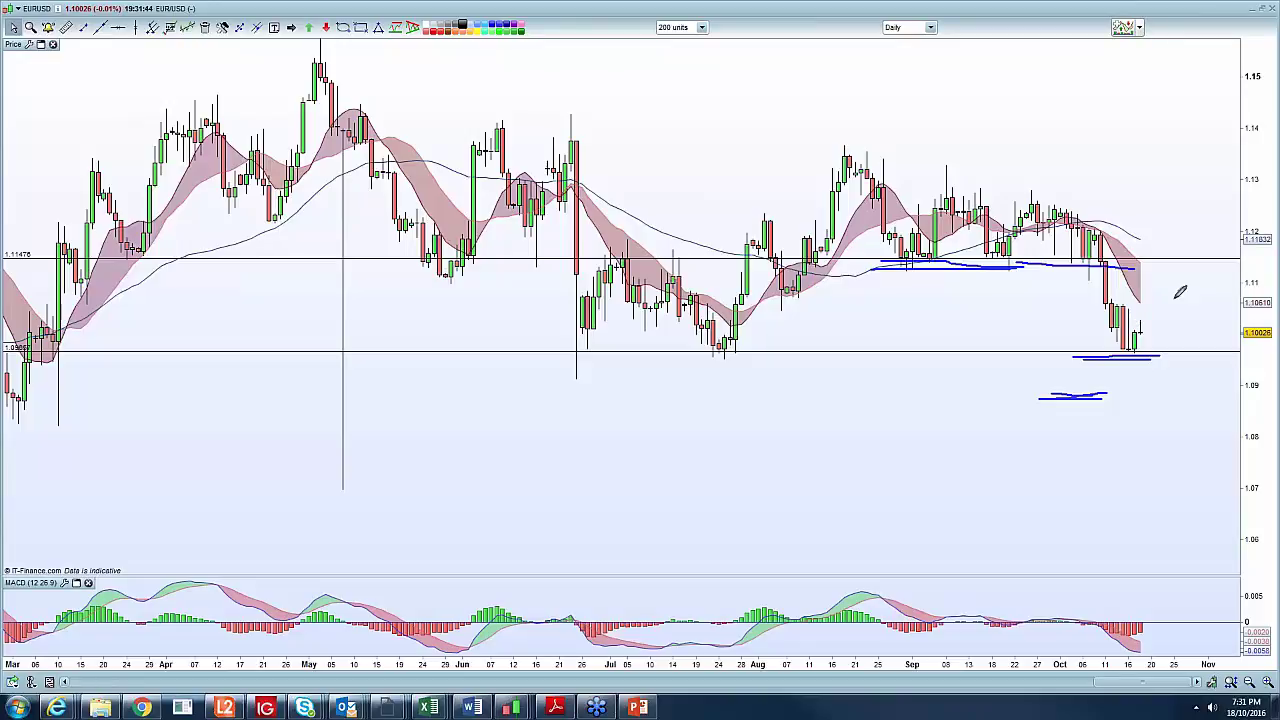
Clear the ink marks and circle the late June, late July and mid-October lows along the lower horizontal line
{"action": "left_click", "coordinate": [932, 14]}
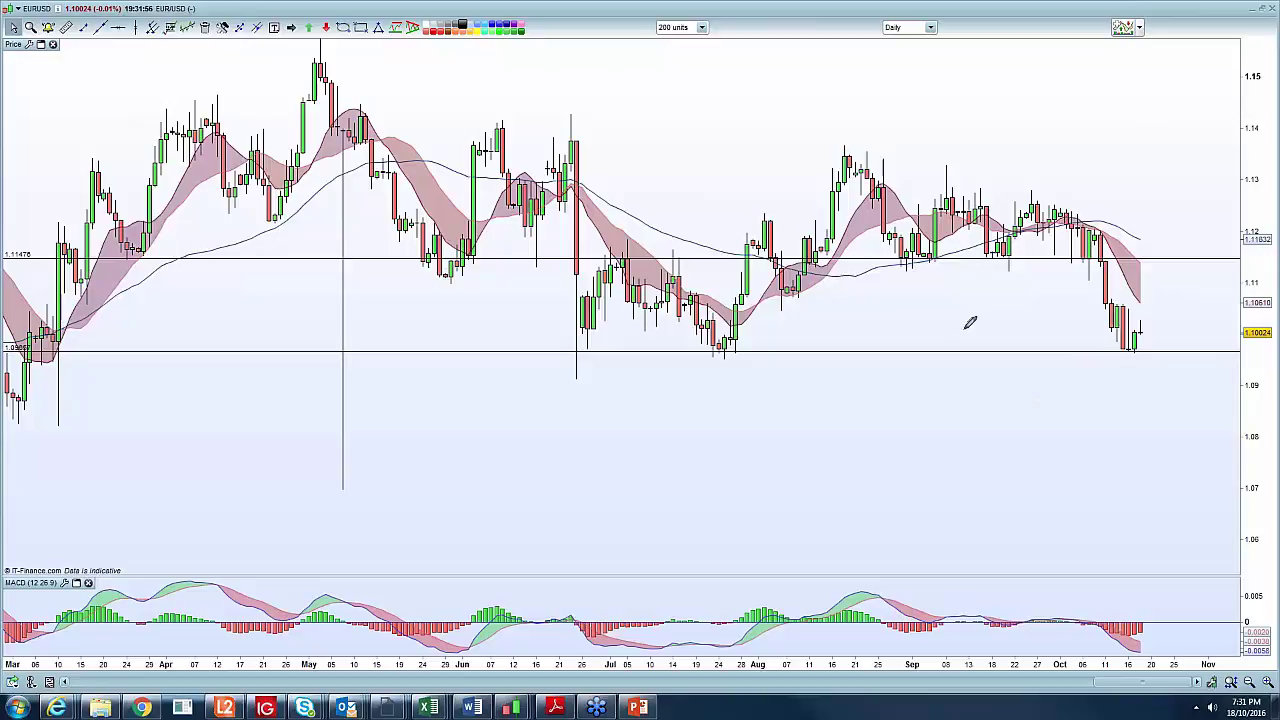
{"action": "left_click_drag", "start_coordinate": [603, 349], "coordinate": [617, 346]}
{"action": "left_click_drag", "start_coordinate": [756, 348], "coordinate": [742, 346]}
{"action": "mouse_move", "coordinate": [1148, 350]}
{"action": "left_mouse_down"}
{"action": "mouse_move", "coordinate": [1103, 352]}
{"action": "mouse_move", "coordinate": [1150, 352]}
{"action": "left_mouse_up"}
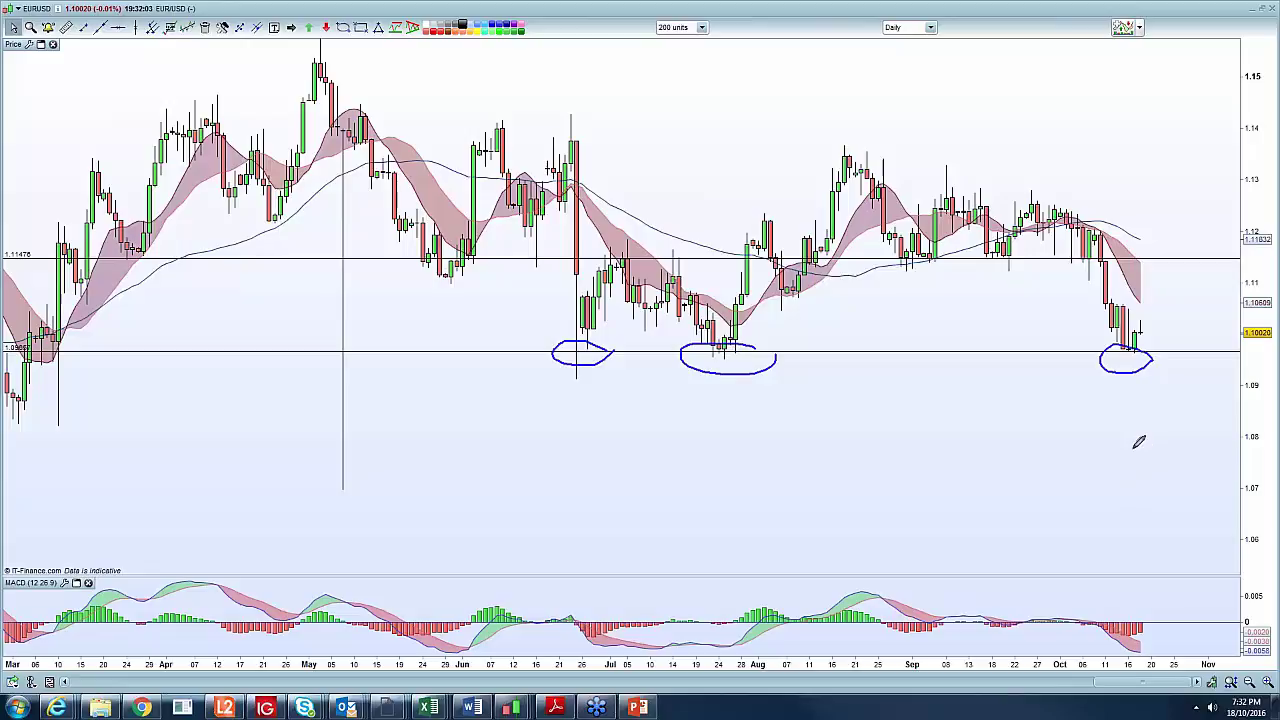
Switch the chart to 4 hours and circle the October 13 and 17 lows and the October 14 and 18 highs
{"action": "scroll", "coordinate": [996, 105], "scroll_direction": "down", "scroll_amount": 4}
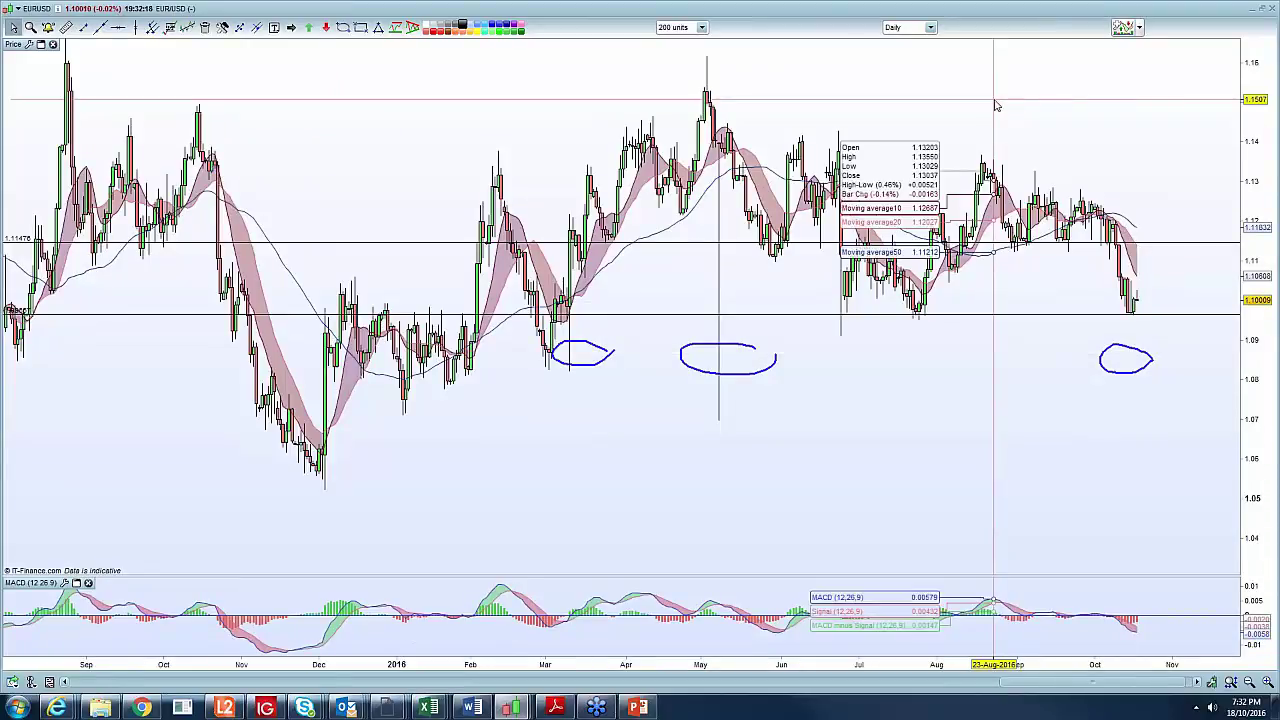
{"action": "left_click", "coordinate": [904, 29]}
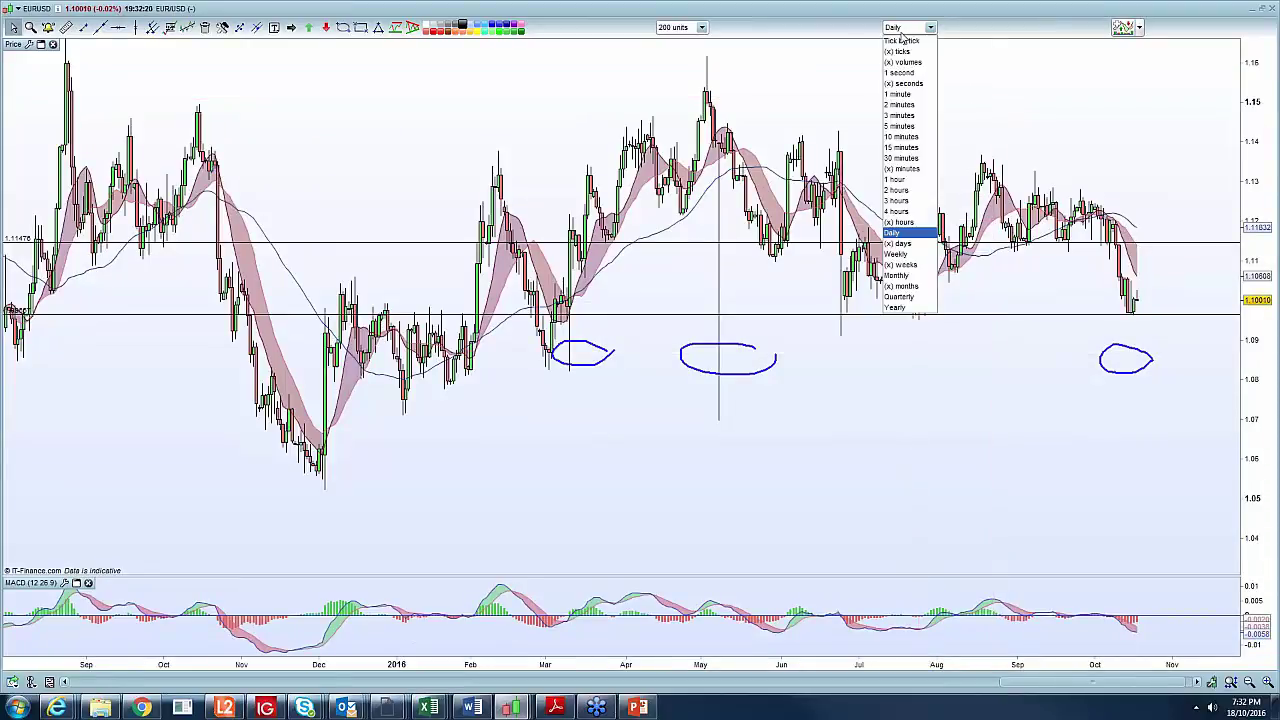
{"action": "left_click", "coordinate": [897, 211]}
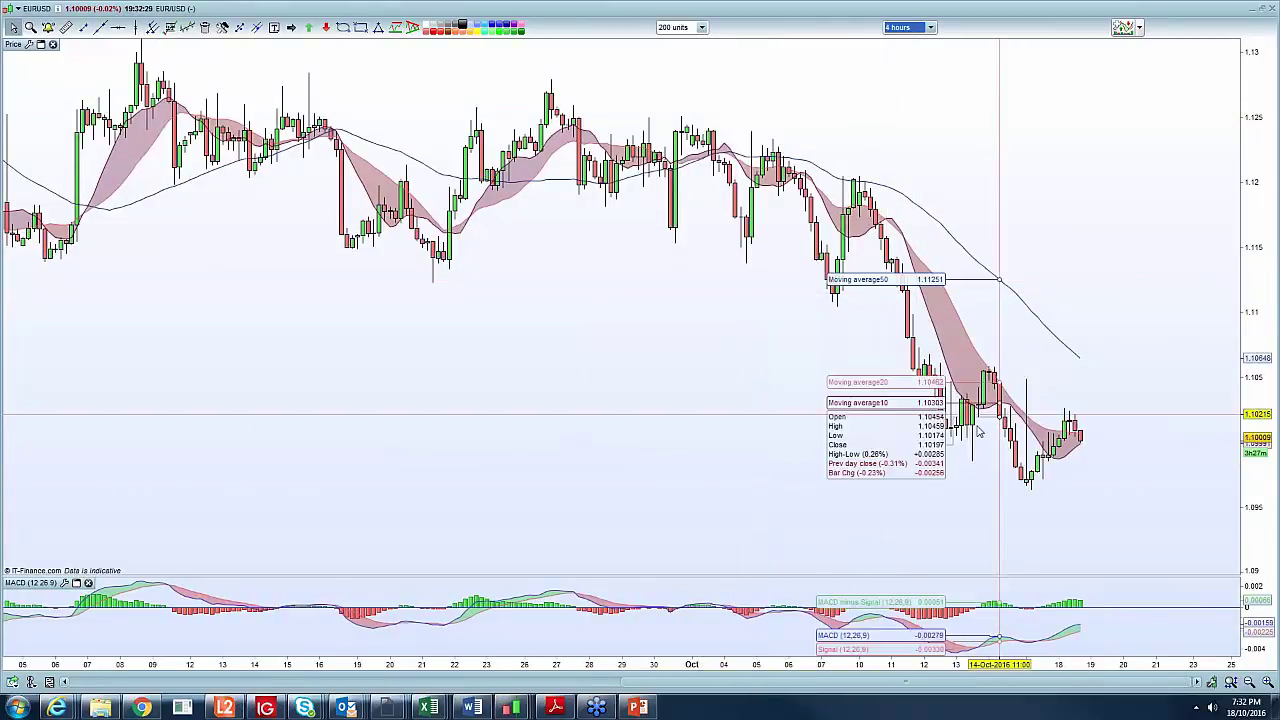
{"action": "mouse_move", "coordinate": [962, 431]}
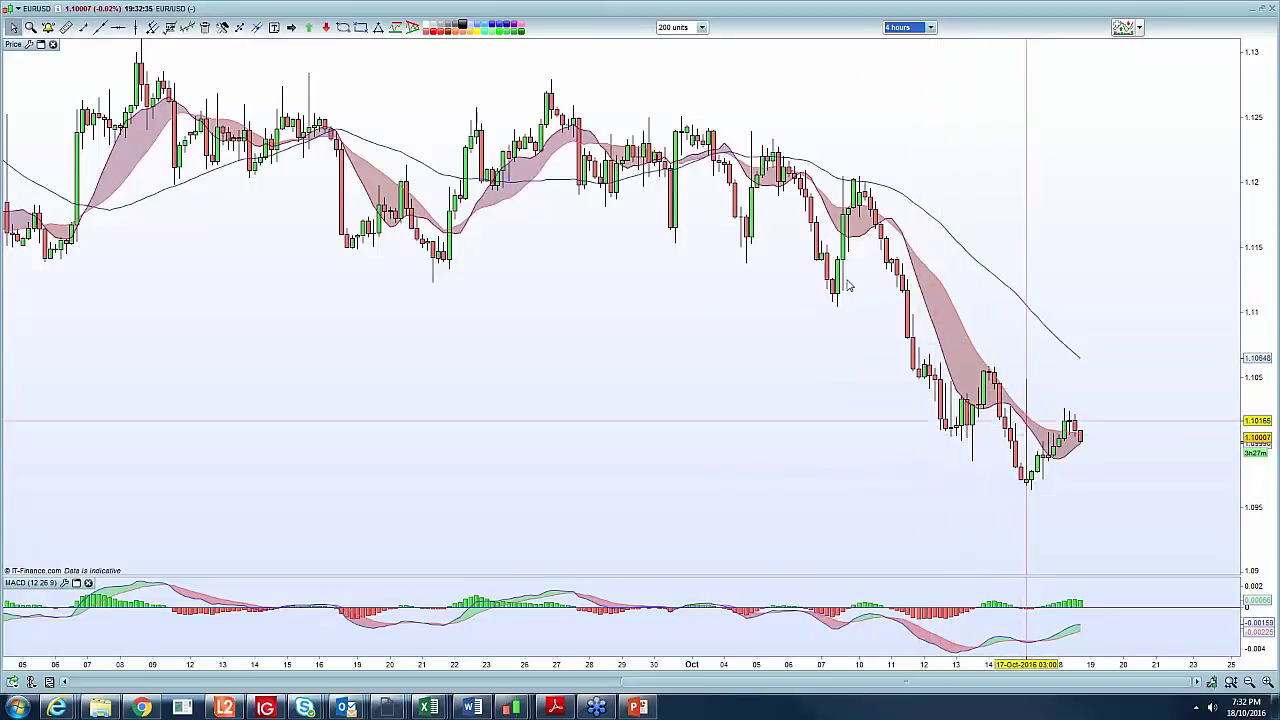
{"action": "left_click_drag", "start_coordinate": [972, 418], "coordinate": [976, 428]}
{"action": "left_click_drag", "start_coordinate": [1040, 474], "coordinate": [1048, 490]}
{"action": "left_click_drag", "start_coordinate": [1000, 362], "coordinate": [1003, 380]}
{"action": "left_click_drag", "start_coordinate": [1082, 404], "coordinate": [1086, 420]}
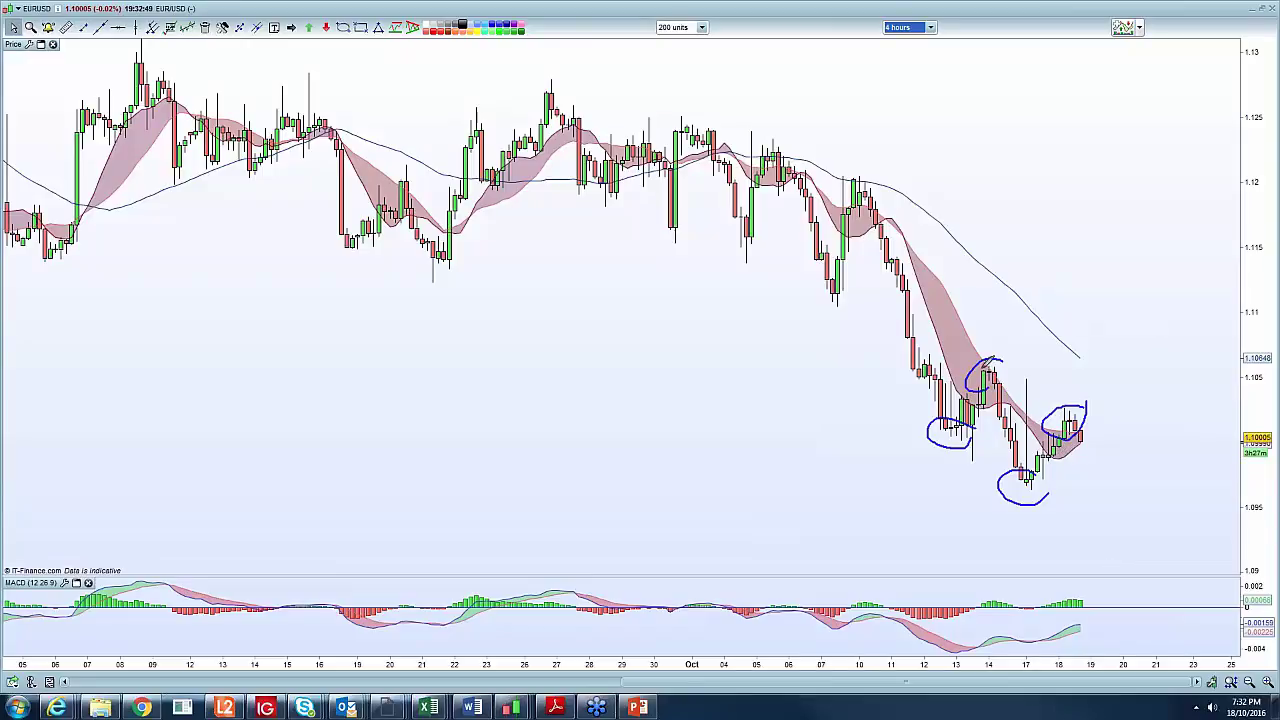
Ink a rising line along the recent MACD highs and a downward arrow beside the latest prices
{"action": "left_click_drag", "start_coordinate": [984, 630], "coordinate": [1100, 643]}
{"action": "mouse_move", "coordinate": [1172, 258]}
{"action": "left_mouse_down"}
{"action": "mouse_move", "coordinate": [1175, 333]}
{"action": "mouse_move", "coordinate": [1209, 342]}
{"action": "left_mouse_up"}
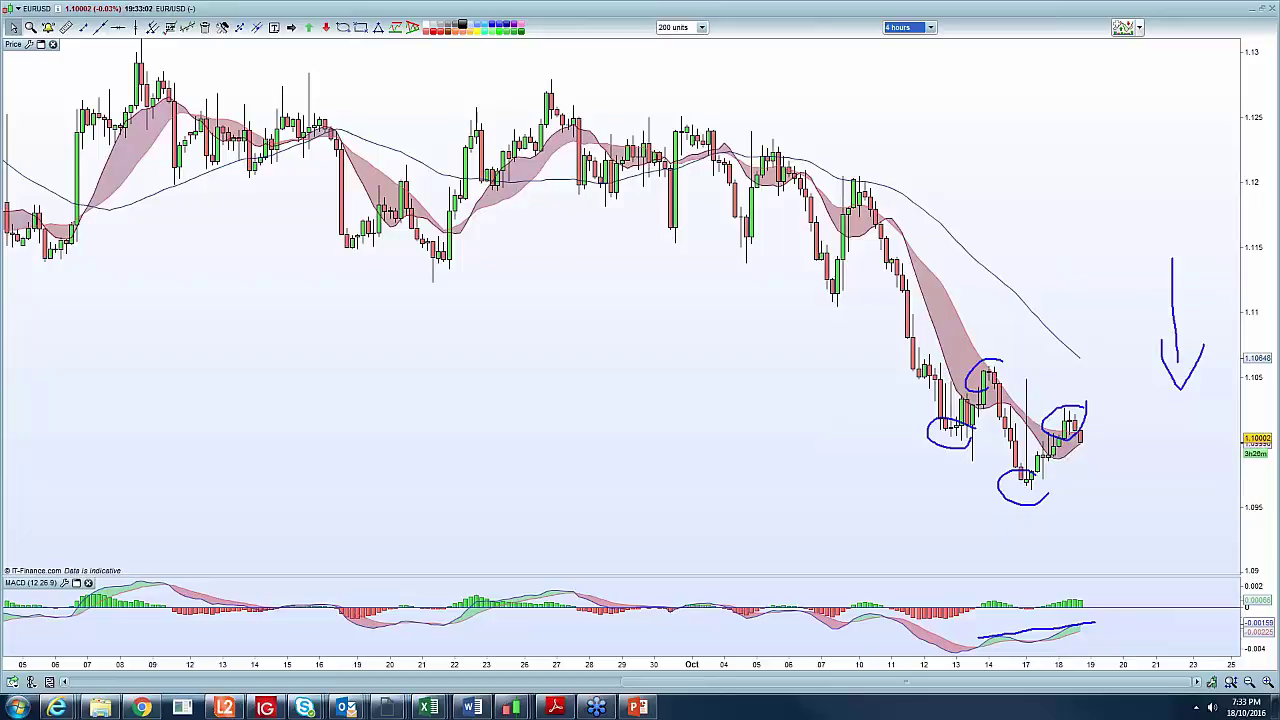
Return the chart to the daily timeframe and clear all ink annotations
{"action": "left_click", "coordinate": [924, 27]}
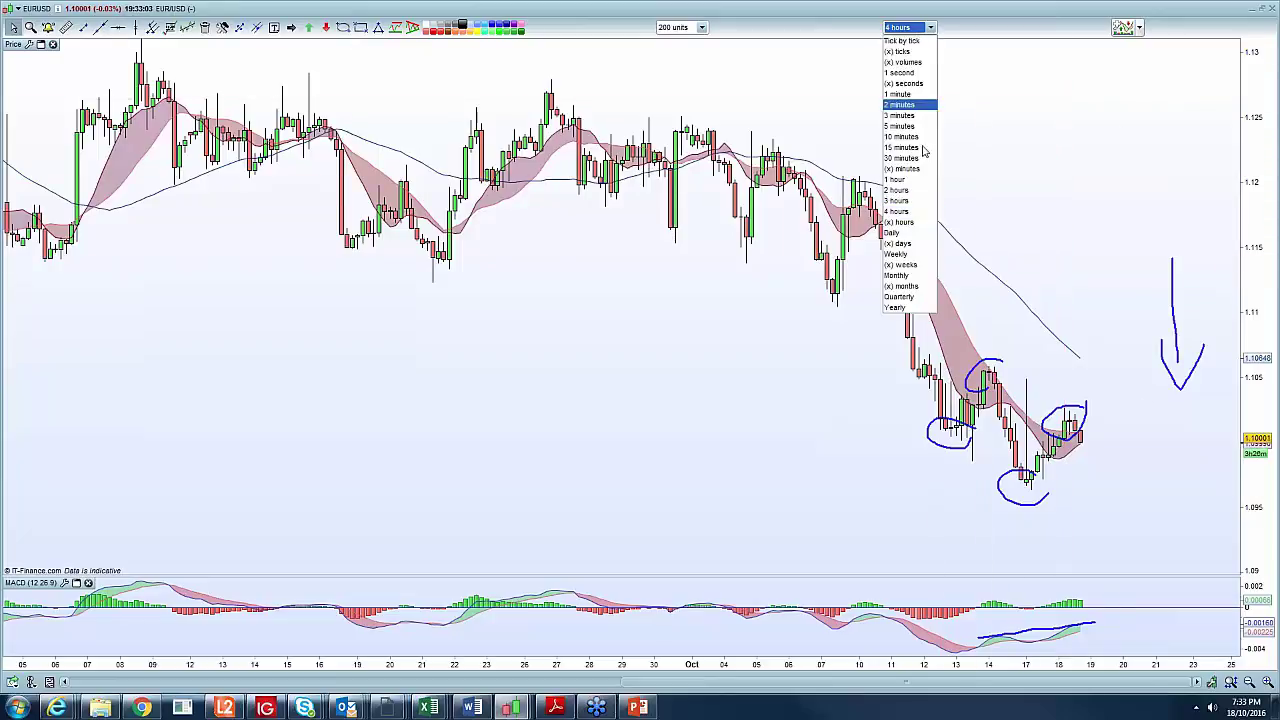
{"action": "left_click", "coordinate": [921, 234]}
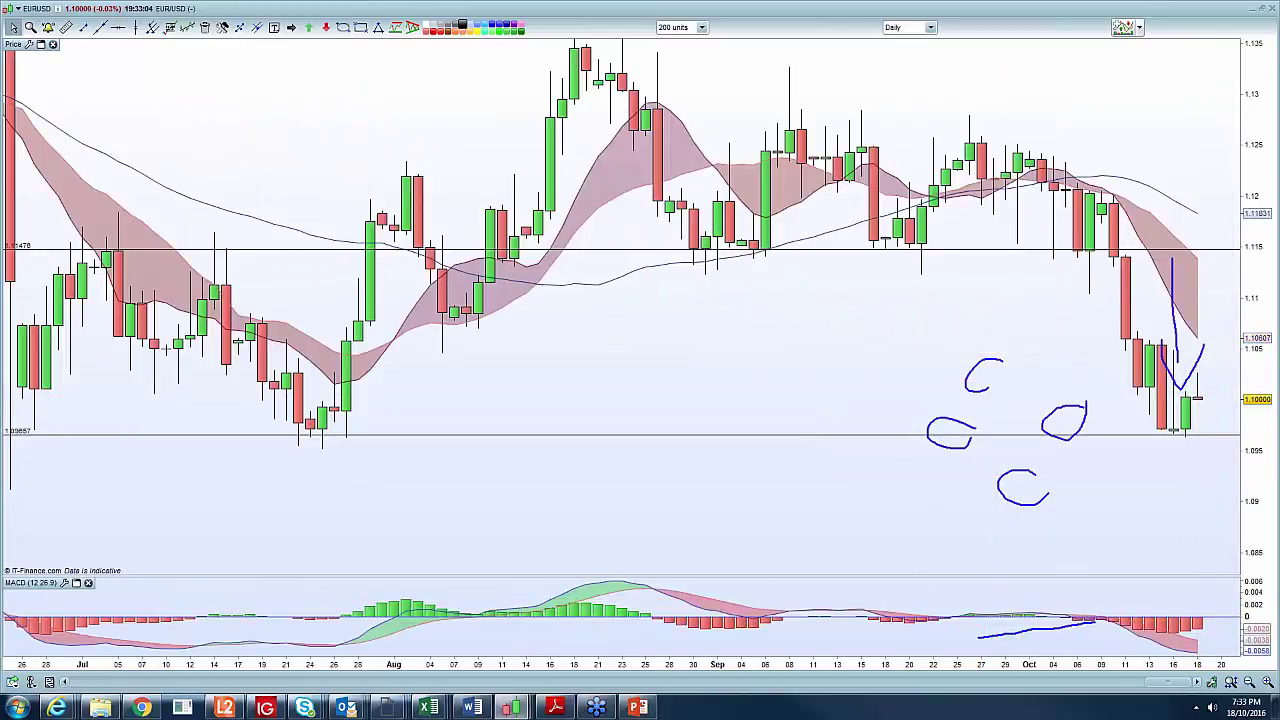
{"action": "left_click_drag", "start_coordinate": [1217, 665], "coordinate": [1151, 665]}
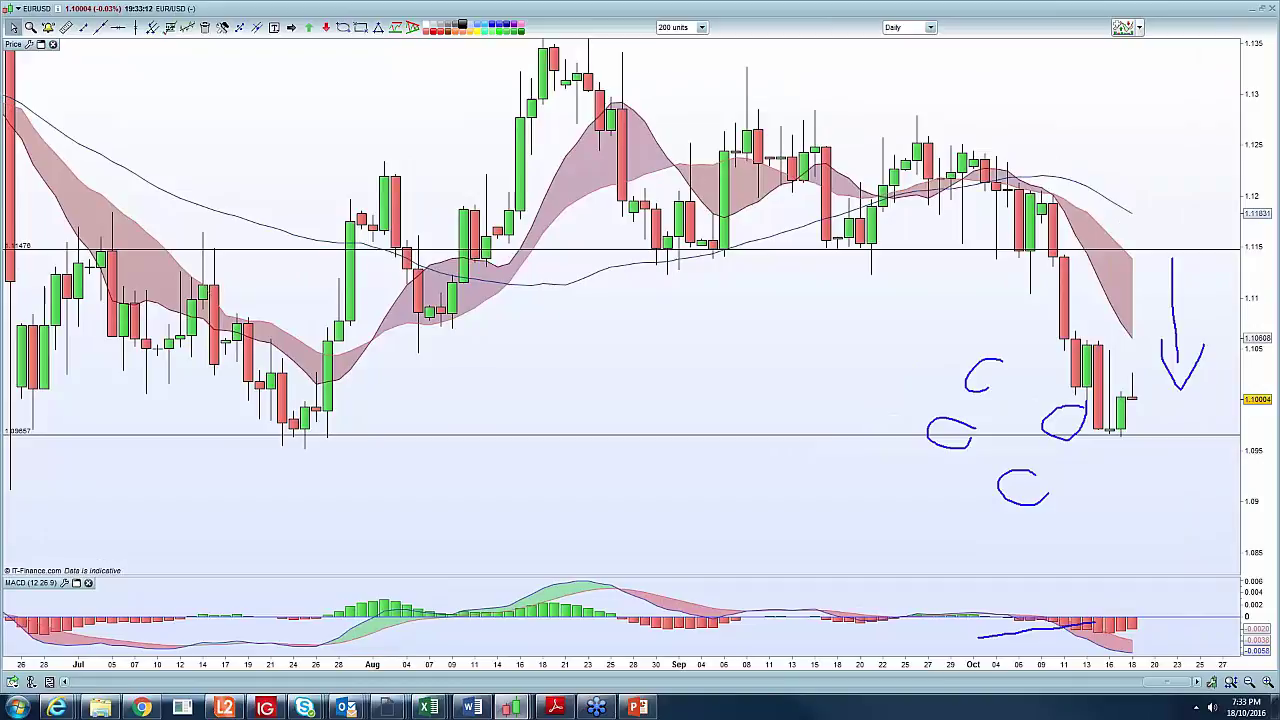
{"action": "key", "text": "Escape"}
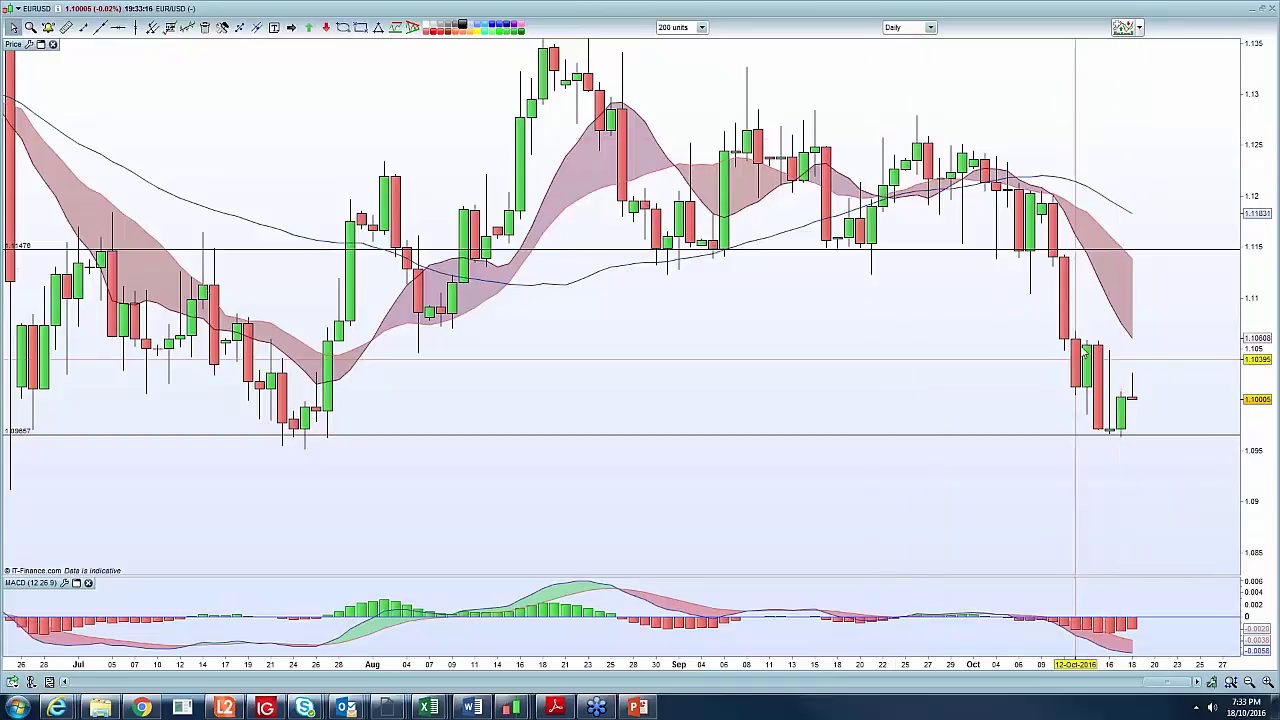
View the chart on a custom 8-hour timeframe and examine the recent price and MACD action
{"action": "left_click", "coordinate": [910, 27]}
{"action": "left_click", "coordinate": [911, 221]}
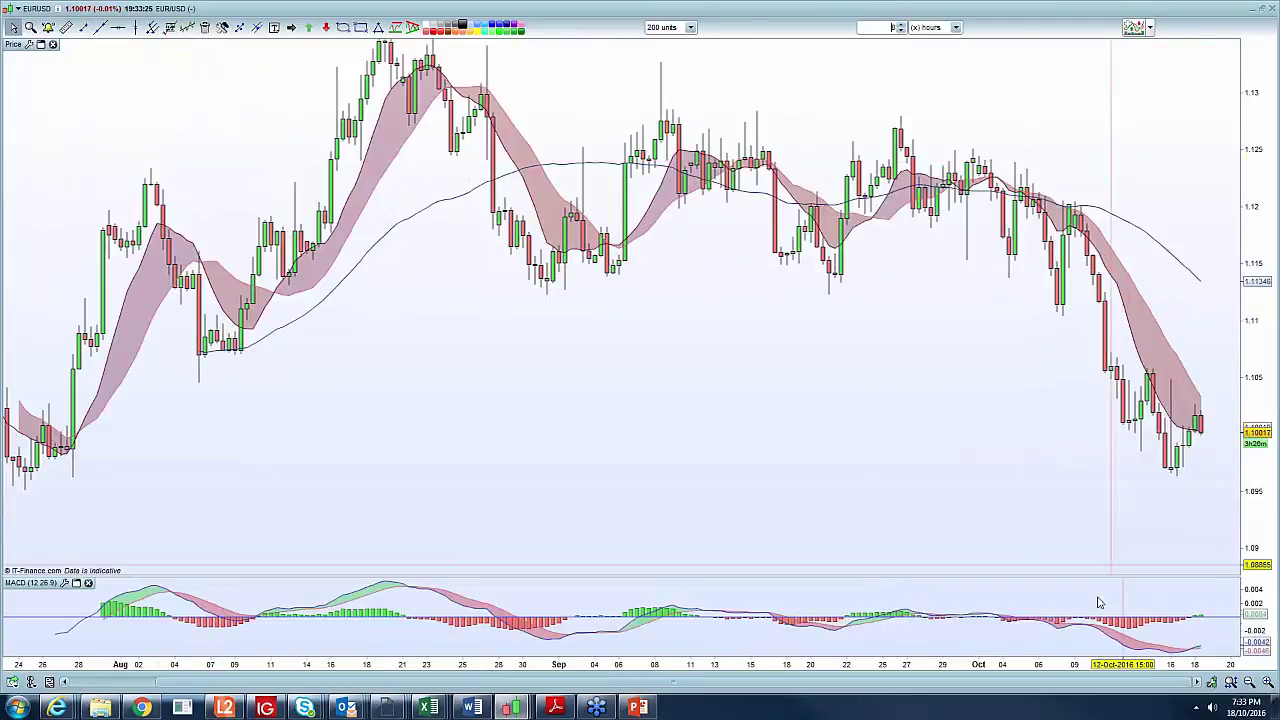
{"action": "left_click_drag", "start_coordinate": [1037, 664], "coordinate": [970, 664]}
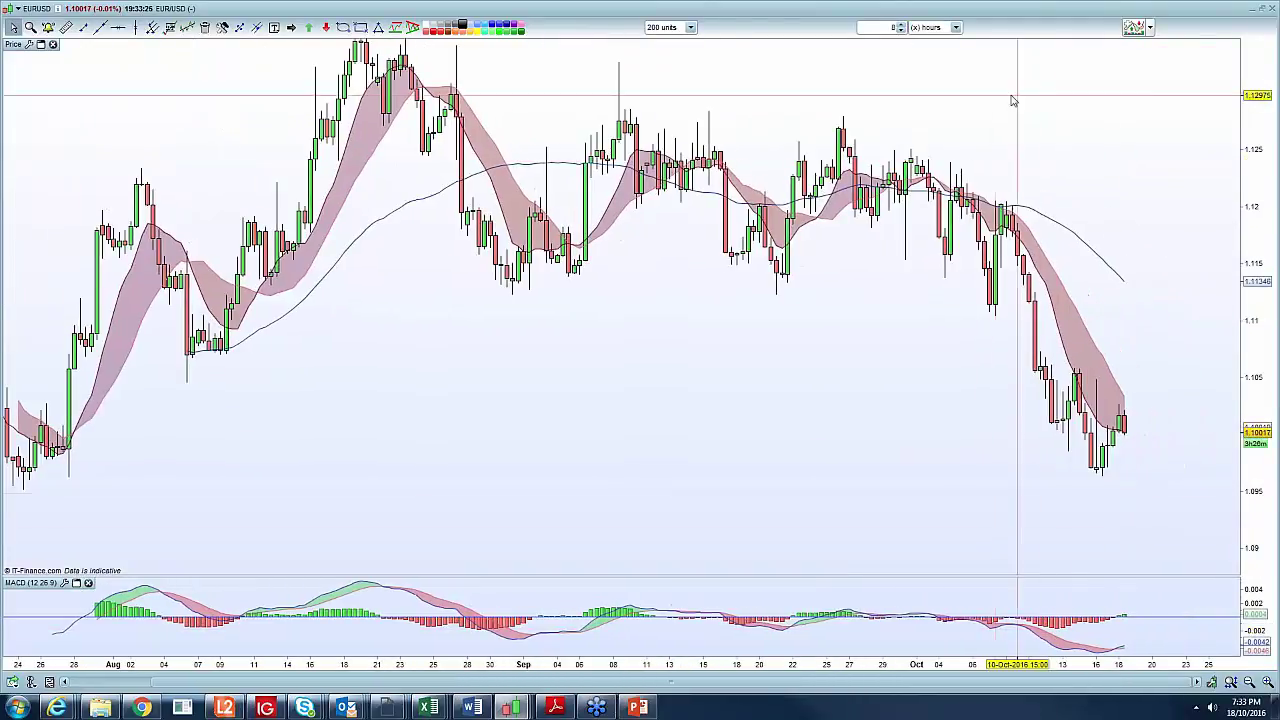
Switch the chart to the 4-hour timeframe and examine the October decline and the latest rebound
{"action": "left_click", "coordinate": [912, 27]}
{"action": "left_click", "coordinate": [912, 209]}
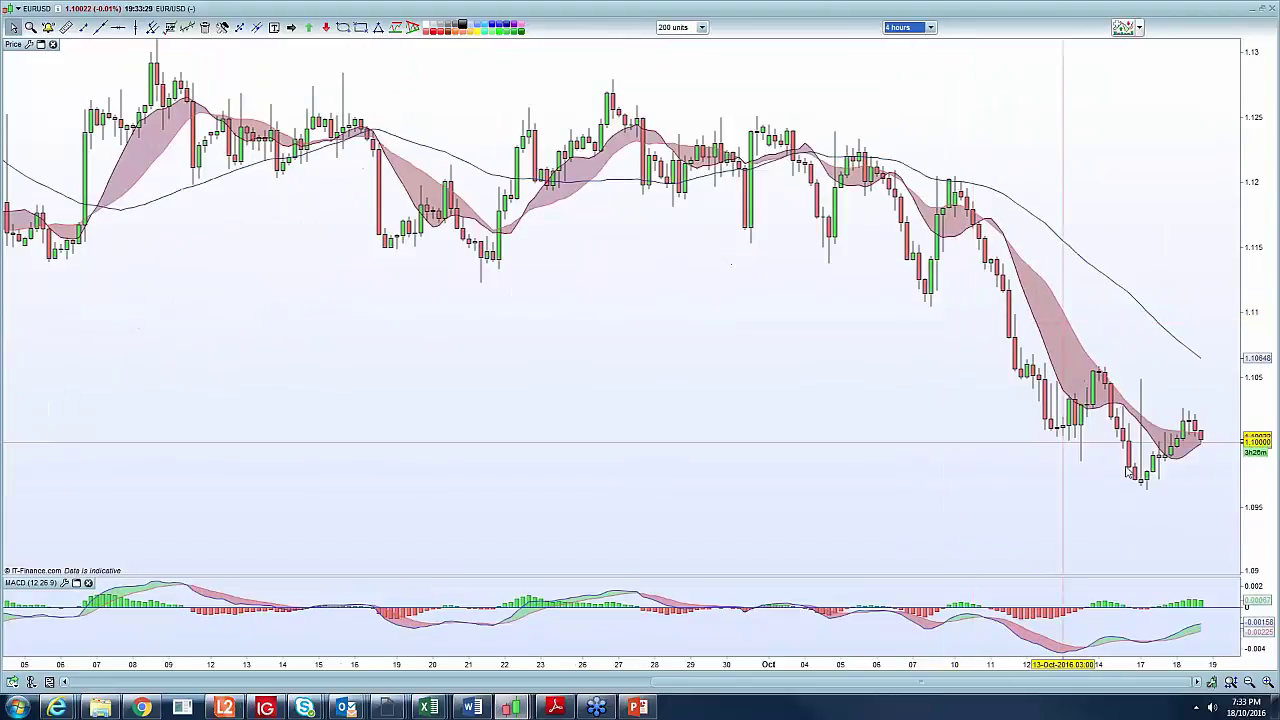
{"action": "left_click_drag", "start_coordinate": [1127, 664], "coordinate": [1045, 664]}
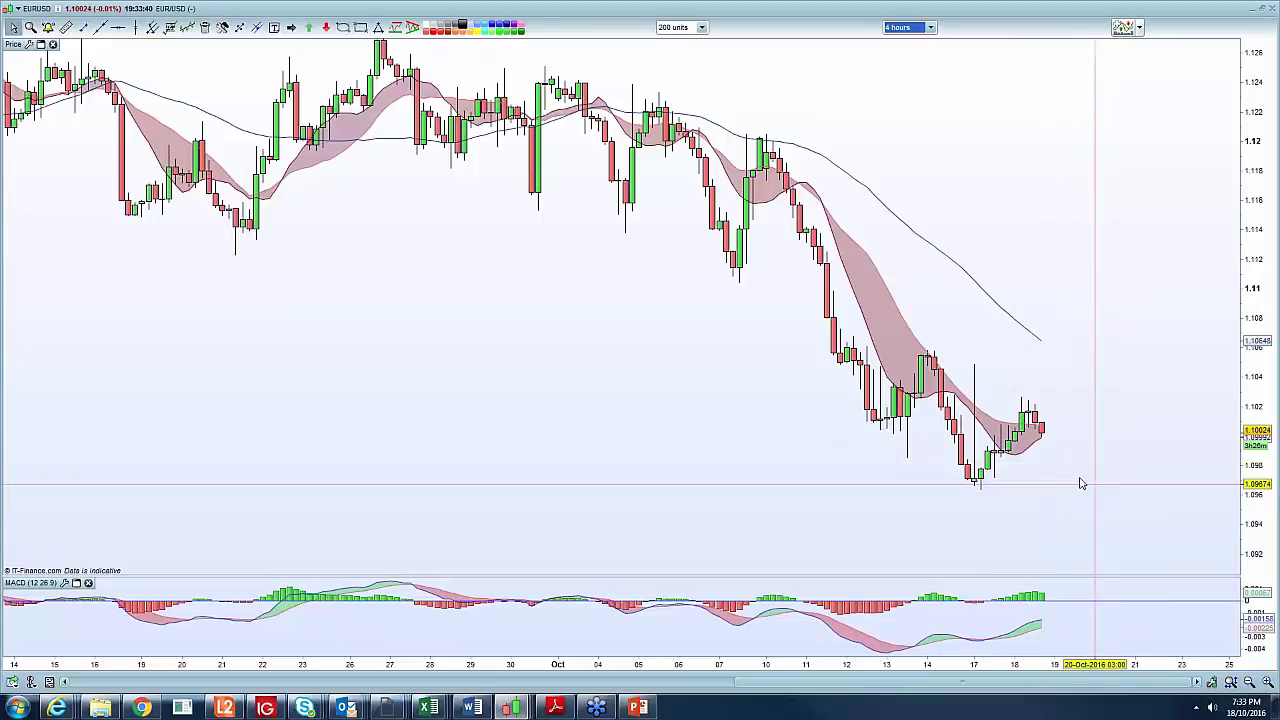
Switch back to the daily timeframe and inspect the latest candle against the horizontal lines and moving averages
{"action": "left_click", "coordinate": [912, 28]}
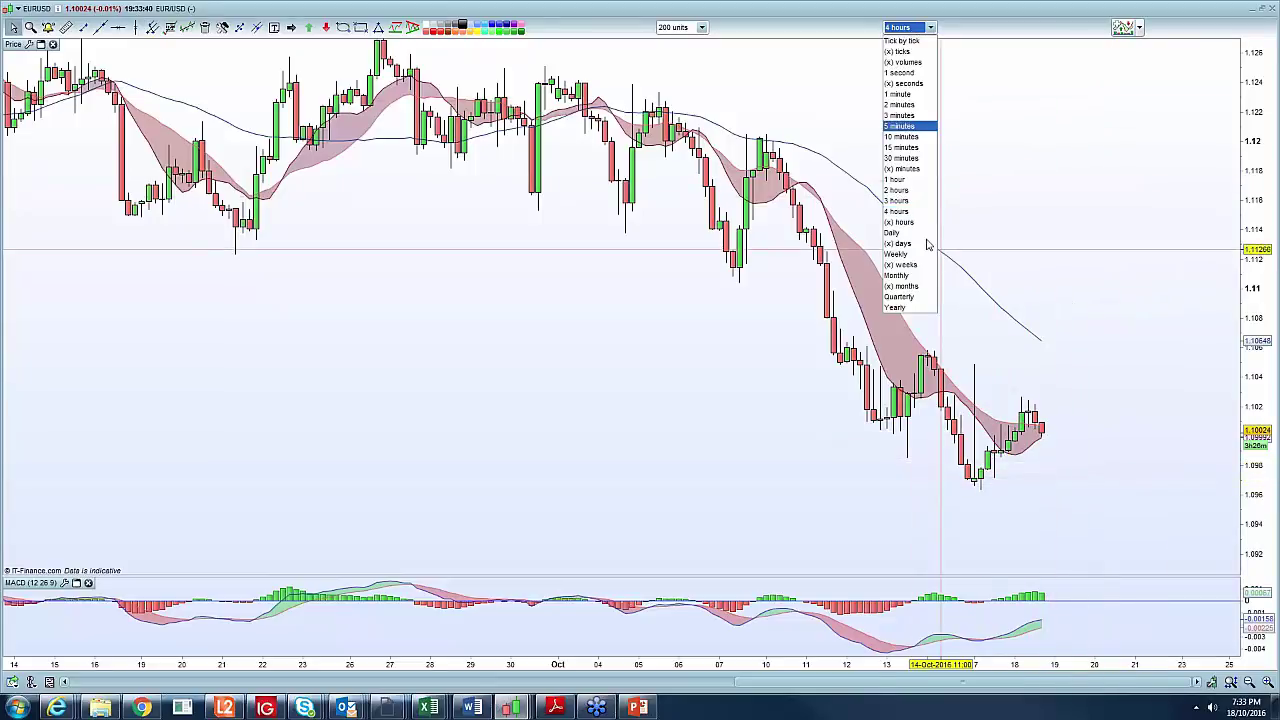
{"action": "left_click", "coordinate": [918, 232]}
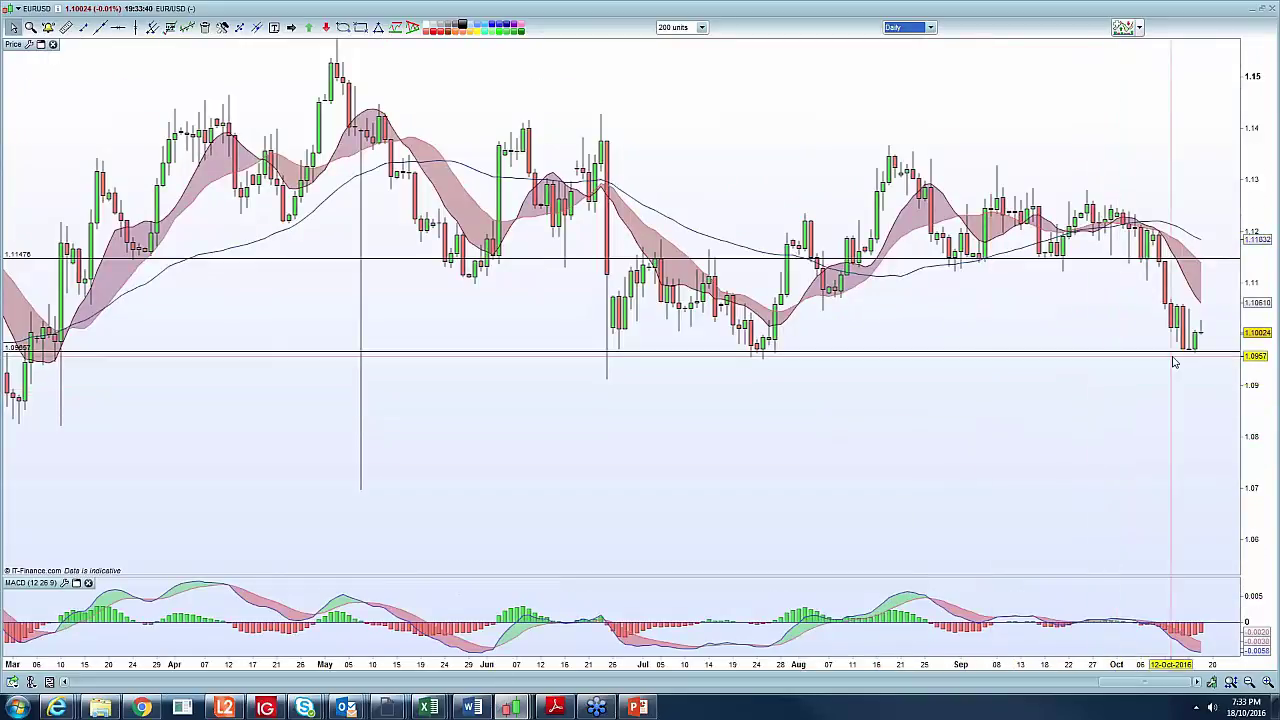
{"action": "left_click_drag", "start_coordinate": [1174, 362], "coordinate": [1086, 386]}
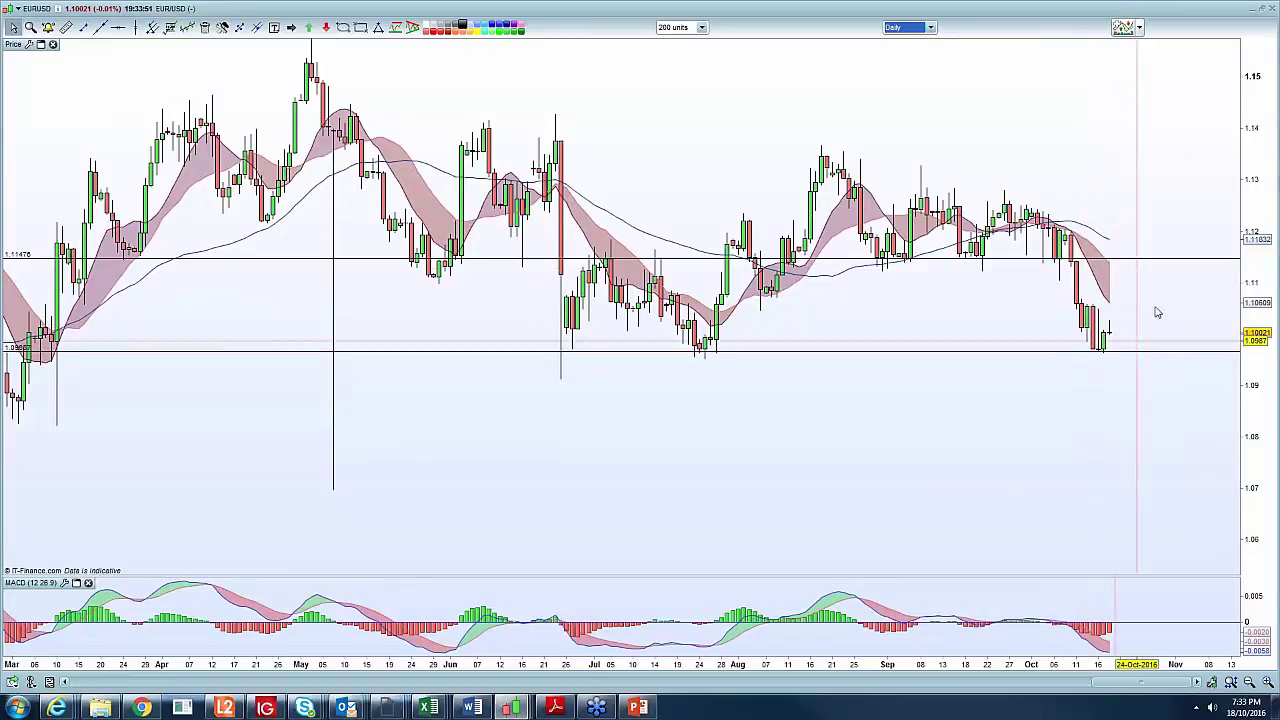
{"action": "mouse_move", "coordinate": [1160, 280]}
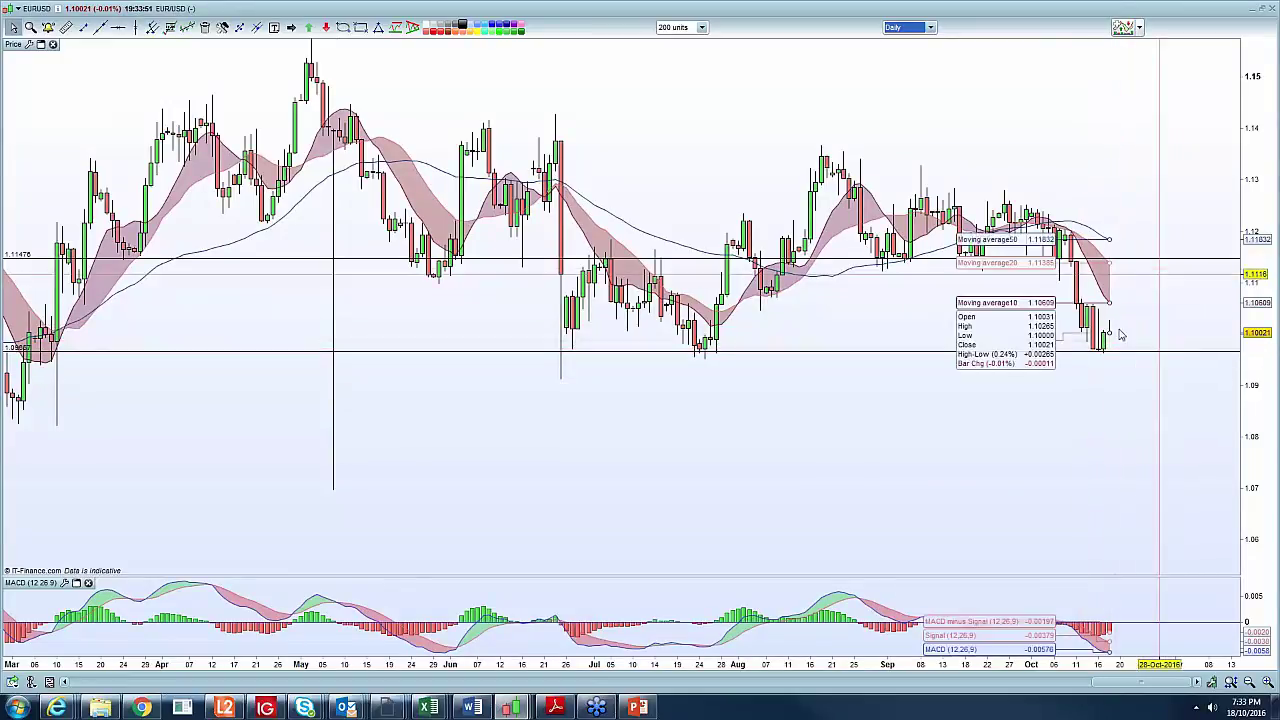
Switch the EUR/USD chart to the 2-hour timeframe and inspect the values of the latest candles and moving averages
{"action": "left_click", "coordinate": [910, 28]}
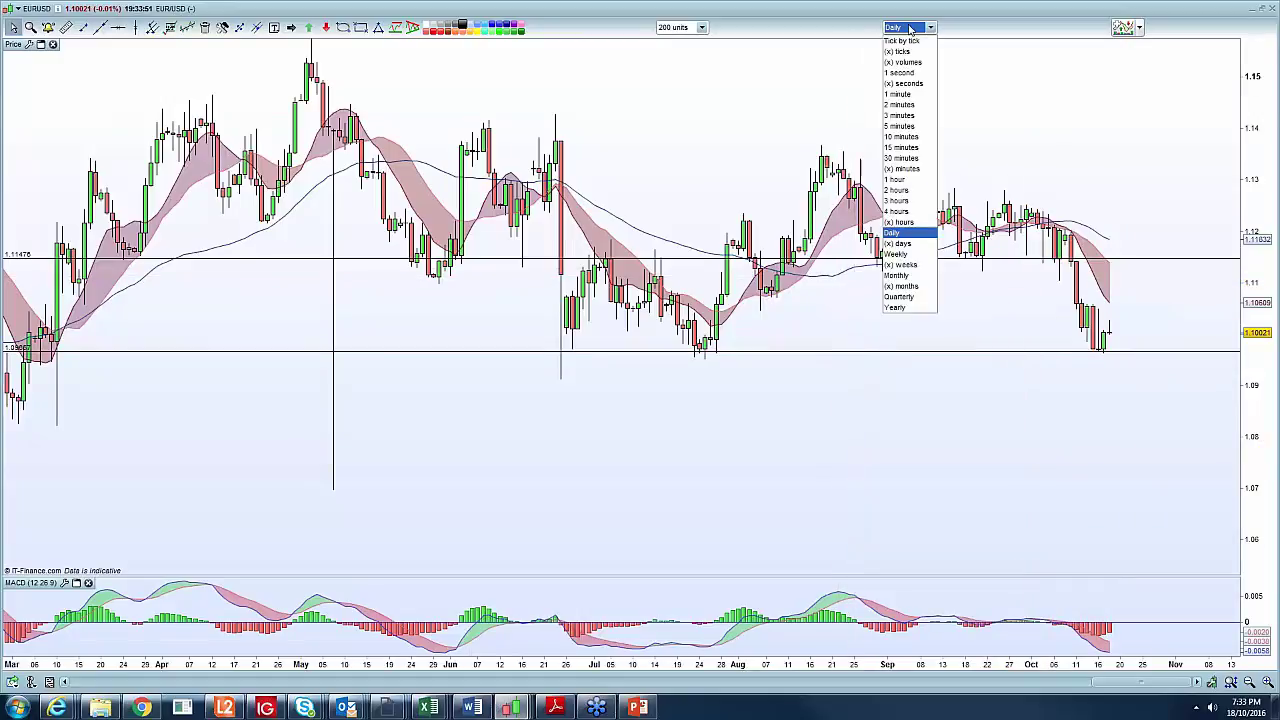
{"action": "left_click", "coordinate": [898, 190]}
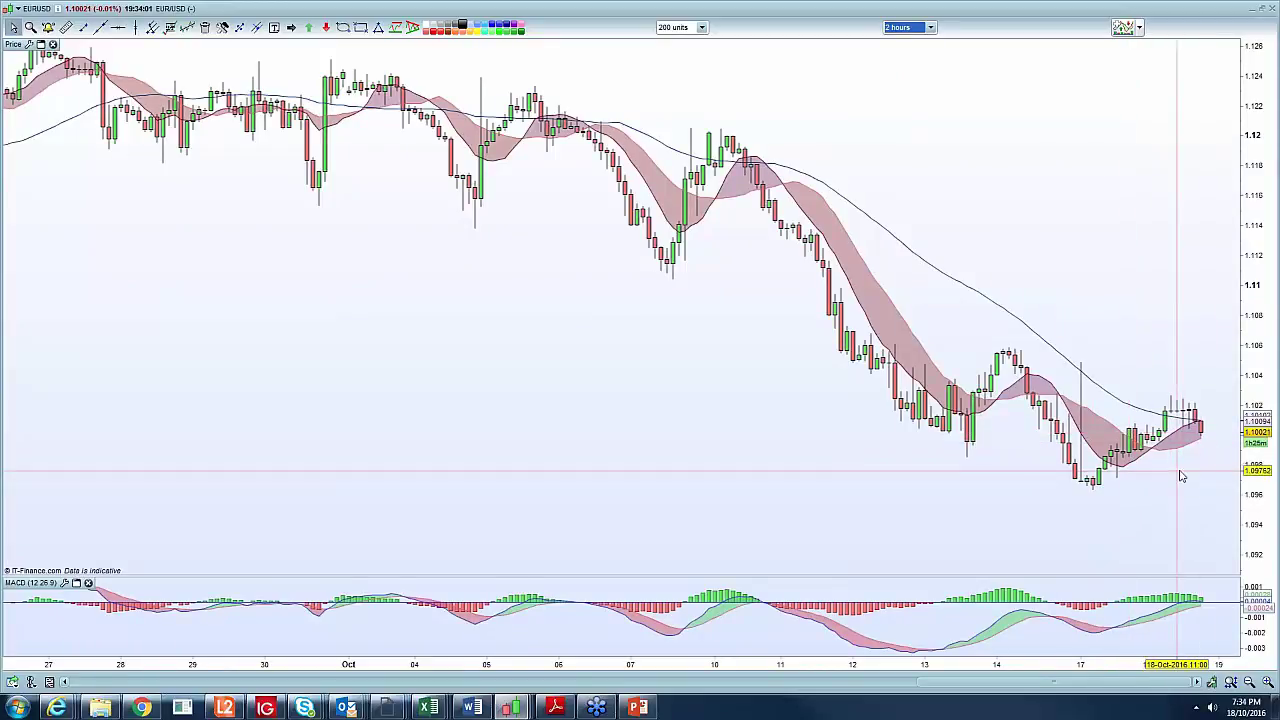
{"action": "mouse_move", "coordinate": [1180, 476]}
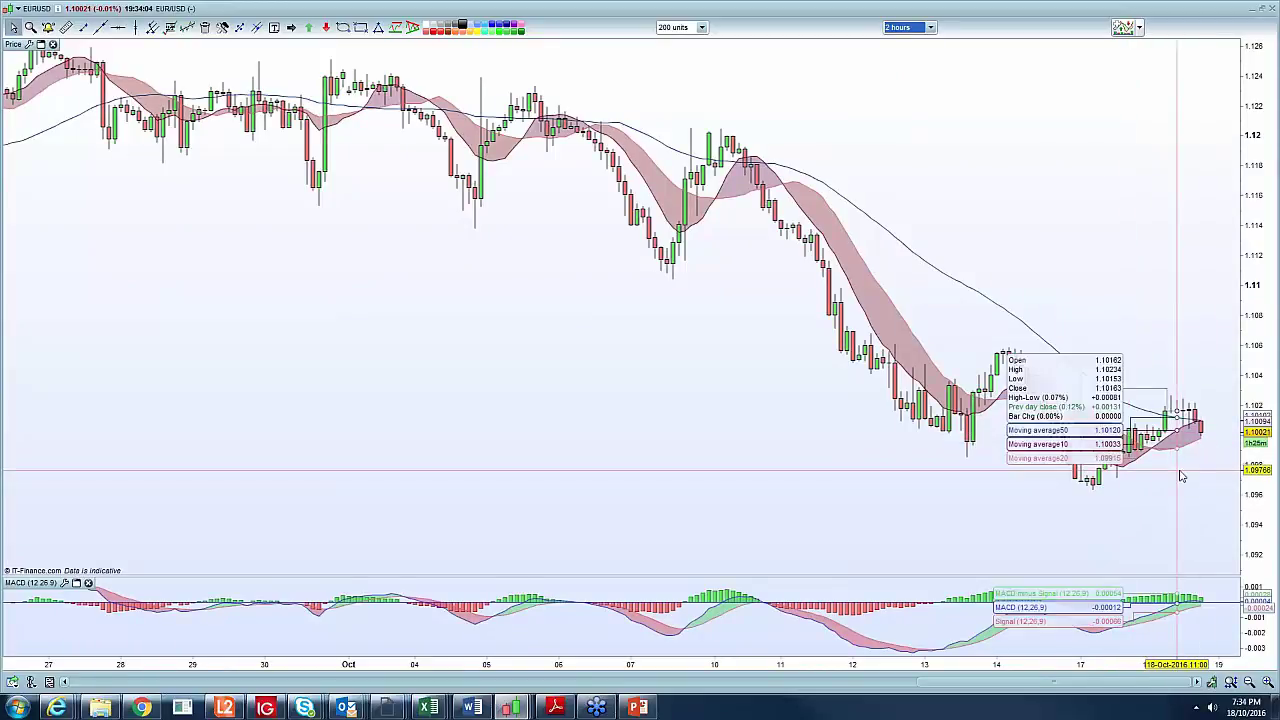
Restore the chart to the three-chart layout and return it to the daily timeframe
{"action": "left_click", "coordinate": [1262, 8]}
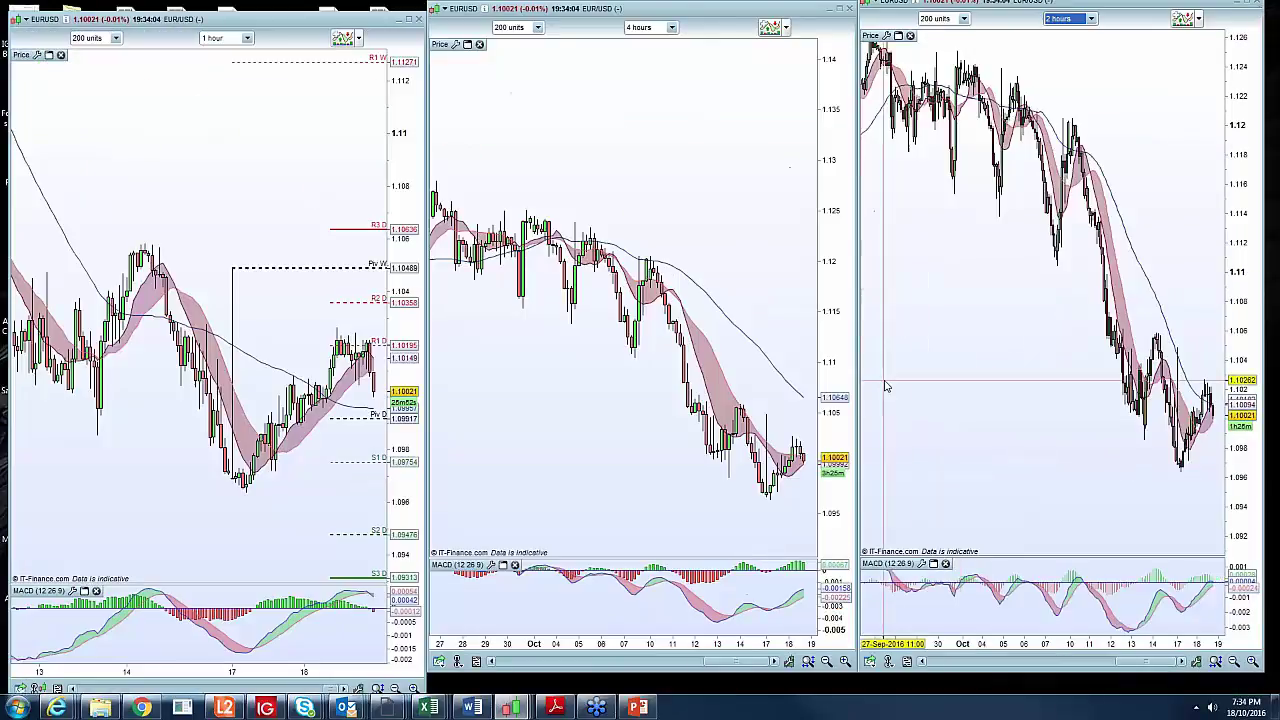
{"action": "left_click", "coordinate": [1252, 661]}
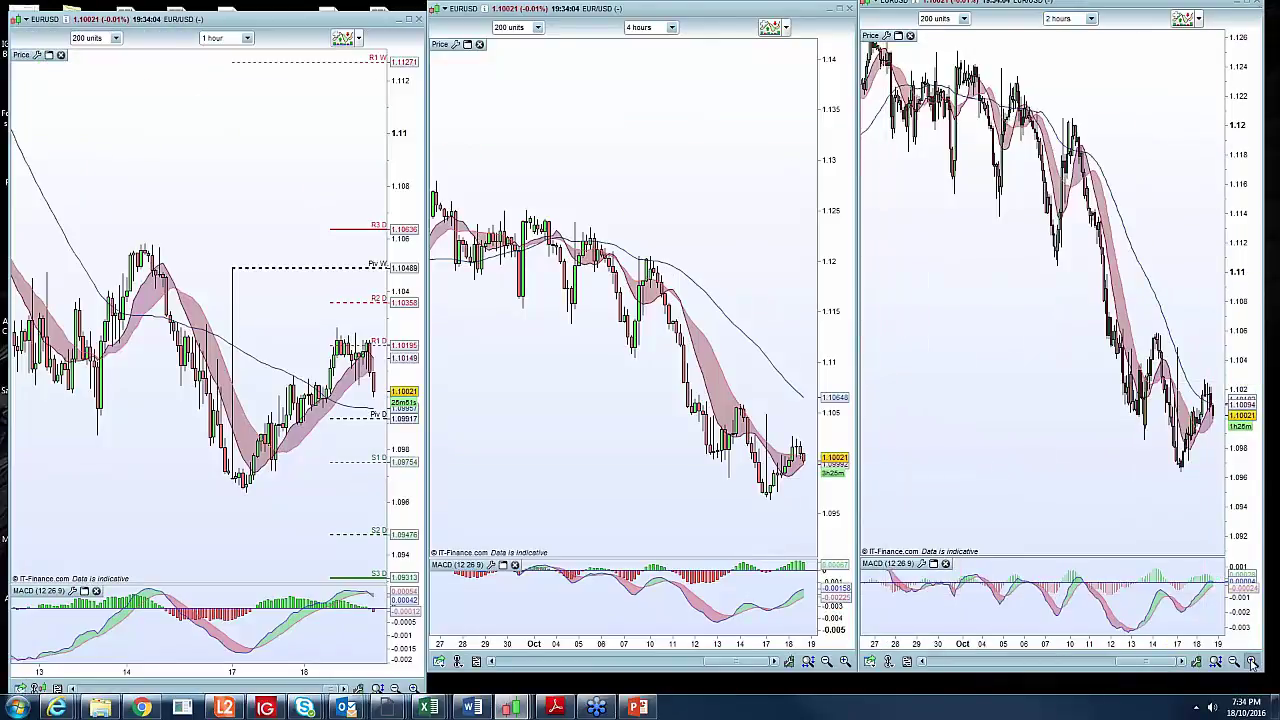
{"action": "left_click", "coordinate": [1065, 18]}
{"action": "left_click", "coordinate": [1060, 213]}
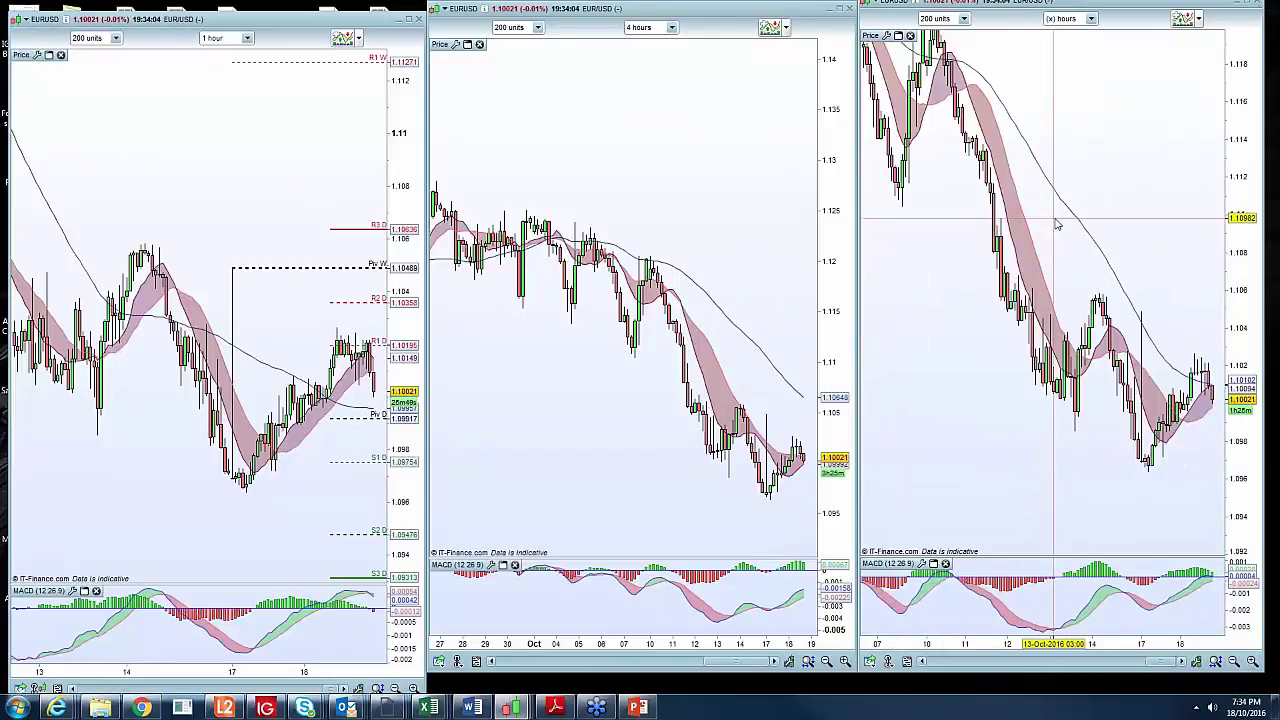
{"action": "left_click", "coordinate": [1092, 18]}
{"action": "left_click", "coordinate": [1080, 224]}
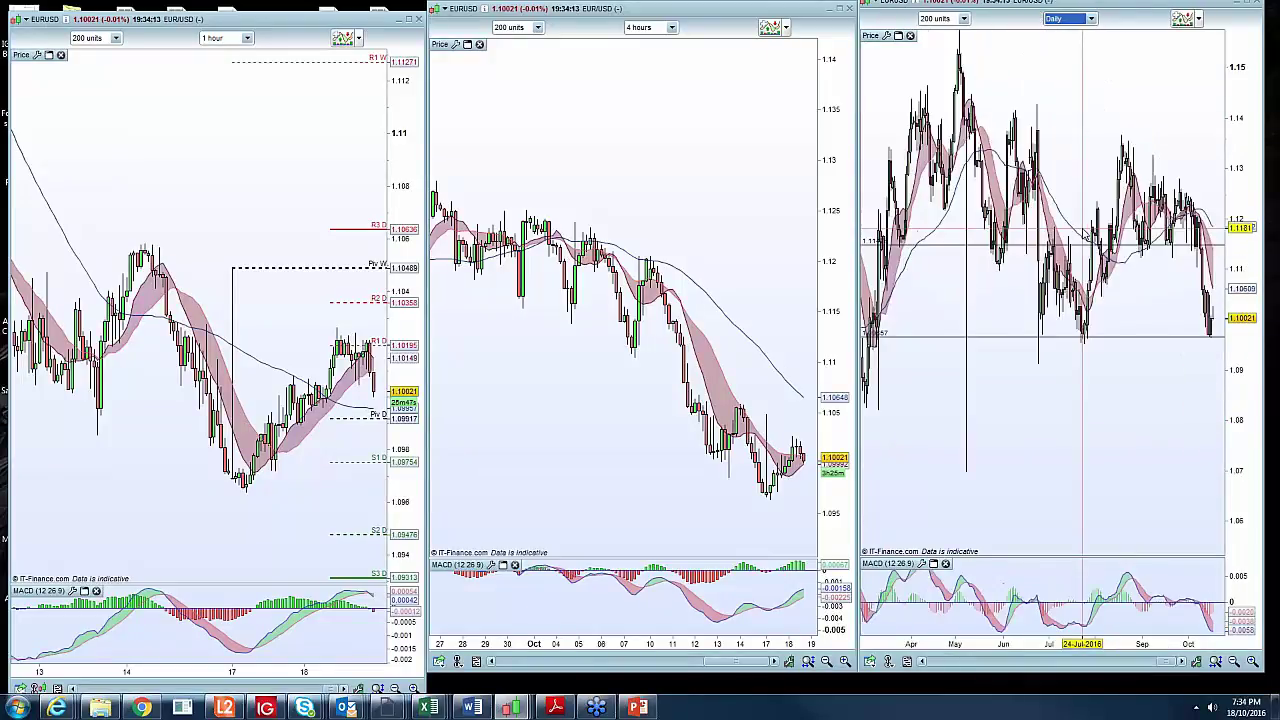
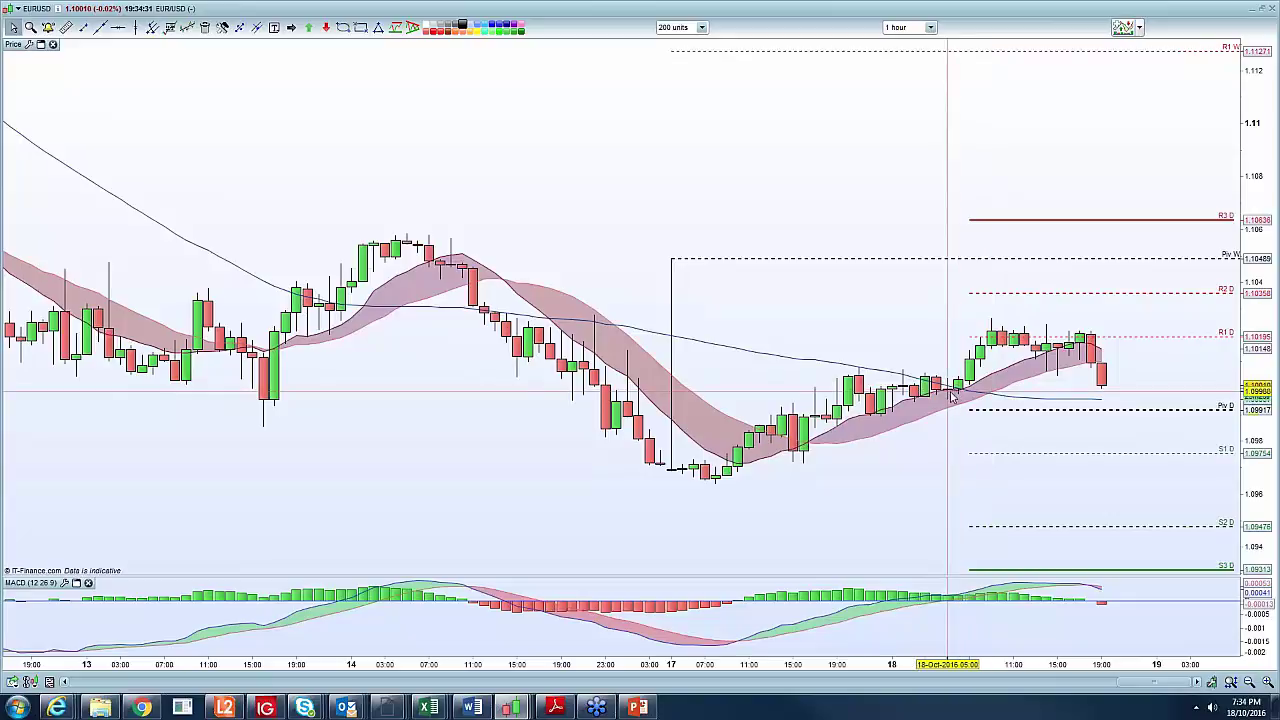
Enlarge the MACD scale on the 1-hour chart and ink a near-horizontal resistance line above the 18 October highs
{"action": "left_click_drag", "start_coordinate": [1250, 626], "coordinate": [1250, 662]}
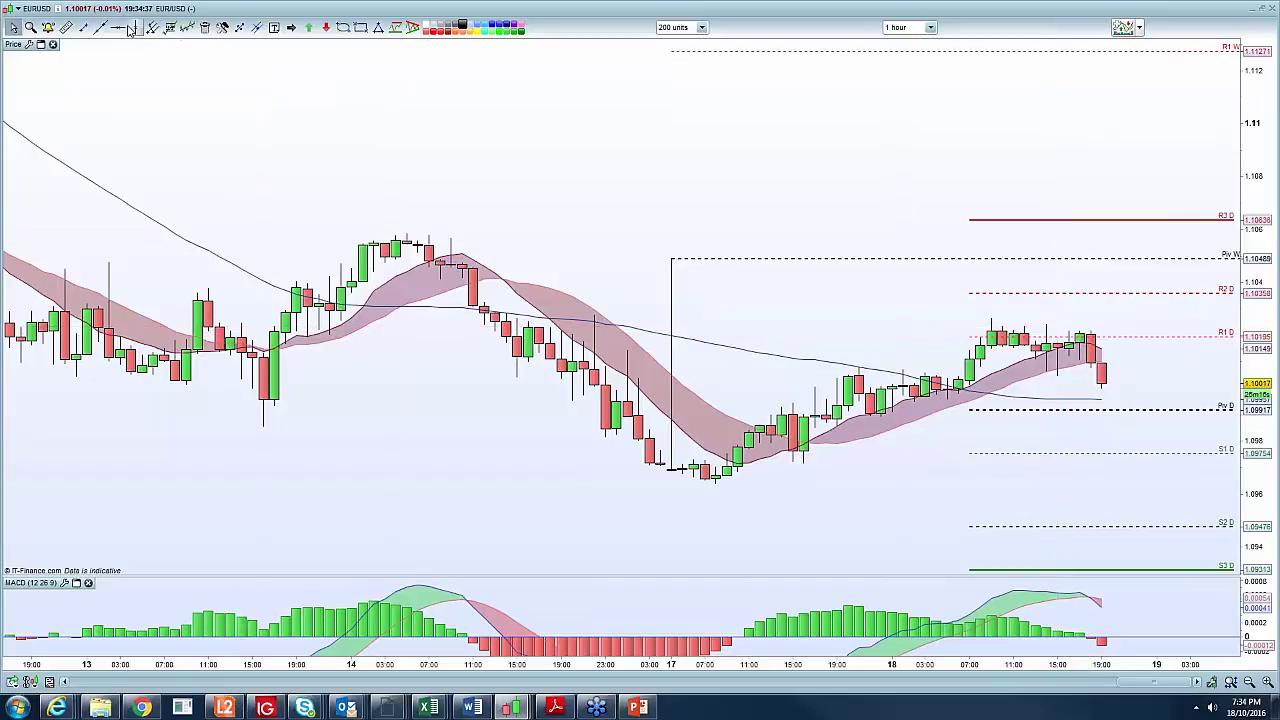
{"action": "left_click_drag", "start_coordinate": [963, 321], "coordinate": [1175, 326]}
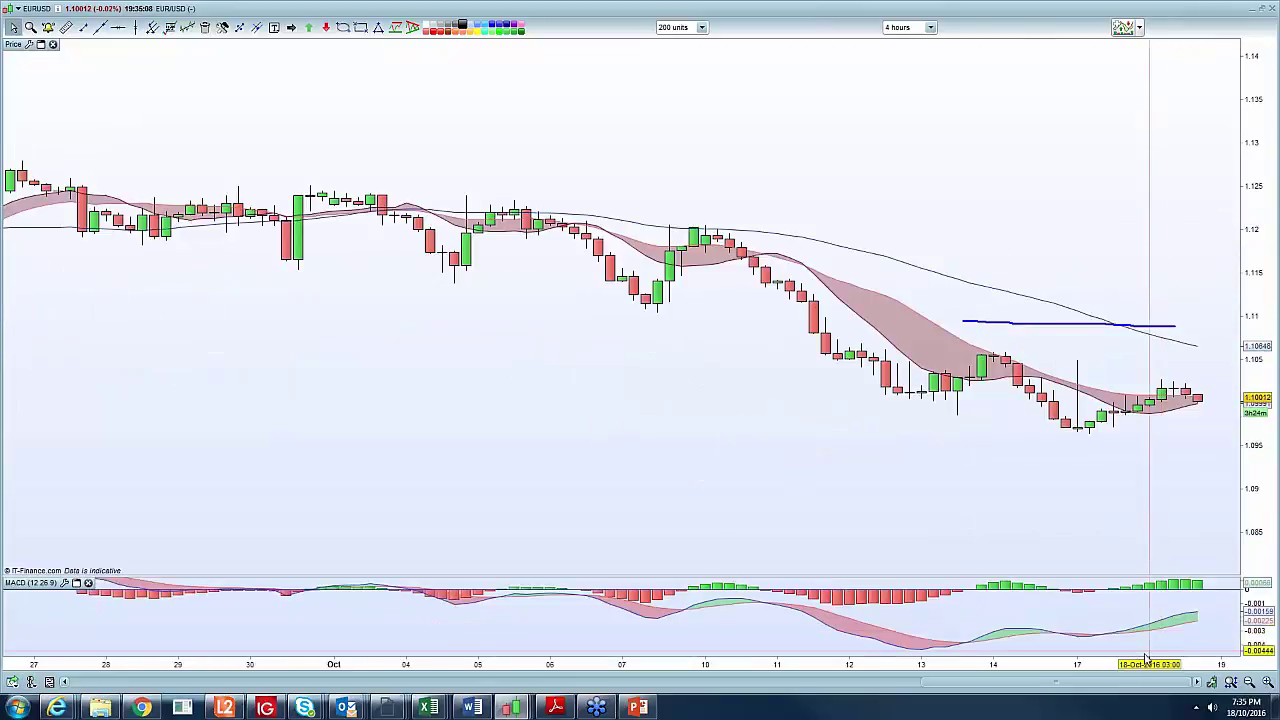
Stretch the MACD scale on the 4-hour chart, then ink a line under its rising lows and circle the 13 and 17 October price lows
{"action": "left_click_drag", "start_coordinate": [1267, 608], "coordinate": [1267, 579]}
{"action": "left_click_drag", "start_coordinate": [756, 654], "coordinate": [985, 622]}
{"action": "mouse_move", "coordinate": [818, 390]}
{"action": "left_mouse_down"}
{"action": "mouse_move", "coordinate": [836, 408]}
{"action": "mouse_move", "coordinate": [928, 424]}
{"action": "left_mouse_up"}
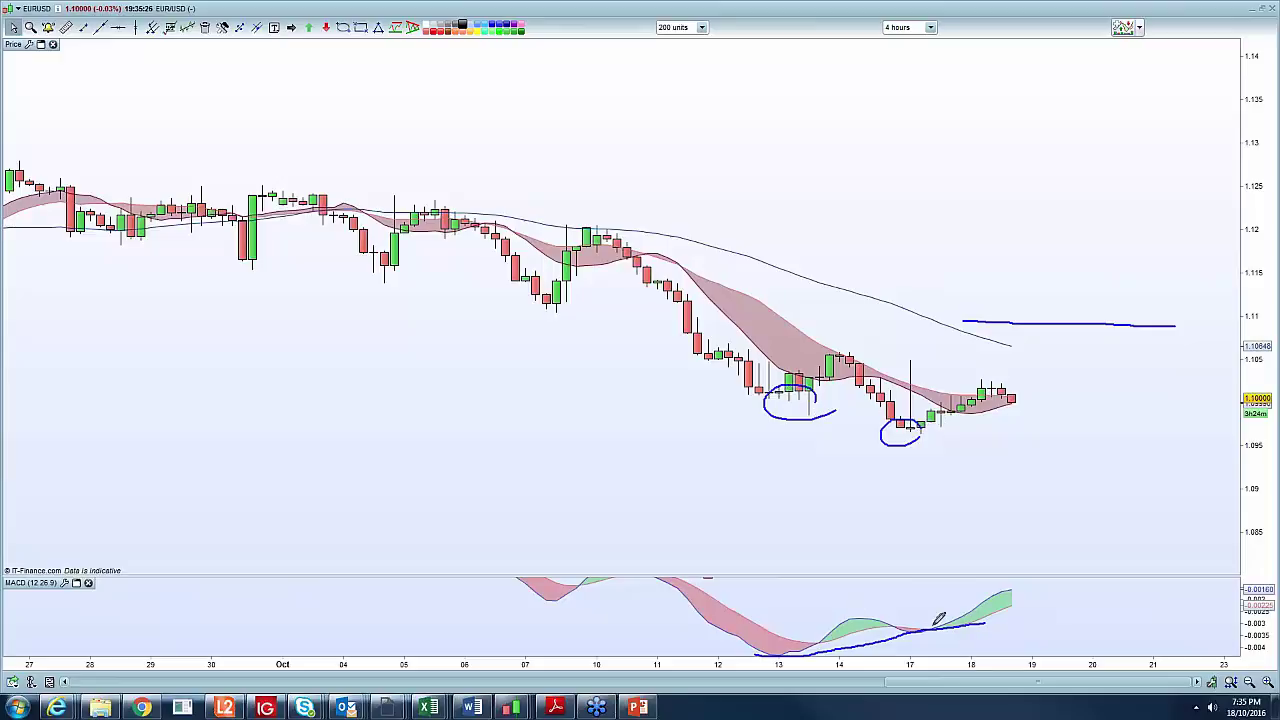
Ink a rising line from the 17 October low and a falling line across the 14 and 18 October highs, circling both highs
{"action": "left_click_drag", "start_coordinate": [907, 434], "coordinate": [987, 392]}
{"action": "mouse_move", "coordinate": [803, 344]}
{"action": "left_mouse_down"}
{"action": "mouse_move", "coordinate": [870, 346]}
{"action": "mouse_move", "coordinate": [1050, 398]}
{"action": "left_mouse_up"}
{"action": "left_click_drag", "start_coordinate": [843, 324], "coordinate": [878, 340]}
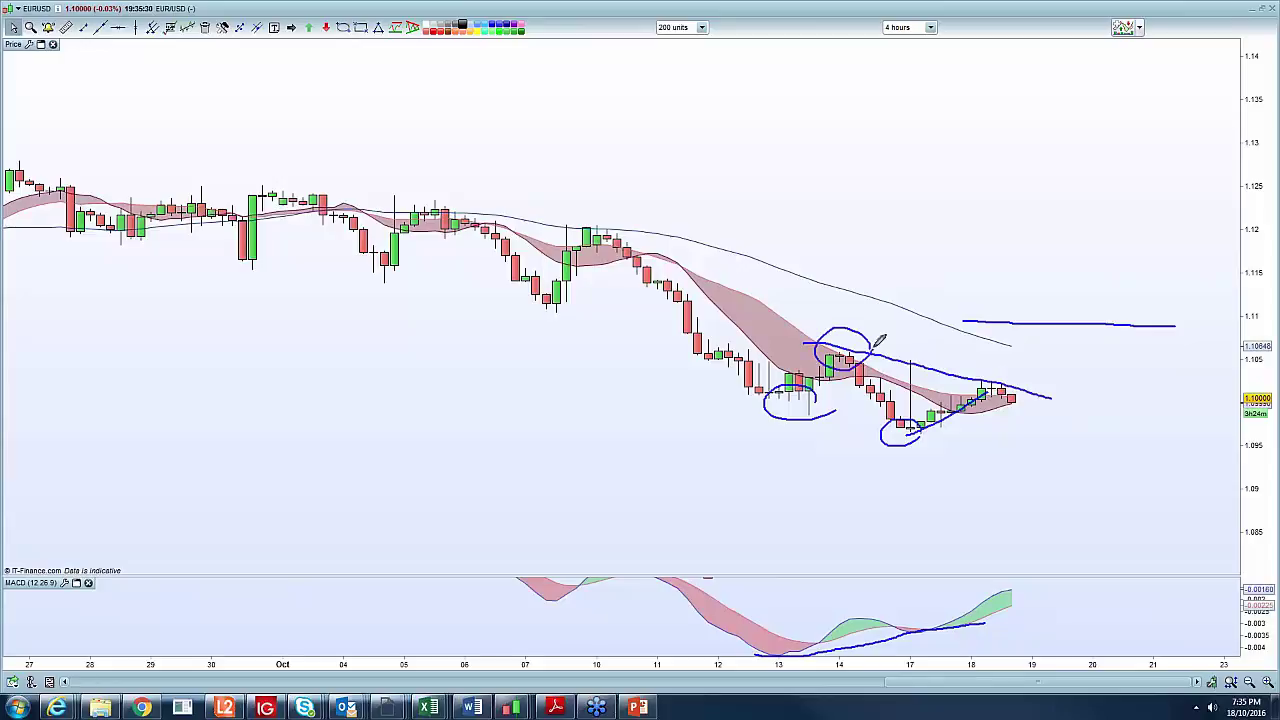
{"action": "left_click_drag", "start_coordinate": [988, 364], "coordinate": [1024, 372]}
Circle the two MACD highs and ink a down arrow beyond the latest candle, then clear all ink annotations
{"action": "left_click_drag", "start_coordinate": [866, 604], "coordinate": [901, 603]}
{"action": "left_click_drag", "start_coordinate": [1020, 584], "coordinate": [1024, 588]}
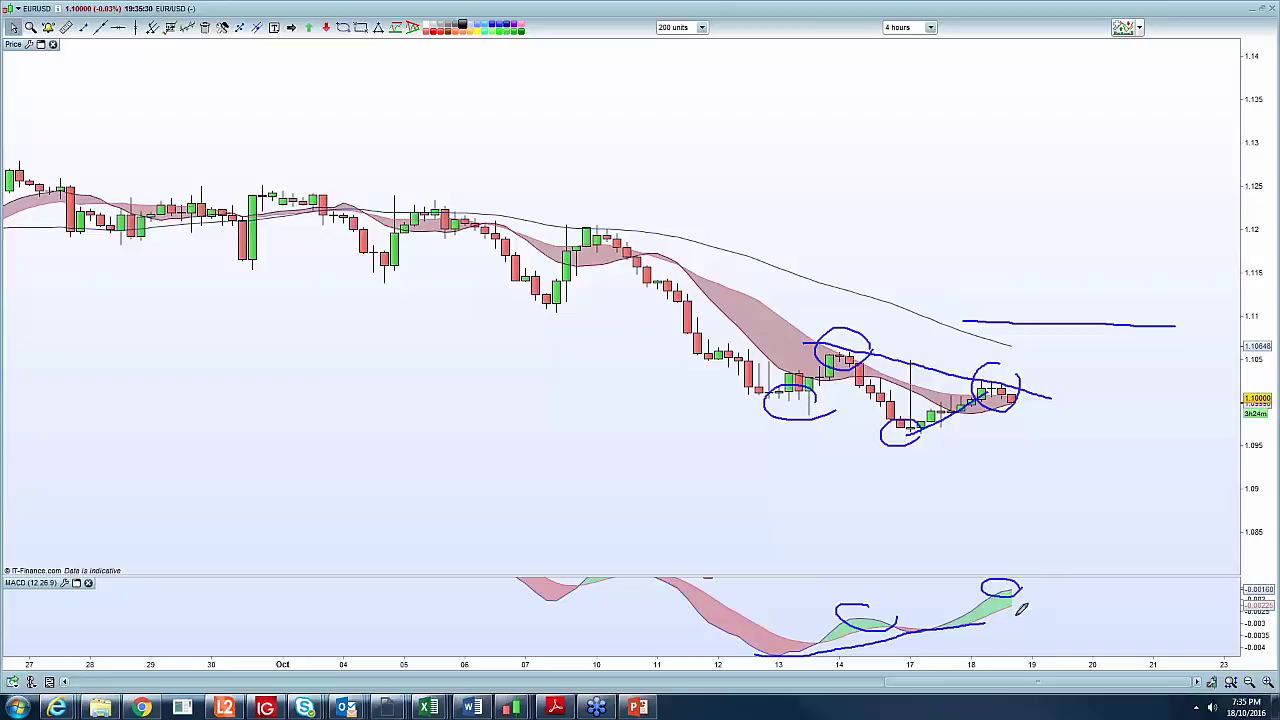
{"action": "left_click_drag", "start_coordinate": [1108, 340], "coordinate": [1108, 400]}
{"action": "left_click_drag", "start_coordinate": [1085, 382], "coordinate": [1130, 378]}
{"action": "key", "text": "Escape"}
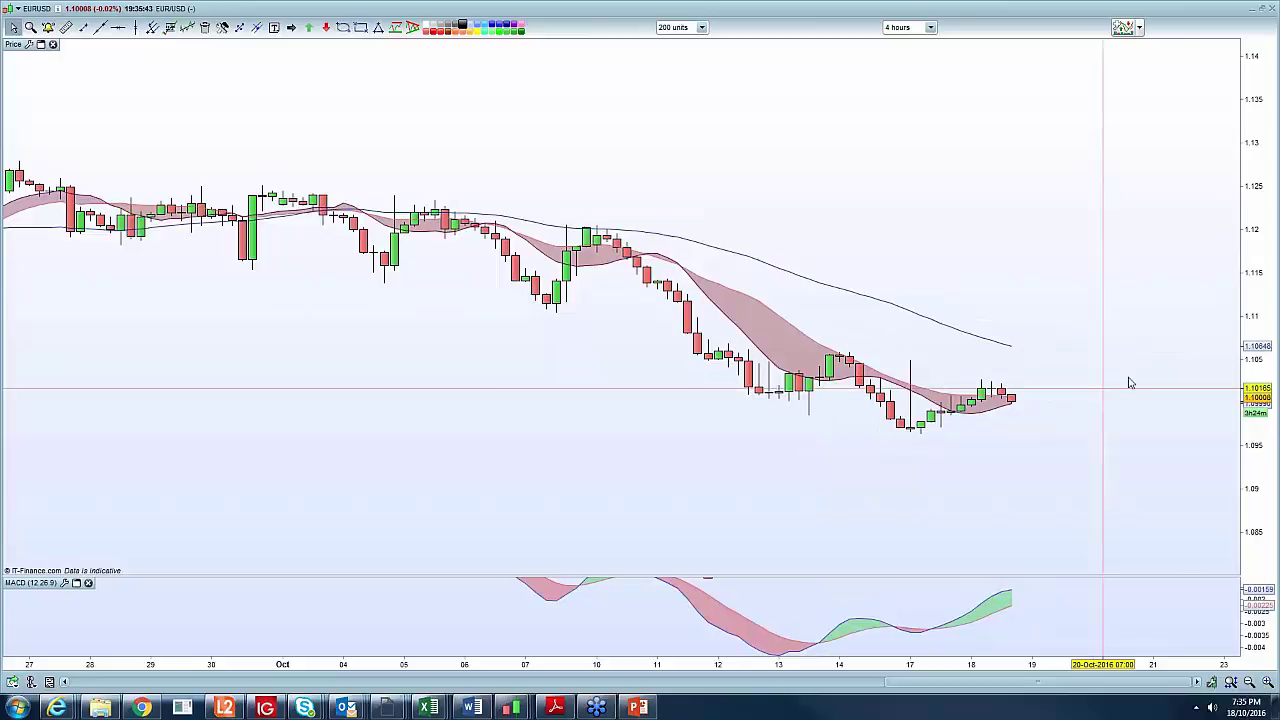
Examine the daily EUR/USD chart's latest candles against the 1.09657 support line, both maximized and in the three-chart layout
{"action": "left_click_drag", "start_coordinate": [1256, 222], "coordinate": [1256, 127]}
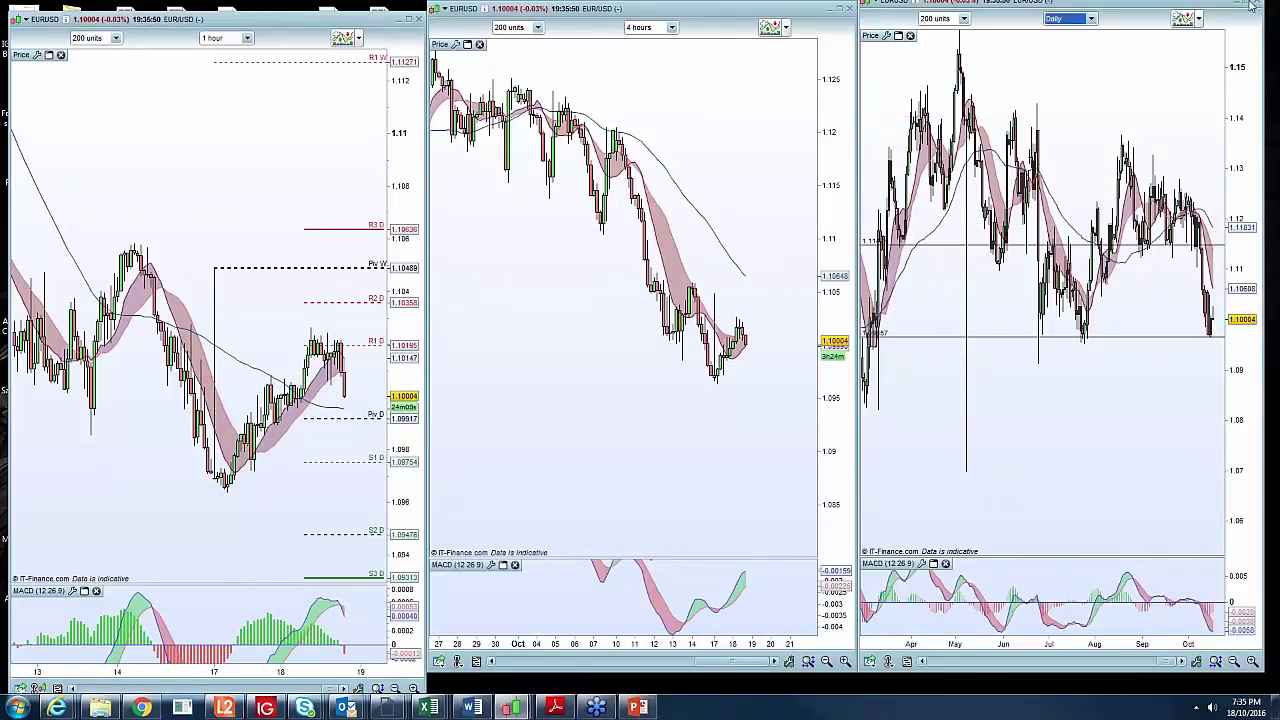
{"action": "left_click", "coordinate": [1252, 5]}
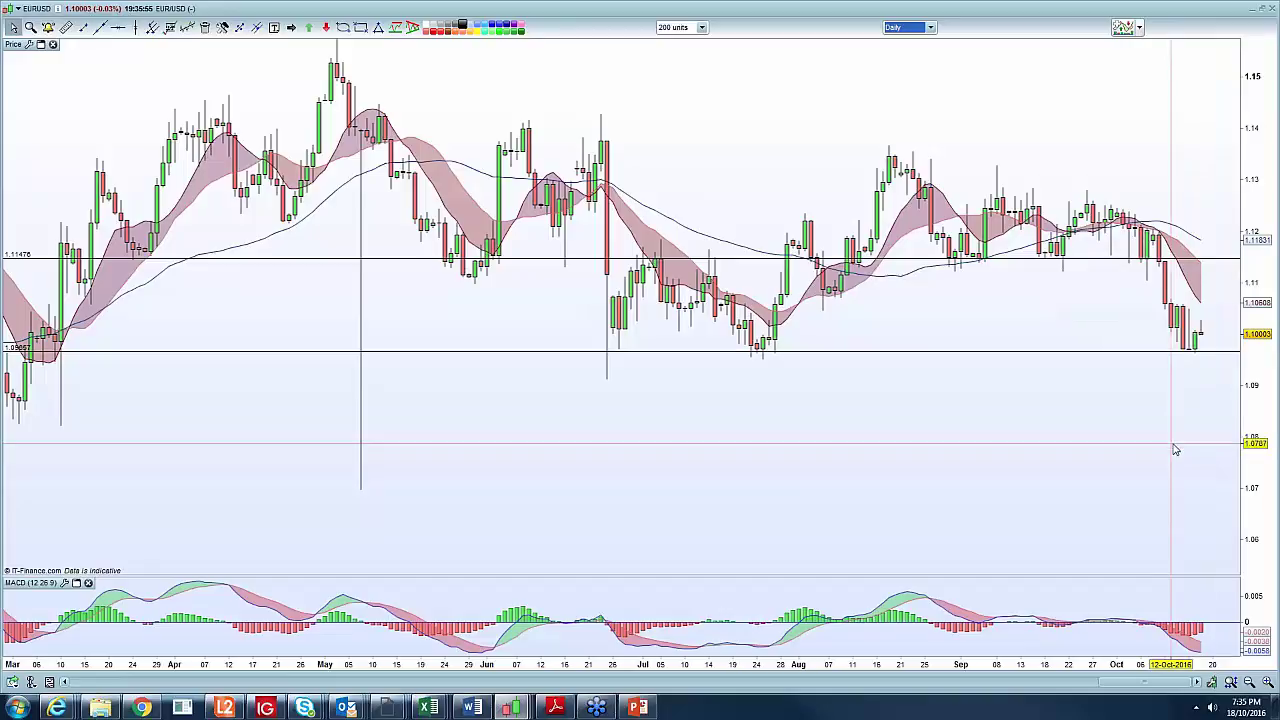
{"action": "left_click", "coordinate": [1264, 10]}
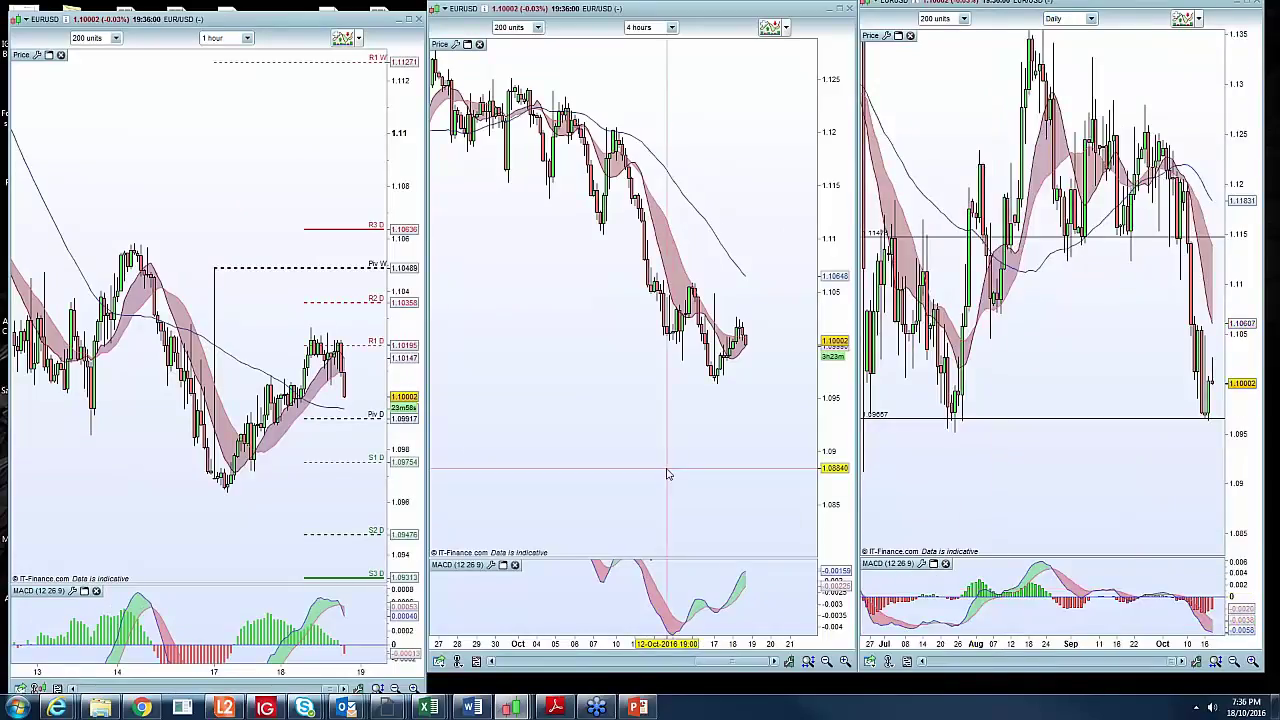
{"action": "left_click_drag", "start_coordinate": [1240, 108], "coordinate": [1240, 237]}
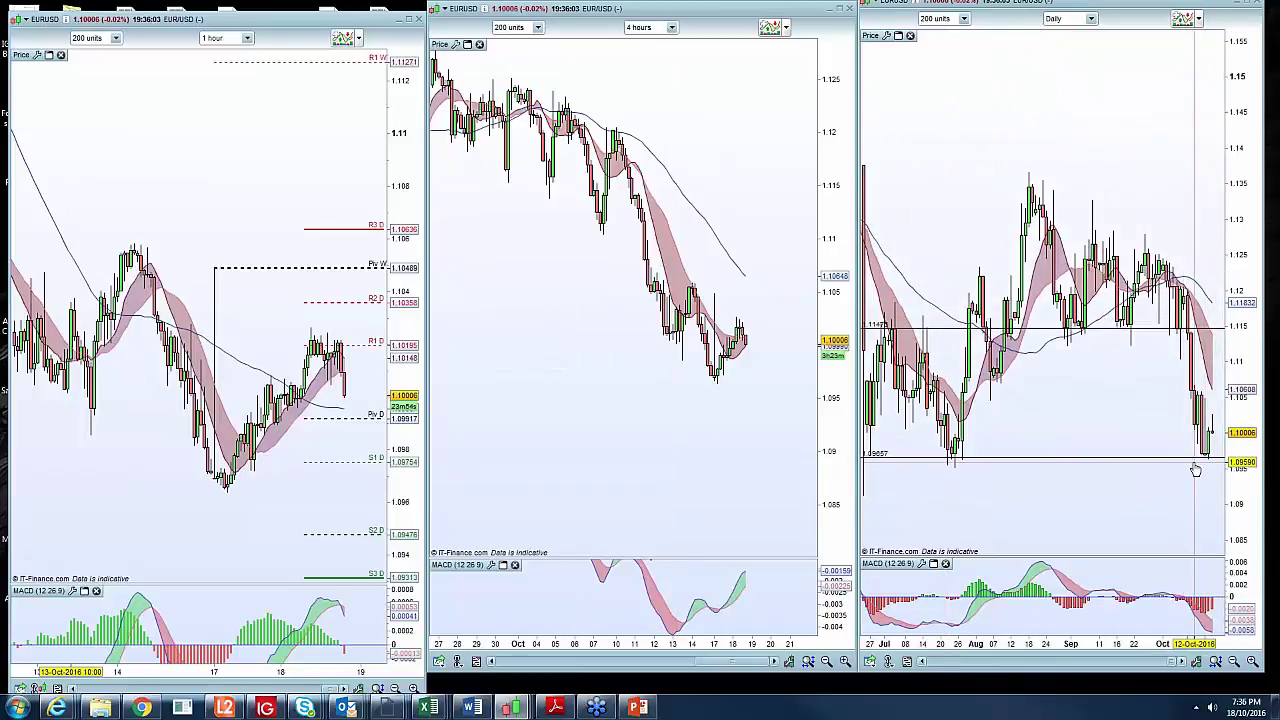
{"action": "mouse_move", "coordinate": [1196, 470]}
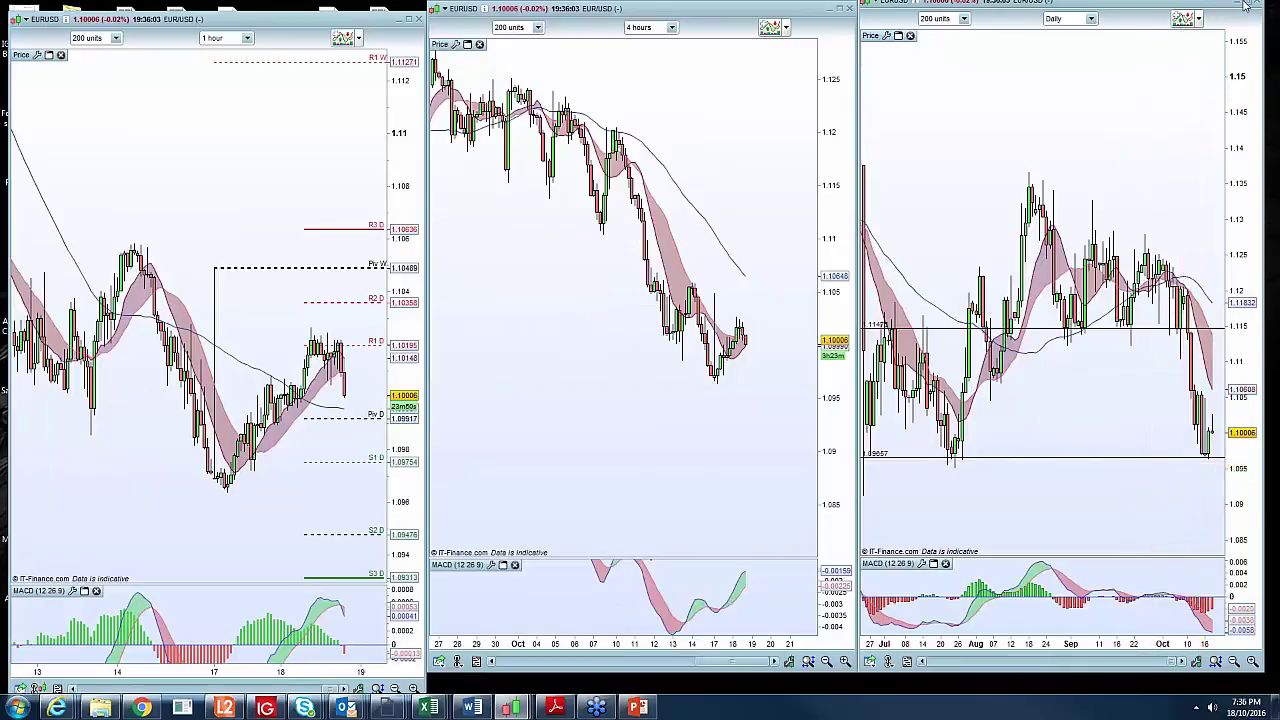
{"action": "left_click", "coordinate": [1246, 4]}
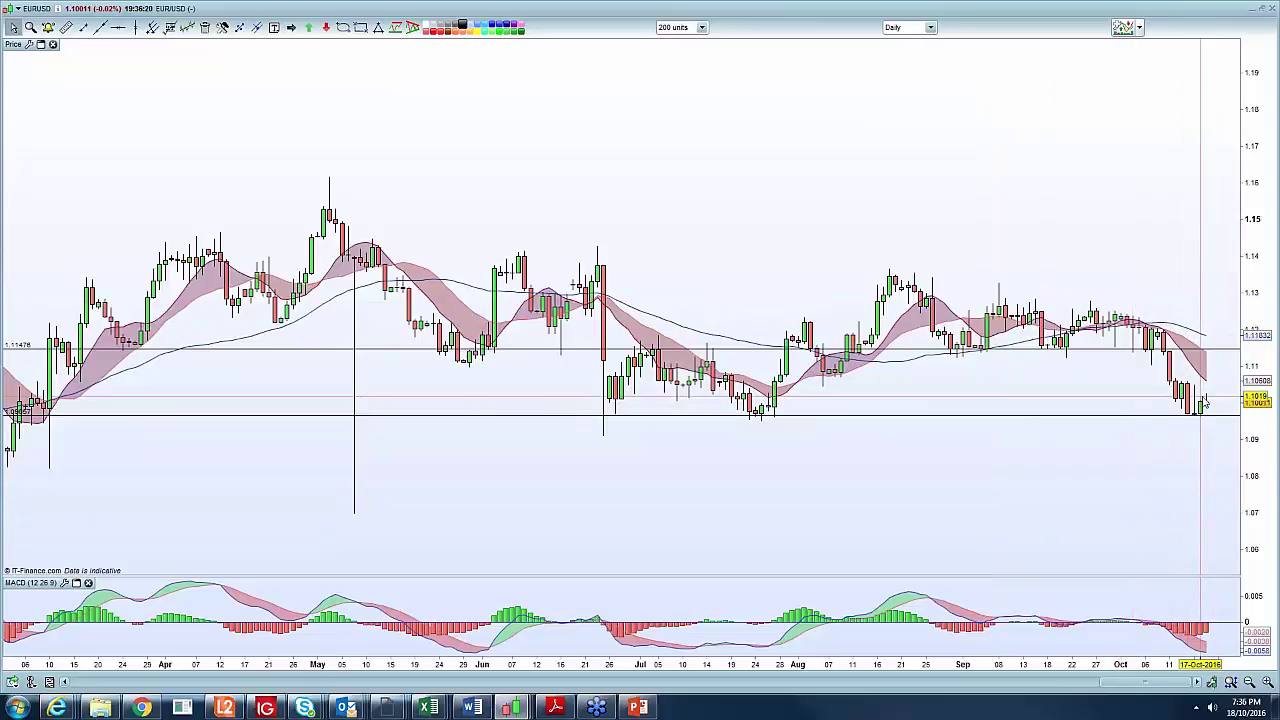
{"action": "left_click", "coordinate": [1262, 9]}
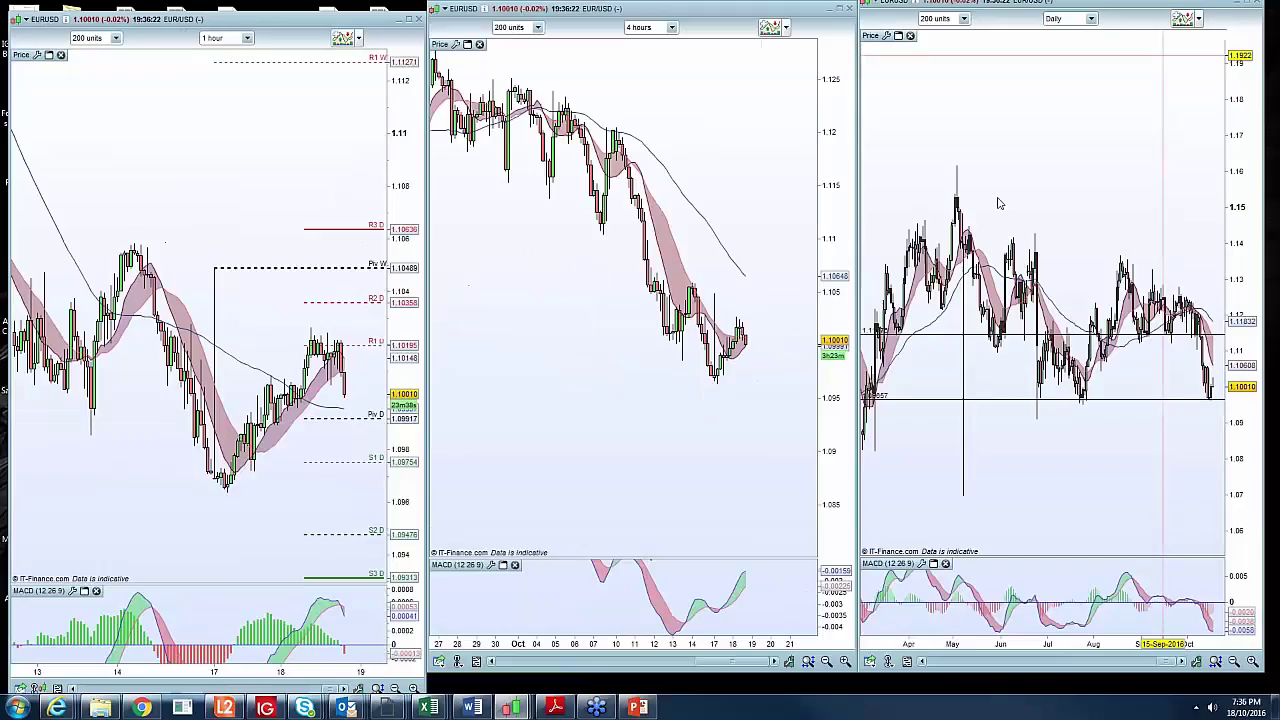
{"action": "left_click", "coordinate": [1251, 663]}
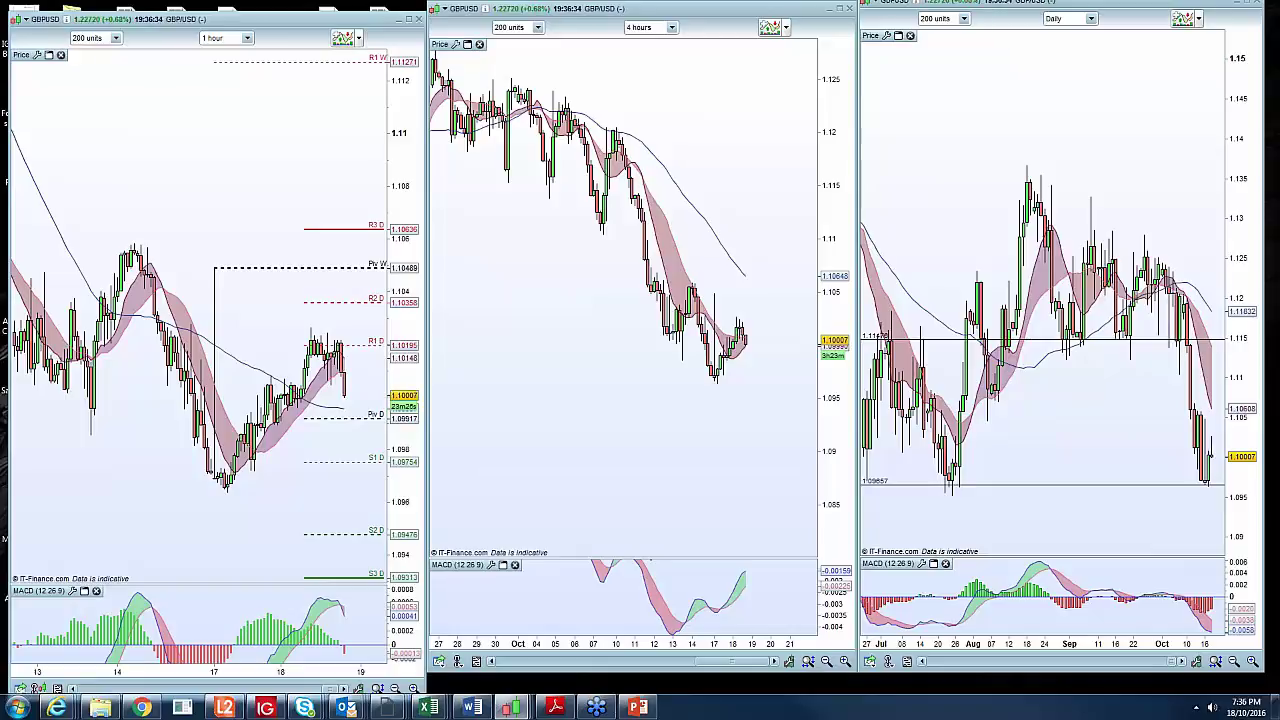
Load GBPUSD in all three charts and maximize the daily chart
{"action": "type", "text": "GBPUSD"}
{"action": "key", "text": "Return"}
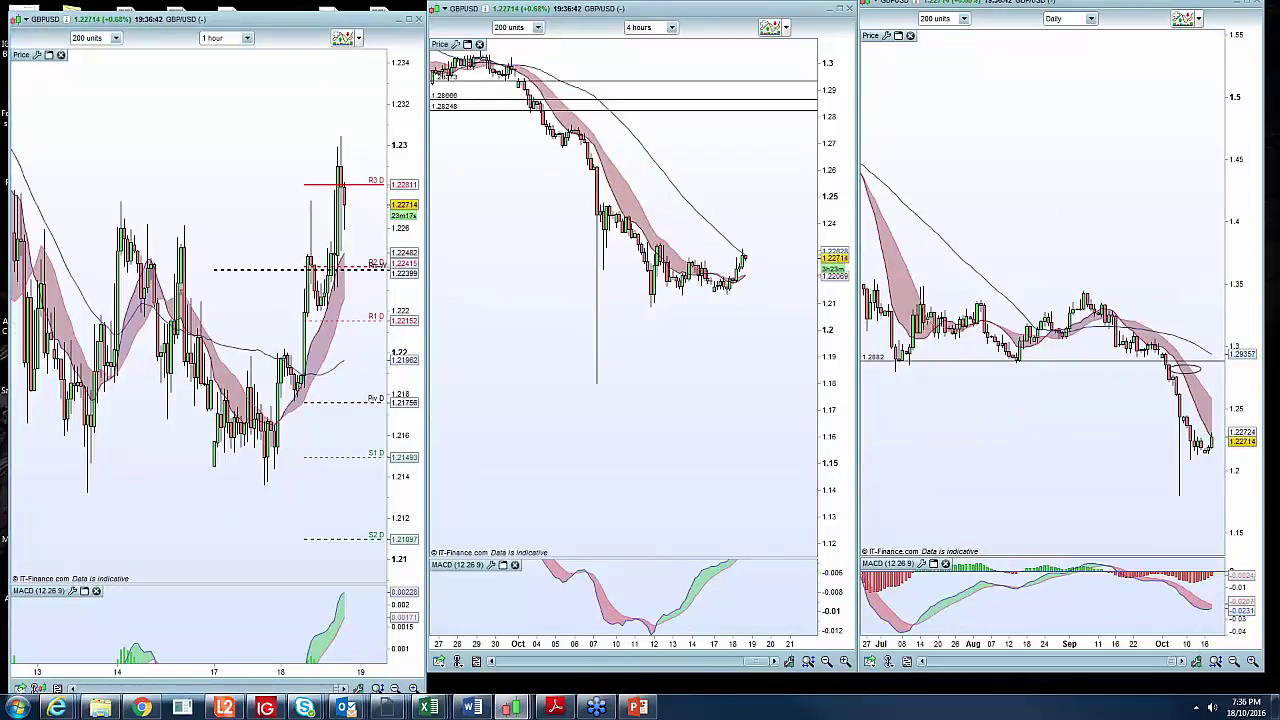
{"action": "left_click", "coordinate": [1247, 4]}
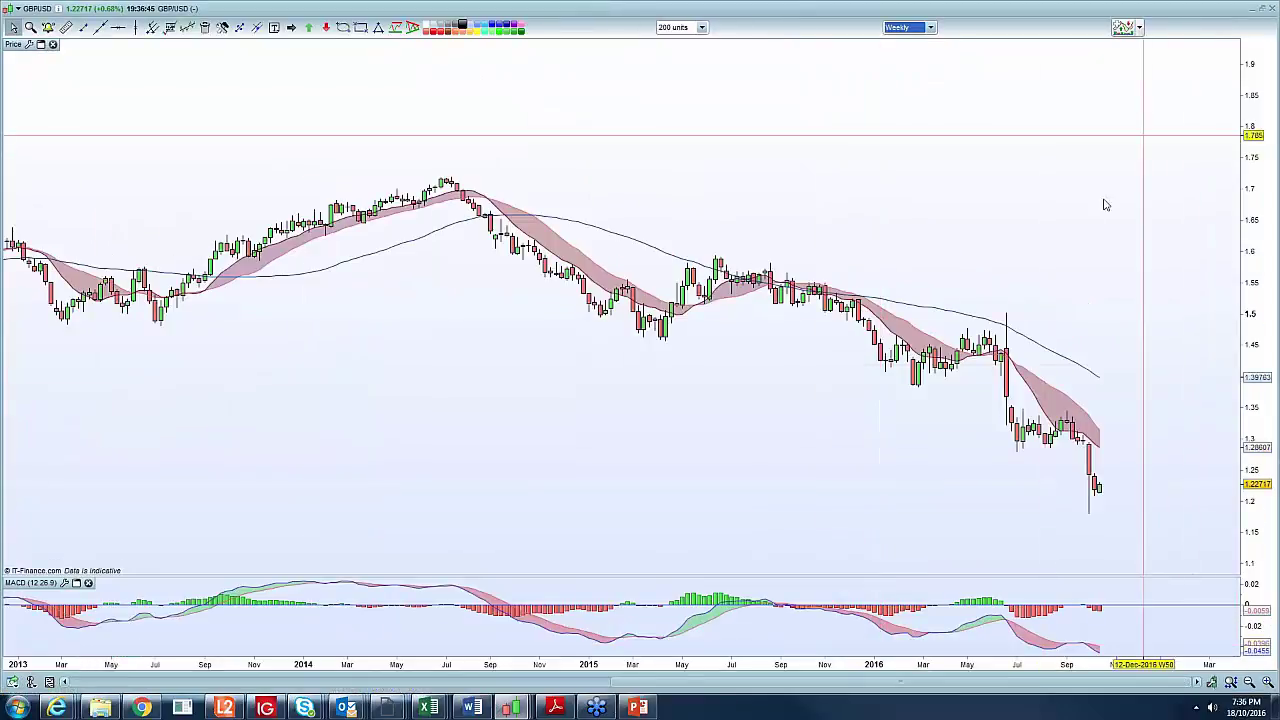
View GBPUSD on the daily timeframe, then switch to the 4-hour timeframe and stretch its price scale
{"action": "left_click", "coordinate": [930, 28]}
{"action": "left_click", "coordinate": [908, 230]}
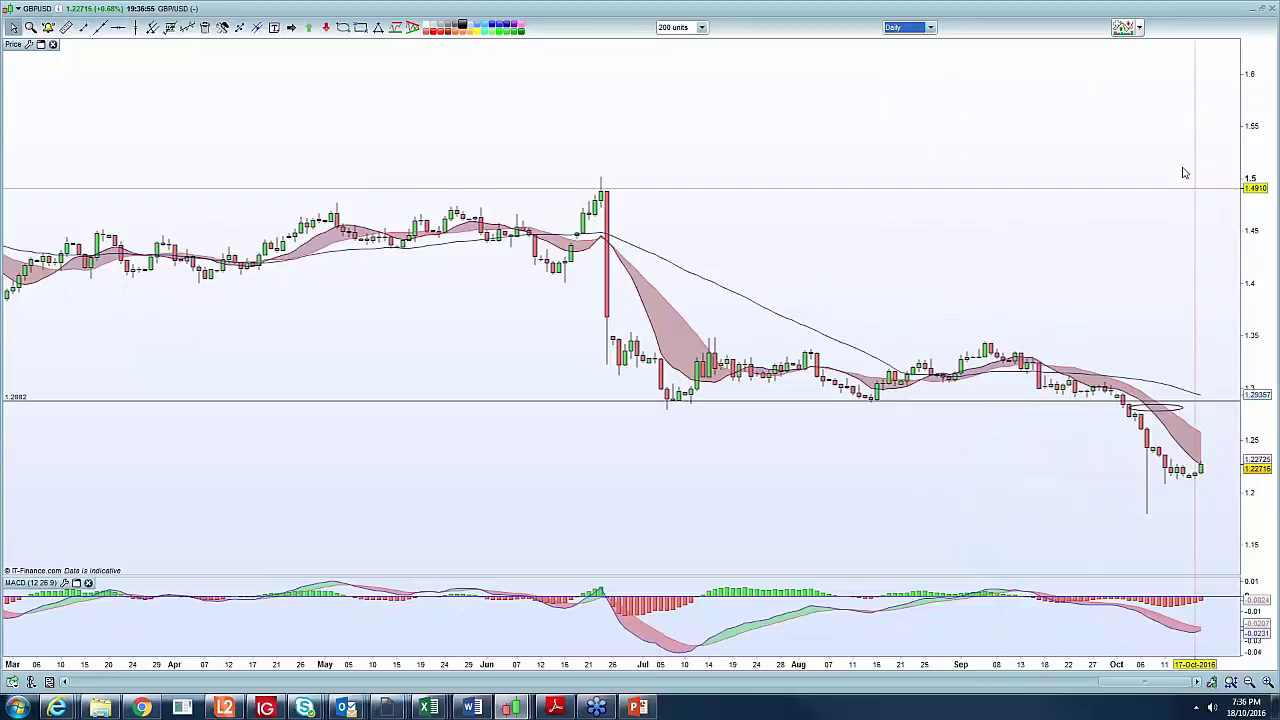
{"action": "left_click", "coordinate": [907, 31]}
{"action": "left_click", "coordinate": [907, 218]}
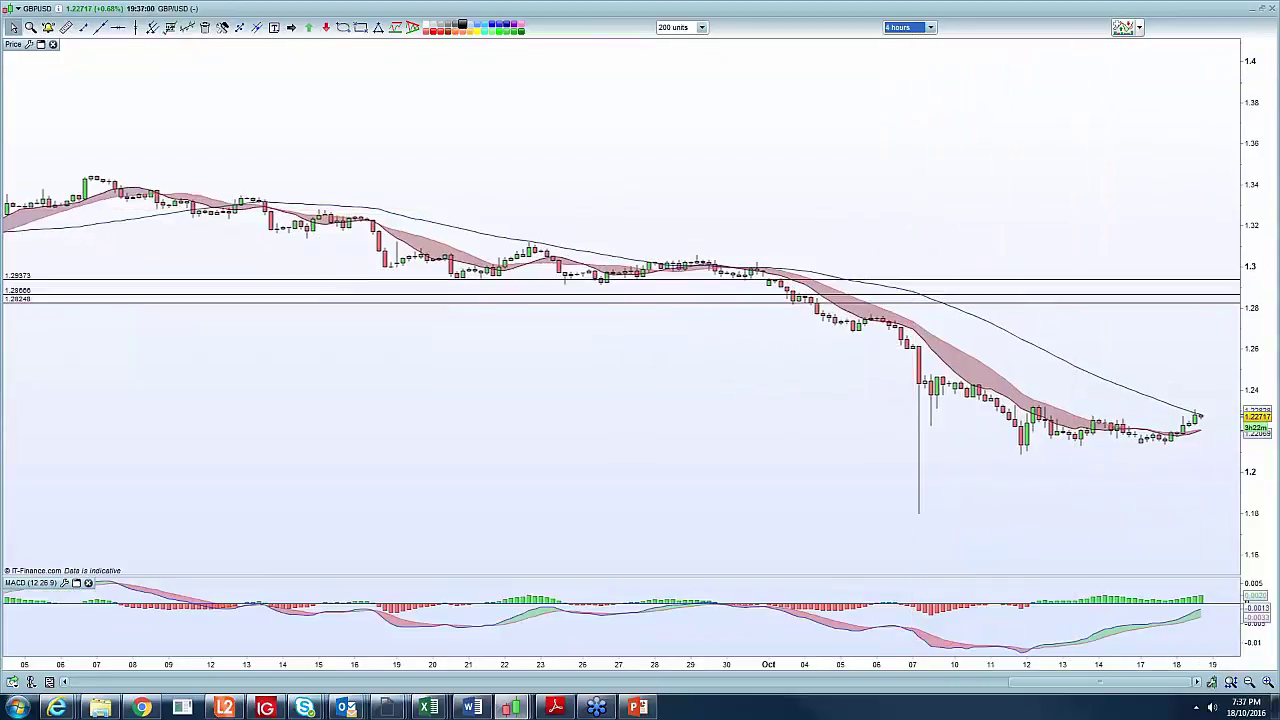
{"action": "left_click_drag", "start_coordinate": [1256, 234], "coordinate": [1256, 137]}
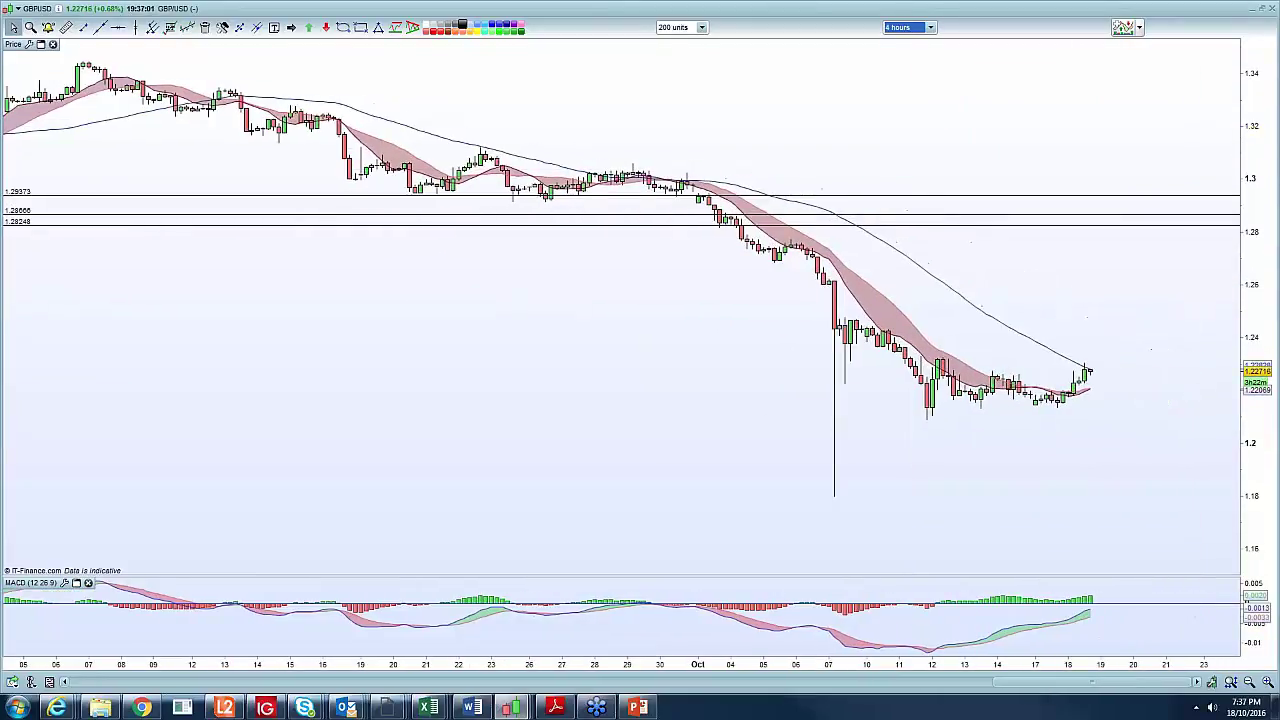
Draw horizontal lines on the 4-hour GBPUSD chart at 1.23247 through the 12 October highs and at 1.21303 along the recent lows
{"action": "left_click", "coordinate": [118, 27]}
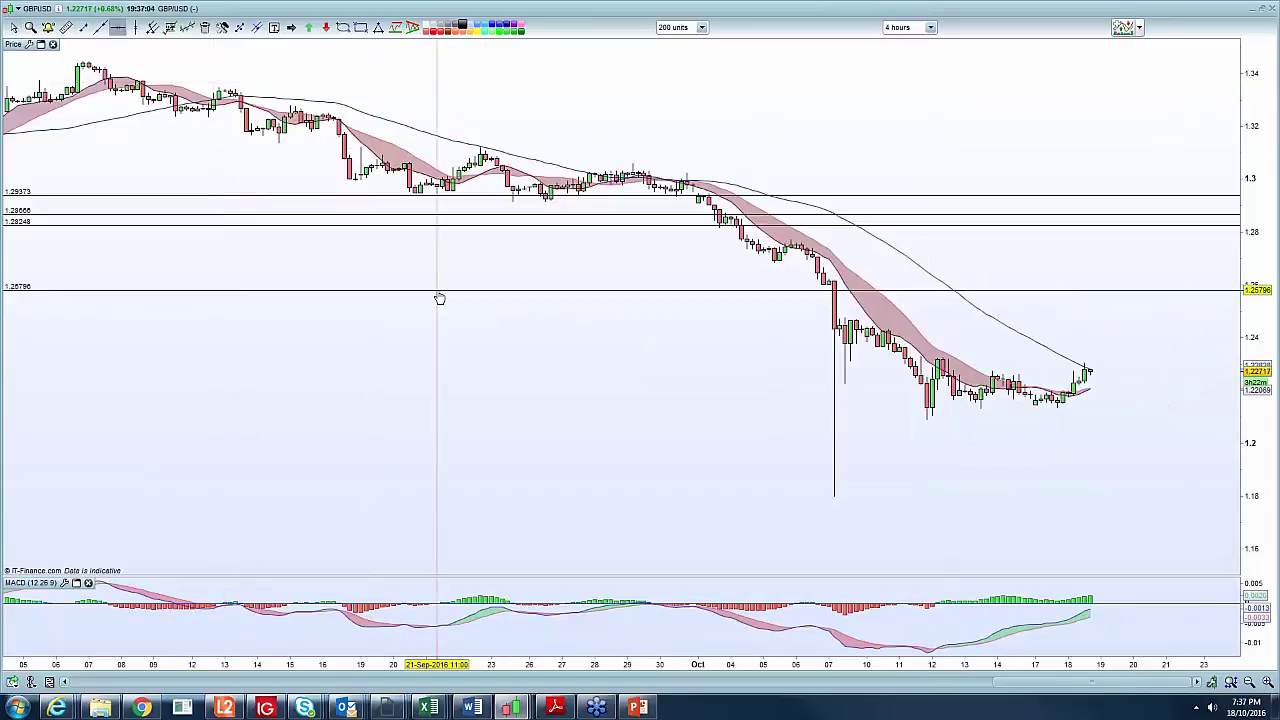
{"action": "left_click", "coordinate": [486, 358]}
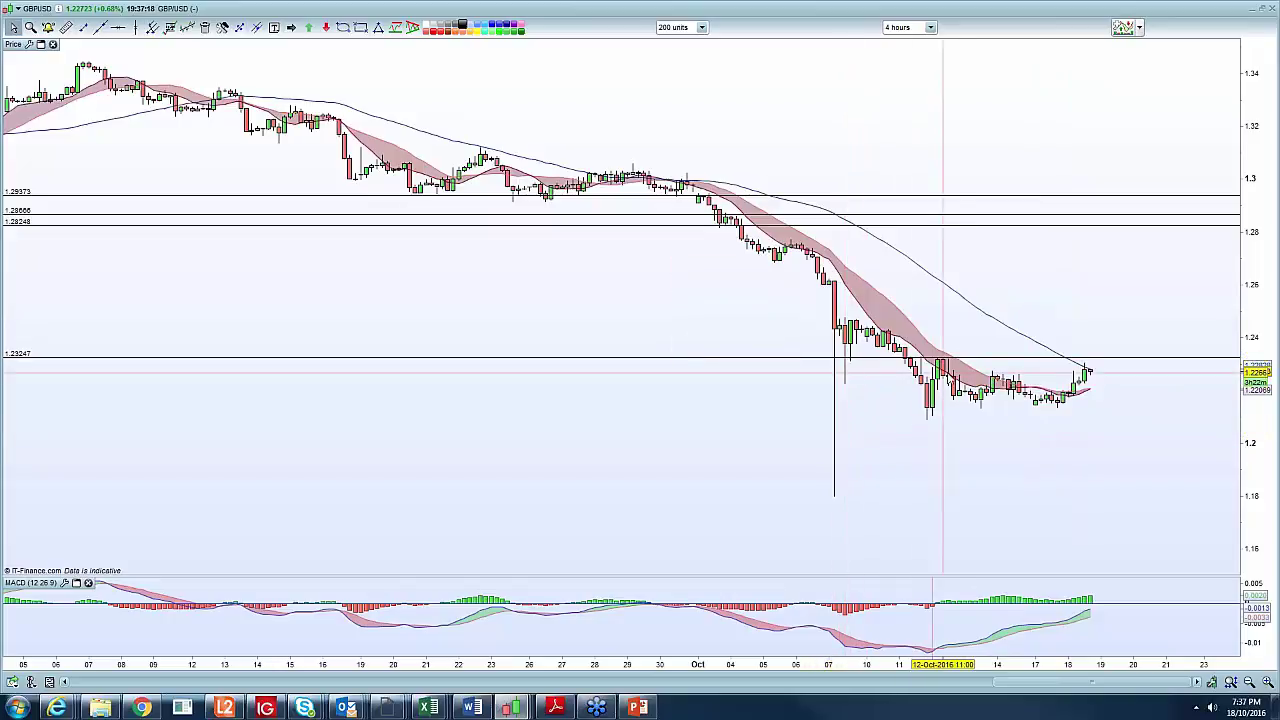
{"action": "left_click", "coordinate": [117, 27]}
{"action": "left_click", "coordinate": [840, 409]}
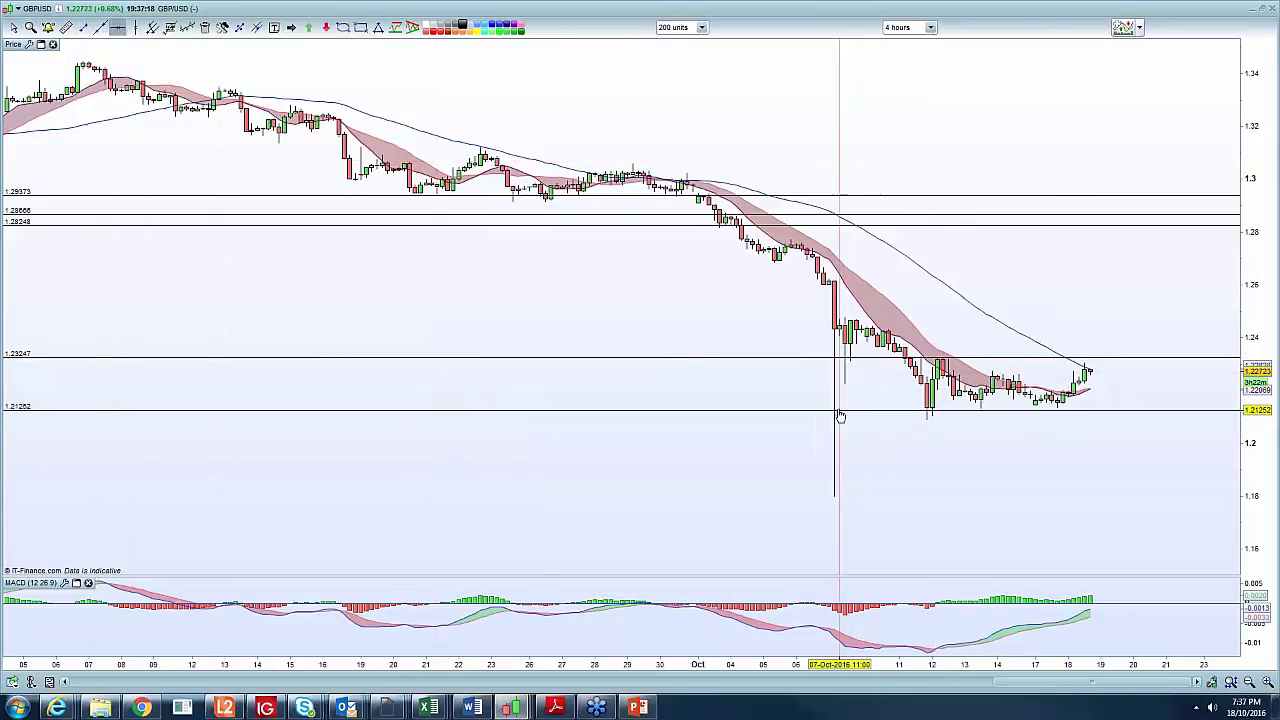
{"action": "left_click", "coordinate": [839, 409]}
{"action": "left_click_drag", "start_coordinate": [1257, 470], "coordinate": [1254, 496]}
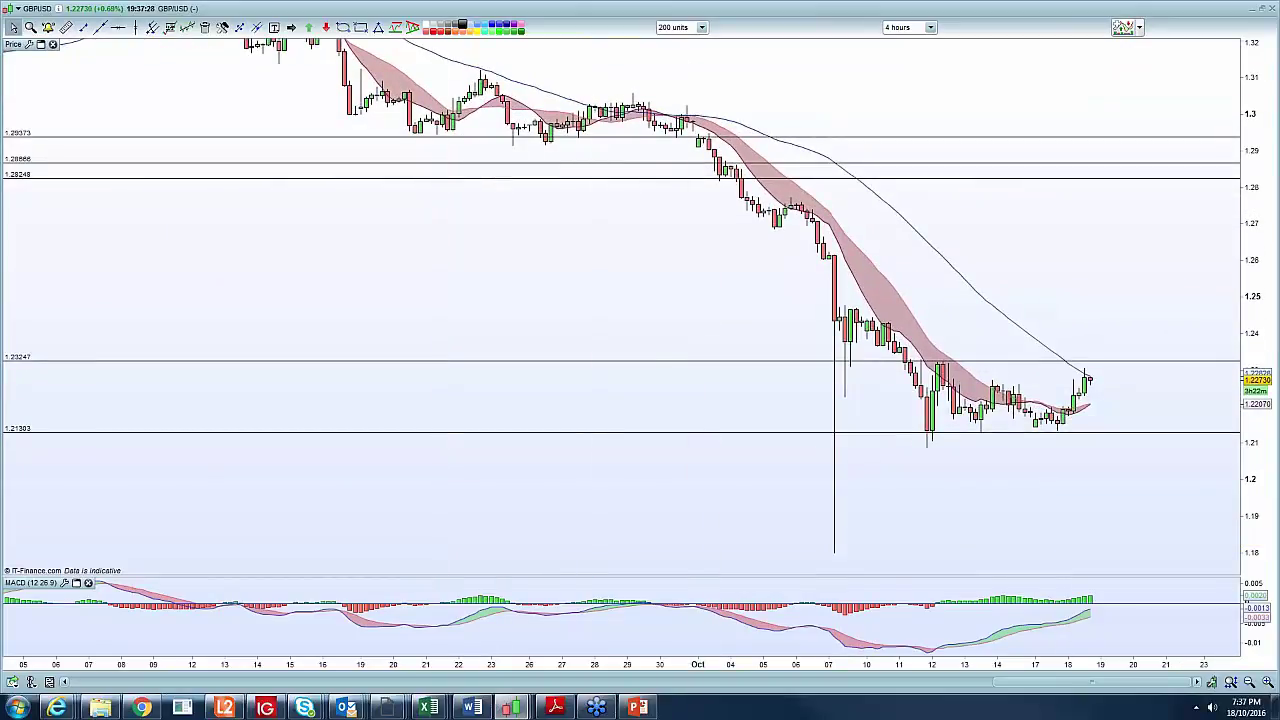
Circle three price touches along the 1.23247 line and ink a zigzag arrow descending from the latest candle towards the 1.21303 line
{"action": "left_click_drag", "start_coordinate": [951, 347], "coordinate": [965, 350]}
{"action": "mouse_move", "coordinate": [868, 354]}
{"action": "left_mouse_down"}
{"action": "mouse_move", "coordinate": [840, 356]}
{"action": "mouse_move", "coordinate": [866, 360]}
{"action": "left_mouse_up"}
{"action": "mouse_move", "coordinate": [1097, 345]}
{"action": "left_mouse_down"}
{"action": "mouse_move", "coordinate": [1100, 368]}
{"action": "mouse_move", "coordinate": [1100, 346]}
{"action": "left_mouse_up"}
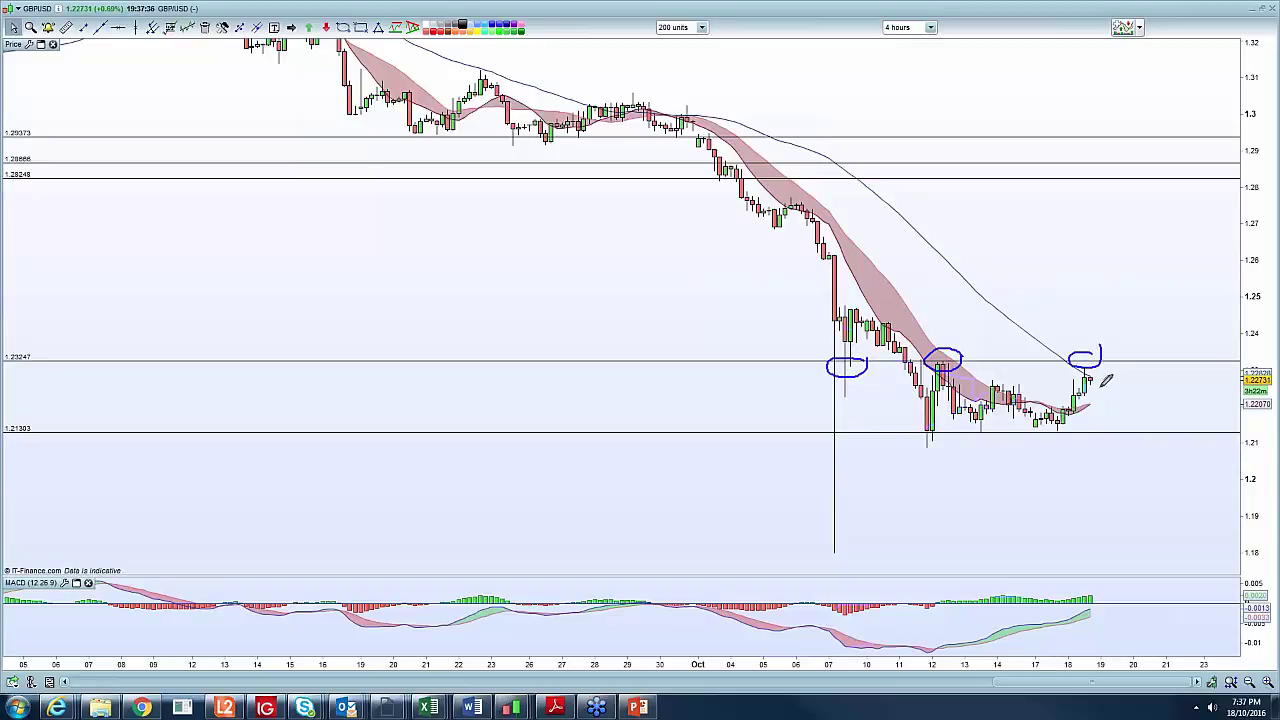
{"action": "mouse_move", "coordinate": [1108, 373]}
{"action": "left_mouse_down"}
{"action": "mouse_move", "coordinate": [1127, 372]}
{"action": "mouse_move", "coordinate": [1140, 406]}
{"action": "left_mouse_up"}
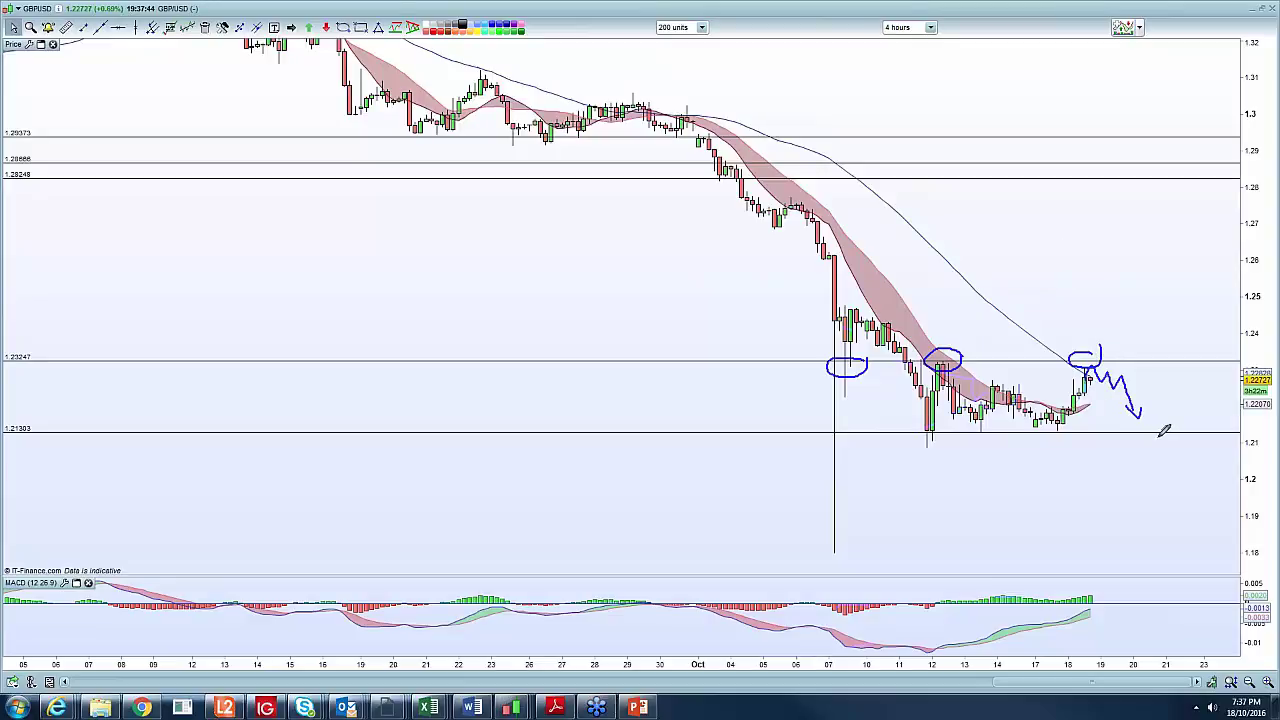
Switch the GBPUSD chart to the daily timeframe
{"action": "left_click", "coordinate": [905, 27]}
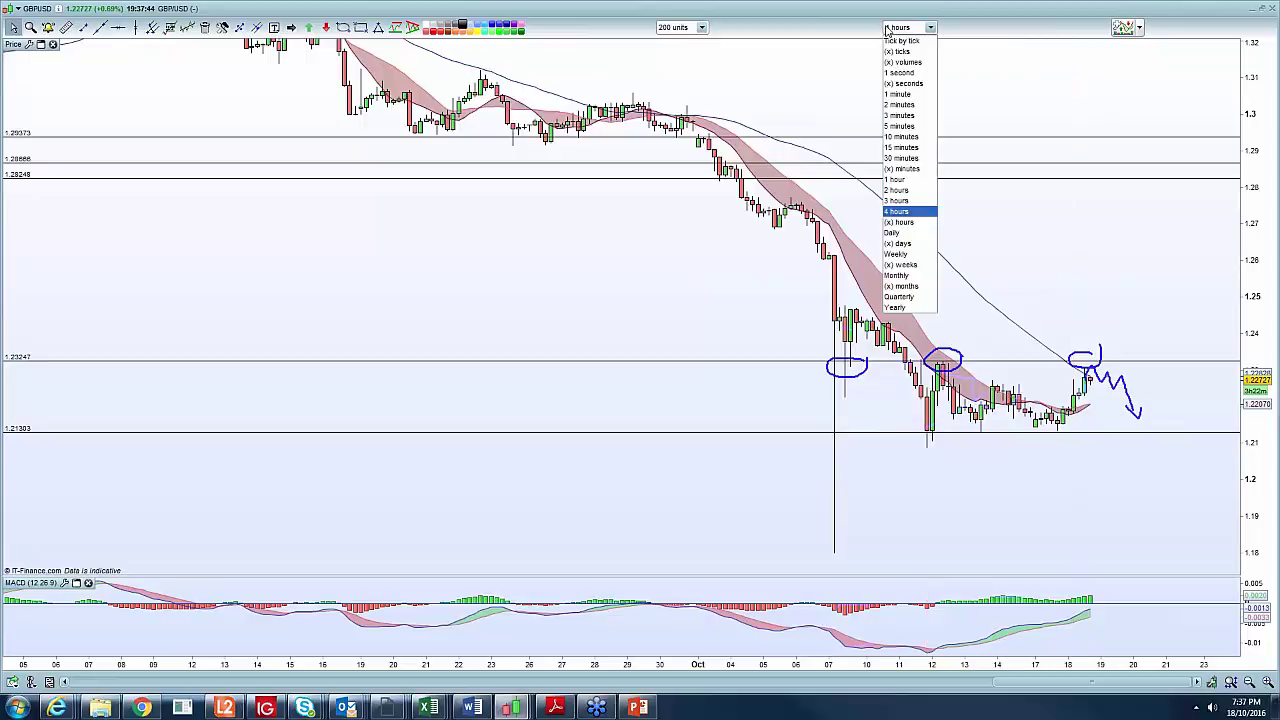
{"action": "left_click", "coordinate": [901, 230]}
{"action": "left_click", "coordinate": [932, 28]}
{"action": "left_click", "coordinate": [918, 236]}
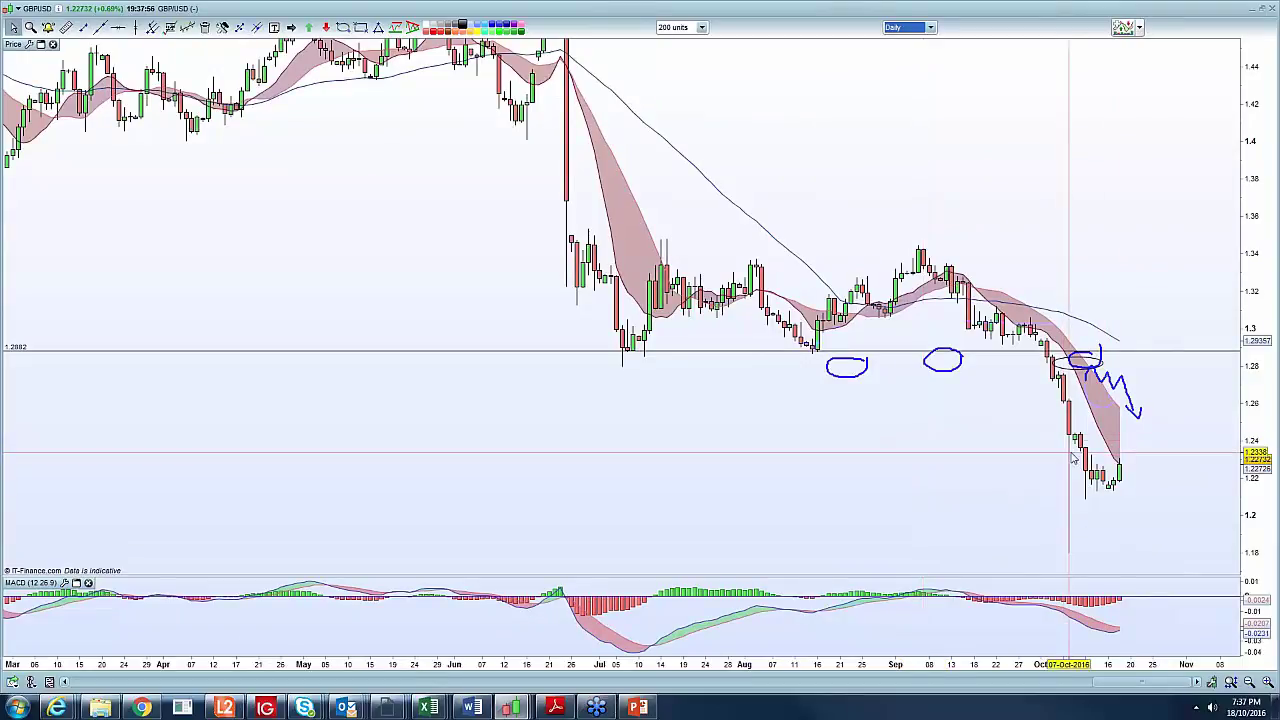
Bring up the 4-hour GBPUSD chart at full size, clear the old ink marks and fit its time scale to the recent candles
{"action": "left_click", "coordinate": [1261, 10]}
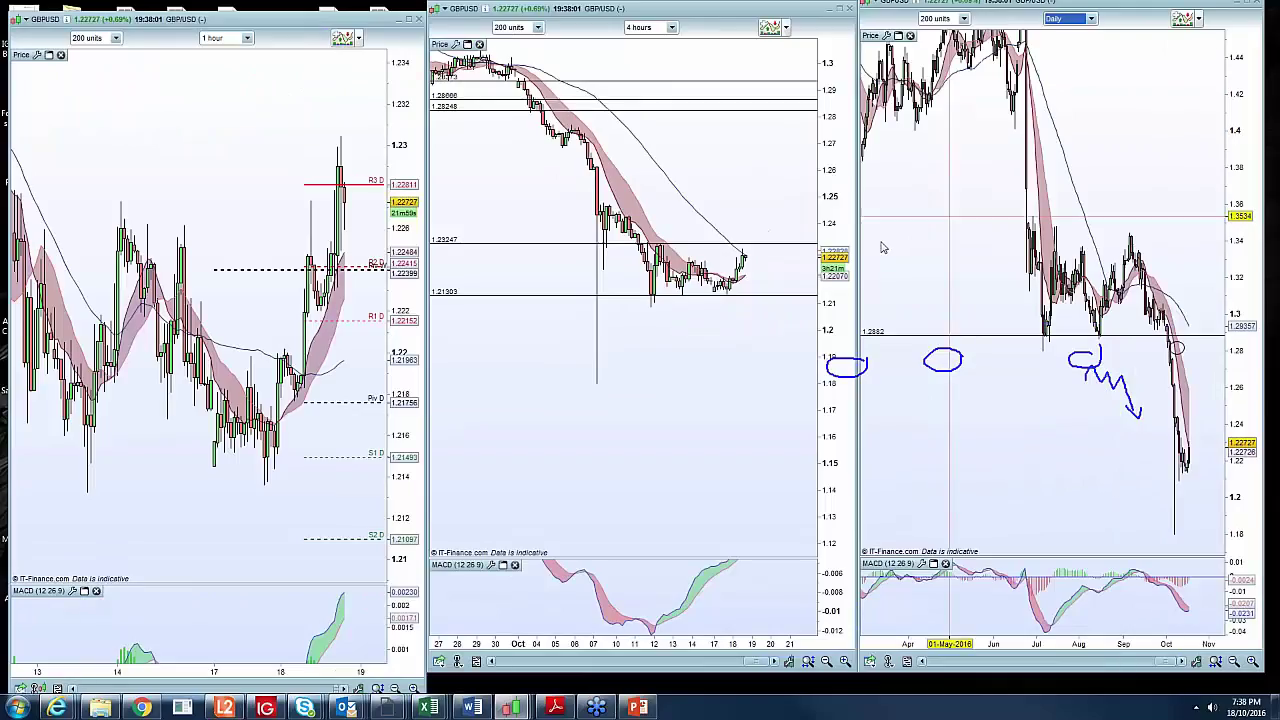
{"action": "left_click", "coordinate": [841, 9]}
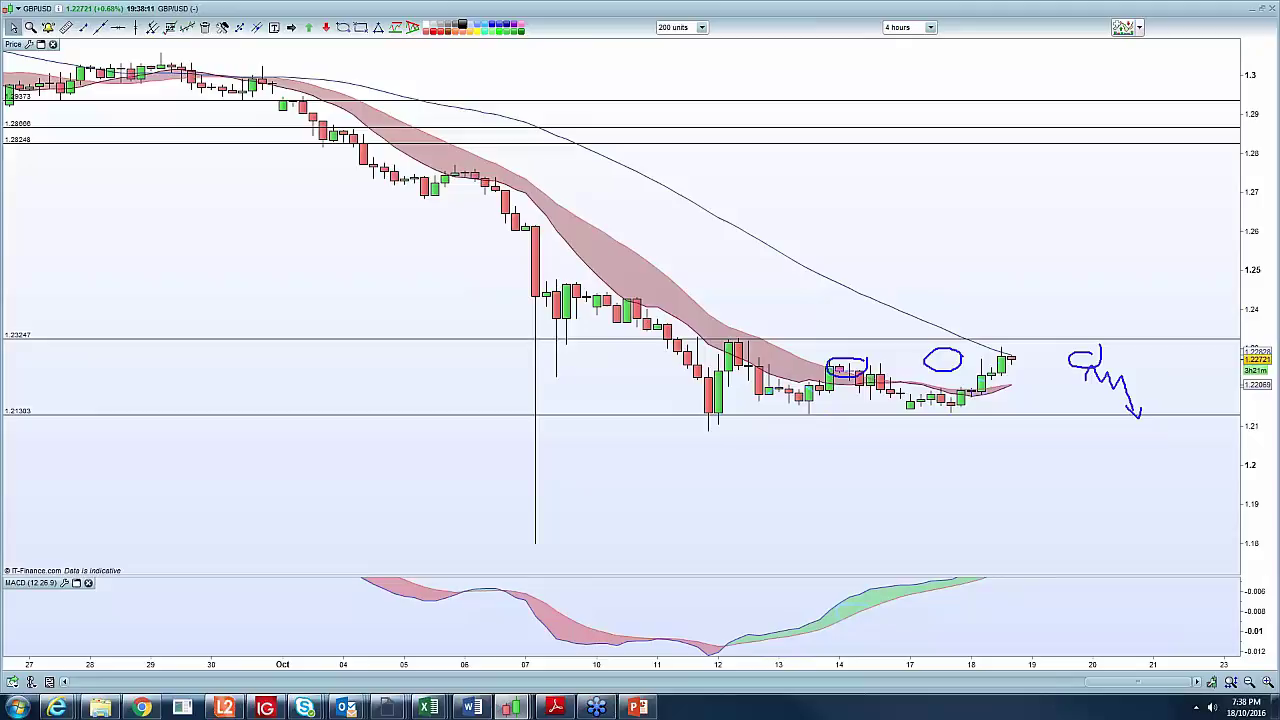
{"action": "key", "text": "Escape"}
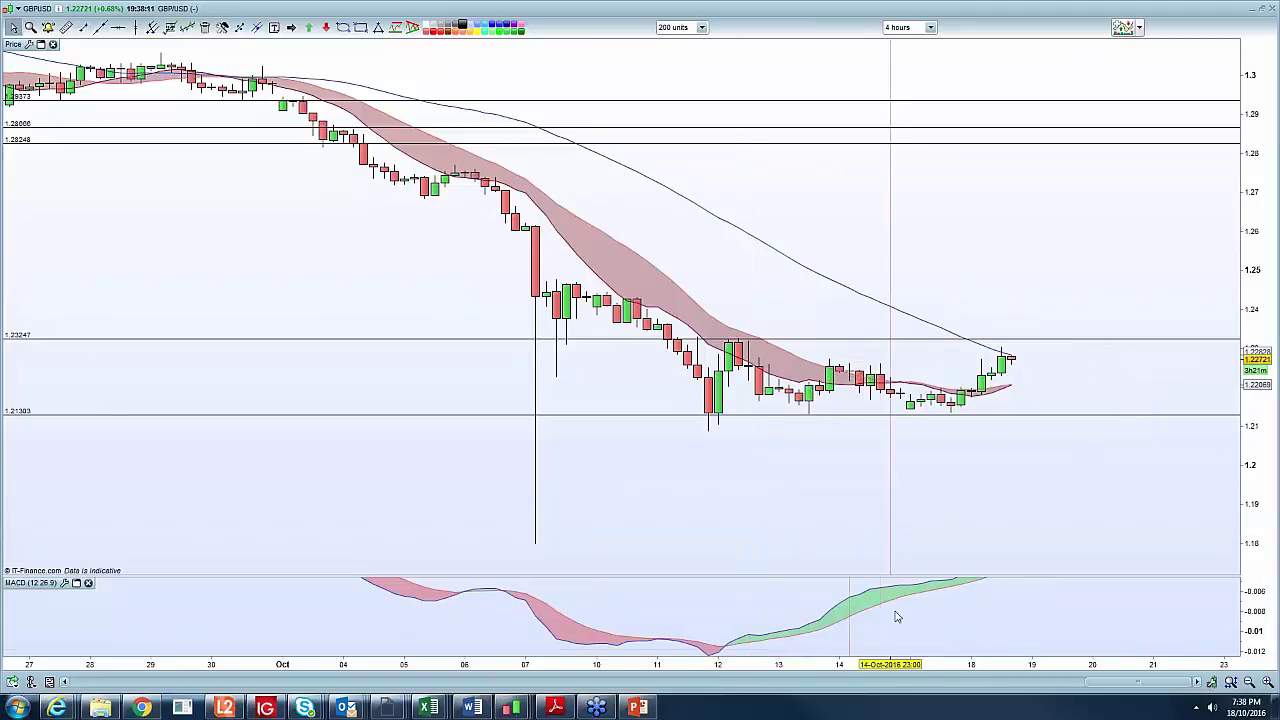
{"action": "left_click_drag", "start_coordinate": [310, 670], "coordinate": [446, 664]}
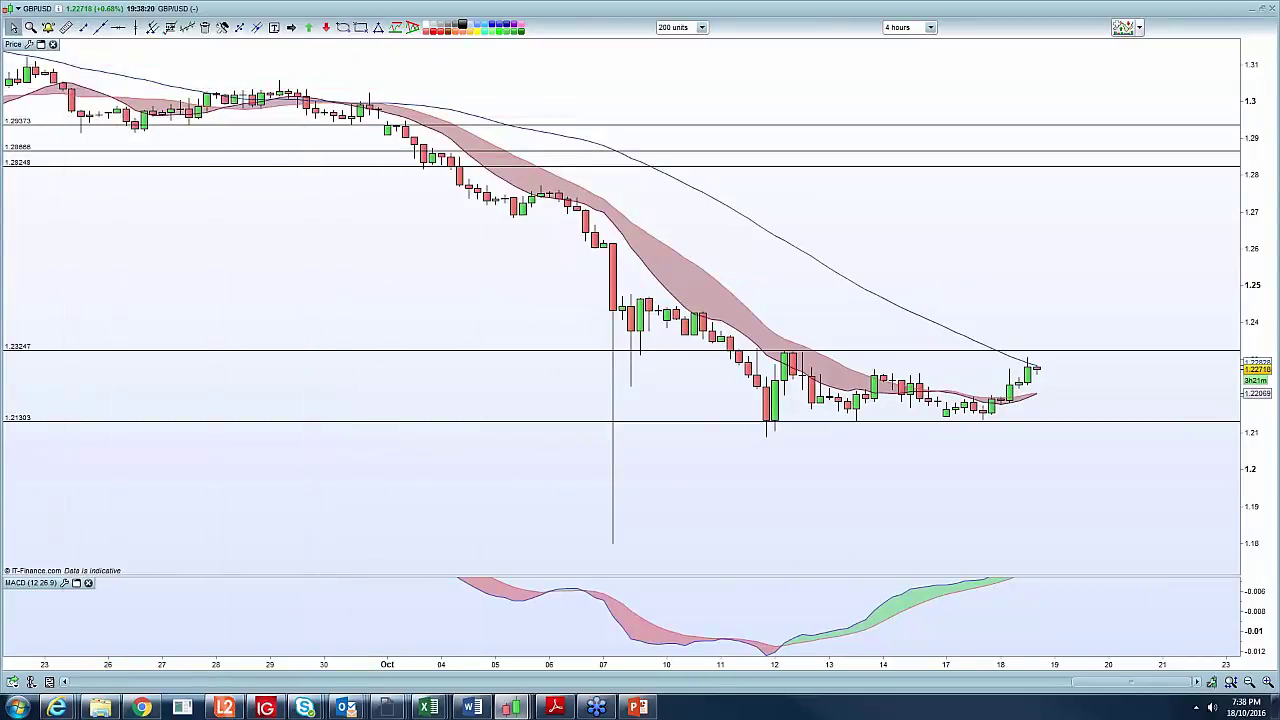
Circle two groups of lows along the 1.21303 line, underline the 1.23247 level and ink a path falling from the latest candle
{"action": "mouse_move", "coordinate": [872, 412]}
{"action": "left_mouse_down"}
{"action": "mouse_move", "coordinate": [830, 412]}
{"action": "mouse_move", "coordinate": [866, 434]}
{"action": "mouse_move", "coordinate": [878, 410]}
{"action": "left_mouse_up"}
{"action": "mouse_move", "coordinate": [1004, 412]}
{"action": "left_mouse_down"}
{"action": "mouse_move", "coordinate": [976, 446]}
{"action": "mouse_move", "coordinate": [1015, 422]}
{"action": "left_mouse_up"}
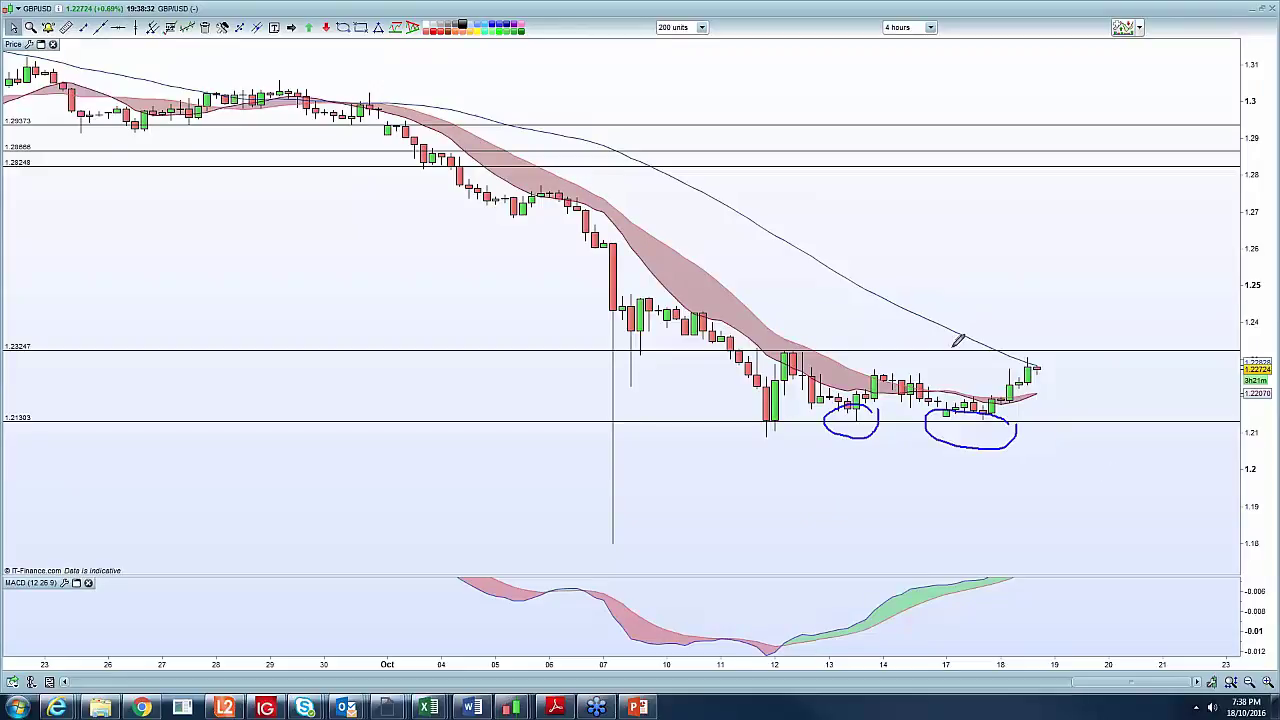
{"action": "left_click_drag", "start_coordinate": [1000, 350], "coordinate": [1078, 352]}
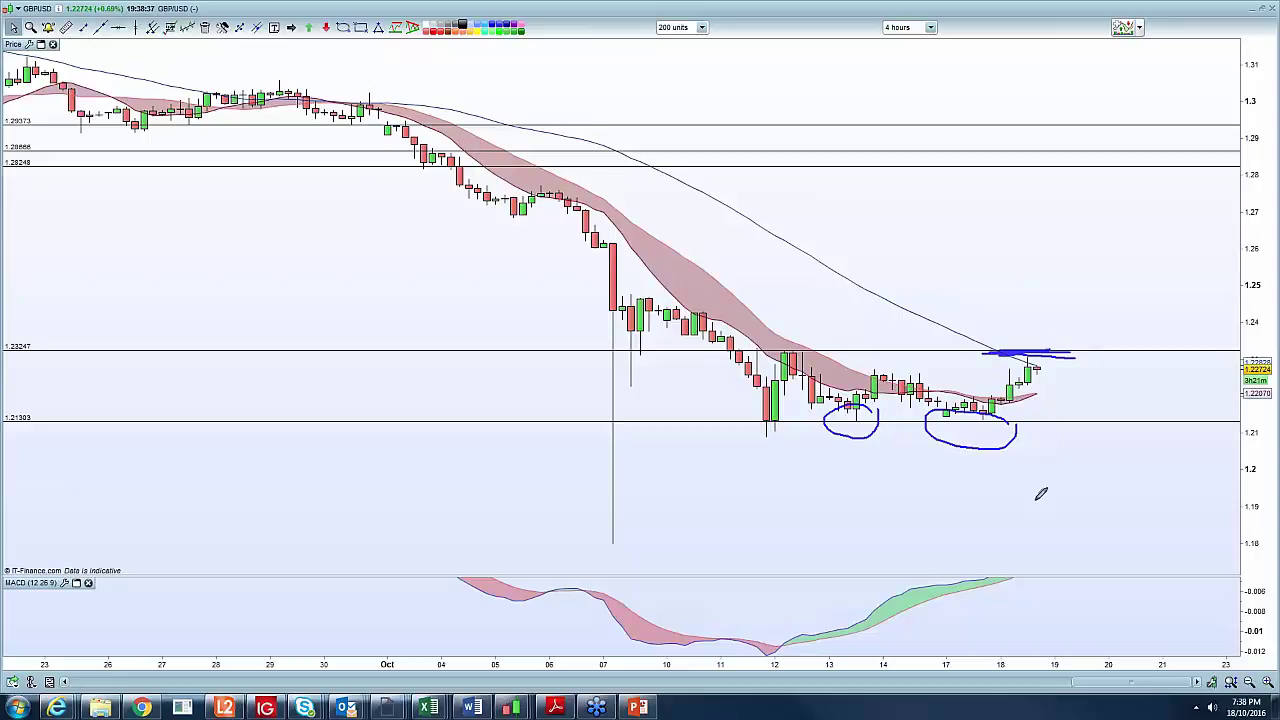
{"action": "mouse_move", "coordinate": [1030, 372]}
{"action": "left_mouse_down"}
{"action": "mouse_move", "coordinate": [1060, 367]}
{"action": "mouse_move", "coordinate": [1093, 455]}
{"action": "left_mouse_up"}
View the GBPUSD chart on the daily timeframe with space after the latest candle, and return to the three-chart layout
{"action": "left_click", "coordinate": [902, 28]}
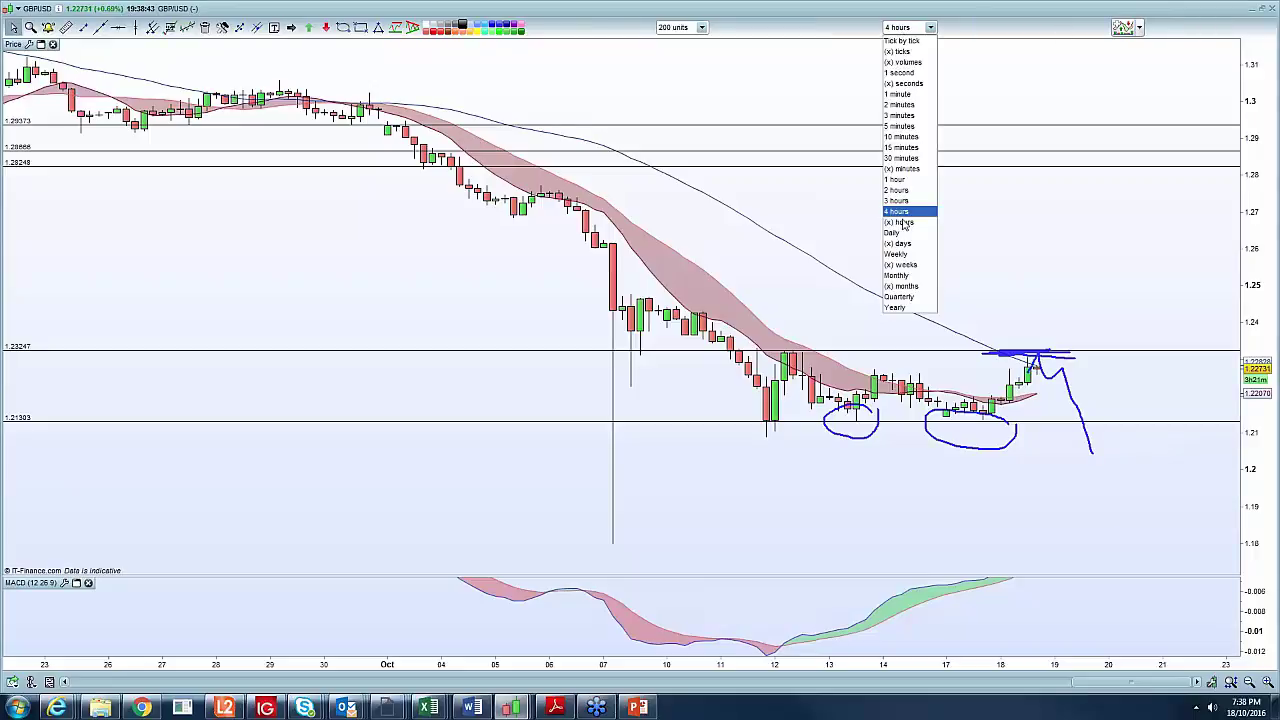
{"action": "left_click", "coordinate": [903, 231]}
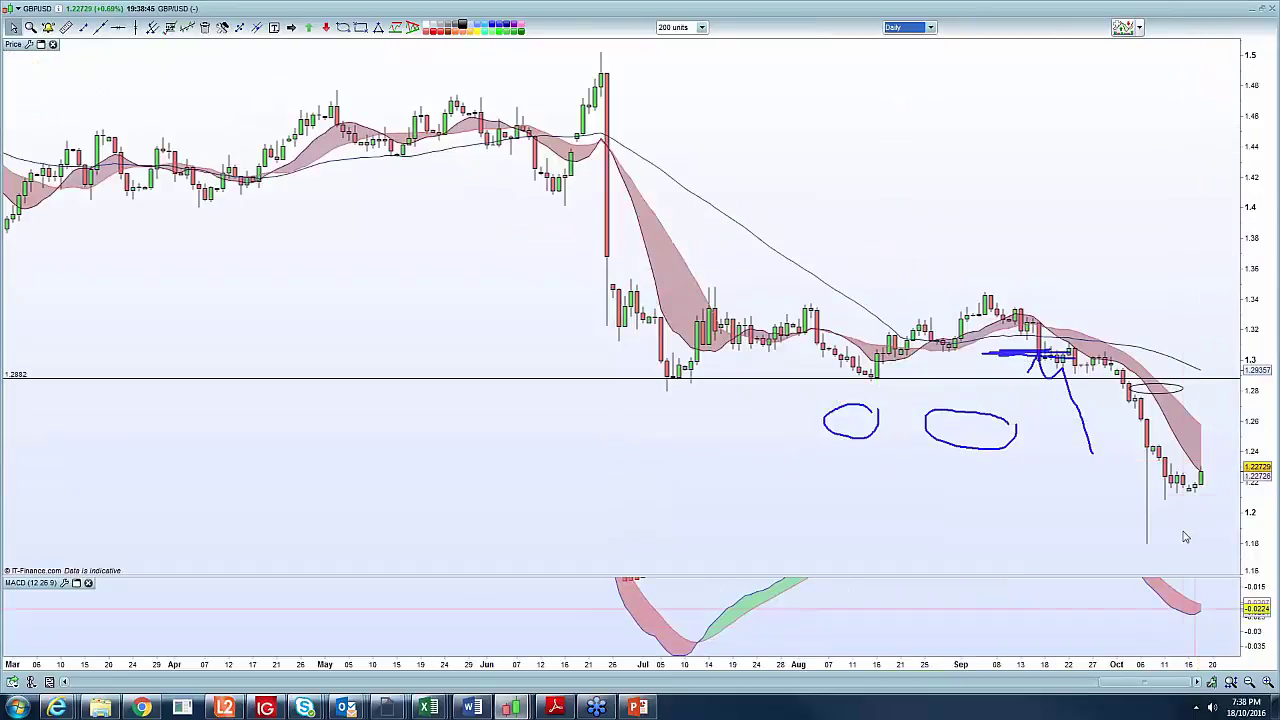
{"action": "left_click_drag", "start_coordinate": [1201, 665], "coordinate": [1095, 665]}
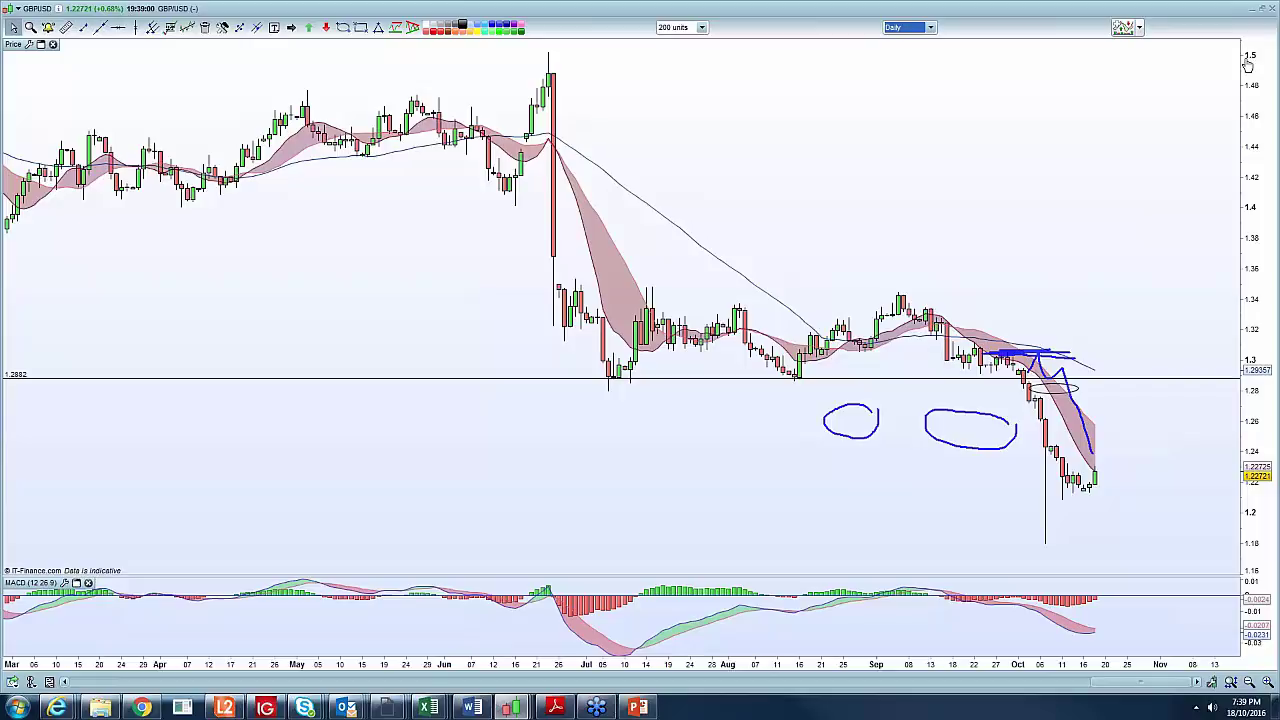
{"action": "left_click", "coordinate": [1262, 12]}
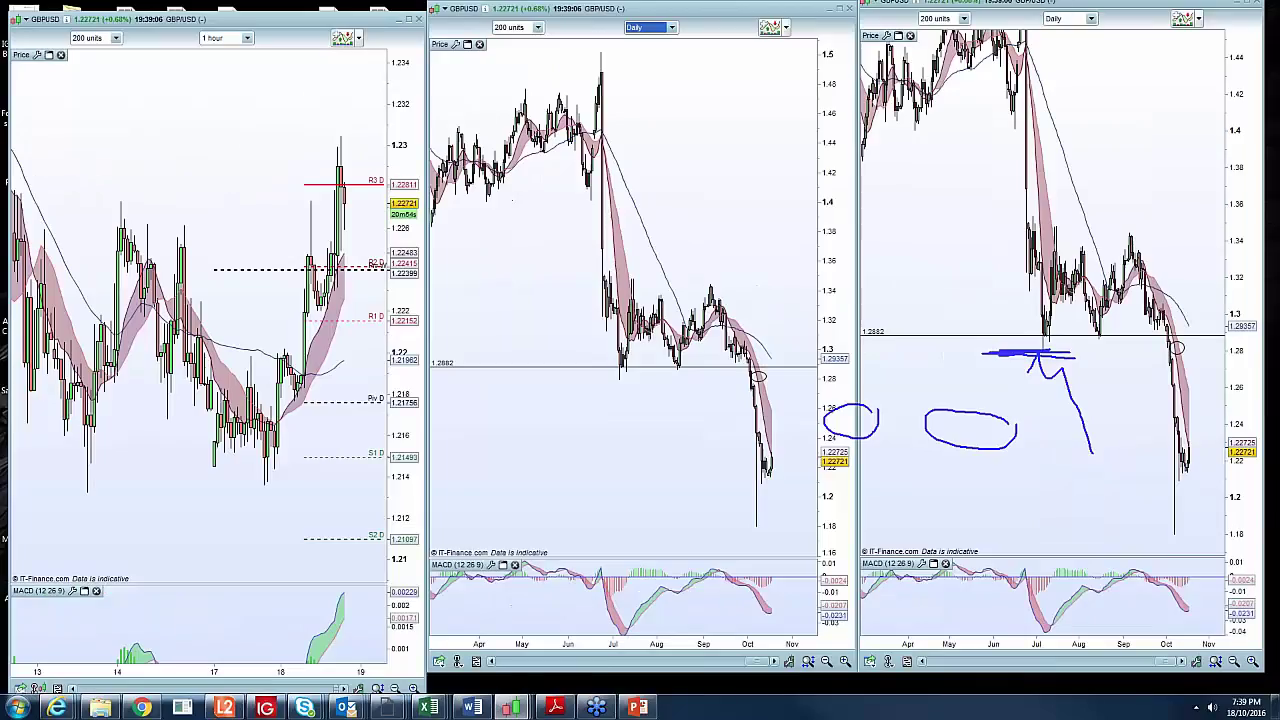
Set the GBPUSD chart used for the 4-hour analysis to an 8-hour timeframe and enlarge it
{"action": "left_click", "coordinate": [650, 27]}
{"action": "left_click", "coordinate": [648, 230]}
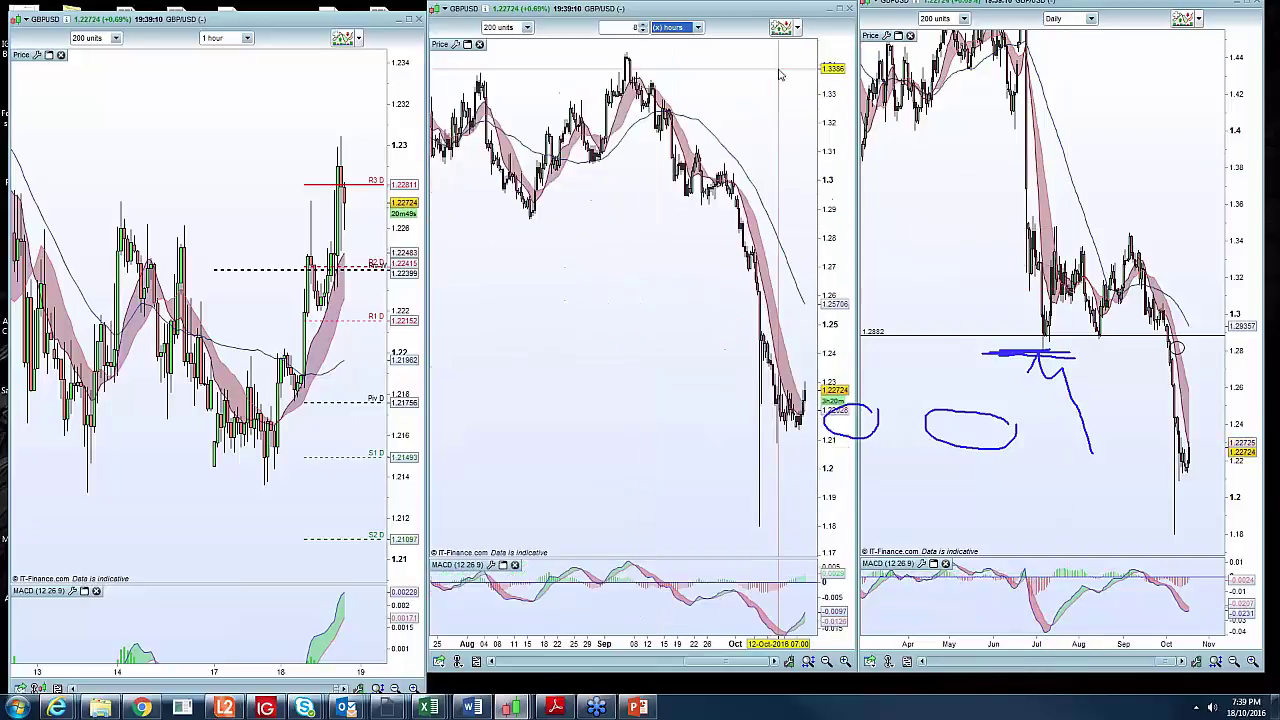
{"action": "left_click", "coordinate": [839, 8]}
{"action": "left_click_drag", "start_coordinate": [841, 681], "coordinate": [919, 681]}
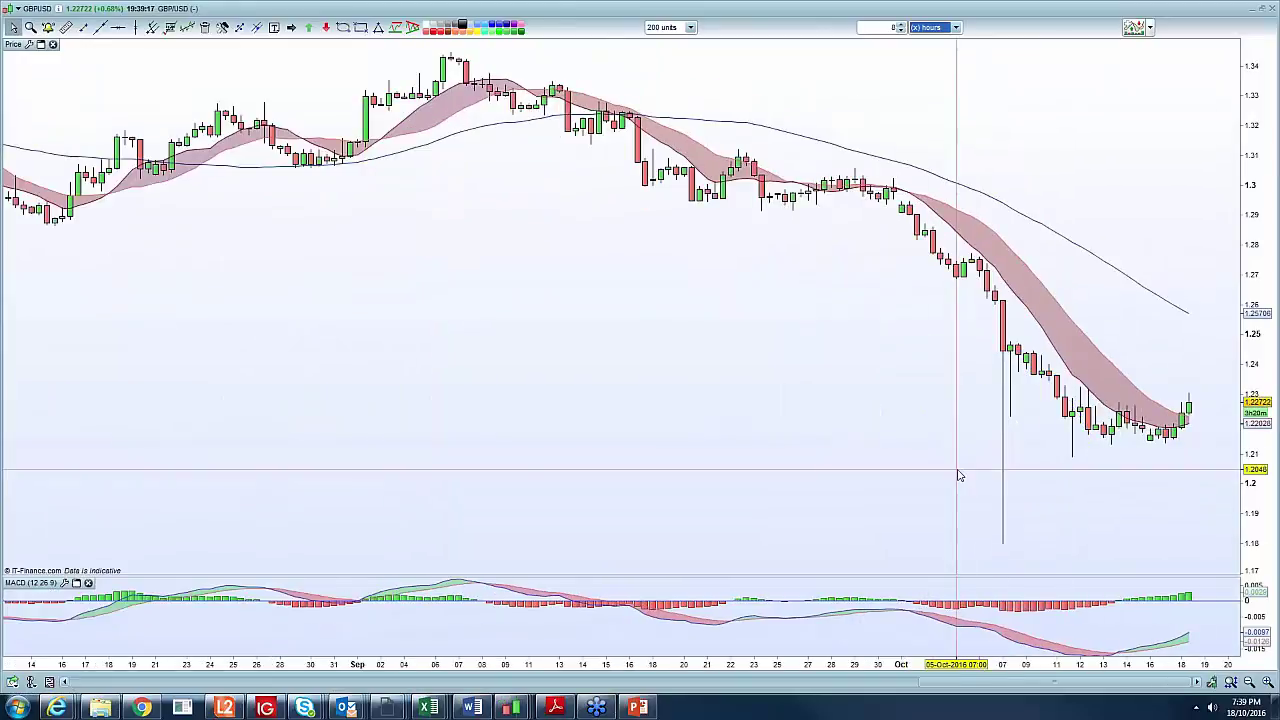
Draw horizontal lines at 1.23201 and 1.23469 on the 8-hour GBPUSD chart, and return to the three-chart layout
{"action": "left_click", "coordinate": [118, 28]}
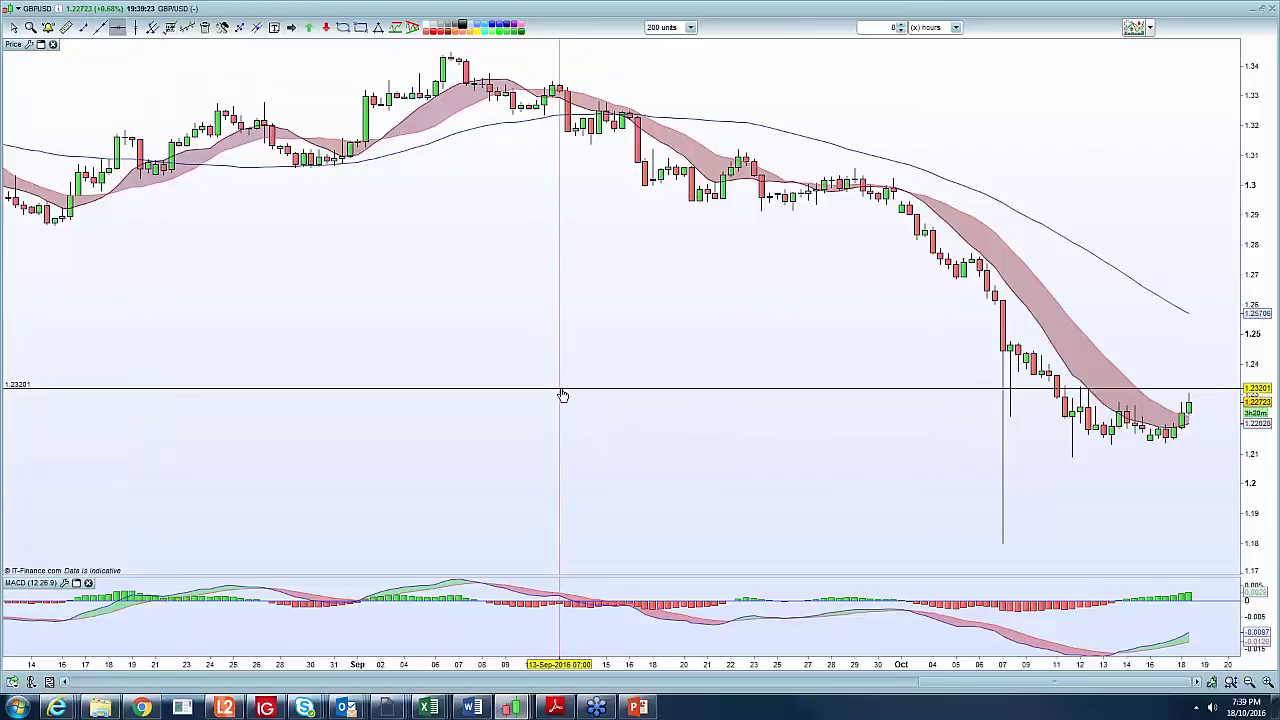
{"action": "left_click", "coordinate": [560, 389]}
{"action": "left_click", "coordinate": [1080, 380]}
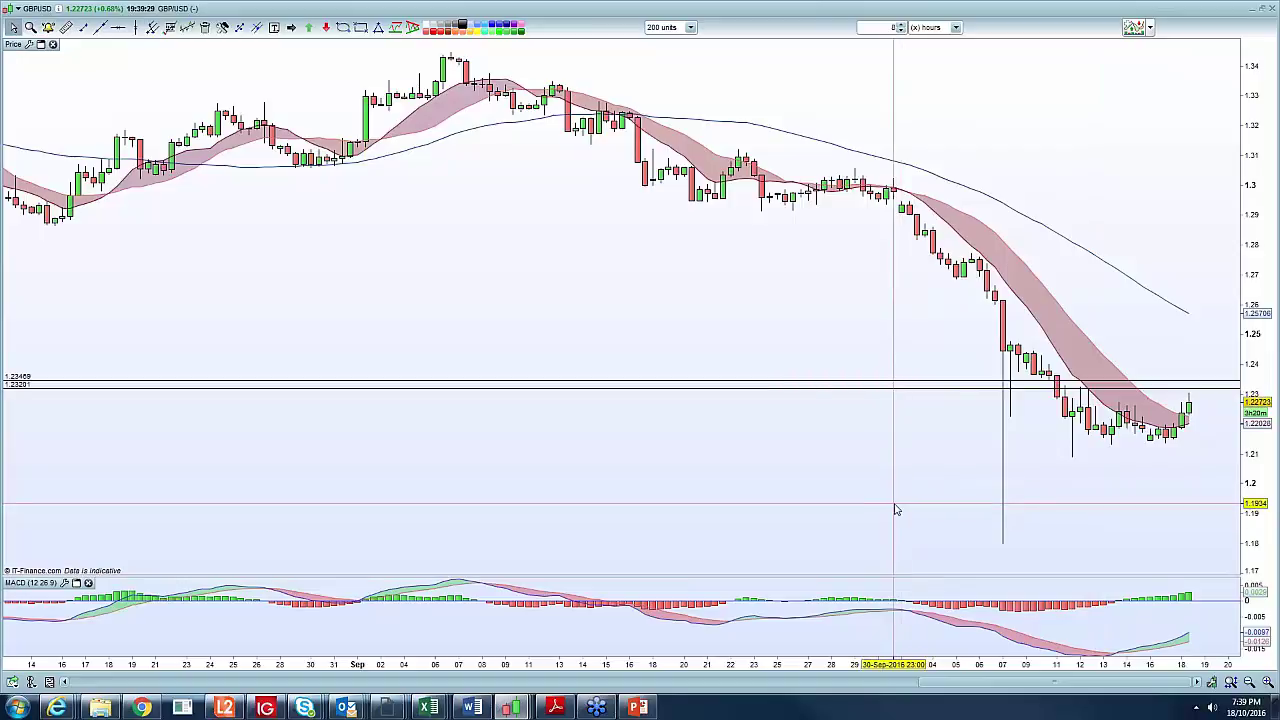
{"action": "left_click", "coordinate": [1262, 9]}
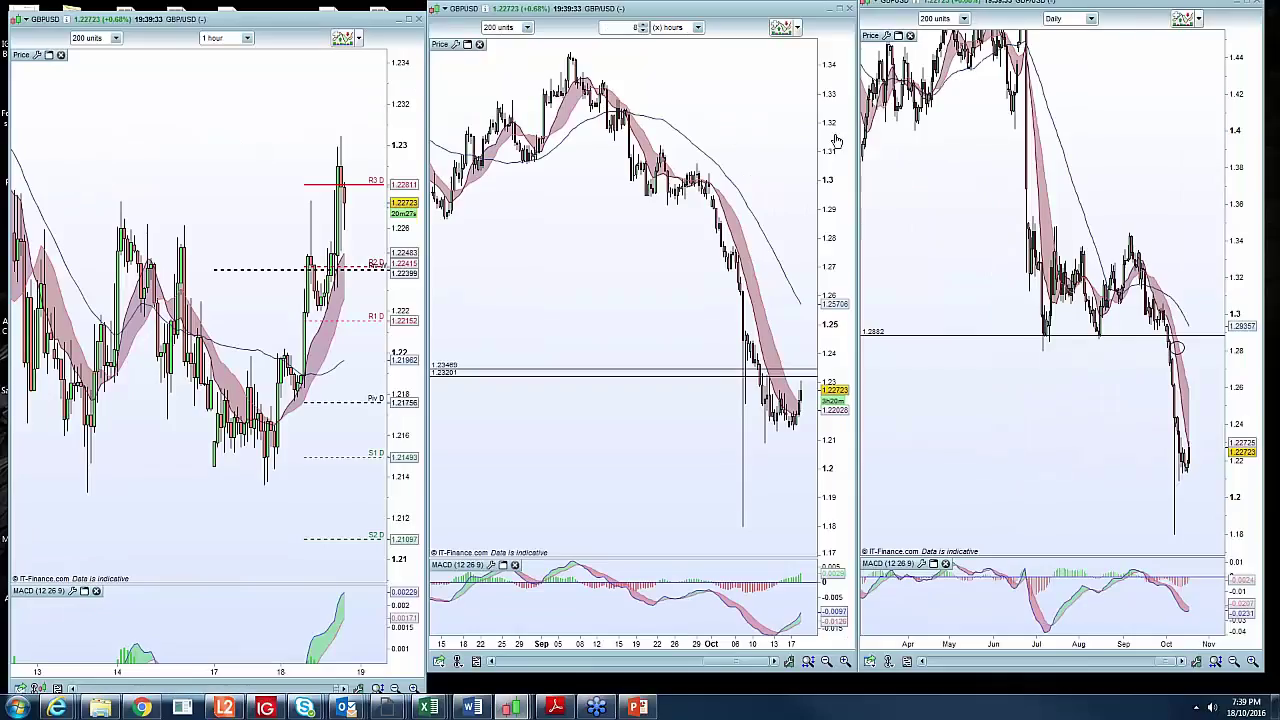
Return the 8-hour GBPUSD chart to the 4-hour timeframe and examine the October candles against the 1.23247 and 1.21303 lines
{"action": "left_click", "coordinate": [675, 27]}
{"action": "left_click", "coordinate": [663, 210]}
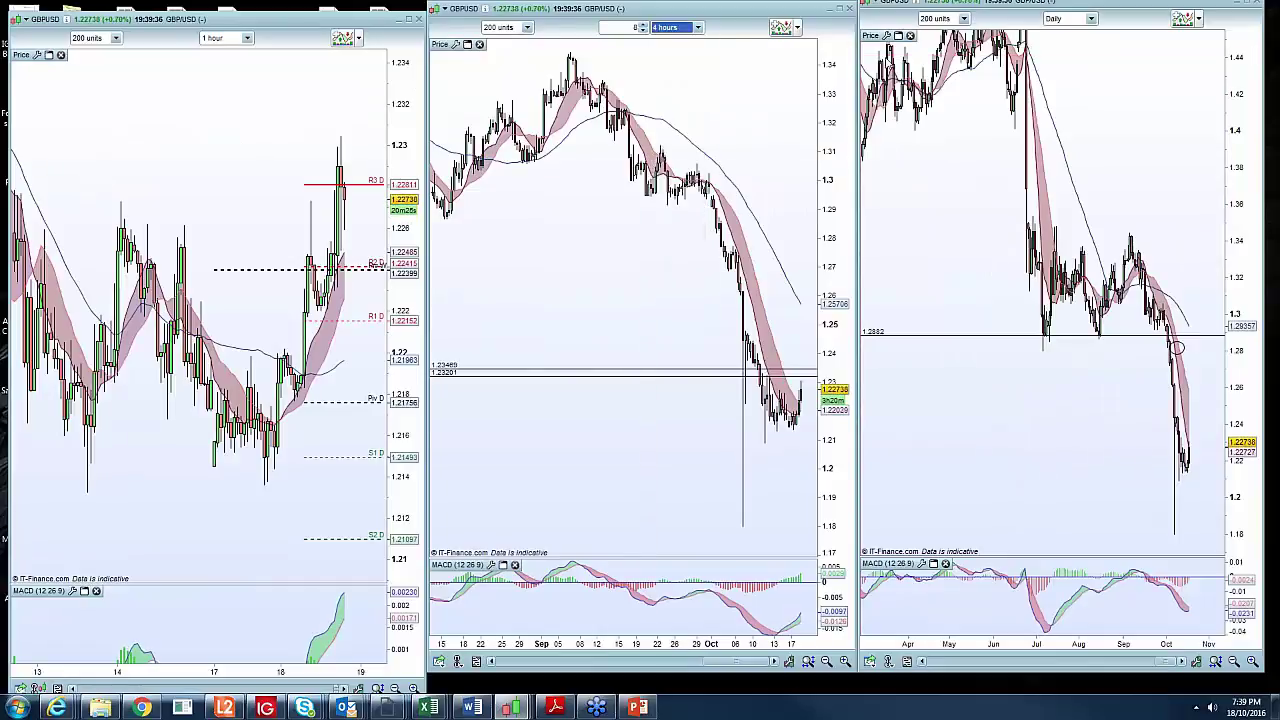
{"action": "left_click", "coordinate": [840, 8]}
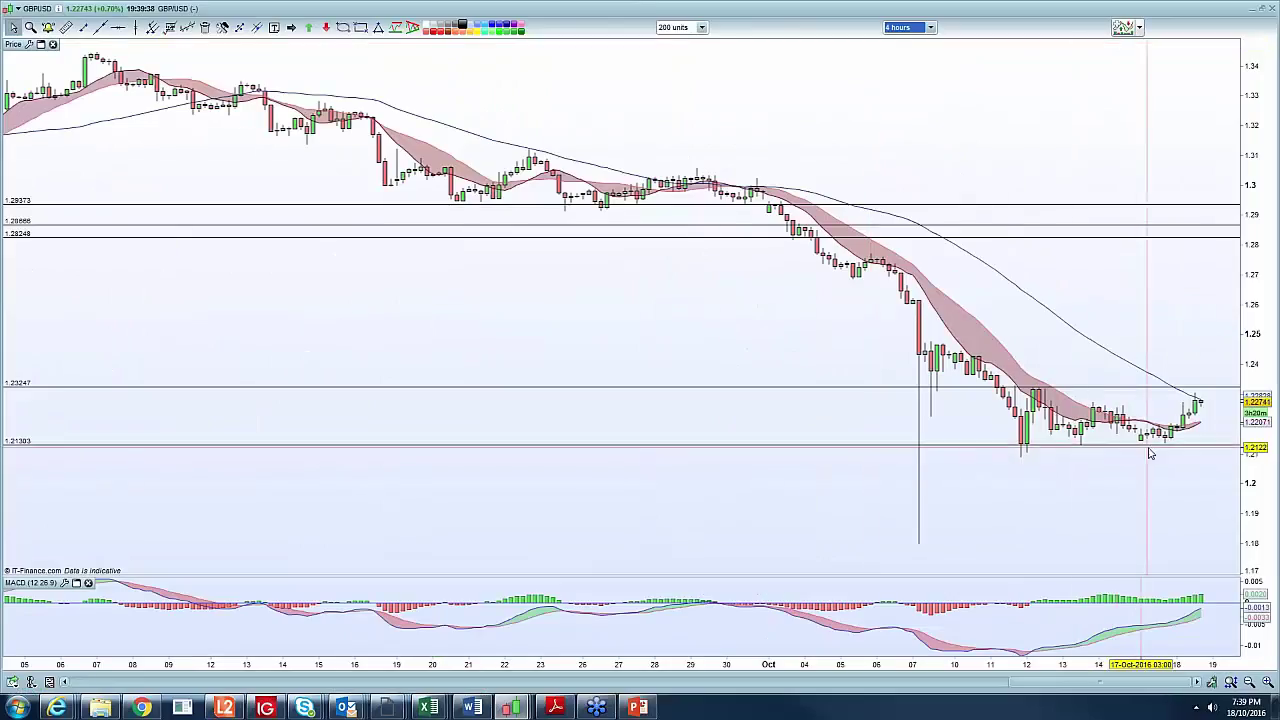
{"action": "left_click_drag", "start_coordinate": [1074, 667], "coordinate": [938, 667]}
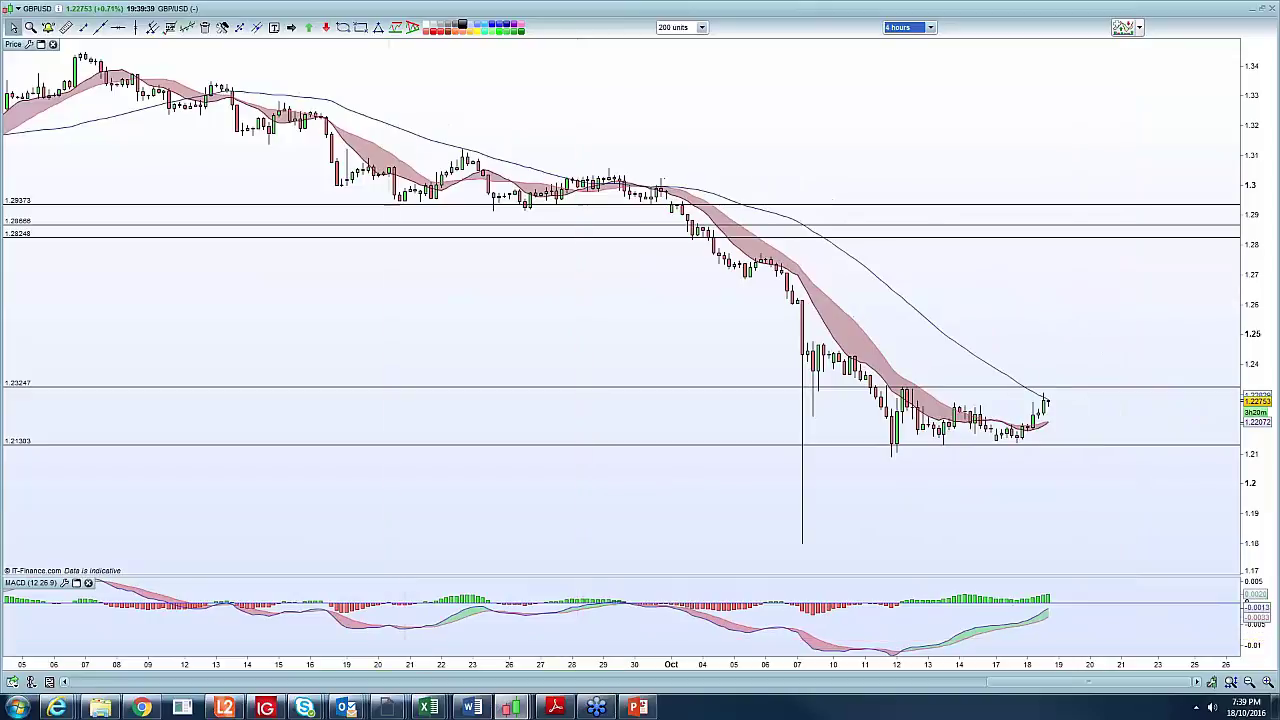
{"action": "left_click_drag", "start_coordinate": [391, 665], "coordinate": [211, 665]}
{"action": "left_click_drag", "start_coordinate": [1256, 215], "coordinate": [1256, 119]}
{"action": "left_click_drag", "start_coordinate": [1256, 467], "coordinate": [1256, 518]}
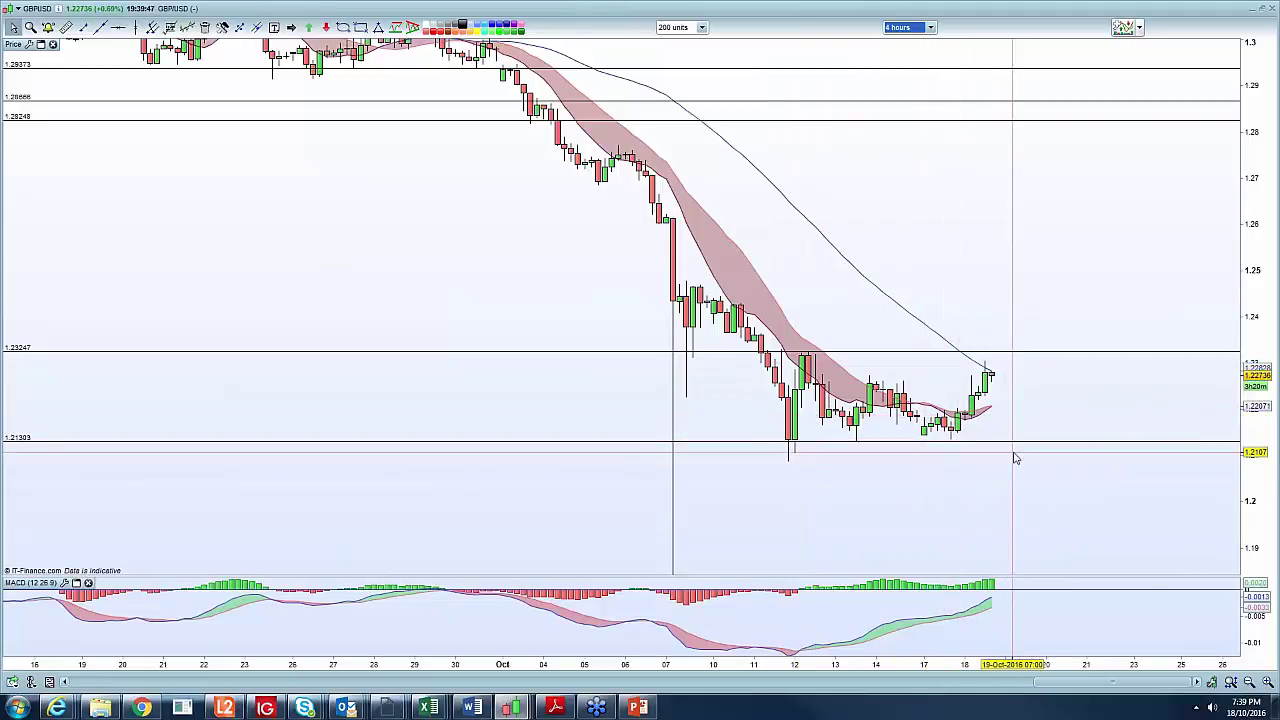
{"action": "mouse_move", "coordinate": [1015, 458]}
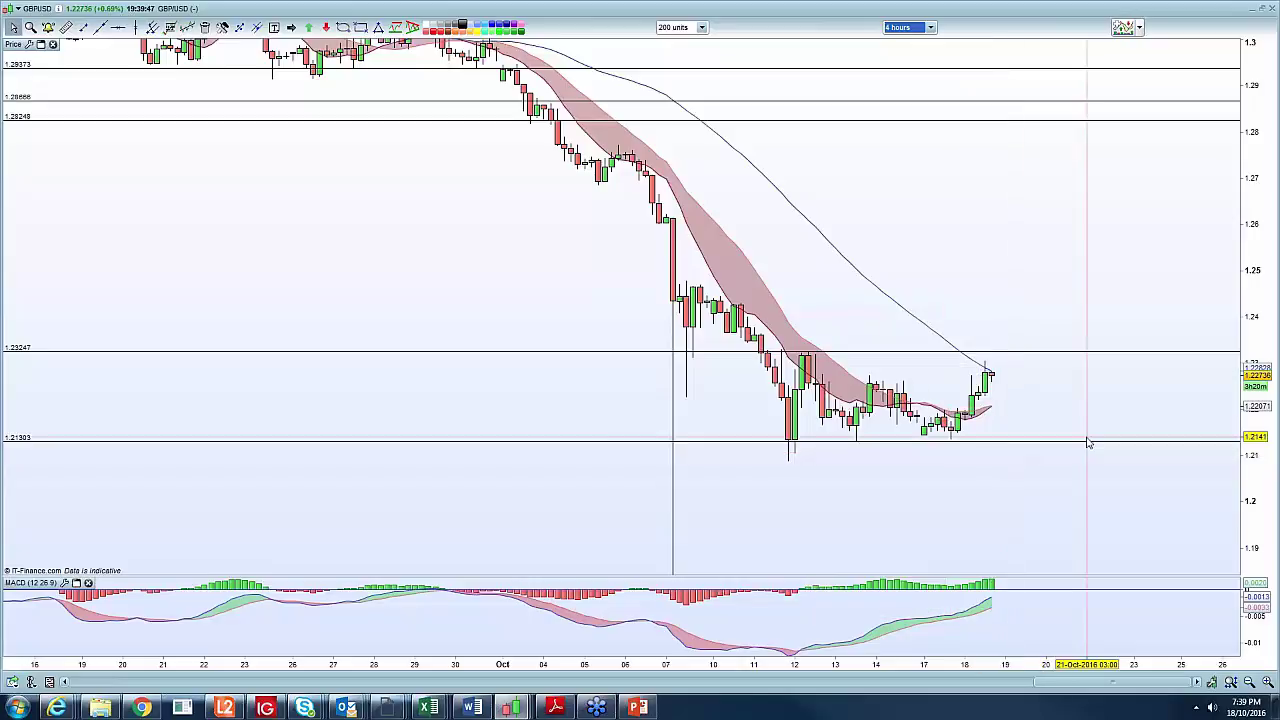
{"action": "mouse_move", "coordinate": [1088, 443]}
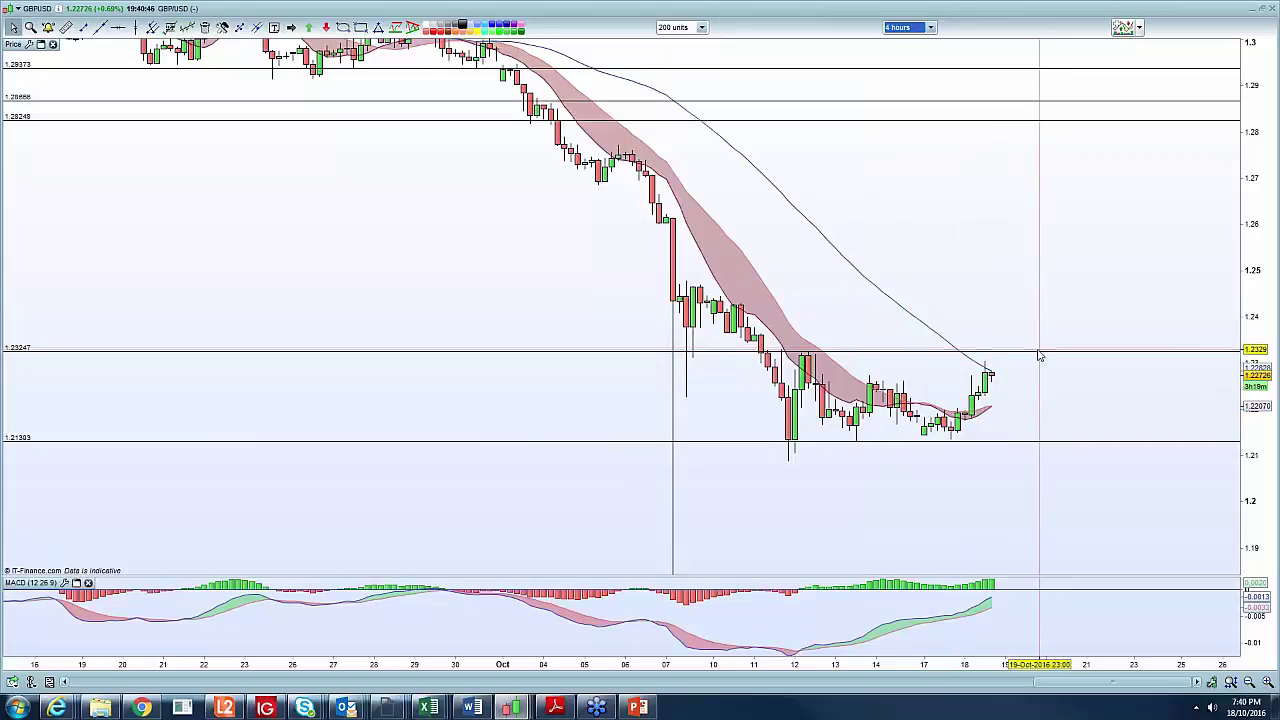
View the 1-hour GBPUSD chart with its pivot levels at full size, and return to the three-chart layout
{"action": "left_click", "coordinate": [1264, 11]}
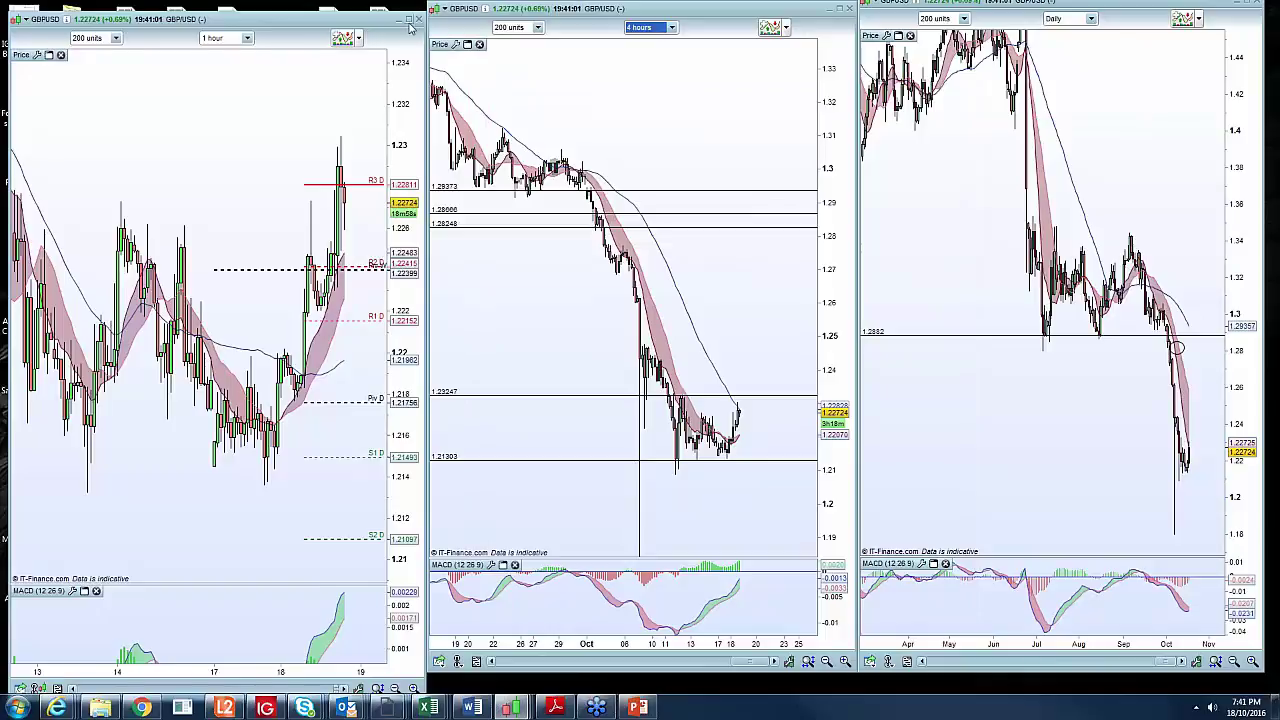
{"action": "left_click", "coordinate": [408, 20]}
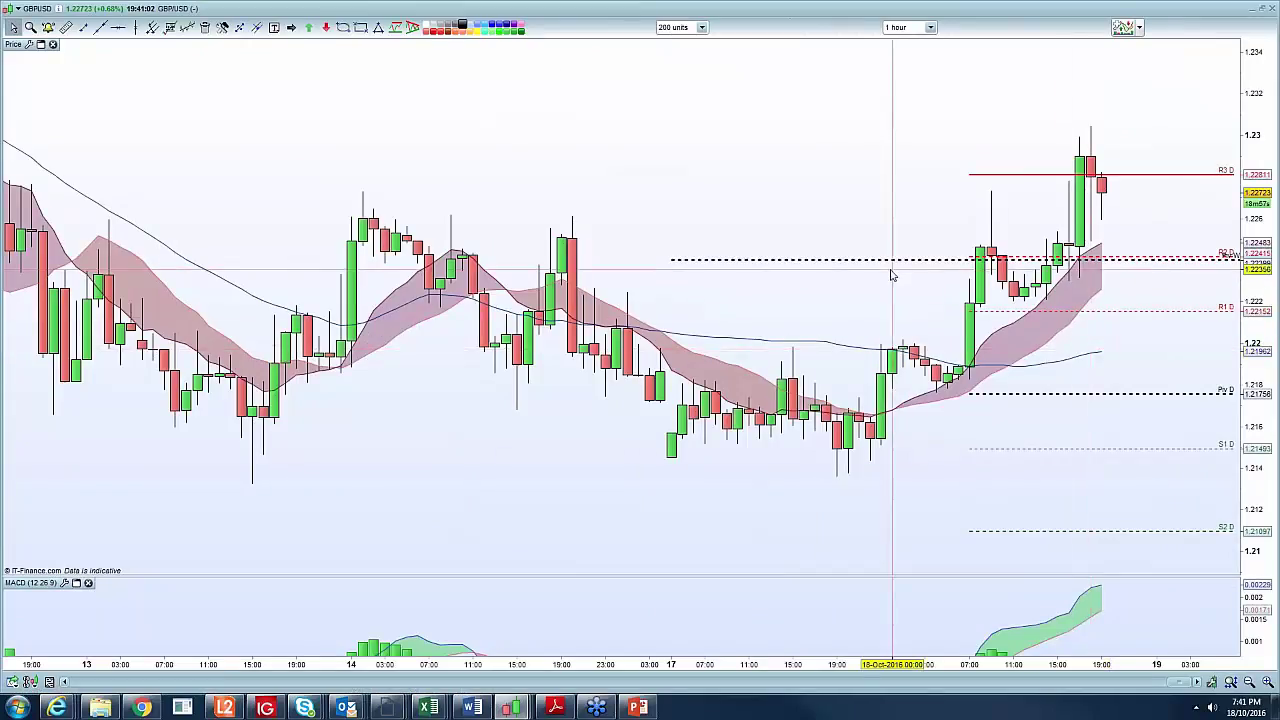
{"action": "left_click", "coordinate": [1262, 14]}
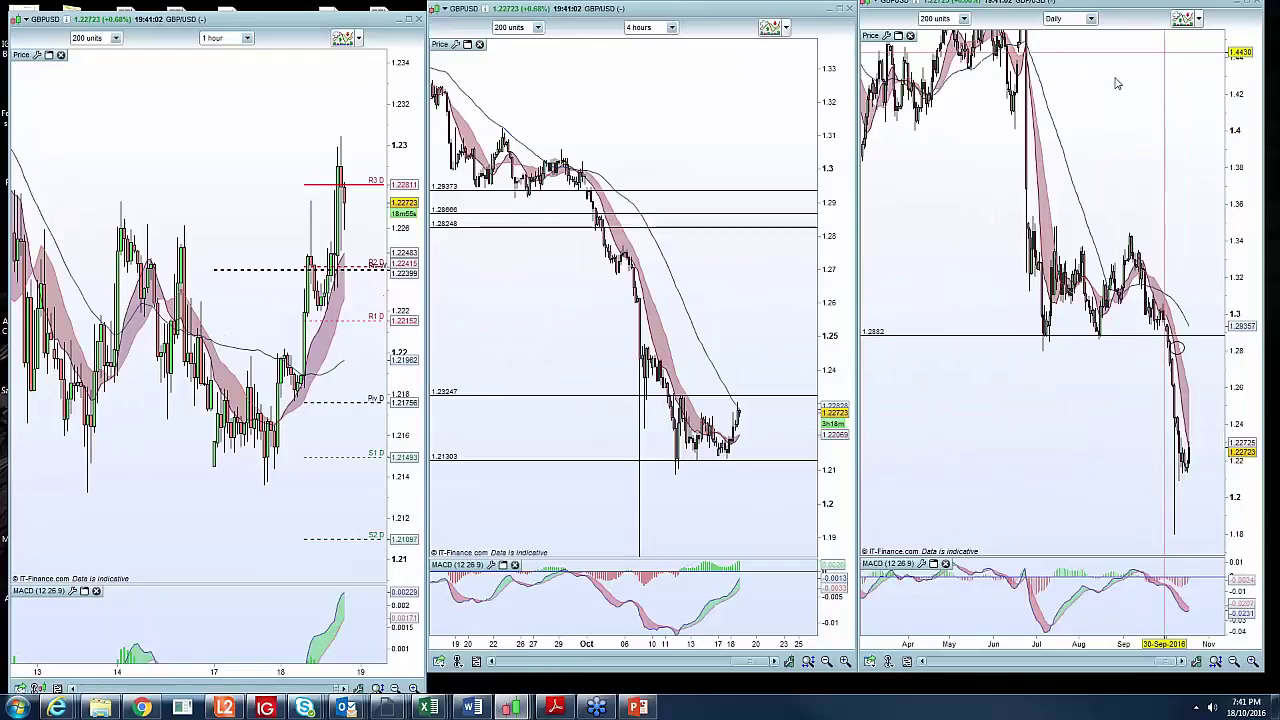
Enlarge the 4-hour GBPUSD chart, switch it to 1 hour and scale it to show the candles from 7 to 18 October
{"action": "left_click", "coordinate": [843, 18]}
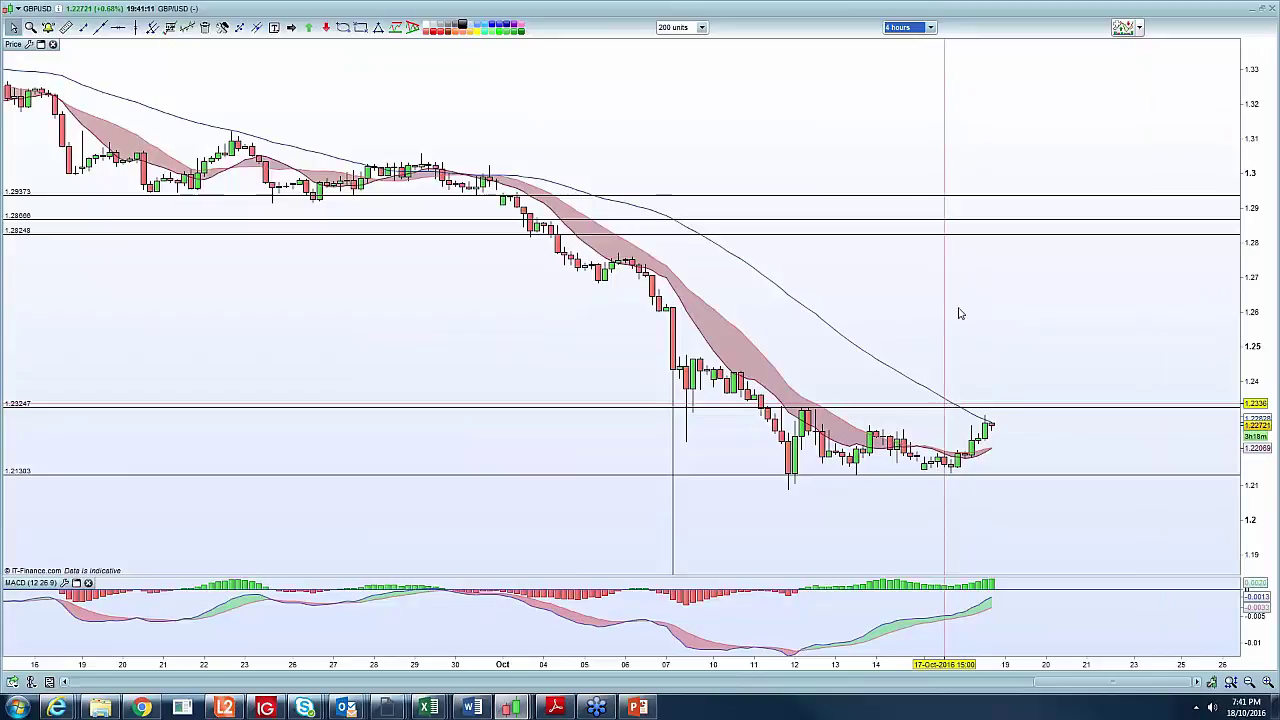
{"action": "left_click", "coordinate": [906, 28]}
{"action": "left_click", "coordinate": [900, 165]}
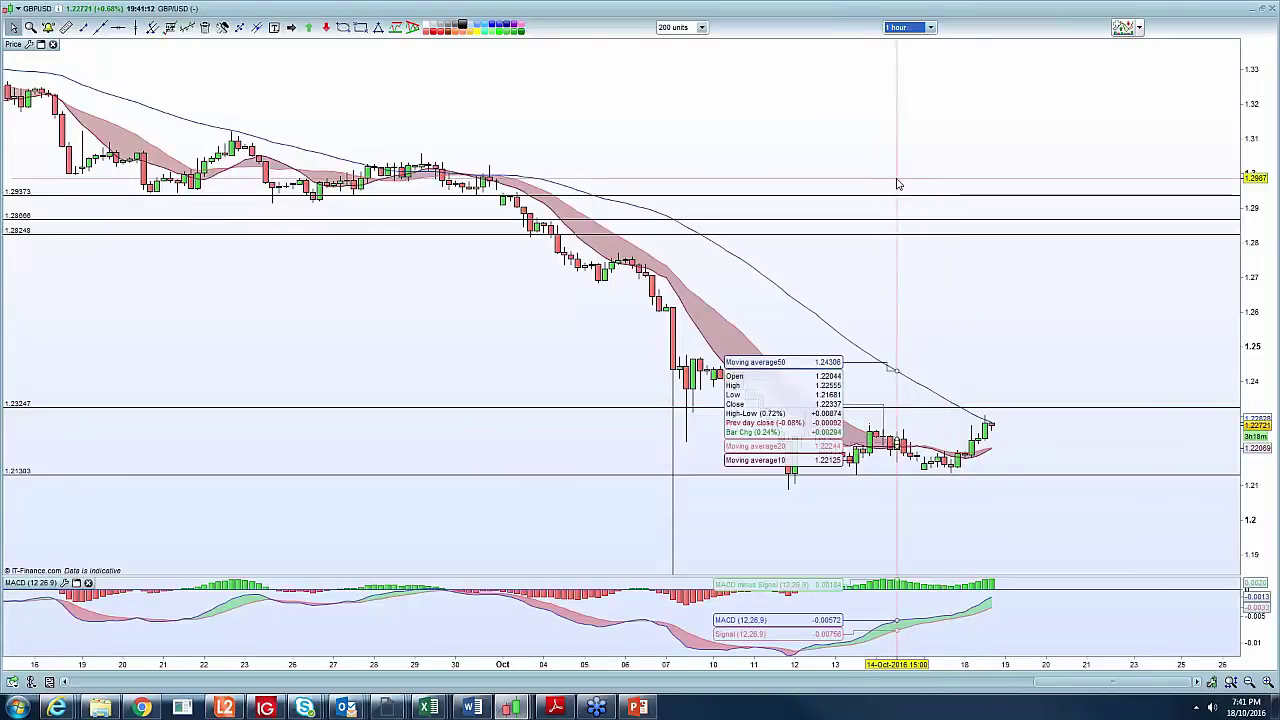
{"action": "left_click_drag", "start_coordinate": [1254, 190], "coordinate": [1254, 52]}
{"action": "left_click_drag", "start_coordinate": [1233, 384], "coordinate": [1231, 496]}
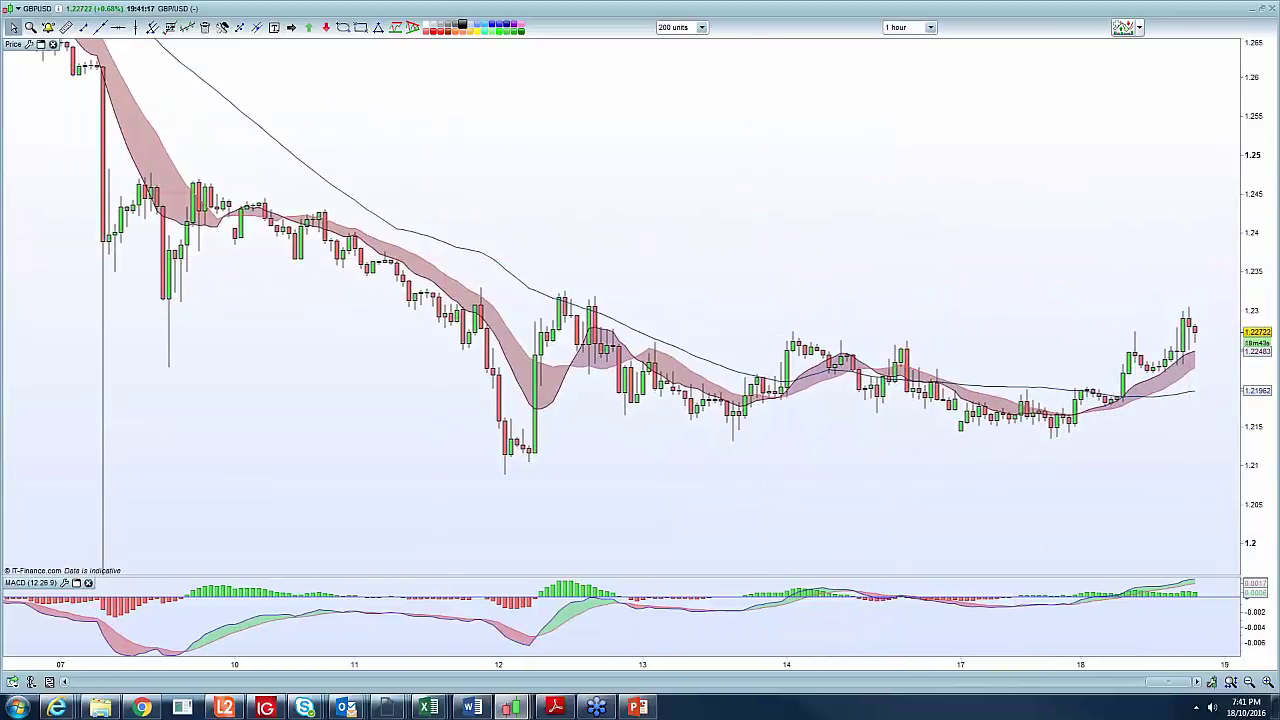
{"action": "left_click_drag", "start_coordinate": [640, 300], "coordinate": [553, 300]}
Draw horizontal lines on the 1-hour GBPUSD chart at 1.22661 and at 1.23194 near the 12 October highs
{"action": "left_click", "coordinate": [117, 28]}
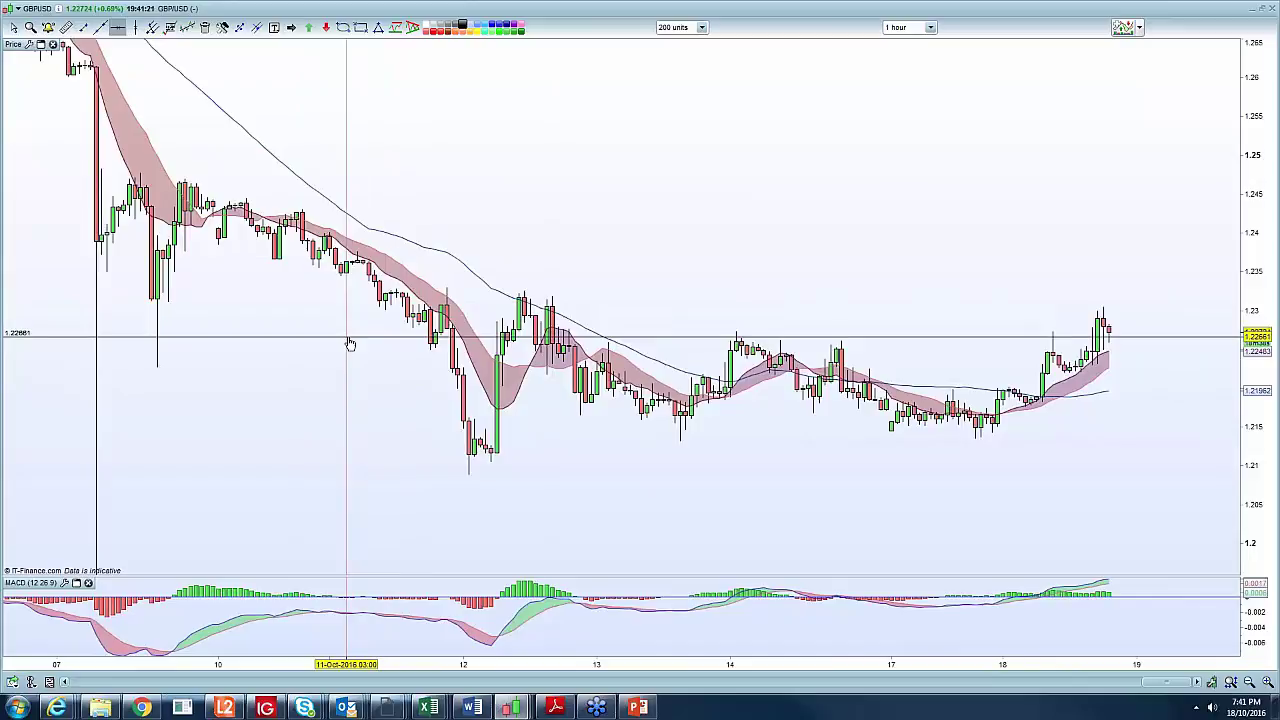
{"action": "left_click", "coordinate": [351, 296]}
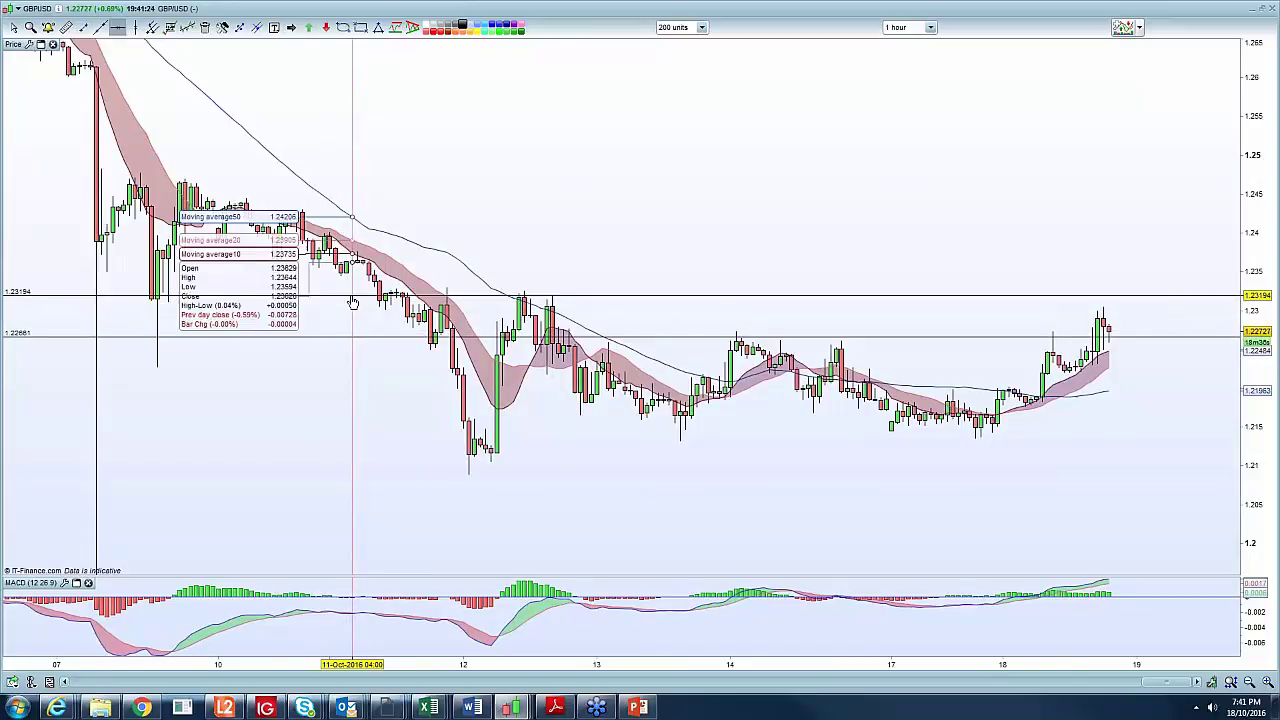
{"action": "key", "text": "Escape"}
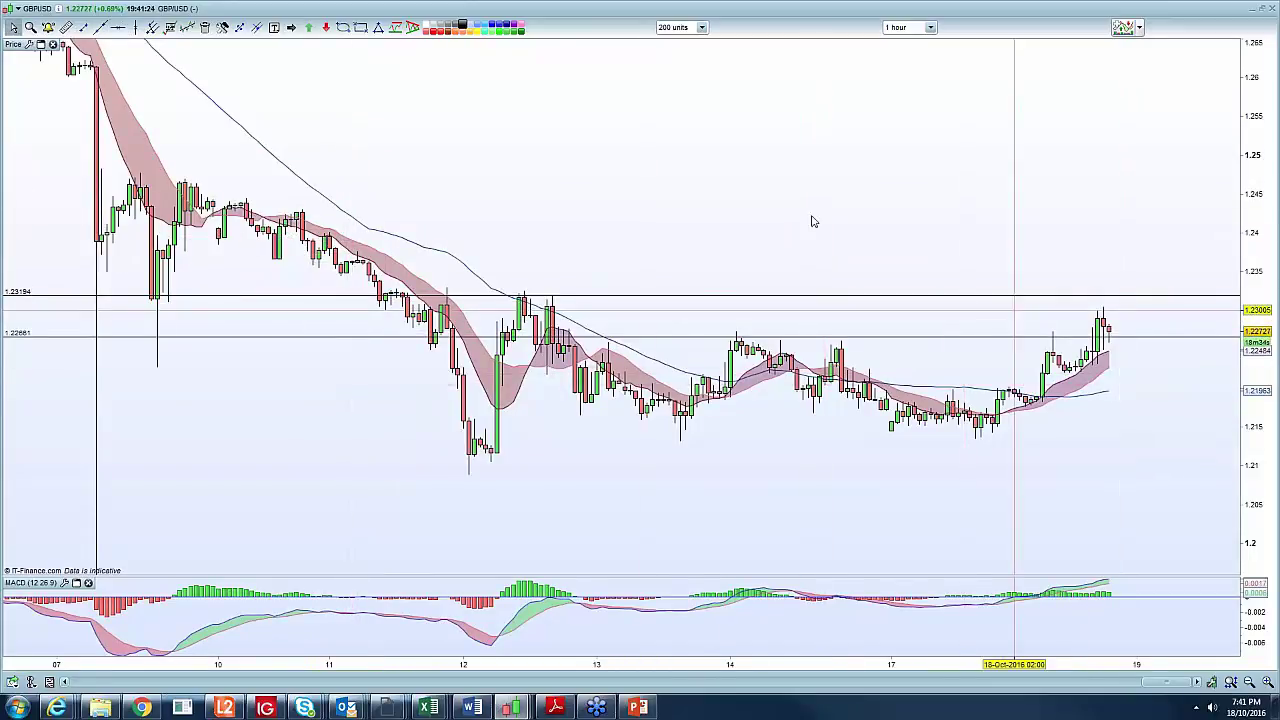
Place a red down arrow above the first 18 October spike, circle its candle and ink a zigzag along the rise from the lows
{"action": "left_click", "coordinate": [325, 27]}
{"action": "left_click", "coordinate": [1059, 315]}
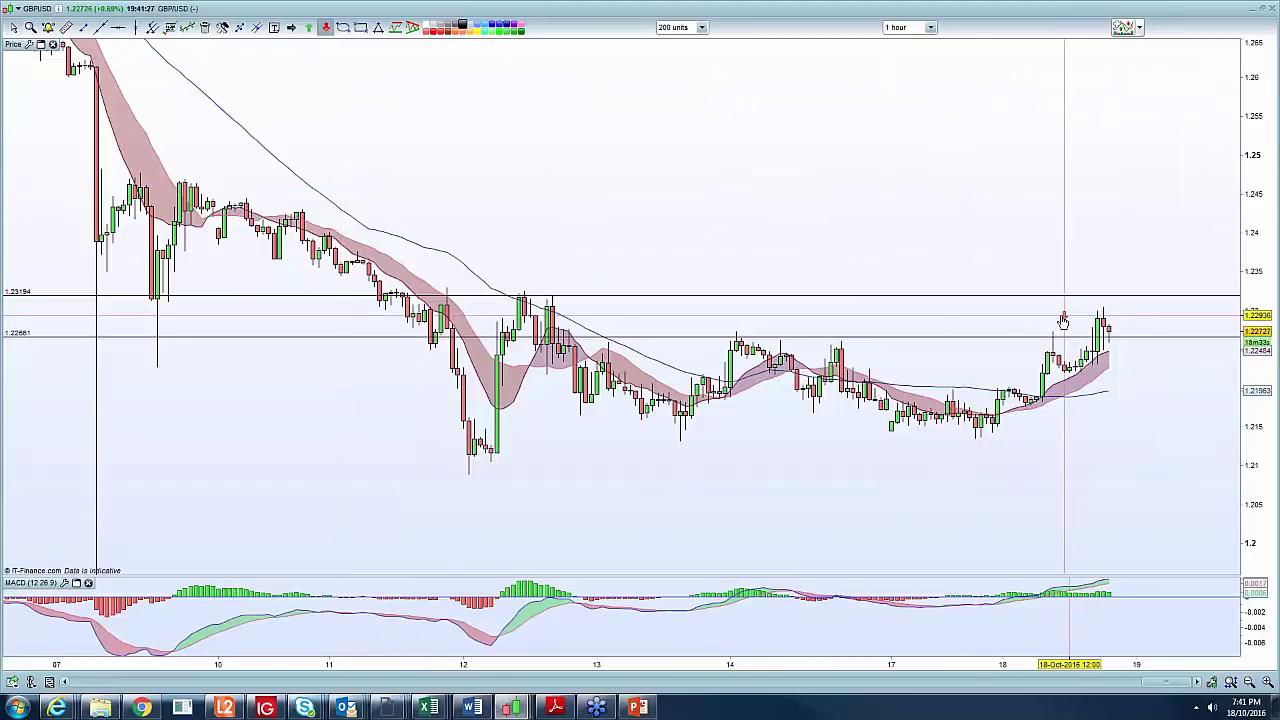
{"action": "key", "text": "Escape"}
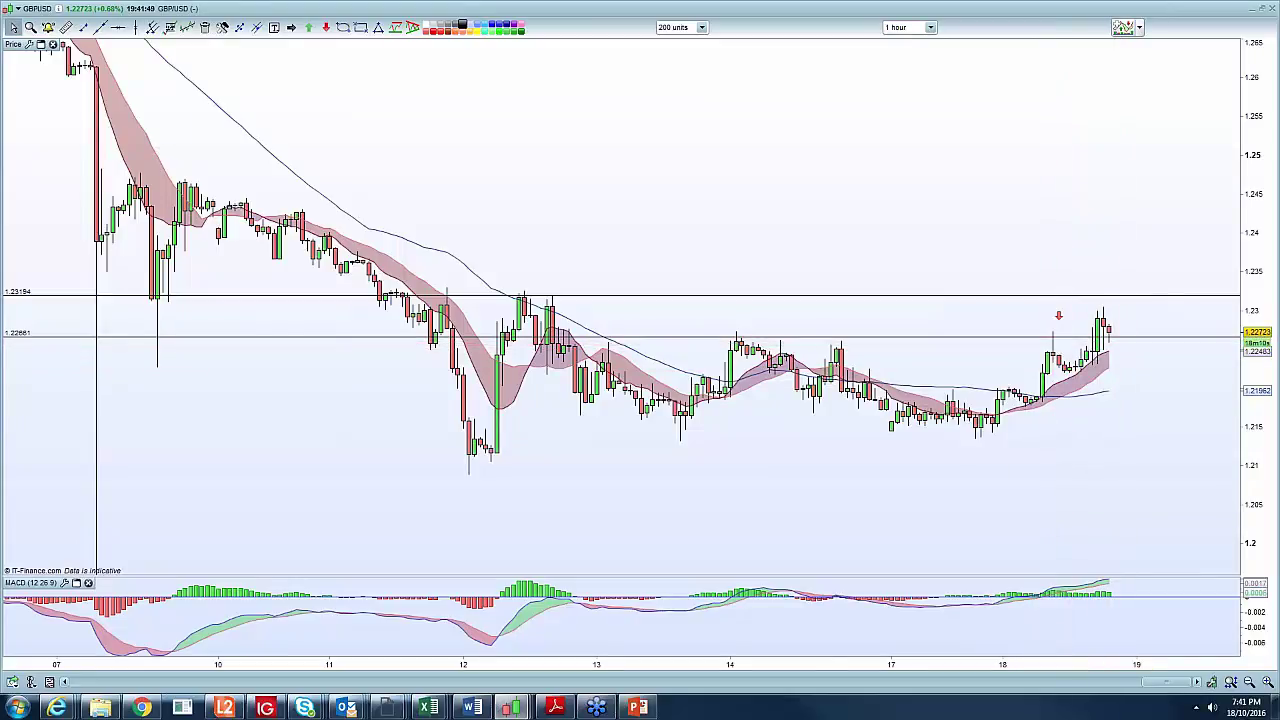
{"action": "left_click_drag", "start_coordinate": [1060, 338], "coordinate": [1062, 340]}
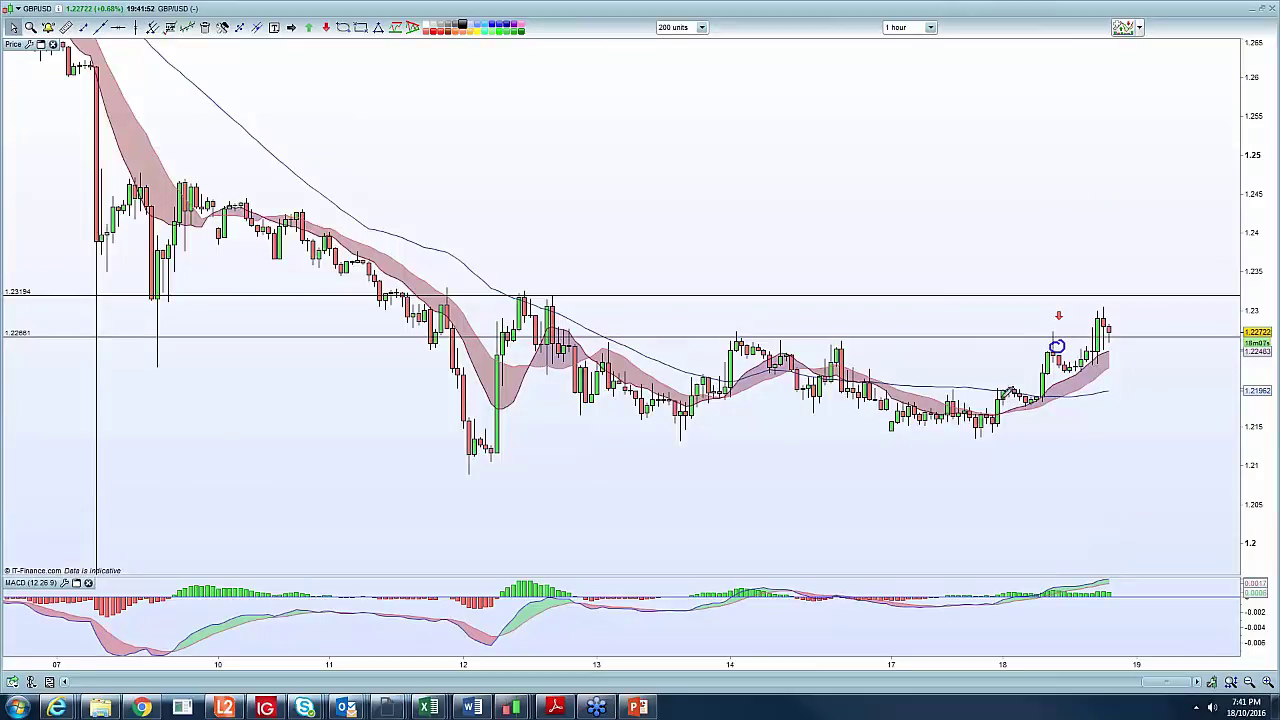
{"action": "mouse_move", "coordinate": [988, 422]}
{"action": "left_mouse_down"}
{"action": "mouse_move", "coordinate": [1020, 398]}
{"action": "mouse_move", "coordinate": [1034, 404]}
{"action": "mouse_move", "coordinate": [1072, 346]}
{"action": "mouse_move", "coordinate": [1080, 380]}
{"action": "mouse_move", "coordinate": [1100, 340]}
{"action": "left_mouse_up"}
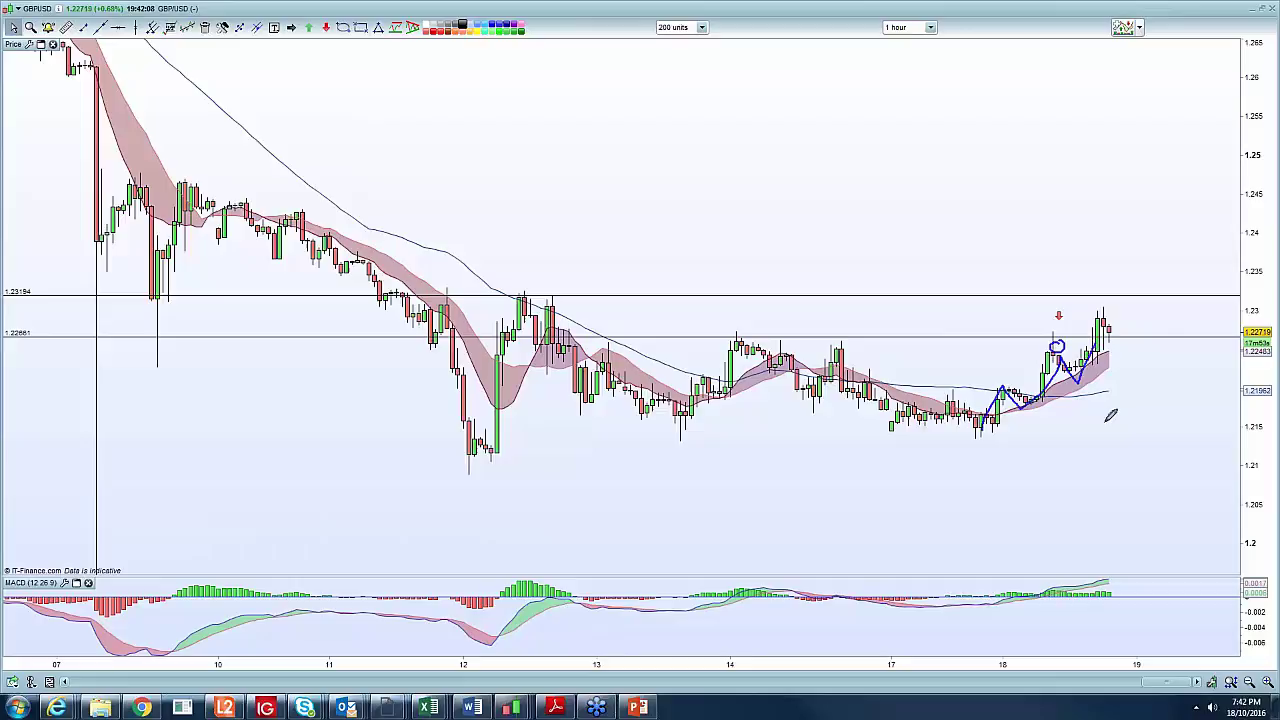
Handwrite "4.30pm" in ink in the empty area above the October candles
{"action": "mouse_move", "coordinate": [832, 86]}
{"action": "left_mouse_down"}
{"action": "mouse_move", "coordinate": [871, 100]}
{"action": "mouse_move", "coordinate": [858, 144]}
{"action": "left_mouse_up"}
{"action": "left_click", "coordinate": [881, 138]}
{"action": "left_click_drag", "start_coordinate": [908, 94], "coordinate": [912, 140]}
{"action": "mouse_move", "coordinate": [978, 98]}
{"action": "left_mouse_down"}
{"action": "mouse_move", "coordinate": [922, 118]}
{"action": "mouse_move", "coordinate": [988, 148]}
{"action": "mouse_move", "coordinate": [1012, 130]}
{"action": "mouse_move", "coordinate": [996, 148]}
{"action": "mouse_move", "coordinate": [1060, 158]}
{"action": "left_mouse_up"}
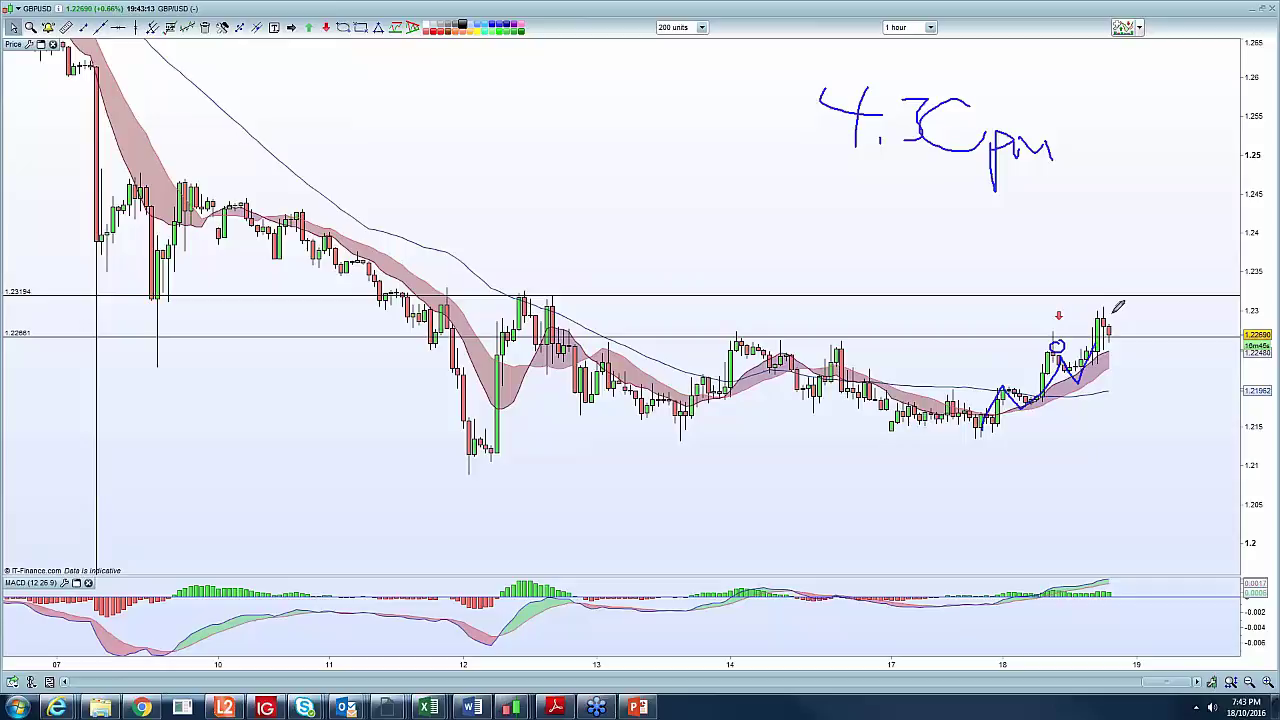
Ink a short resistance mark just below the 1.23194 line above the latest GBPUSD candles, clear all ink and restore the chart window
{"action": "left_click_drag", "start_coordinate": [1079, 303], "coordinate": [1136, 302]}
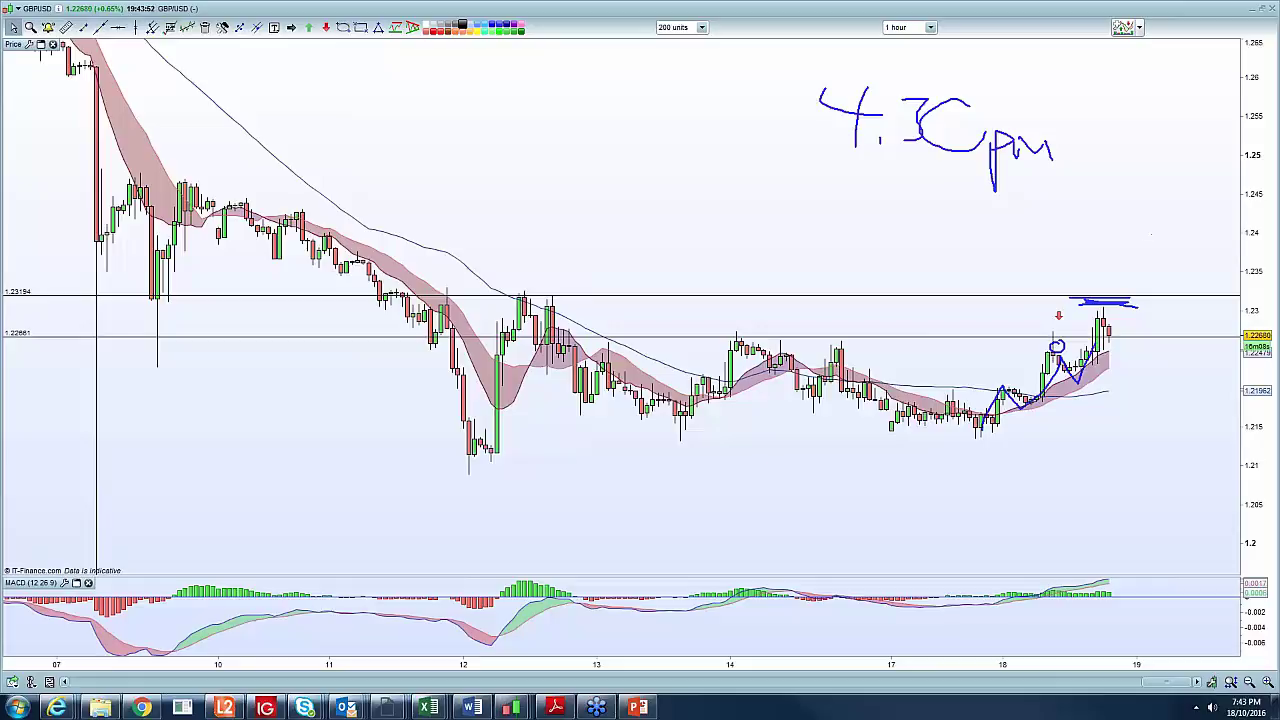
{"action": "key", "text": "Escape"}
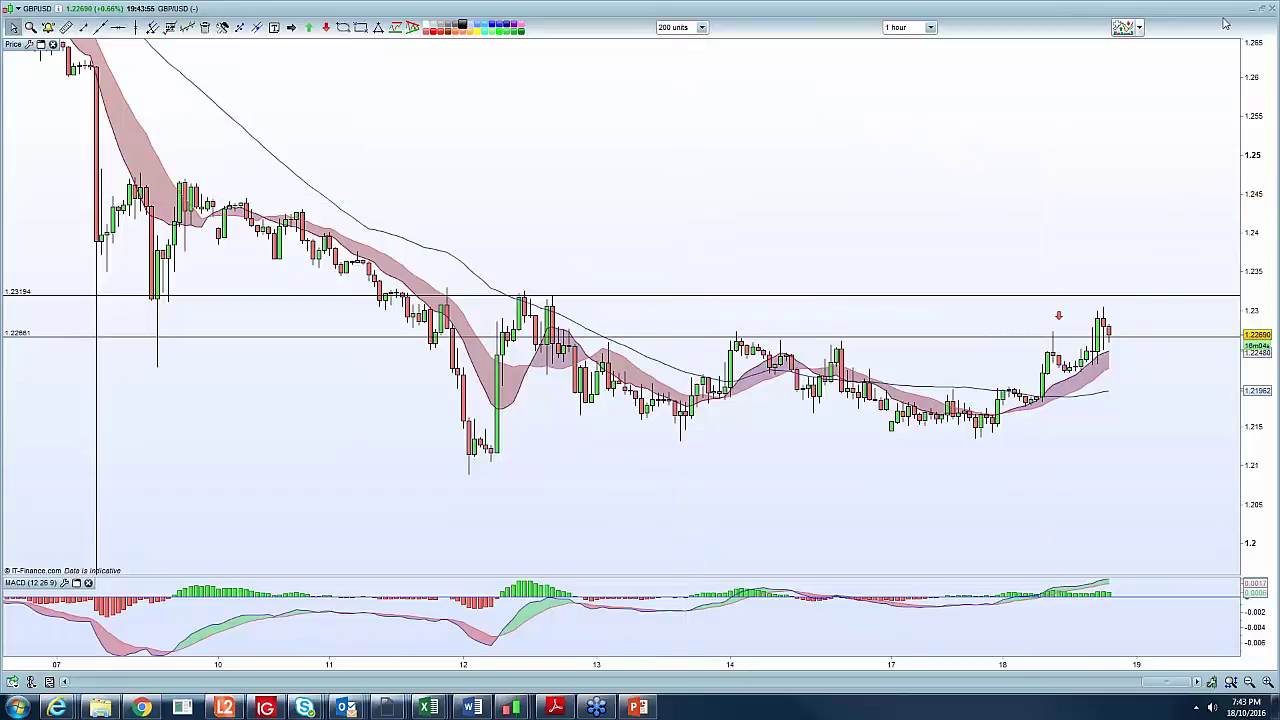
{"action": "left_click", "coordinate": [1263, 10]}
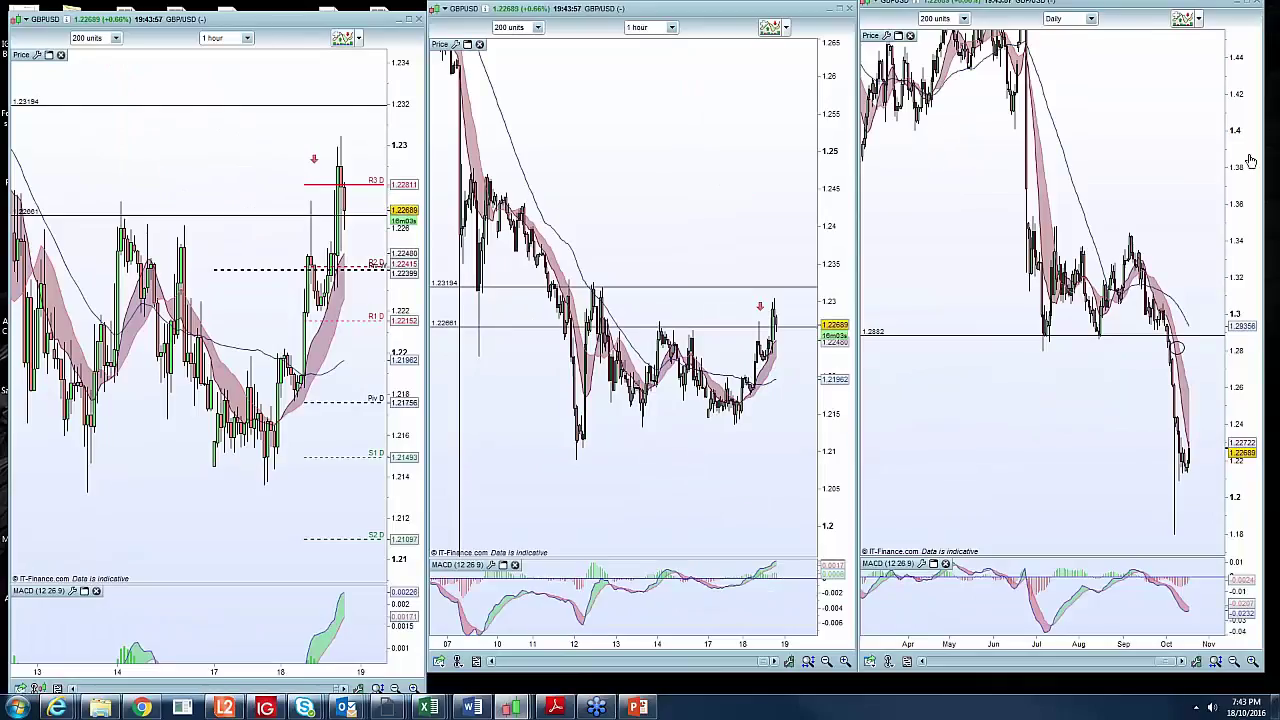
Load NZDCAD, enlarge its daily chart and switch it to weekly, leaving free space after the October 2016 candles
{"action": "left_click", "coordinate": [1252, 661]}
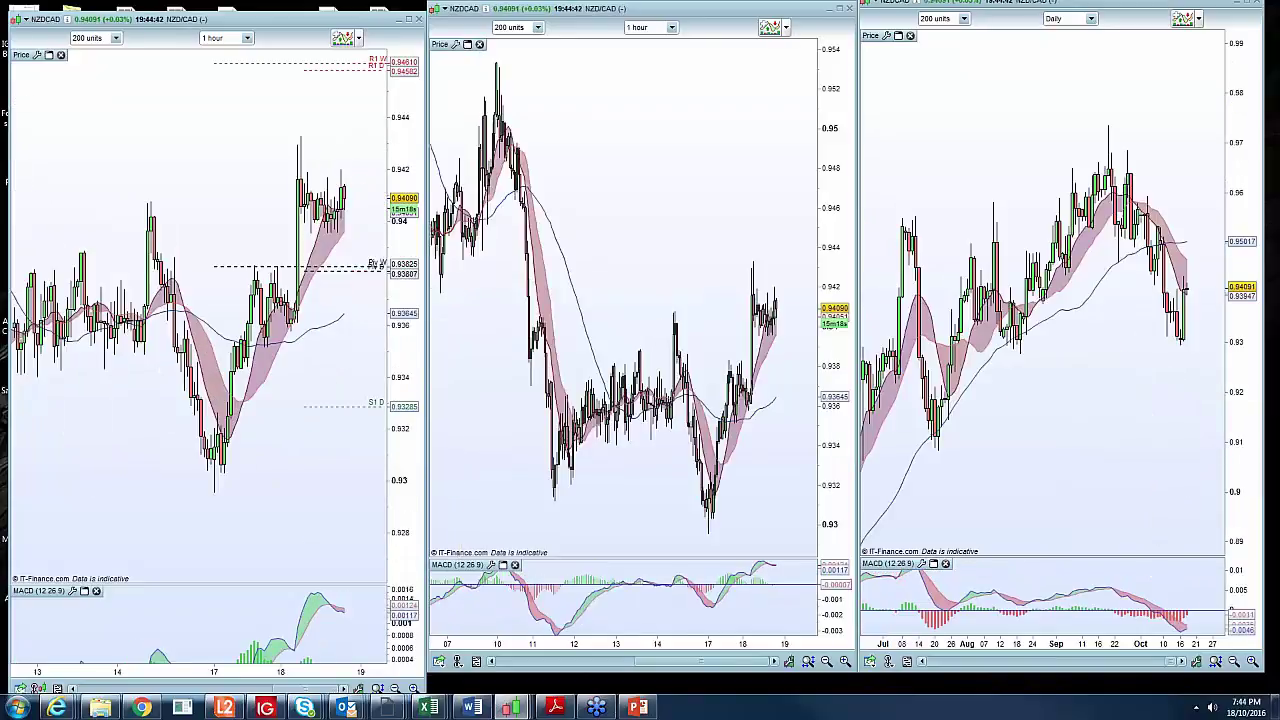
{"action": "left_click", "coordinate": [1247, 6]}
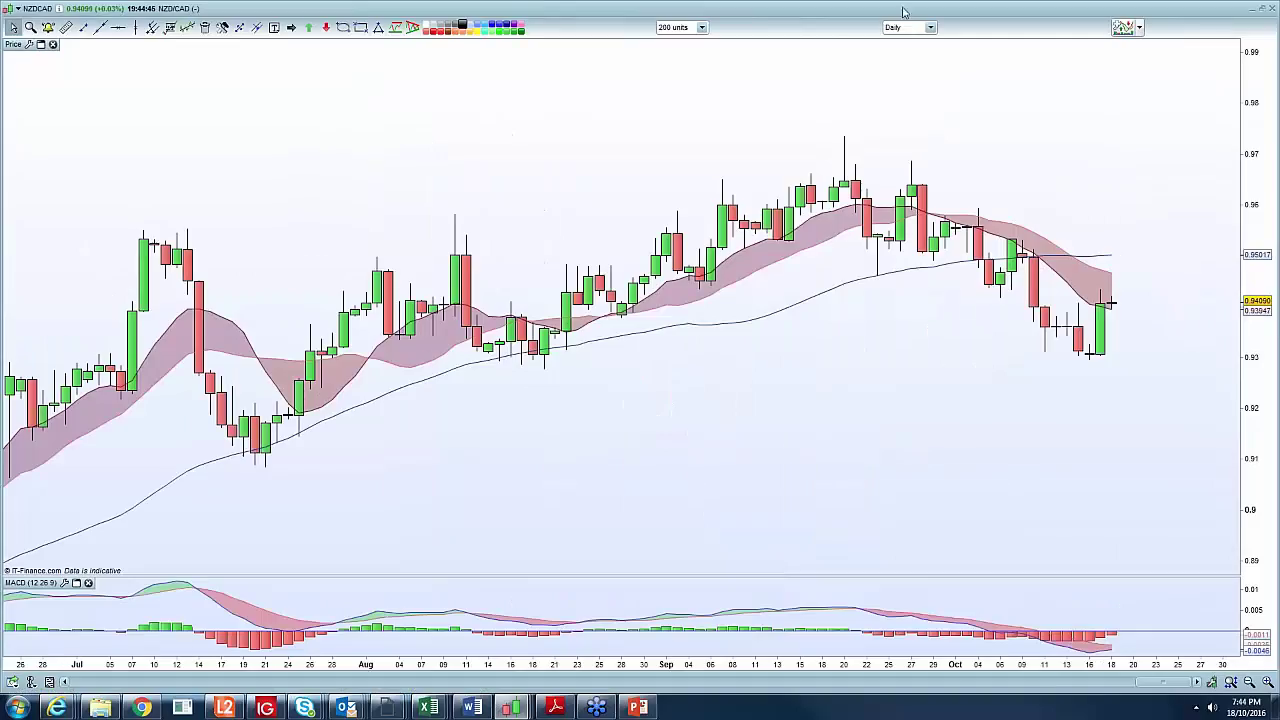
{"action": "left_click", "coordinate": [915, 27]}
{"action": "left_click", "coordinate": [895, 252]}
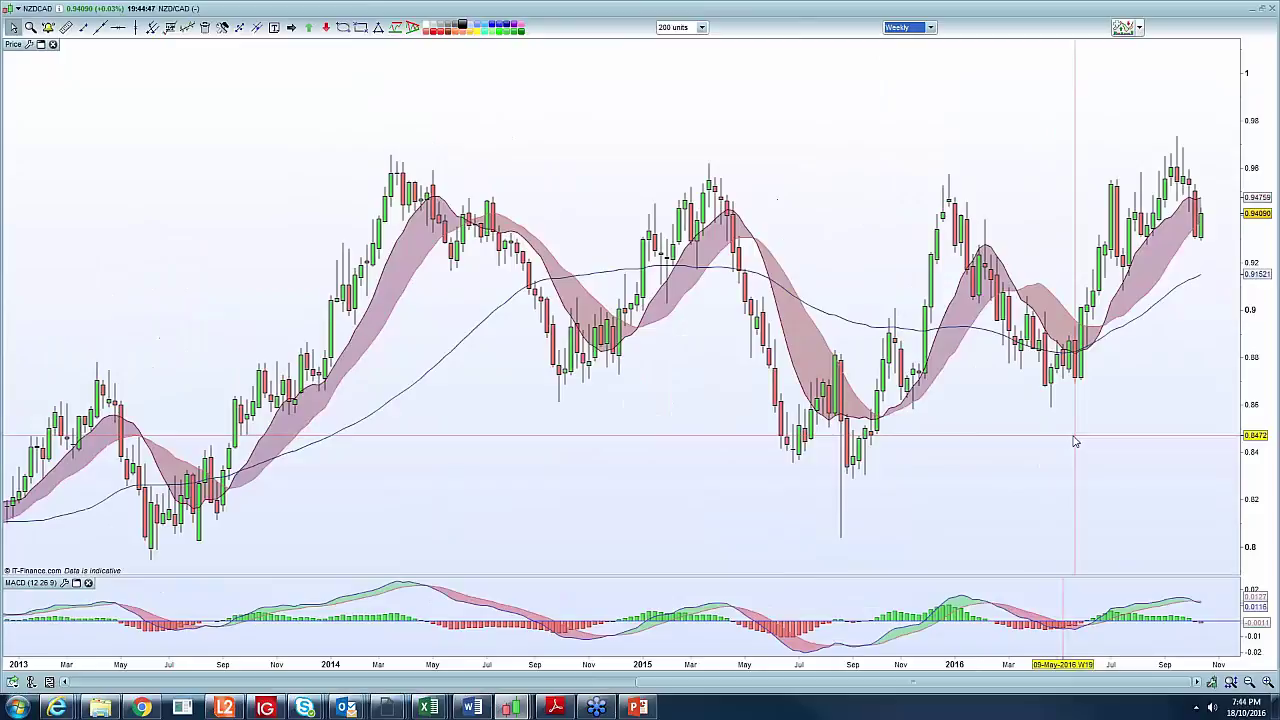
{"action": "left_click_drag", "start_coordinate": [814, 665], "coordinate": [773, 666]}
{"action": "left_click_drag", "start_coordinate": [337, 664], "coordinate": [224, 656]}
Draw horizontal lines on the weekly NZDCAD chart at 0.9563 and 0.96166 across the highs and at 0.92942 below the latest candles
{"action": "left_click", "coordinate": [117, 27]}
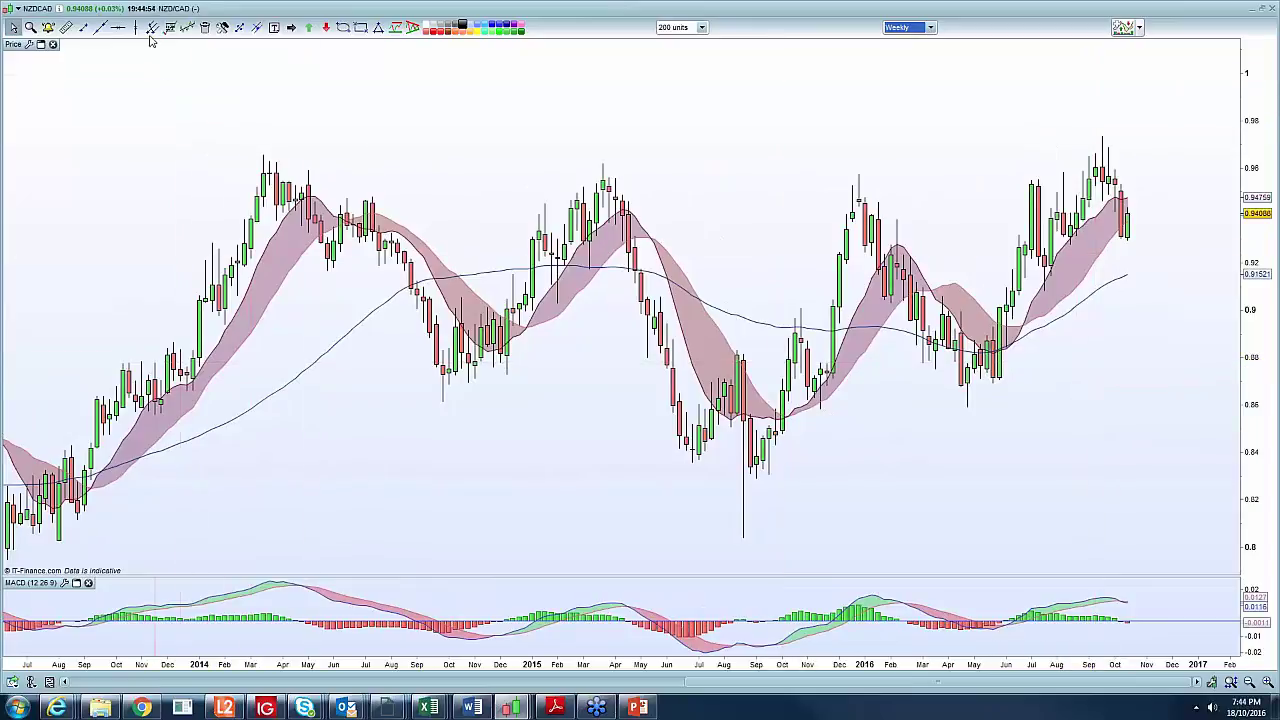
{"action": "left_click", "coordinate": [168, 176]}
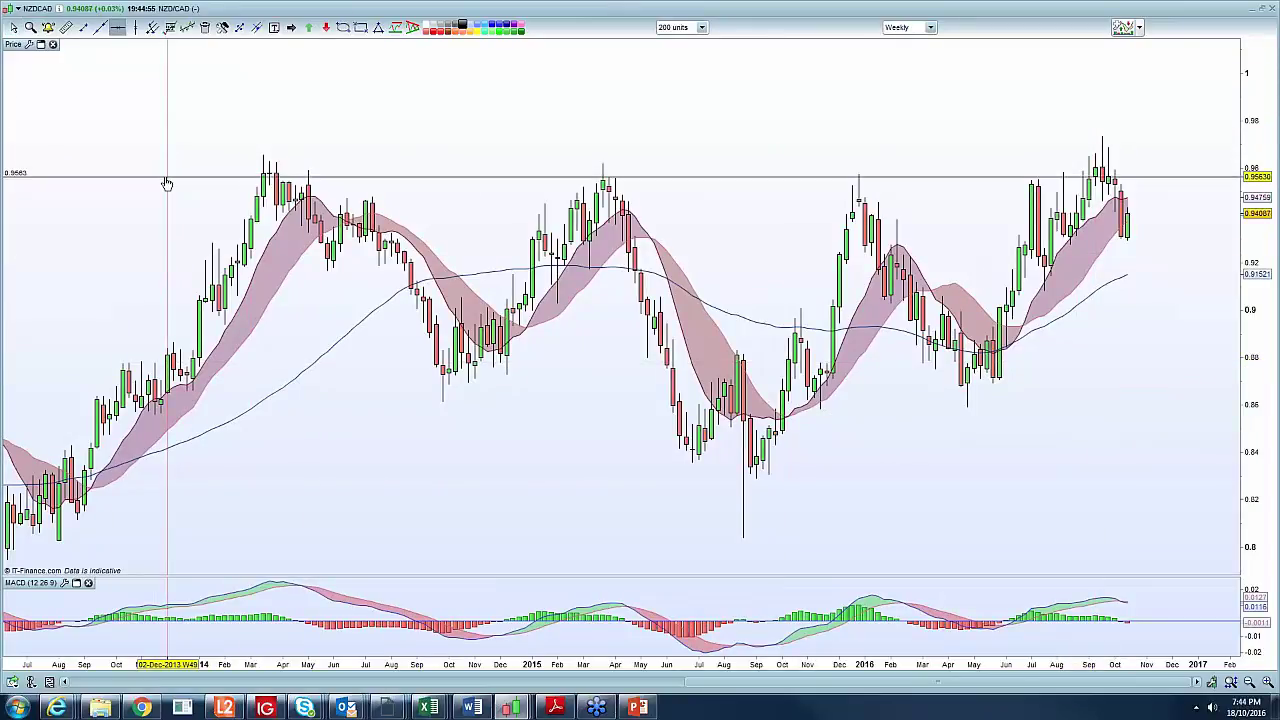
{"action": "left_click", "coordinate": [172, 162]}
{"action": "left_click", "coordinate": [428, 331]}
{"action": "left_click_drag", "start_coordinate": [443, 337], "coordinate": [378, 241]}
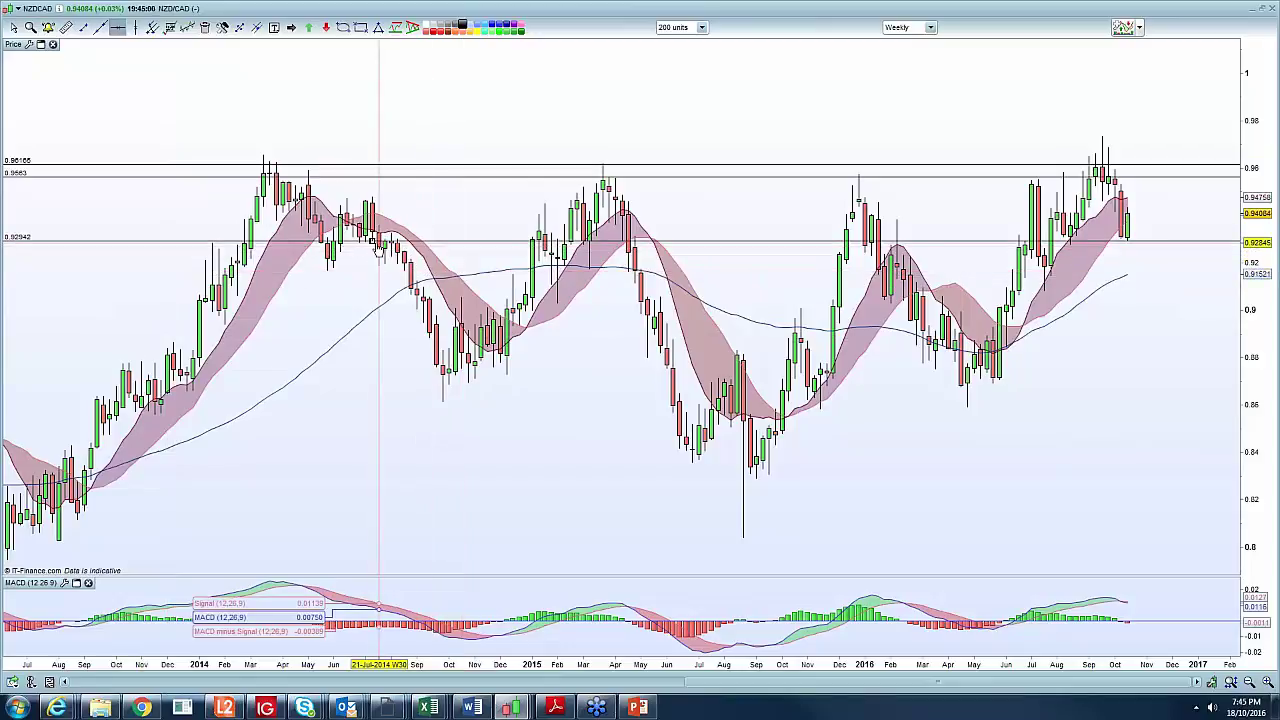
{"action": "left_click", "coordinate": [14, 27]}
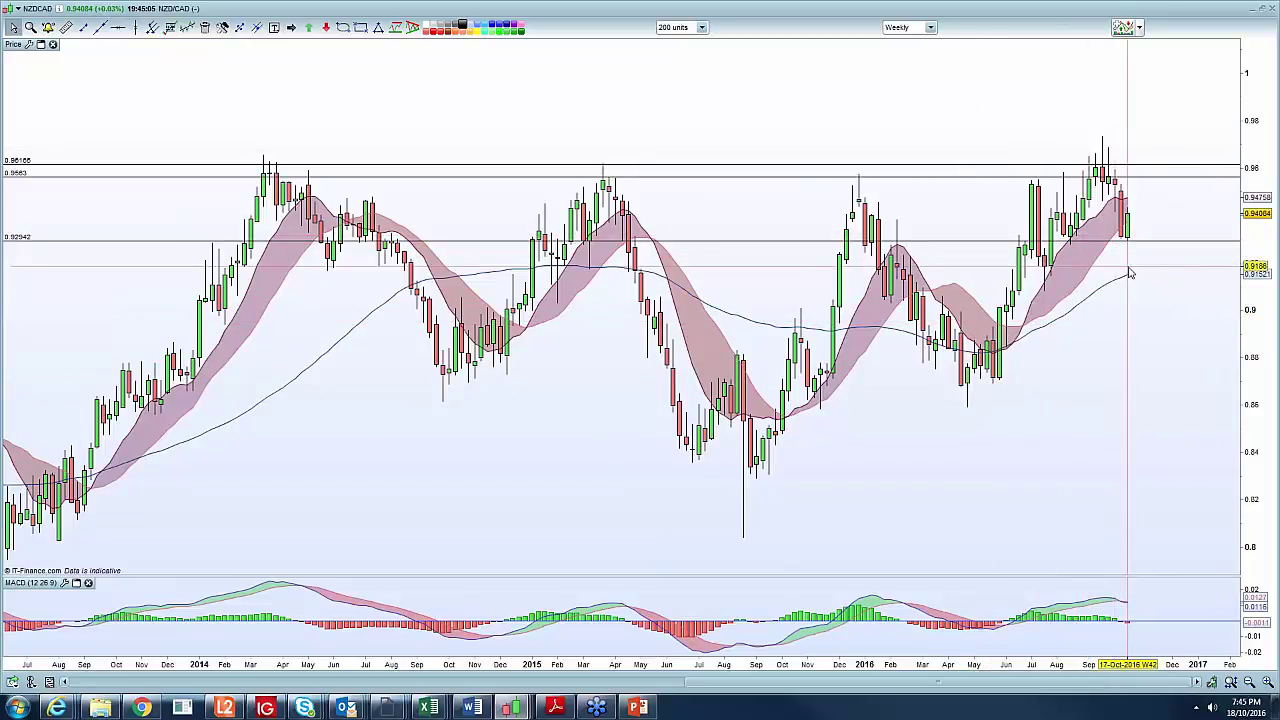
Switch the NZDCAD chart to daily and draw a horizontal support line at 0.93028 along the October lows
{"action": "left_click", "coordinate": [914, 30]}
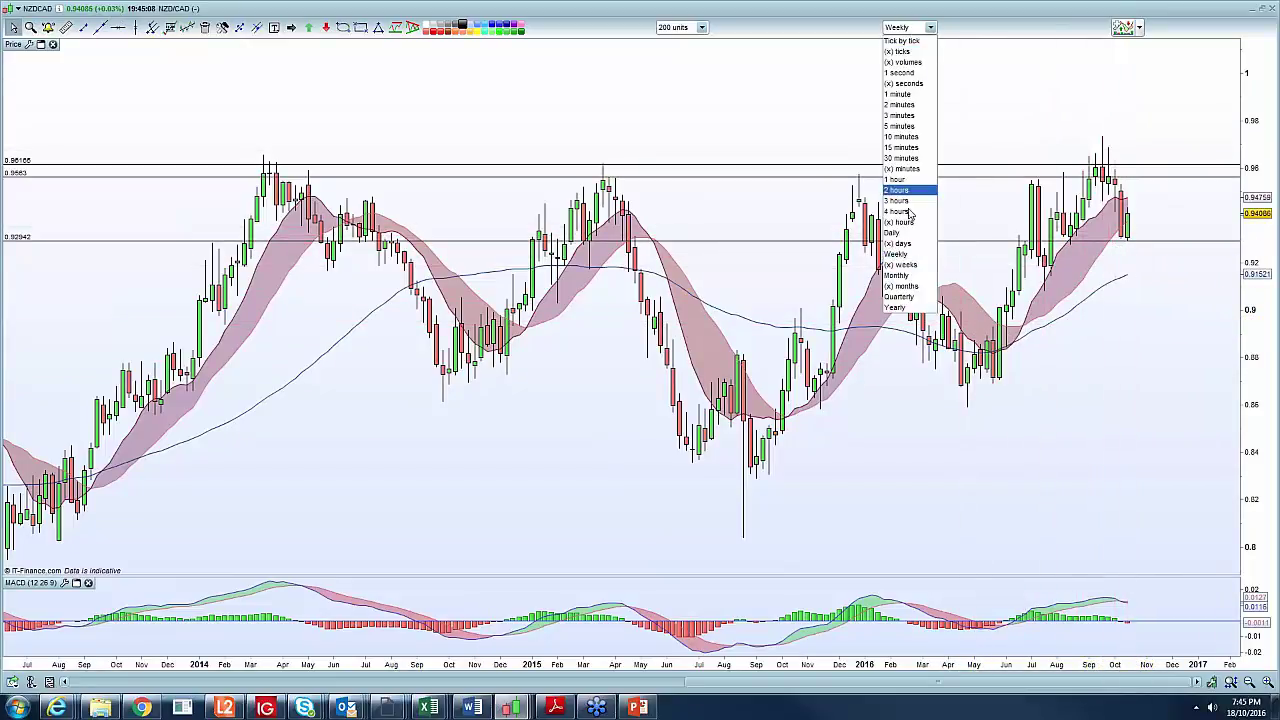
{"action": "left_click", "coordinate": [902, 234]}
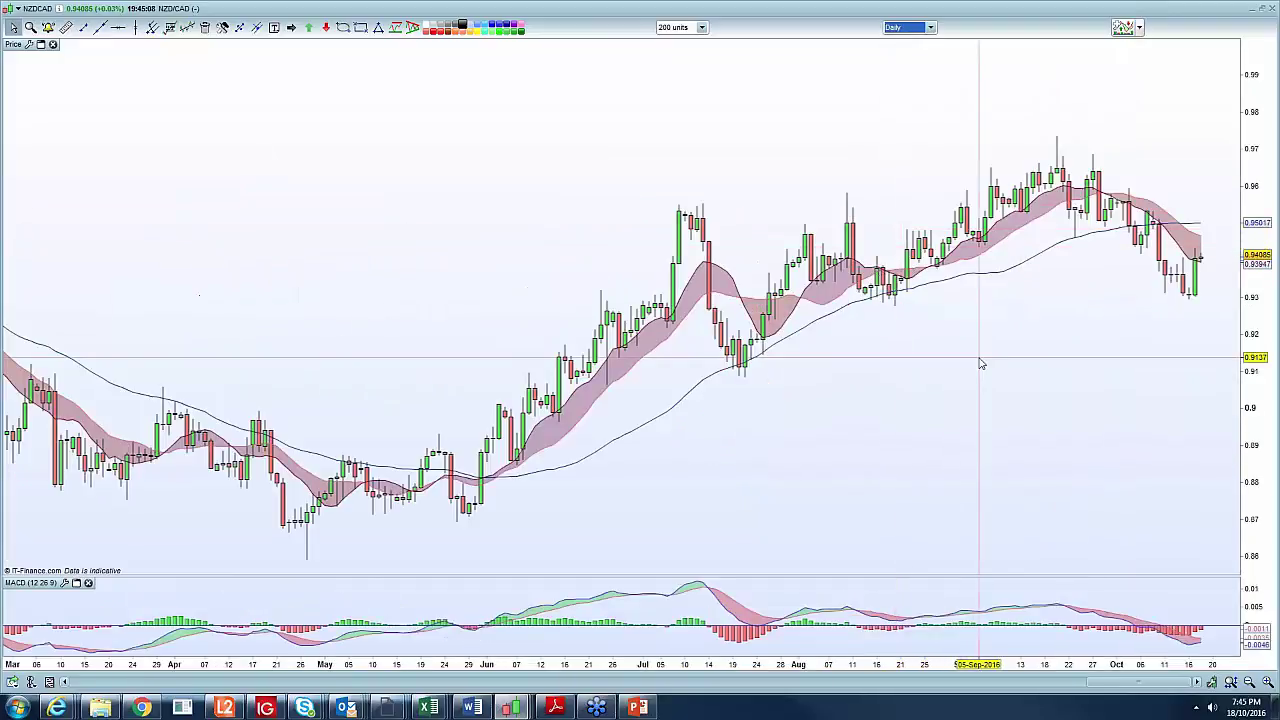
{"action": "left_click_drag", "start_coordinate": [1023, 664], "coordinate": [961, 662]}
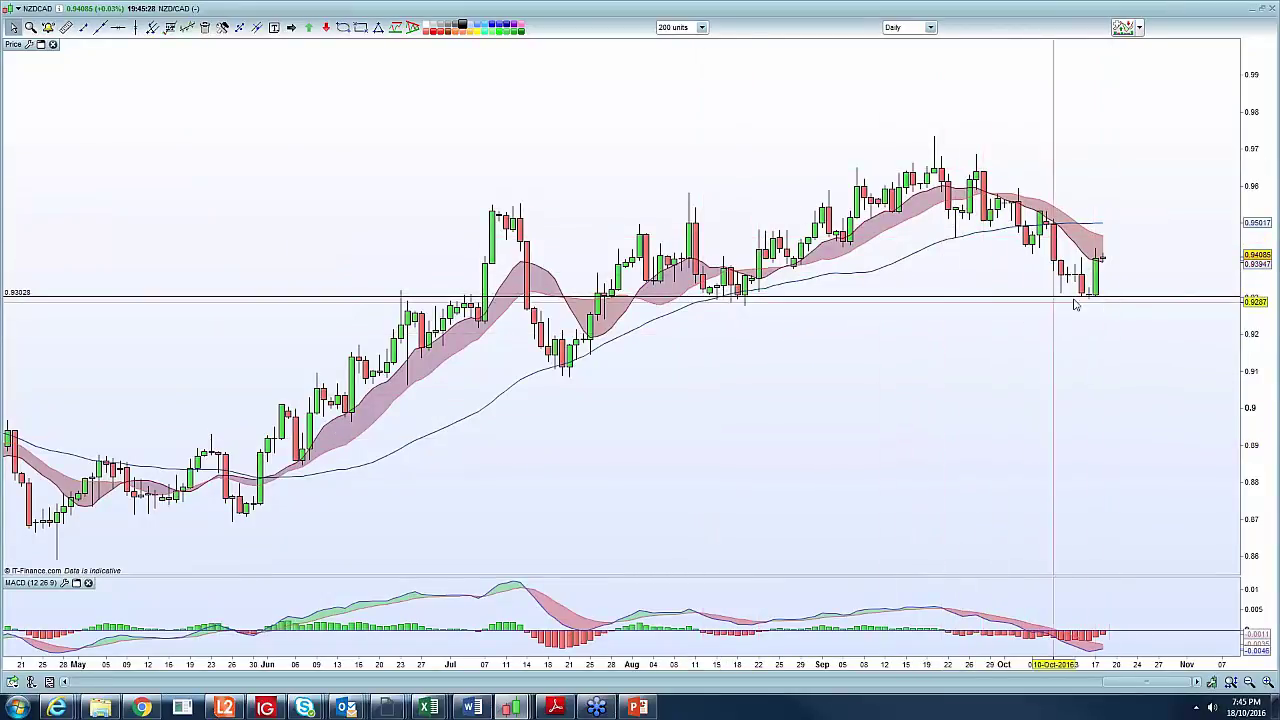
{"action": "mouse_move", "coordinate": [1061, 438]}
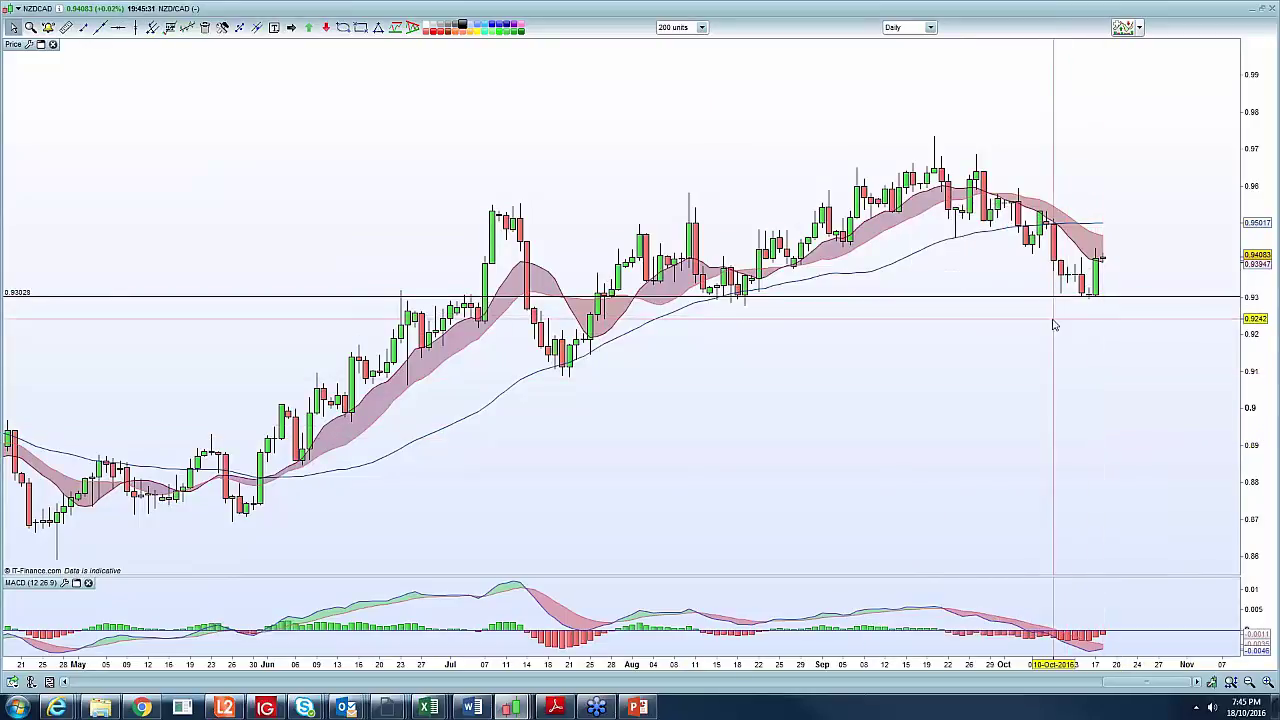
Place a green up arrow below the large bullish 17 October candle, just under the 0.93028 line
{"action": "left_click", "coordinate": [1267, 682]}
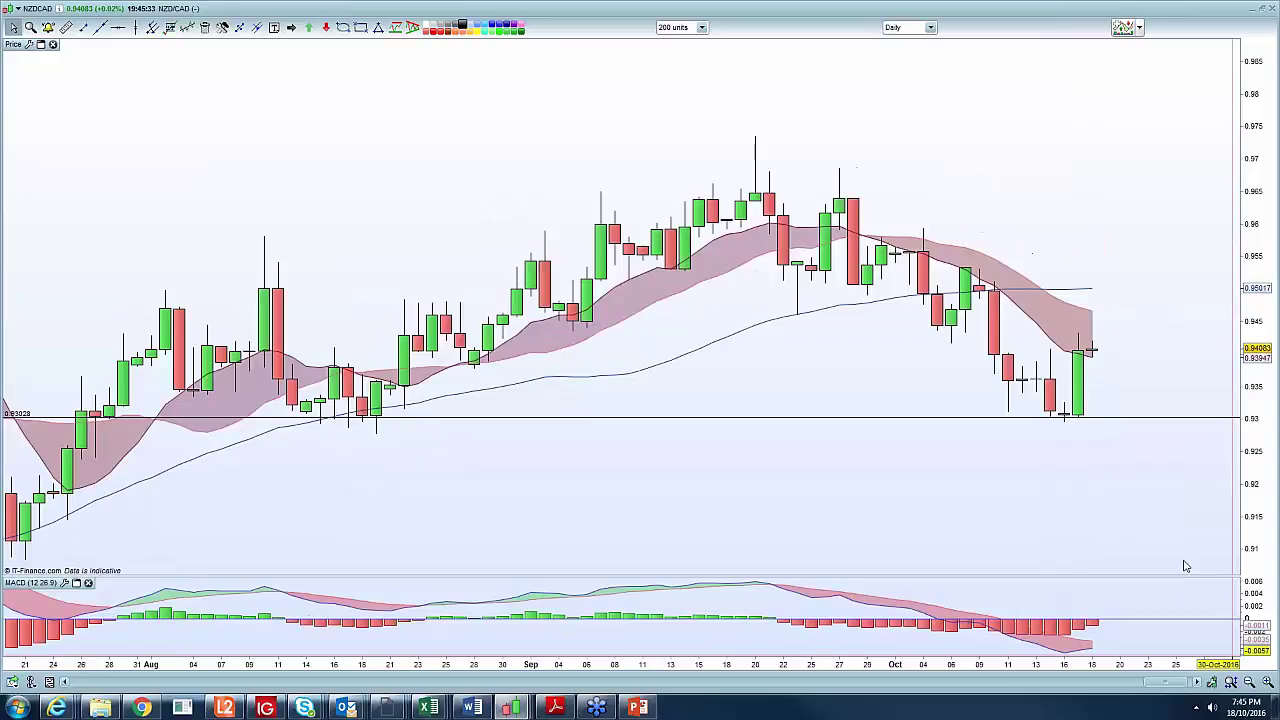
{"action": "left_click", "coordinate": [308, 27]}
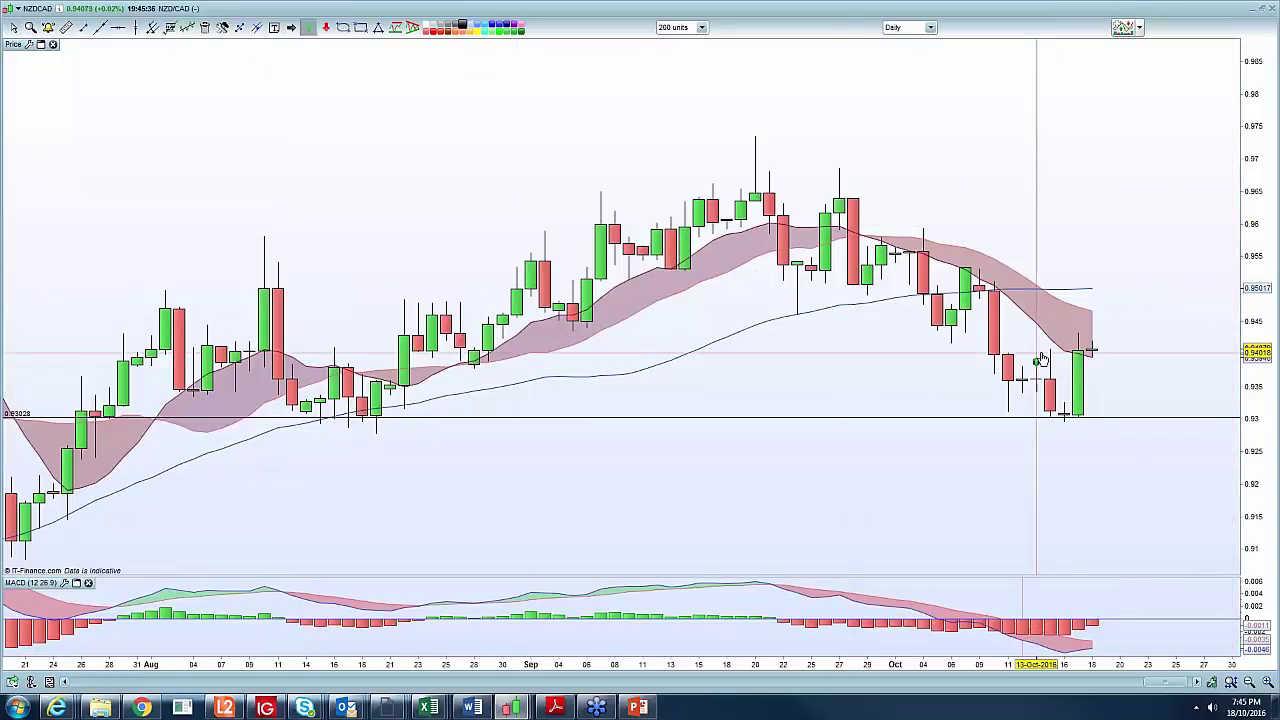
{"action": "left_click", "coordinate": [1078, 434]}
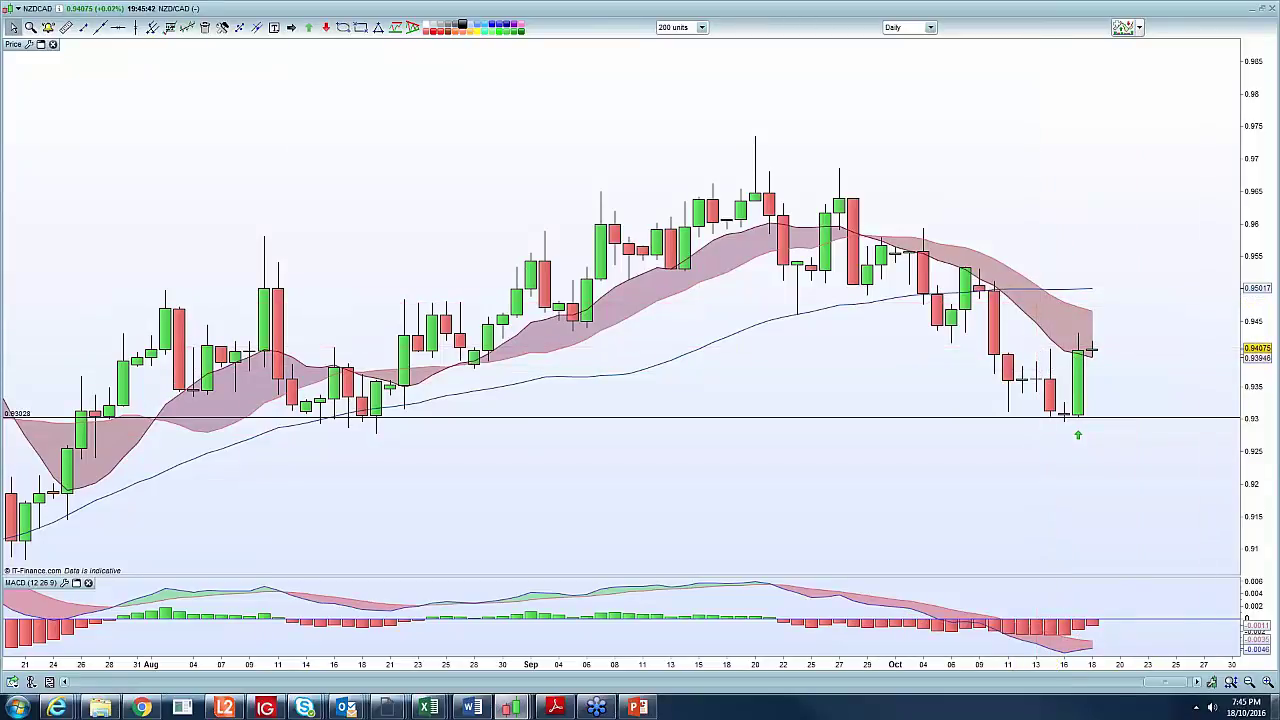
{"action": "left_click", "coordinate": [1249, 682]}
Return the NZDCAD chart to weekly and examine the latest candles against the 0.92942 support line
{"action": "mouse_move", "coordinate": [1153, 524]}
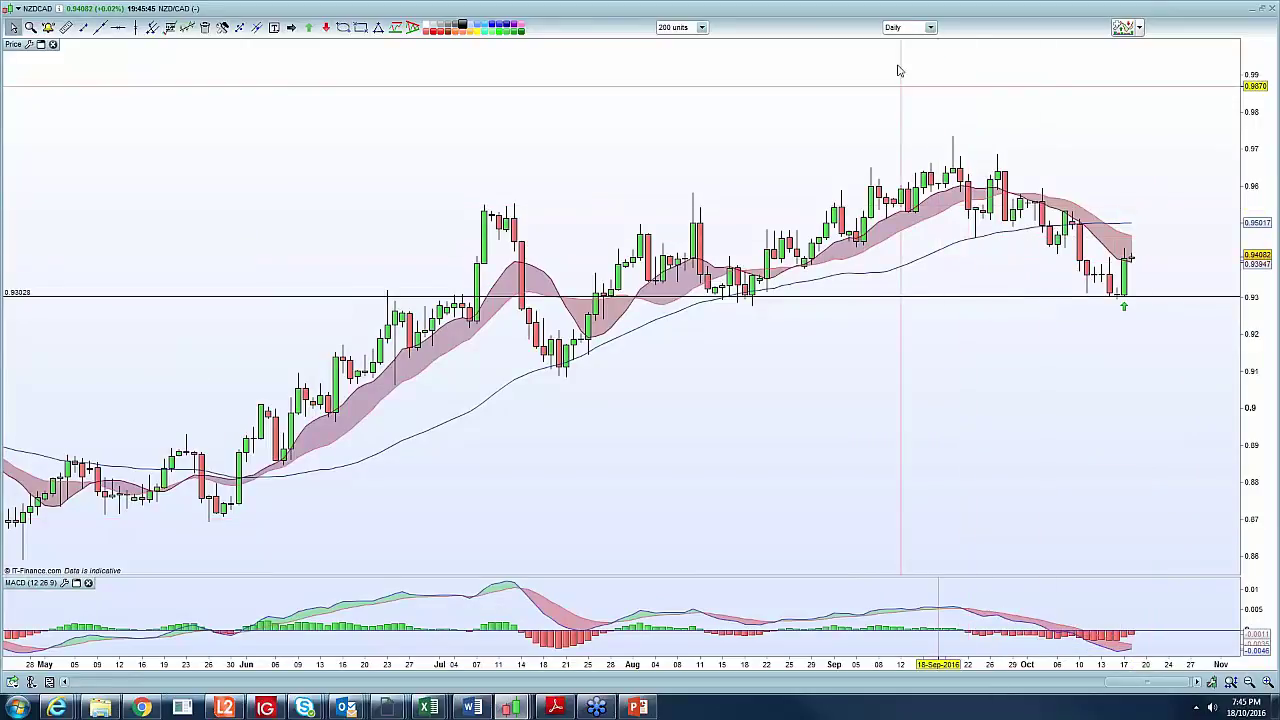
{"action": "left_click", "coordinate": [920, 28]}
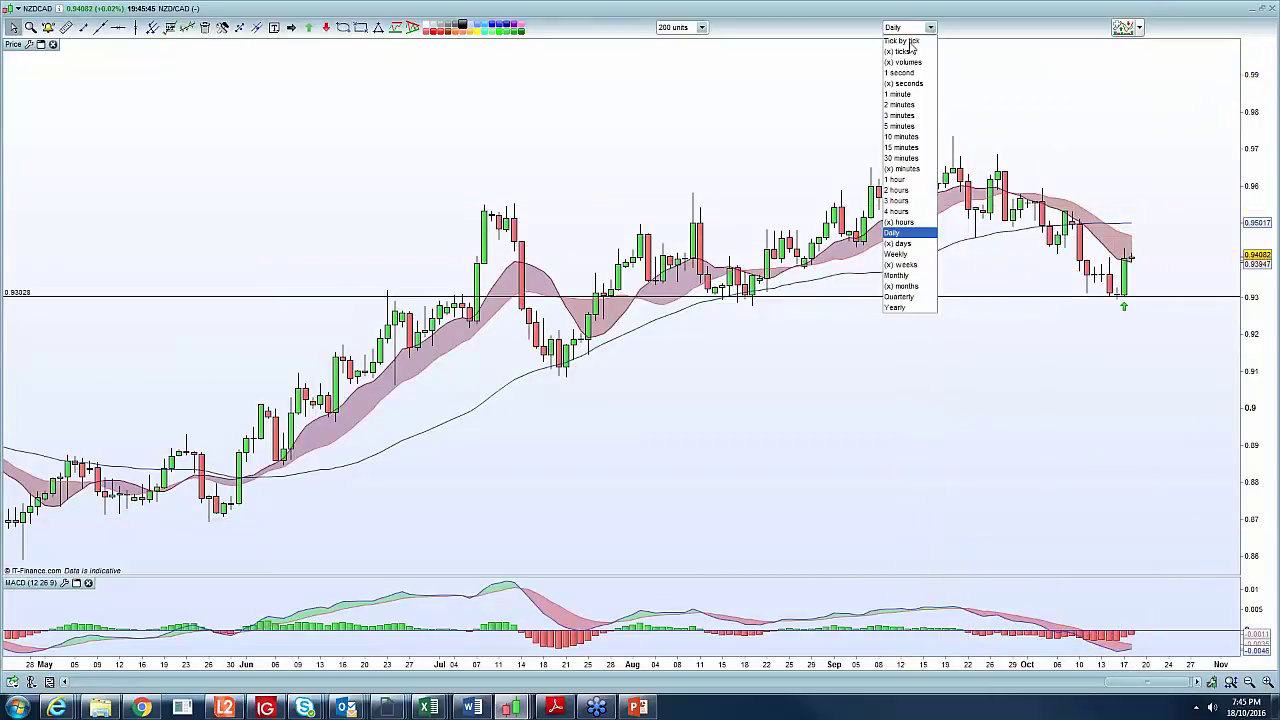
{"action": "left_click", "coordinate": [906, 258]}
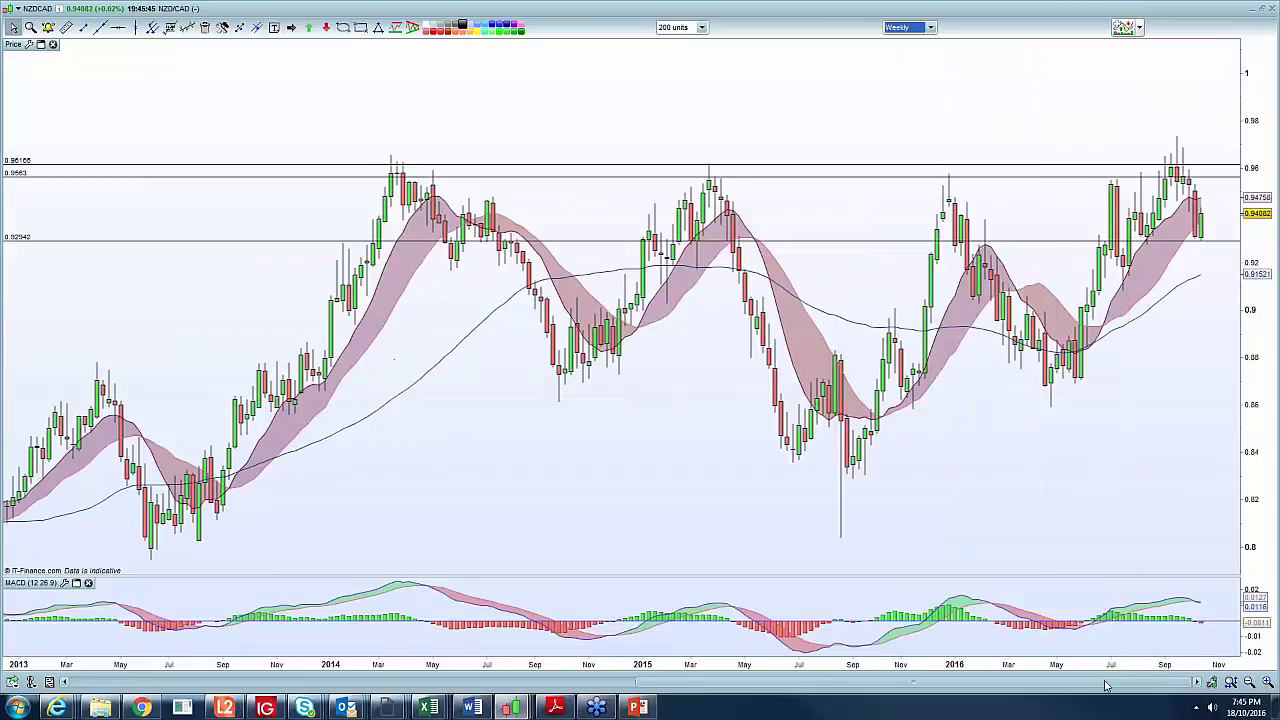
{"action": "left_click_drag", "start_coordinate": [1106, 668], "coordinate": [1065, 668]}
{"action": "left_click_drag", "start_coordinate": [244, 669], "coordinate": [130, 669]}
{"action": "mouse_move", "coordinate": [1033, 451]}
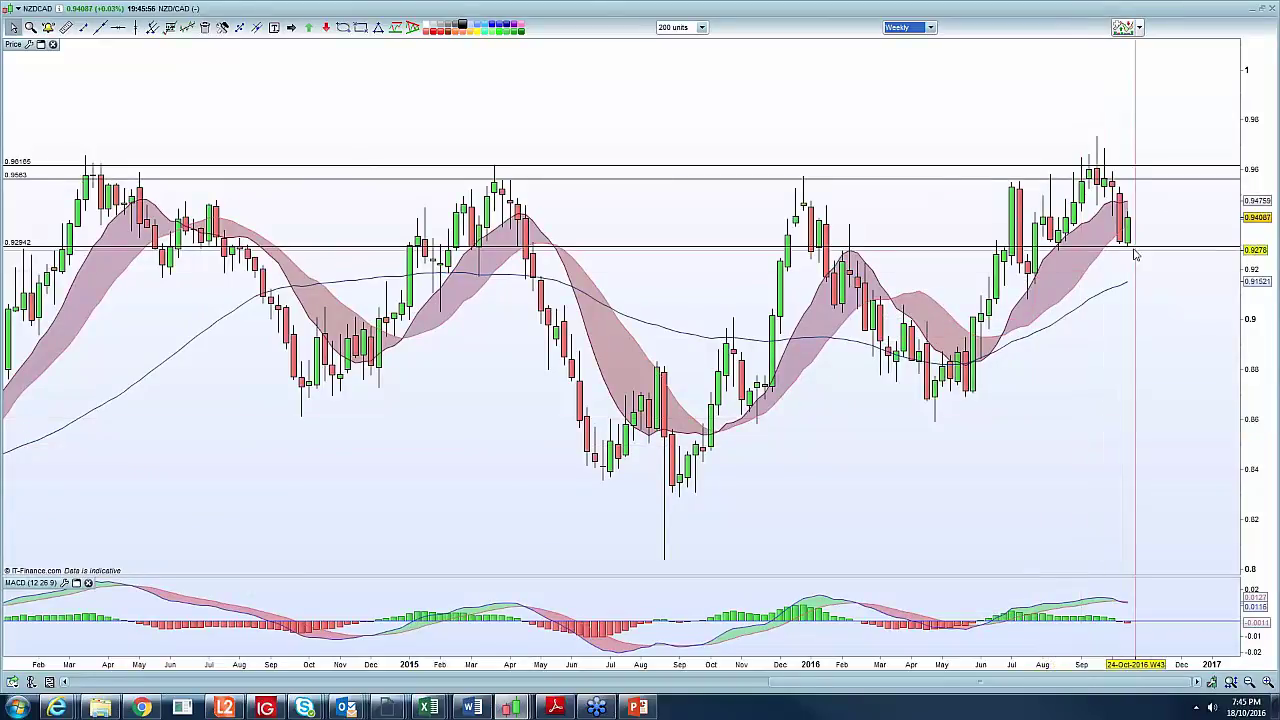
{"action": "mouse_move", "coordinate": [1131, 251]}
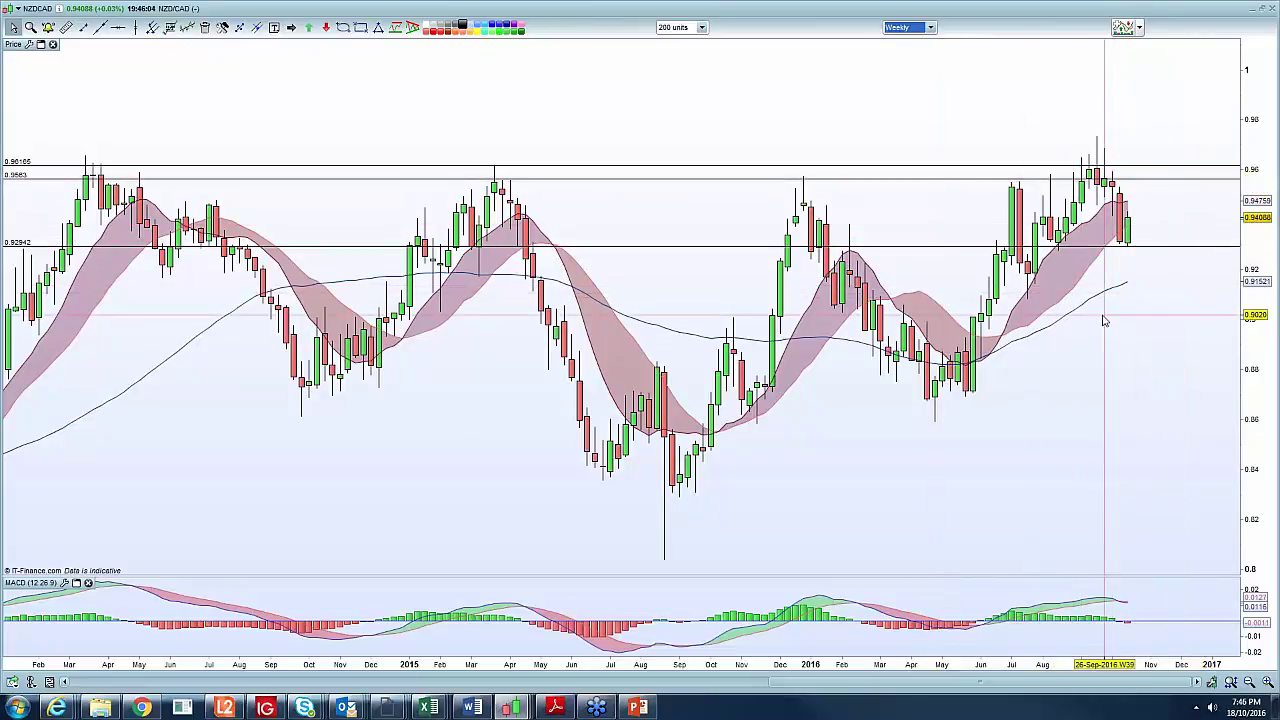
Switch the NZDCAD chart to 4 hours and draw a descending trendline from the 27 September high across the October highs
{"action": "mouse_move", "coordinate": [1104, 320]}
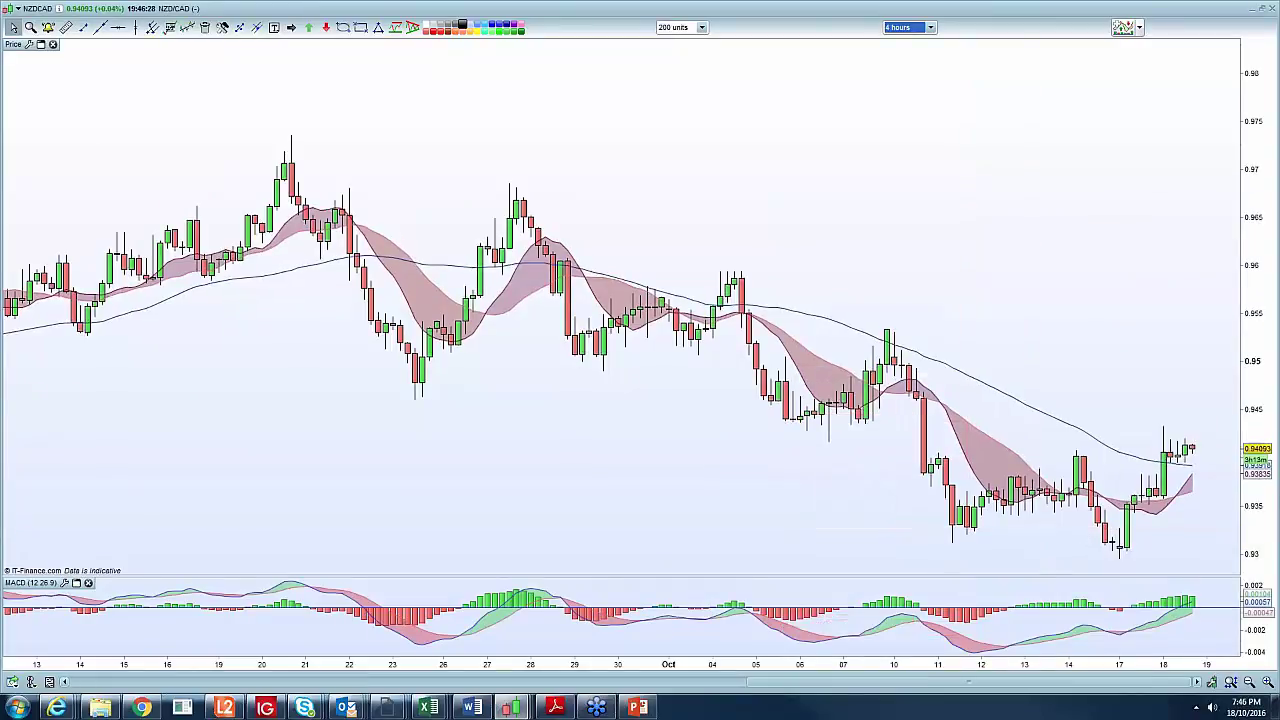
{"action": "left_click_drag", "start_coordinate": [1256, 552], "coordinate": [1256, 498]}
{"action": "left_click_drag", "start_coordinate": [1035, 663], "coordinate": [901, 680]}
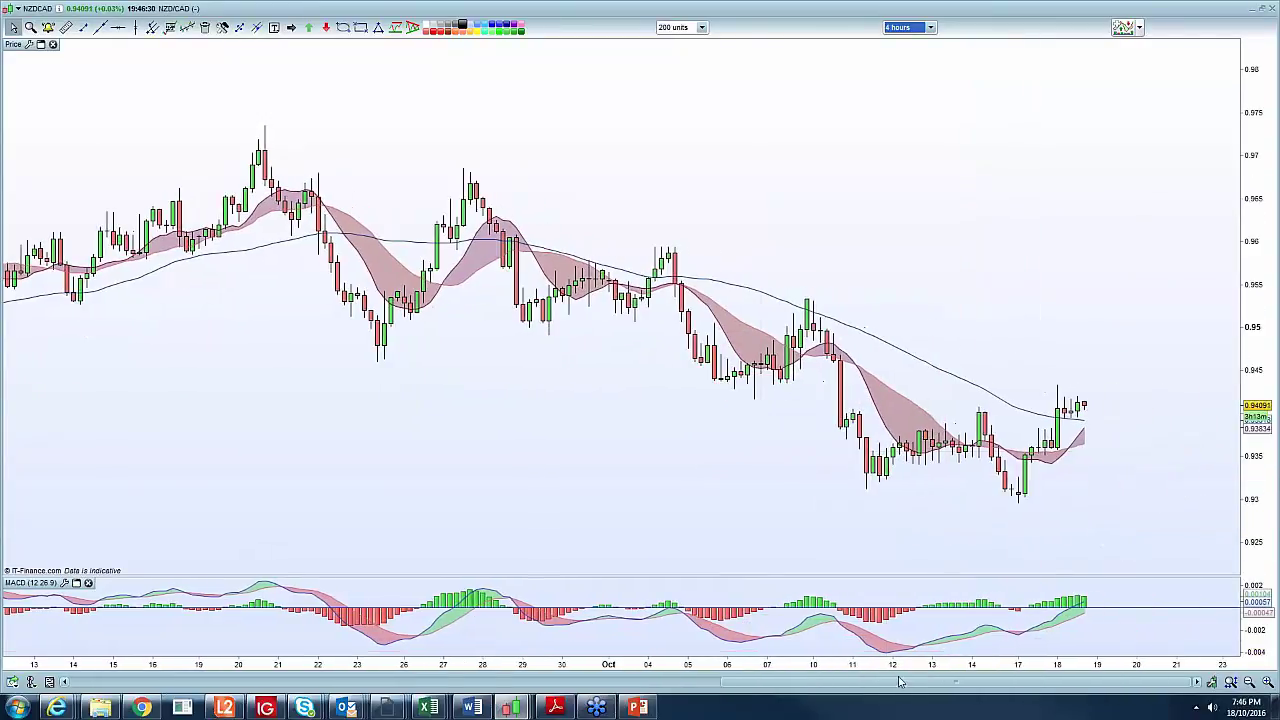
{"action": "left_click", "coordinate": [83, 27]}
{"action": "left_click", "coordinate": [463, 168]}
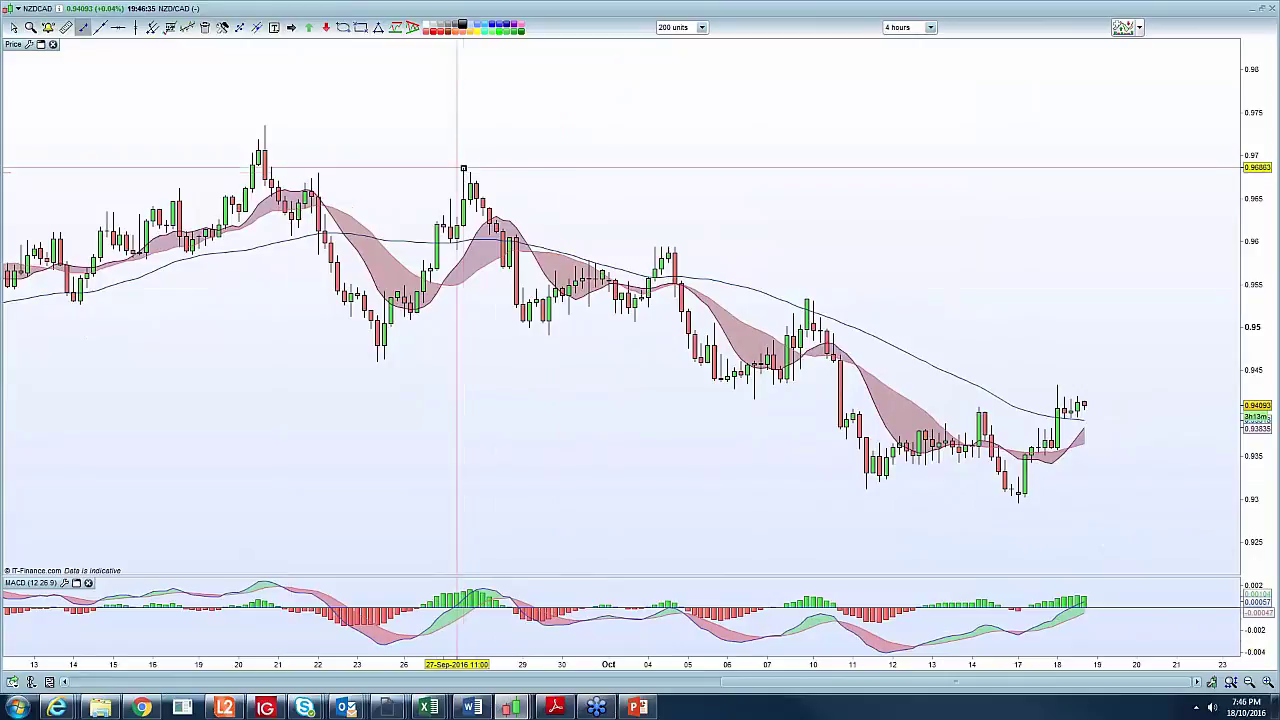
{"action": "left_click", "coordinate": [1076, 403]}
{"action": "left_click", "coordinate": [1190, 438]}
Add a parallel line below the descending trendline, along the late September and October lows, to form a falling channel
{"action": "left_click", "coordinate": [239, 27]}
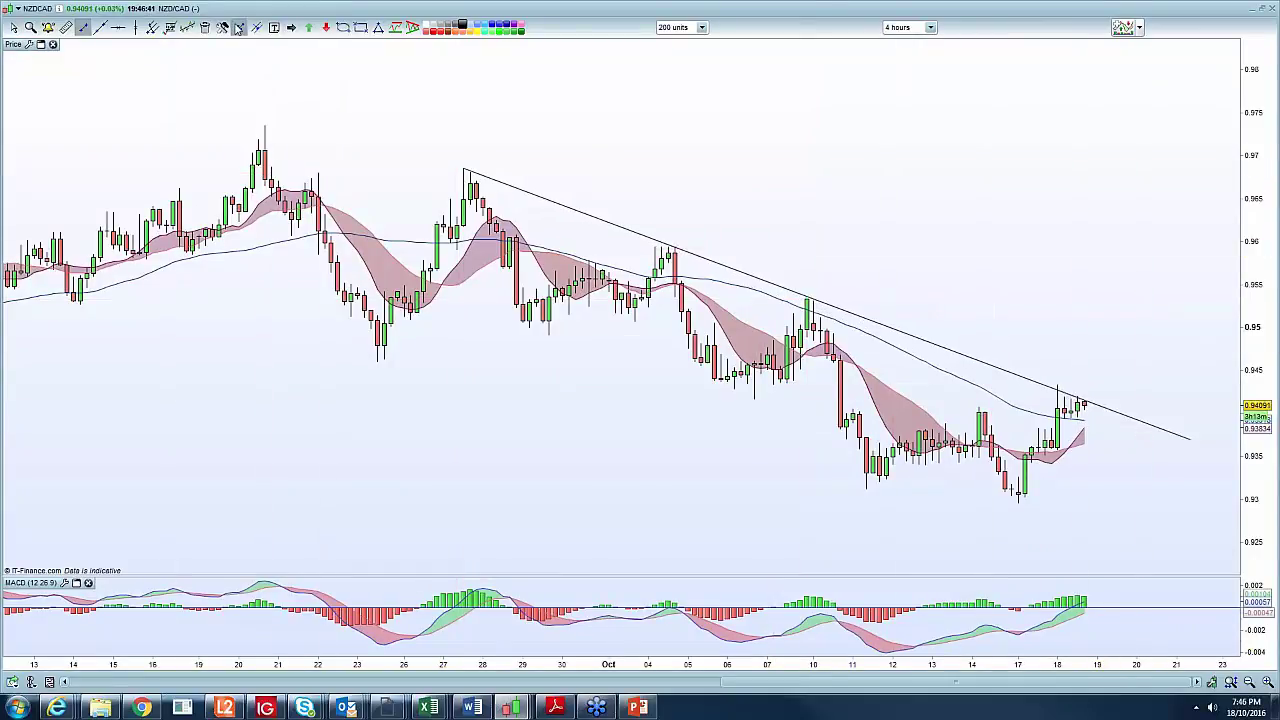
{"action": "left_click_drag", "start_coordinate": [633, 230], "coordinate": [505, 330]}
{"action": "left_click", "coordinate": [257, 27]}
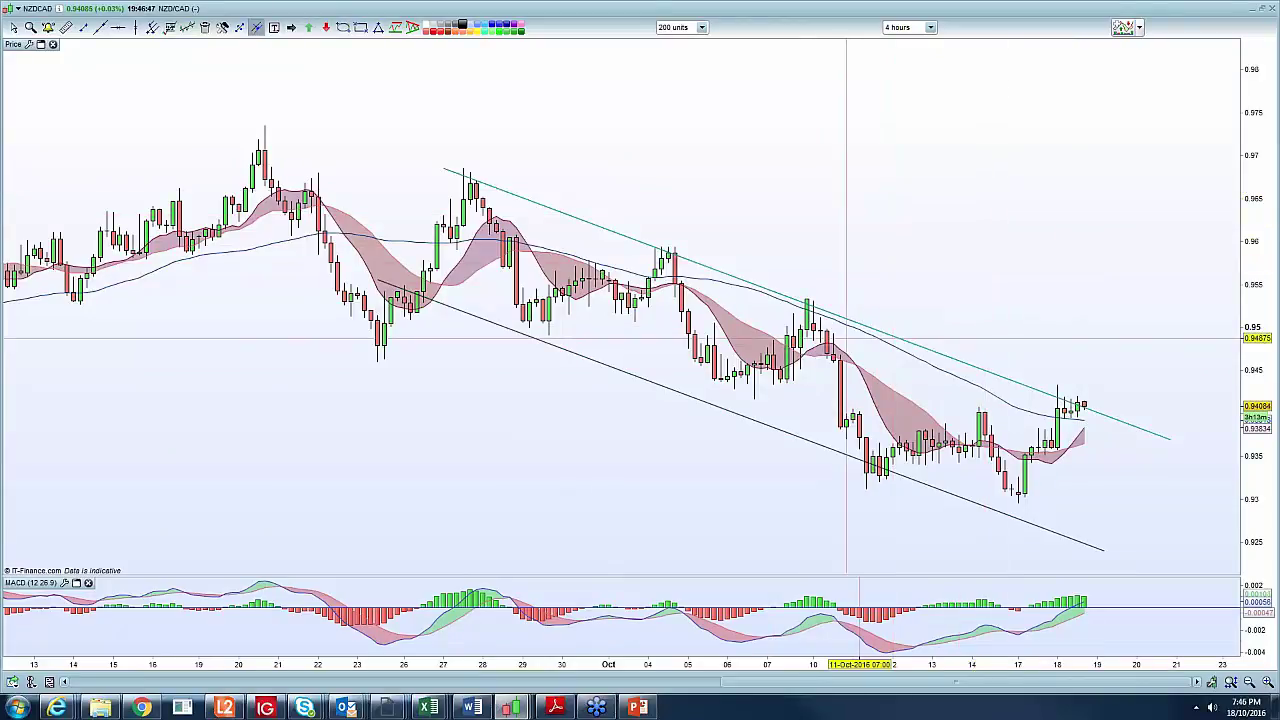
Draw horizontal lines on the 4-hour NZDCAD chart at about 0.95 and at 0.94302
{"action": "left_click", "coordinate": [118, 27]}
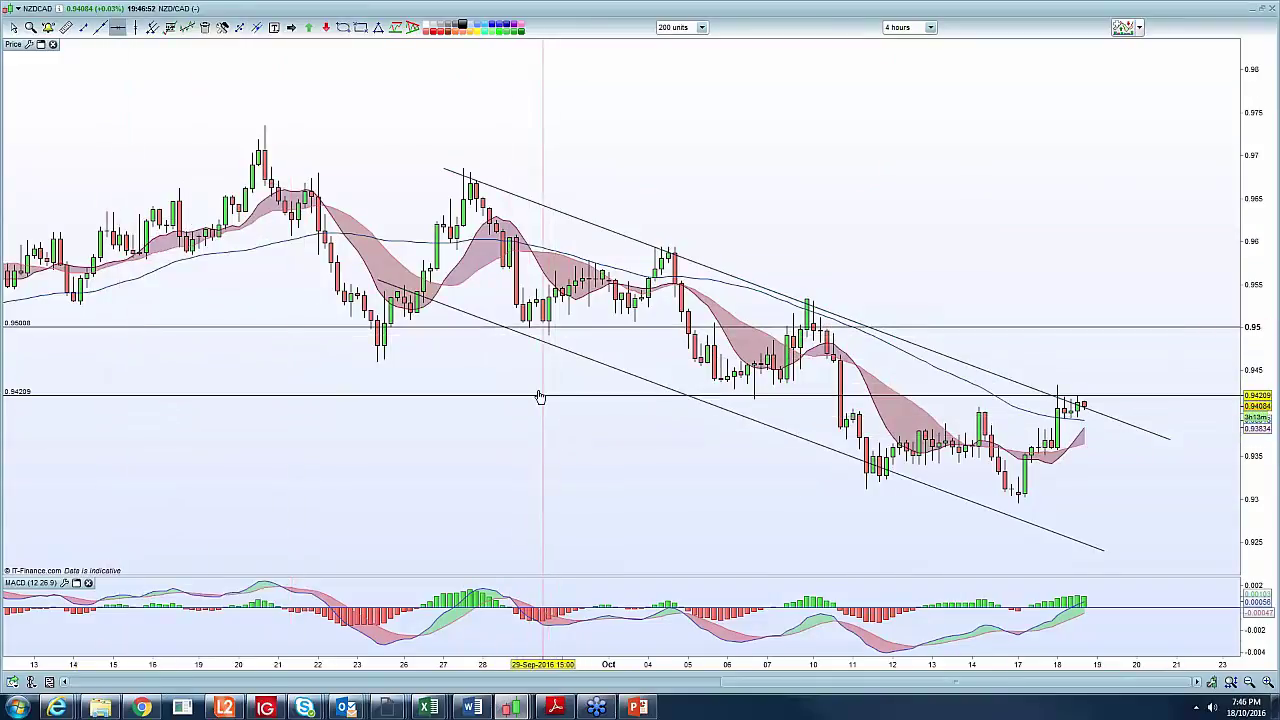
{"action": "left_click", "coordinate": [537, 394]}
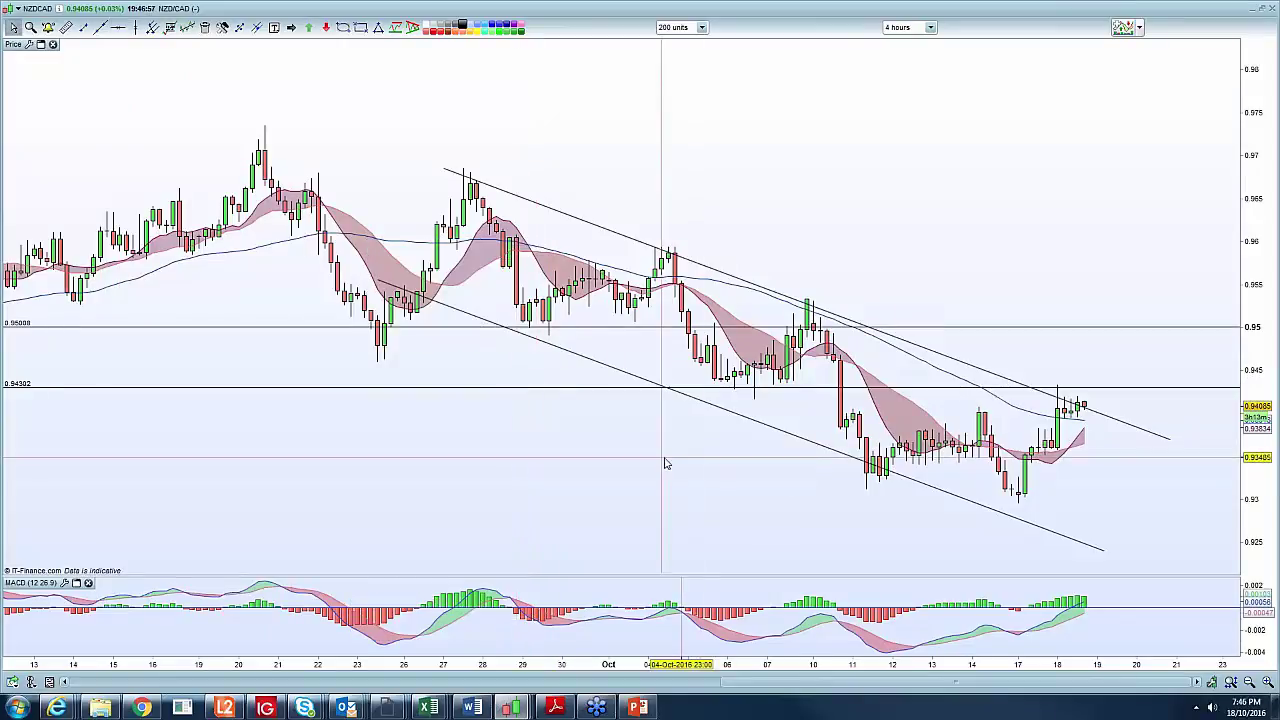
Switch the NZDCAD chart to daily and draw horizontal lines at 0.94182 and 0.94971 above the 0.93028 support
{"action": "left_click", "coordinate": [910, 27]}
{"action": "left_click", "coordinate": [906, 236]}
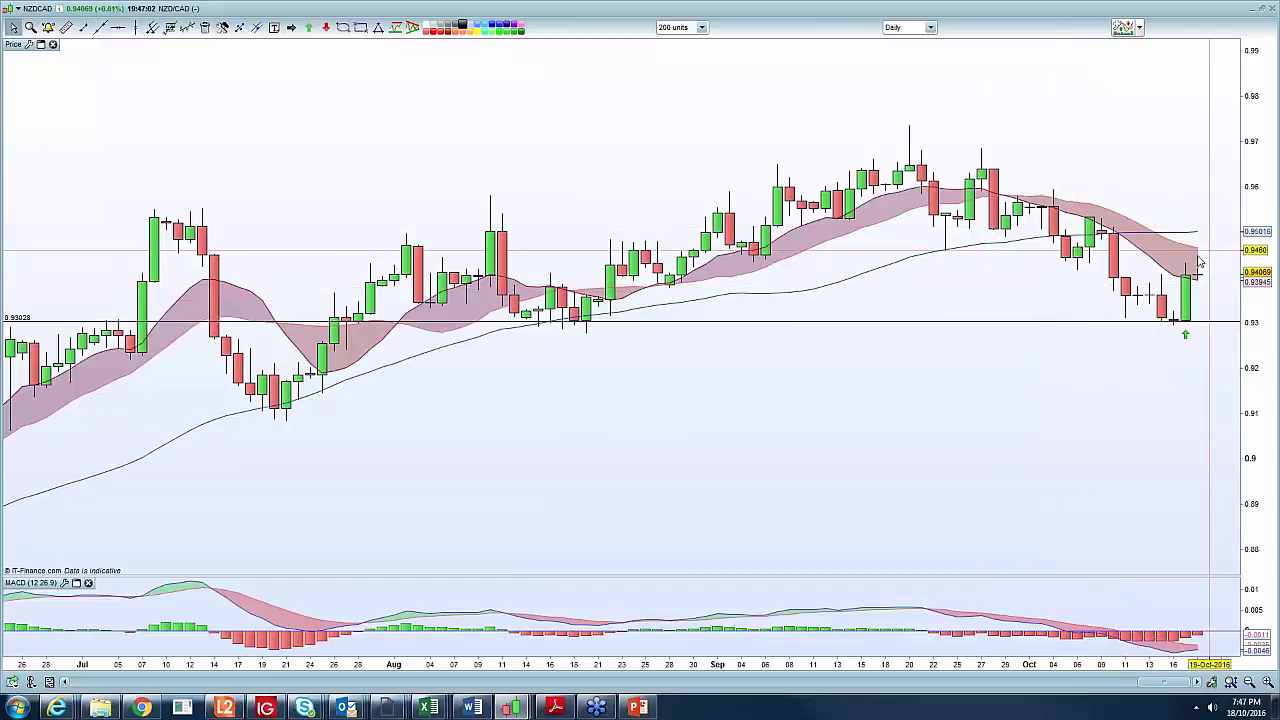
{"action": "left_click", "coordinate": [118, 27]}
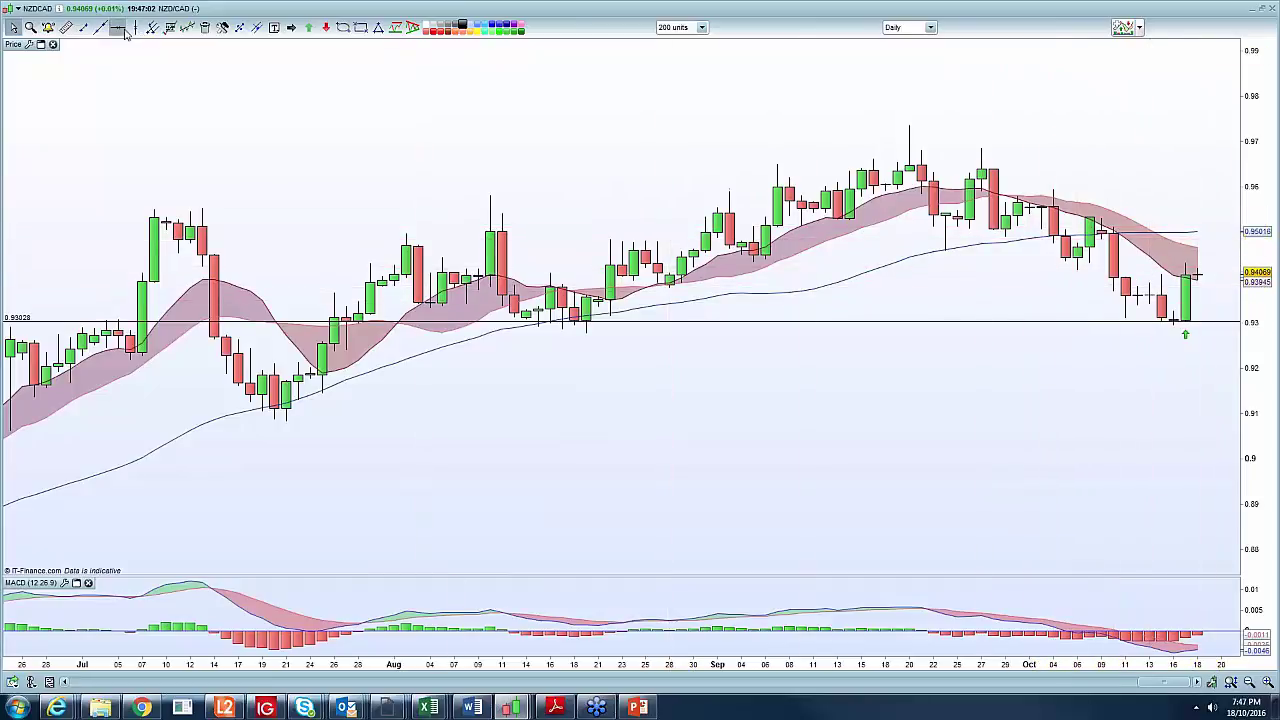
{"action": "left_click", "coordinate": [801, 250]}
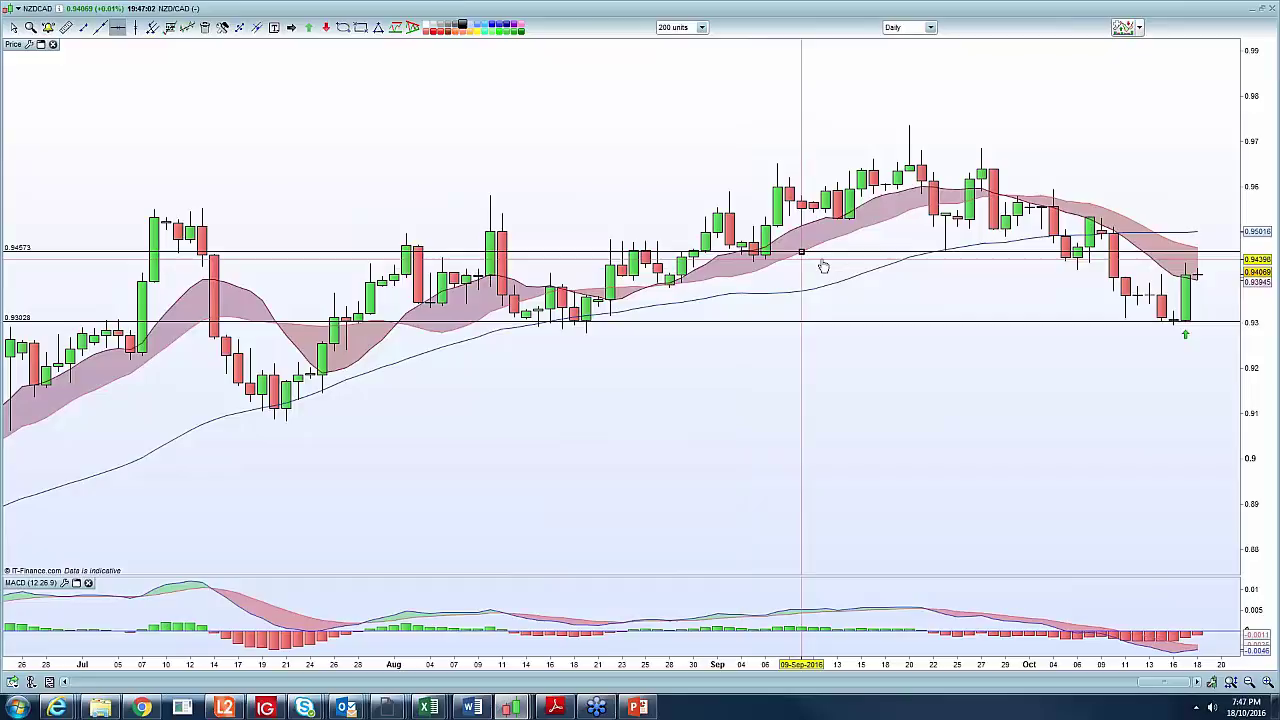
{"action": "left_click", "coordinate": [874, 260]}
{"action": "left_click_drag", "start_coordinate": [875, 265], "coordinate": [875, 239]}
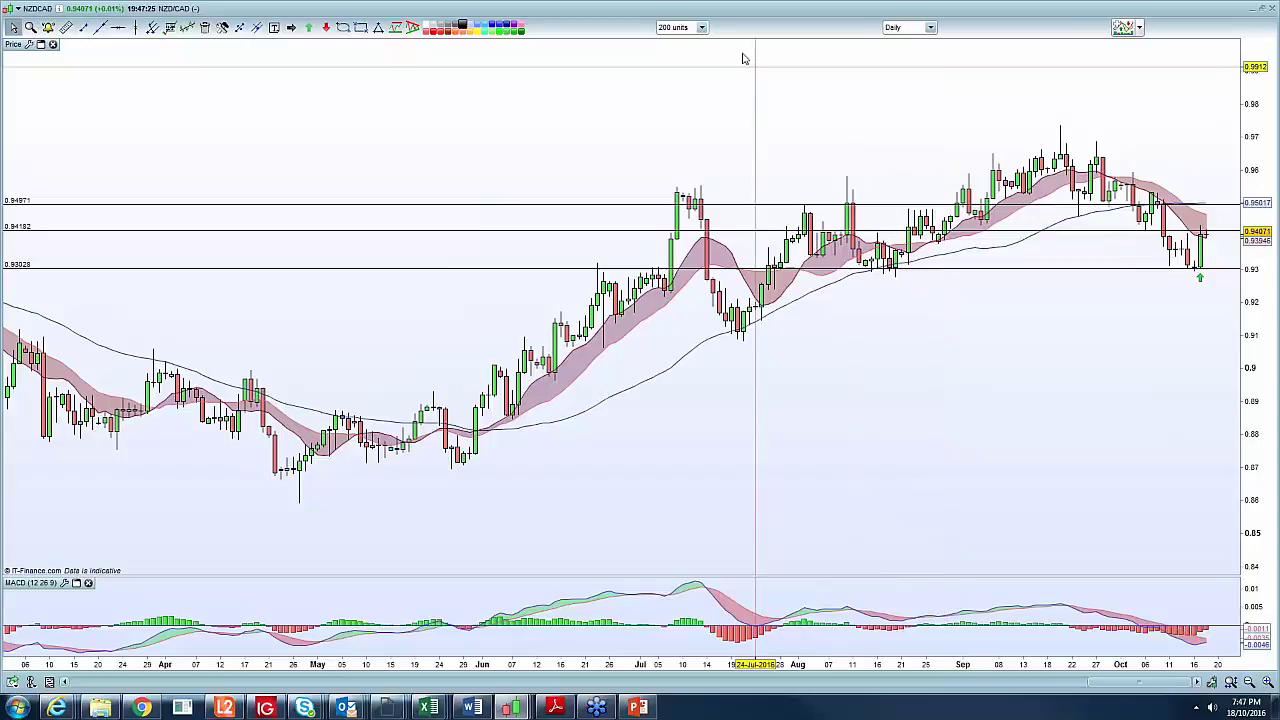
Switch the NZDCAD chart back to 4 hours and show the whole falling channel with free space after the latest candle
{"action": "left_click", "coordinate": [912, 27]}
{"action": "left_click", "coordinate": [900, 212]}
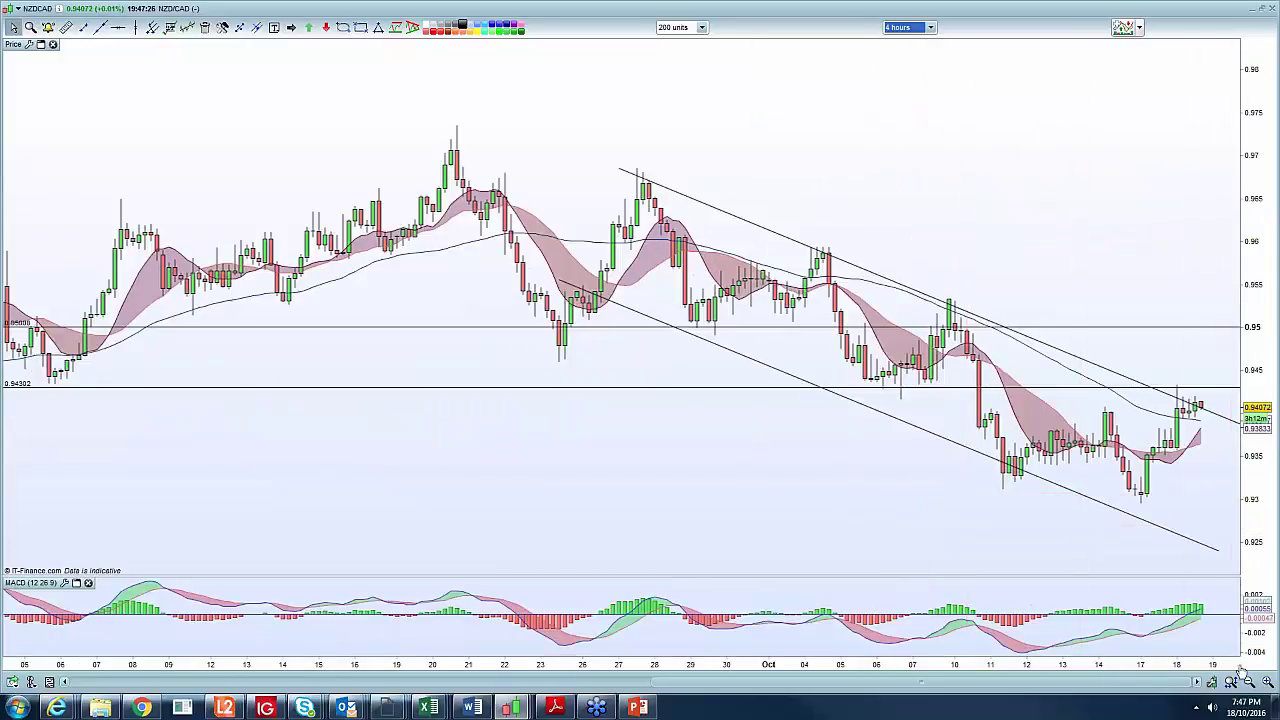
{"action": "left_click", "coordinate": [1196, 682]}
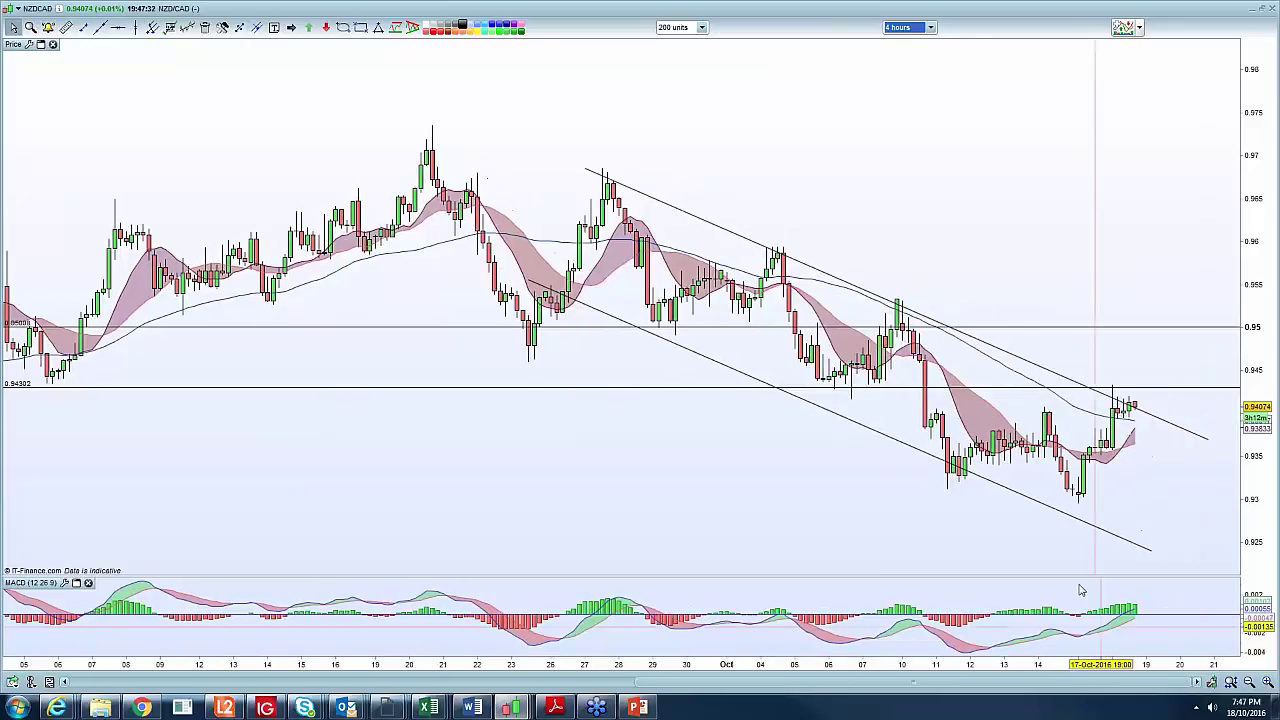
Circle the latest candles at the 4-hour channel's upper line and 0.94302, sketch a zigzag above, and underline the area near 0.932 freehand
{"action": "mouse_move", "coordinate": [1052, 570]}
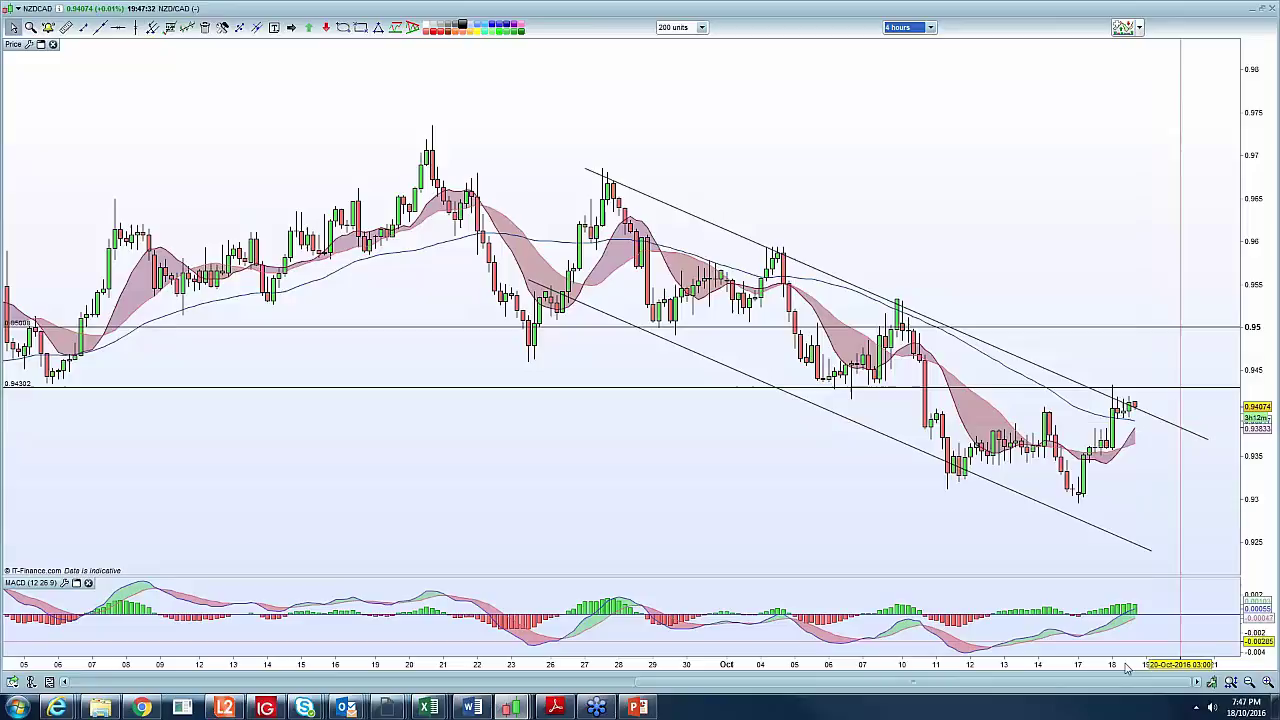
{"action": "scroll", "coordinate": [1040, 416], "scroll_direction": "up", "scroll_amount": 2}
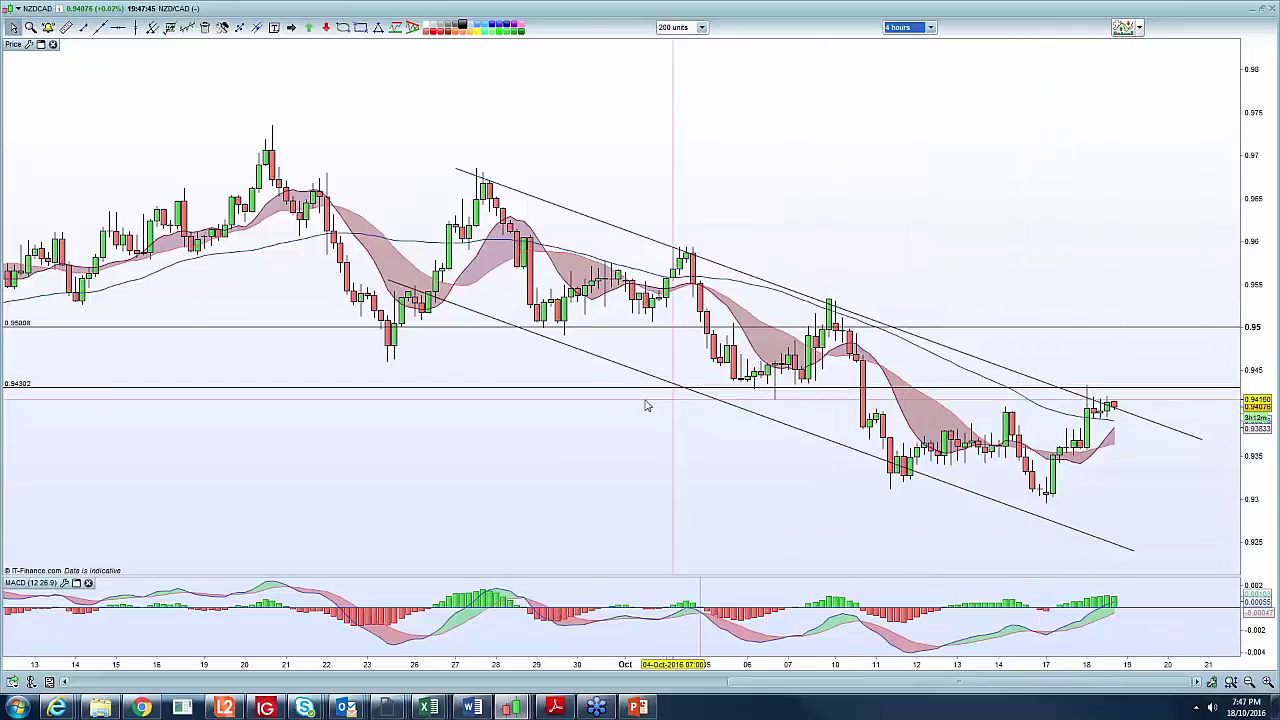
{"action": "mouse_move", "coordinate": [628, 392]}
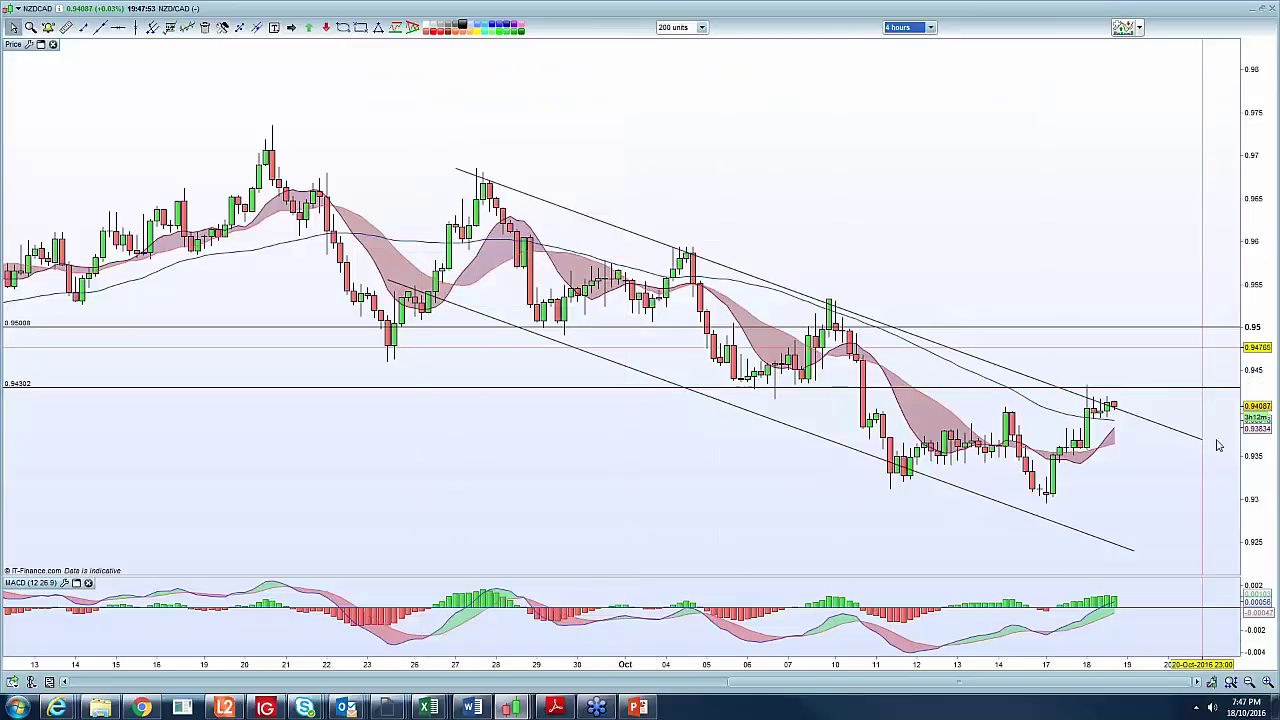
{"action": "left_click_drag", "start_coordinate": [1158, 662], "coordinate": [1045, 663]}
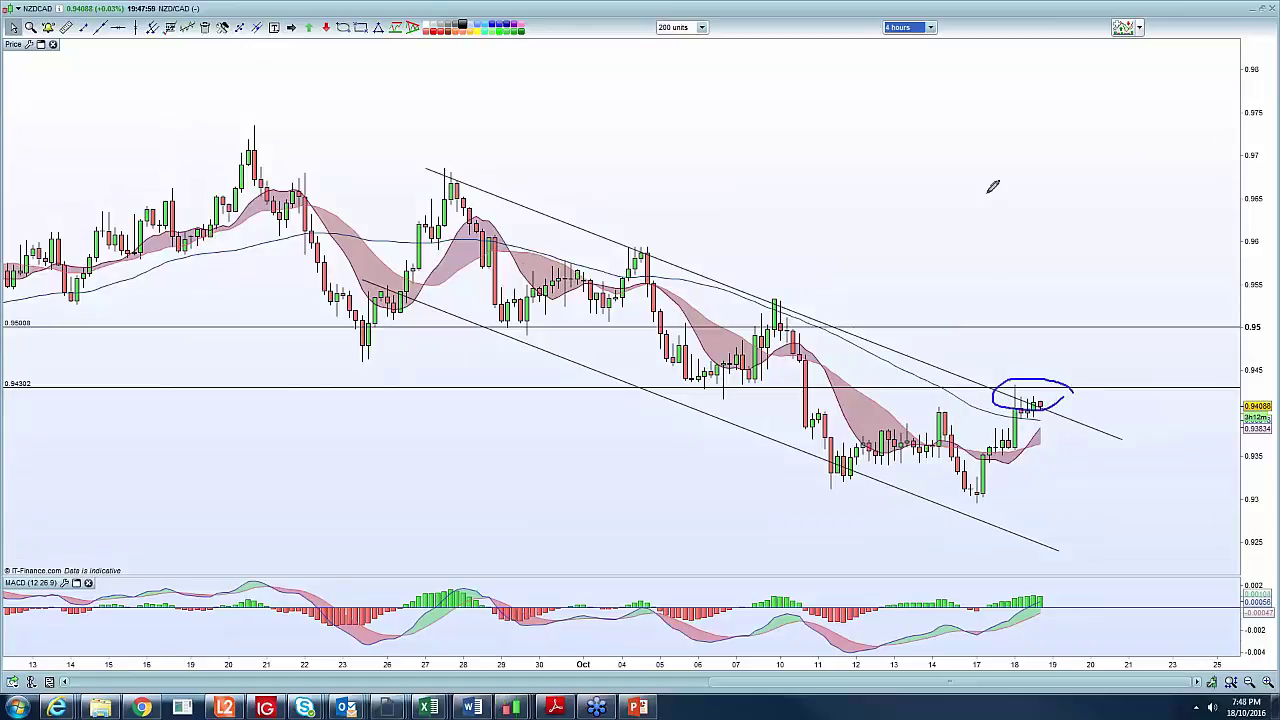
{"action": "left_click_drag", "start_coordinate": [1019, 201], "coordinate": [1102, 226]}
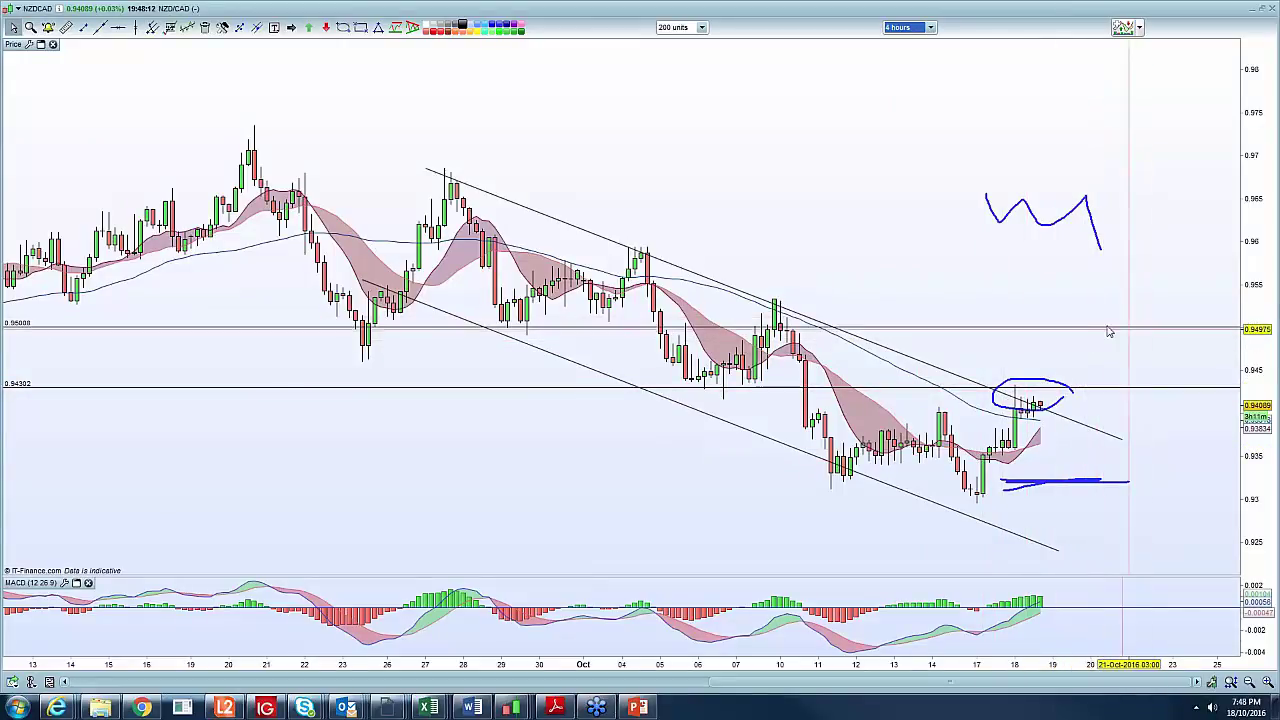
Switch the NZDCAD chart to daily with free space after the latest candle and clear the freehand marks
{"action": "left_click", "coordinate": [908, 28]}
{"action": "left_click", "coordinate": [928, 234]}
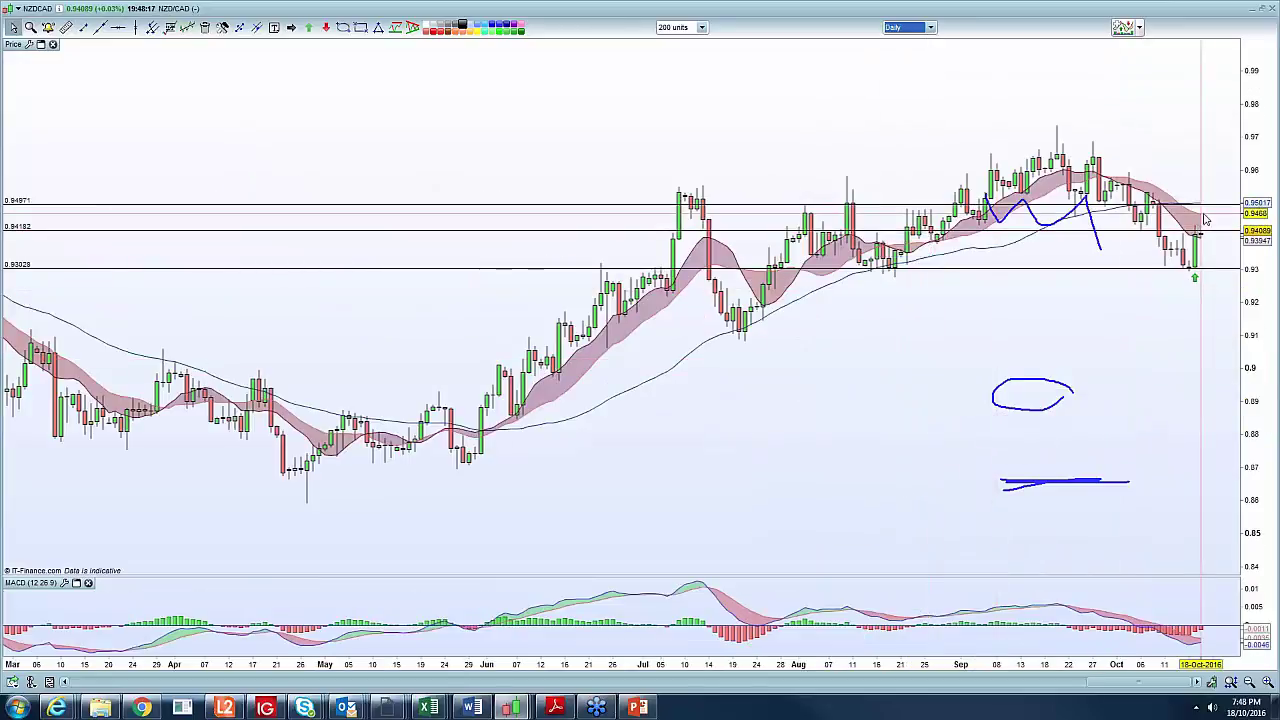
{"action": "left_click_drag", "start_coordinate": [1172, 664], "coordinate": [1062, 664]}
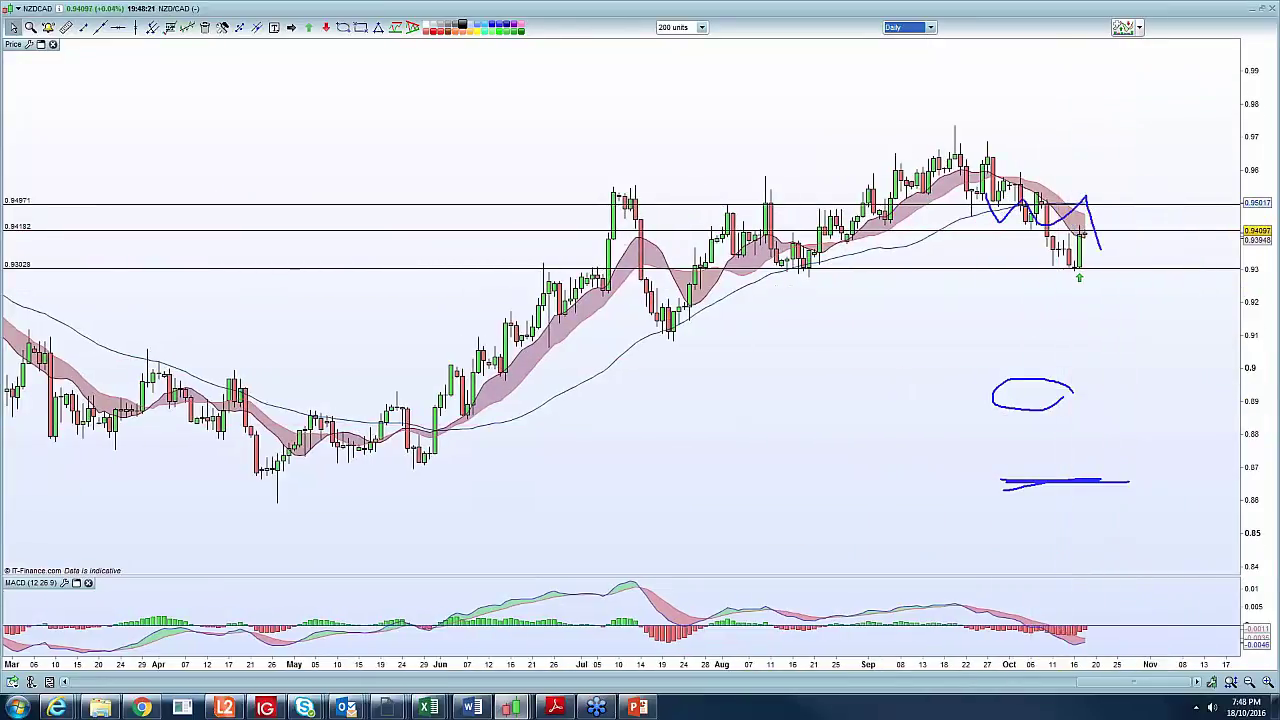
{"action": "key", "text": "Escape"}
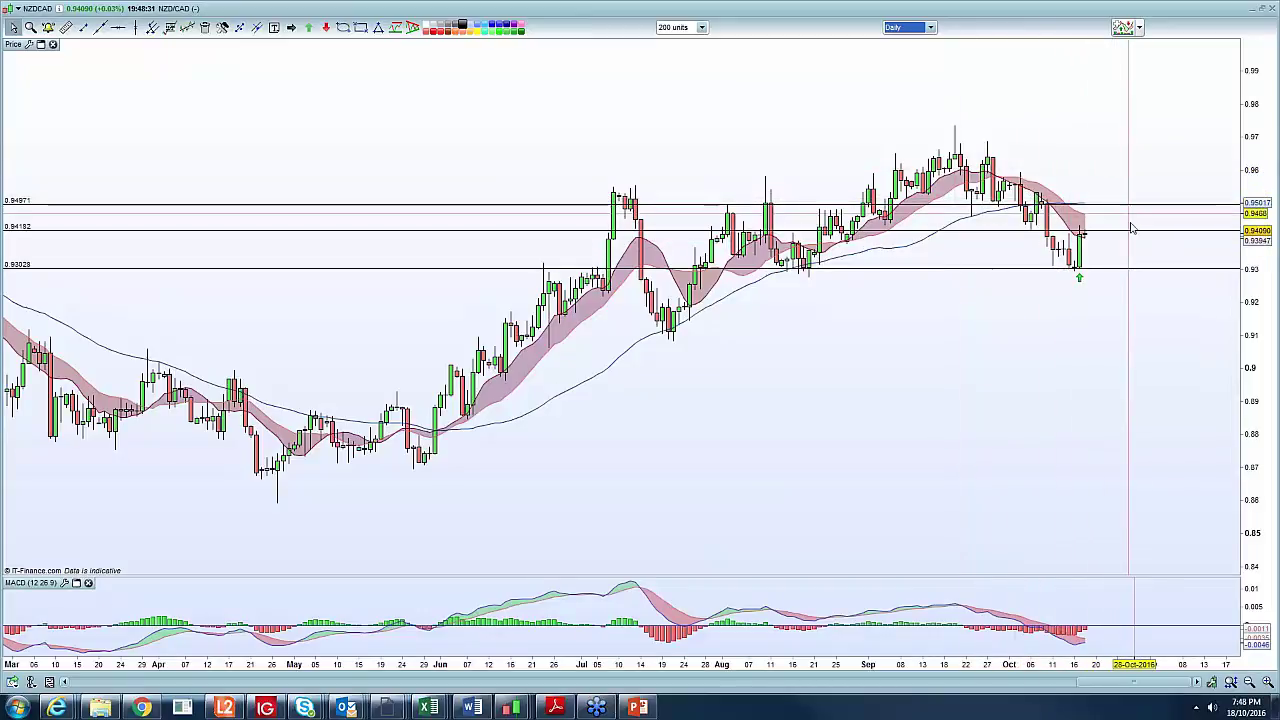
Review the weekly NZDCAD chart against its horizontal levels and return the chart to daily
{"action": "left_click", "coordinate": [928, 27]}
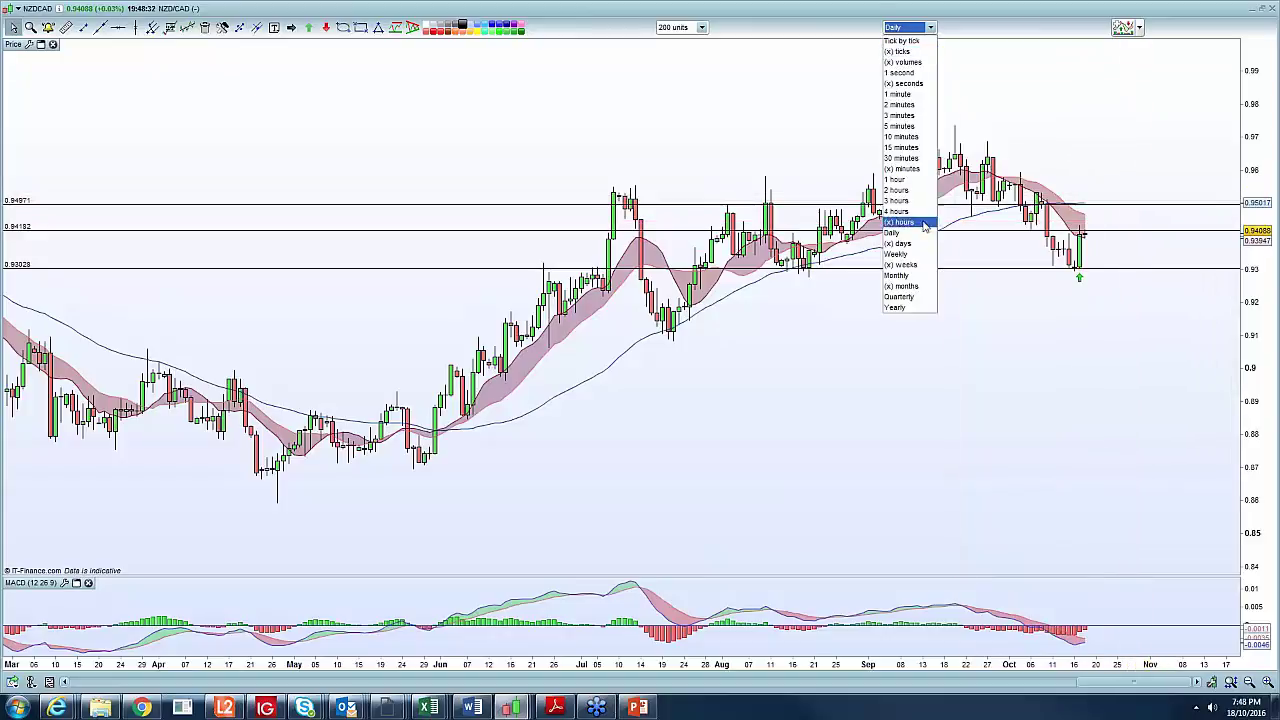
{"action": "left_click", "coordinate": [910, 254]}
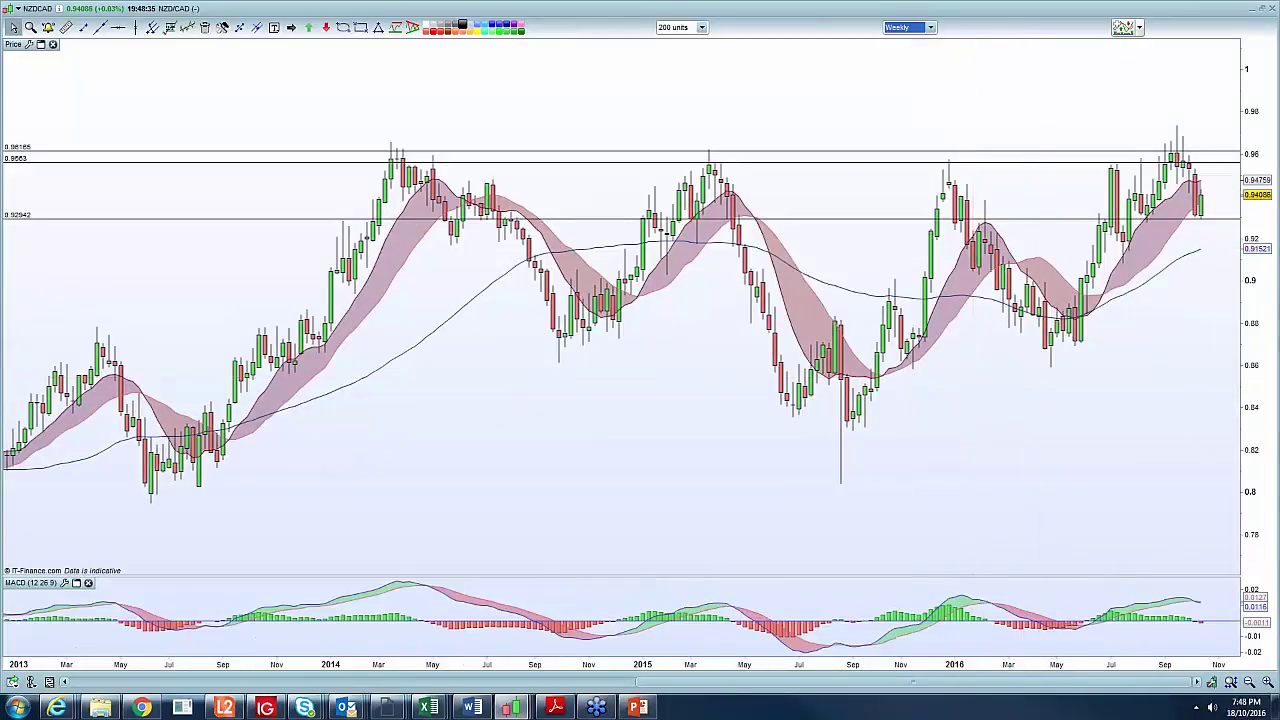
{"action": "left_click_drag", "start_coordinate": [794, 671], "coordinate": [672, 674]}
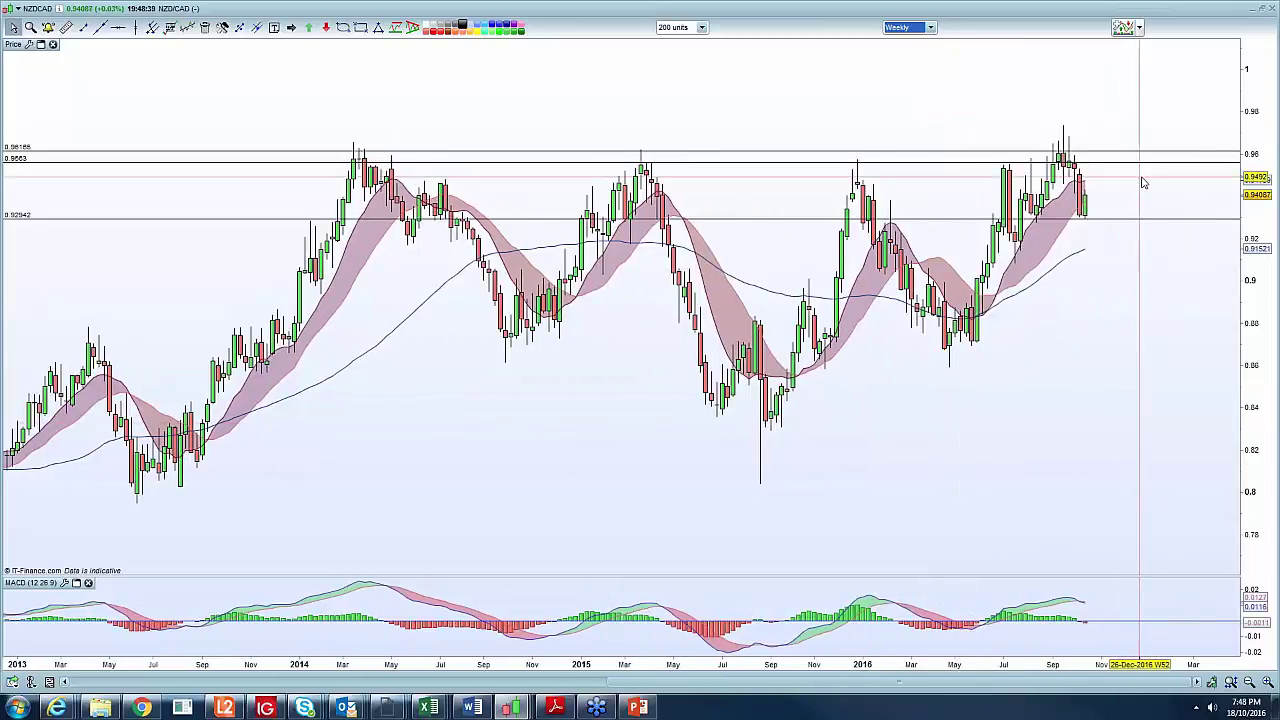
{"action": "left_click", "coordinate": [910, 32]}
{"action": "left_click", "coordinate": [930, 240]}
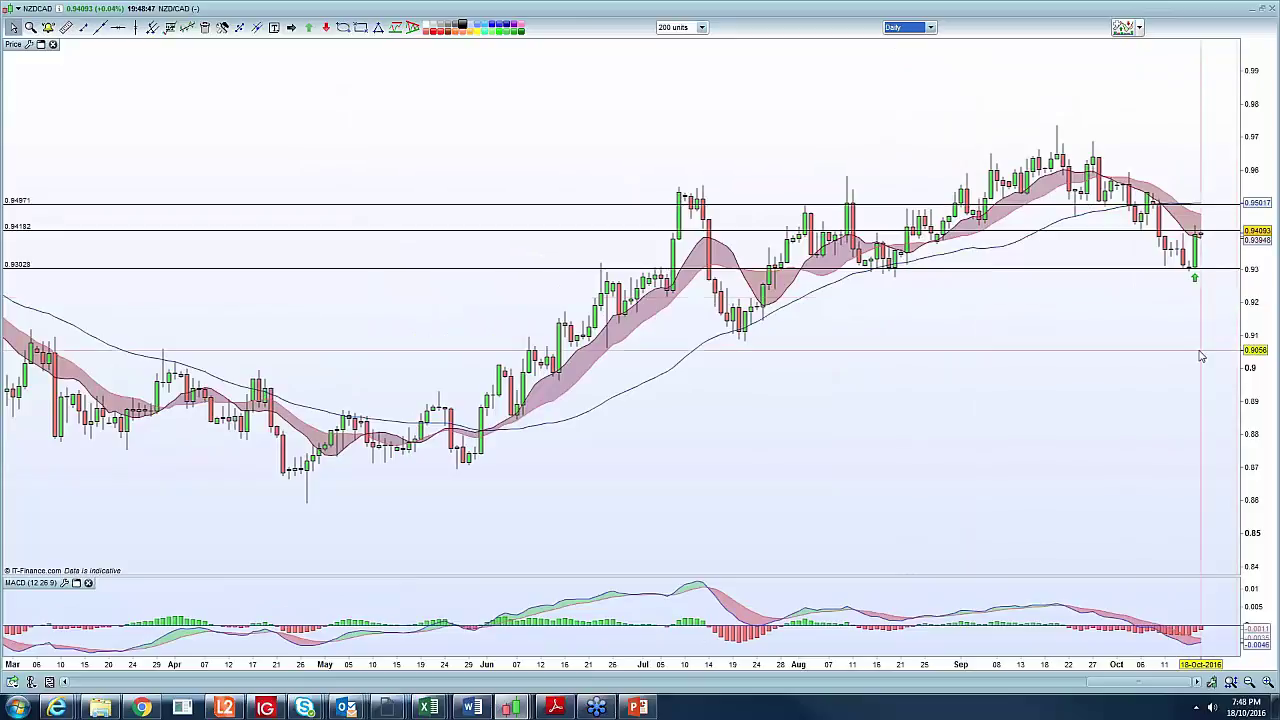
Switch the NZDCAD chart to 4 hours and show the entire falling channel with free space after the latest candle
{"action": "left_click", "coordinate": [908, 27]}
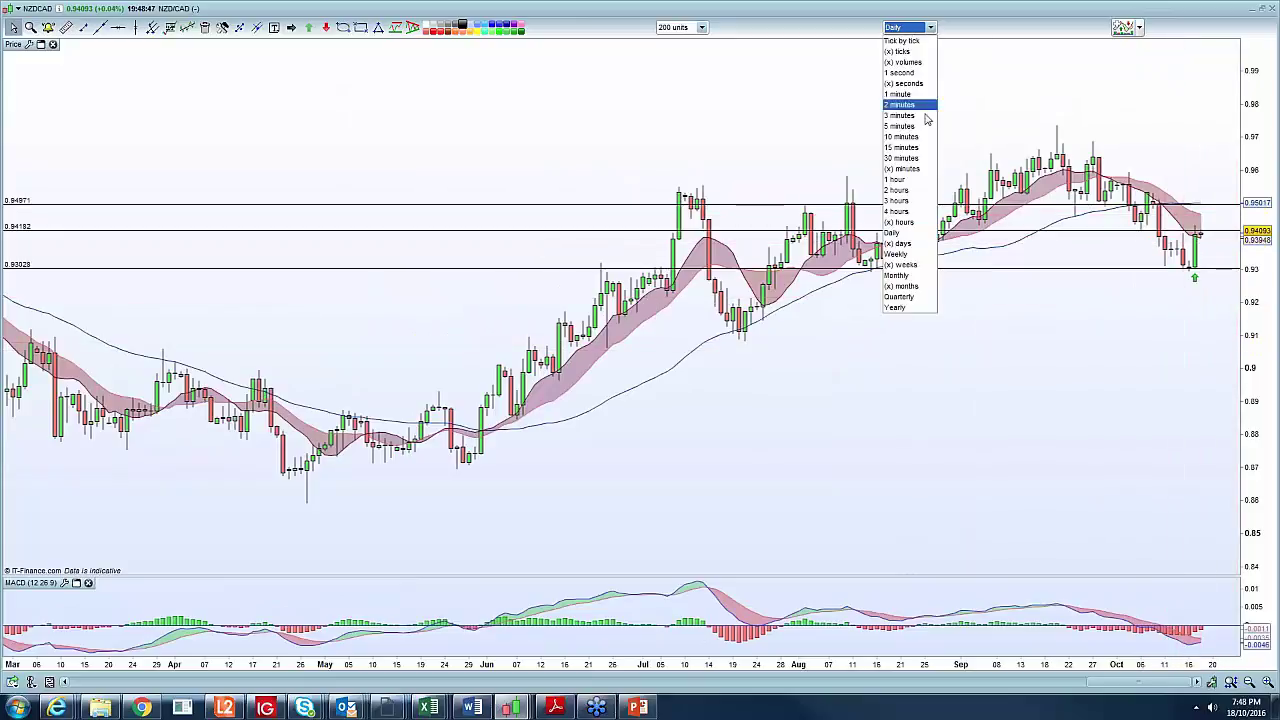
{"action": "left_click", "coordinate": [924, 211]}
{"action": "left_click_drag", "start_coordinate": [497, 666], "coordinate": [304, 666]}
{"action": "left_click_drag", "start_coordinate": [1034, 665], "coordinate": [912, 665]}
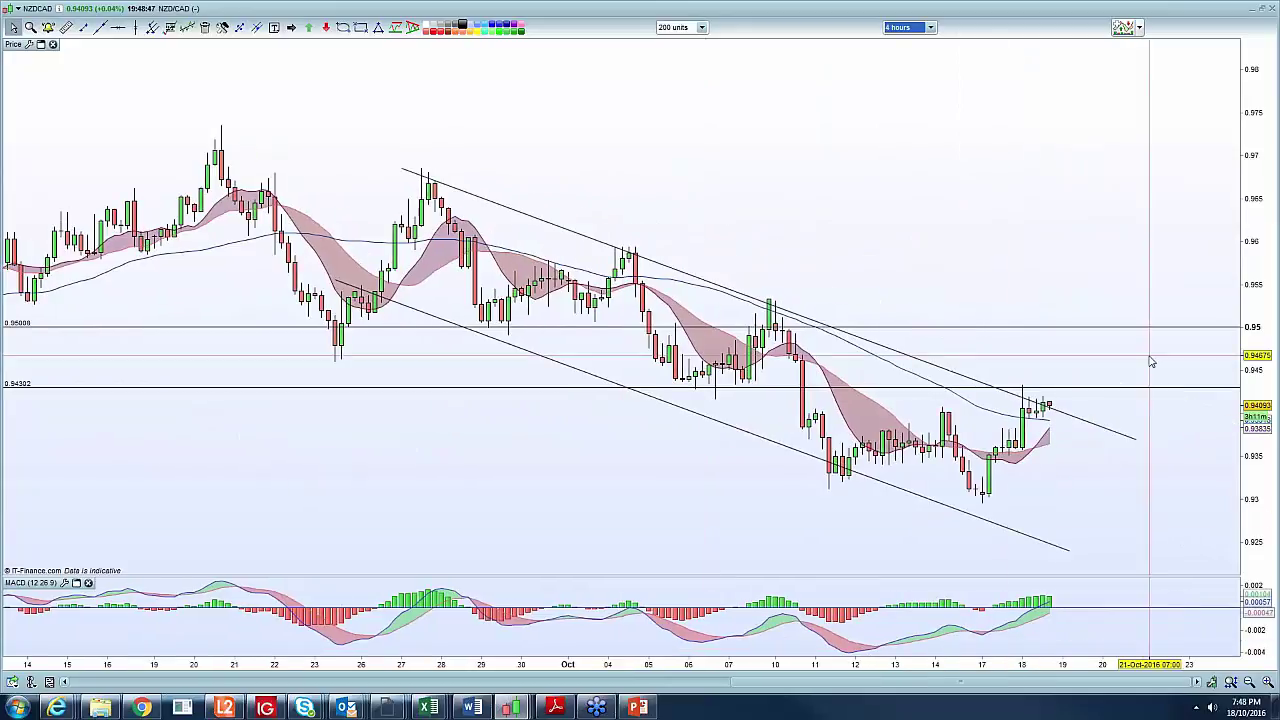
{"action": "mouse_move", "coordinate": [1137, 427]}
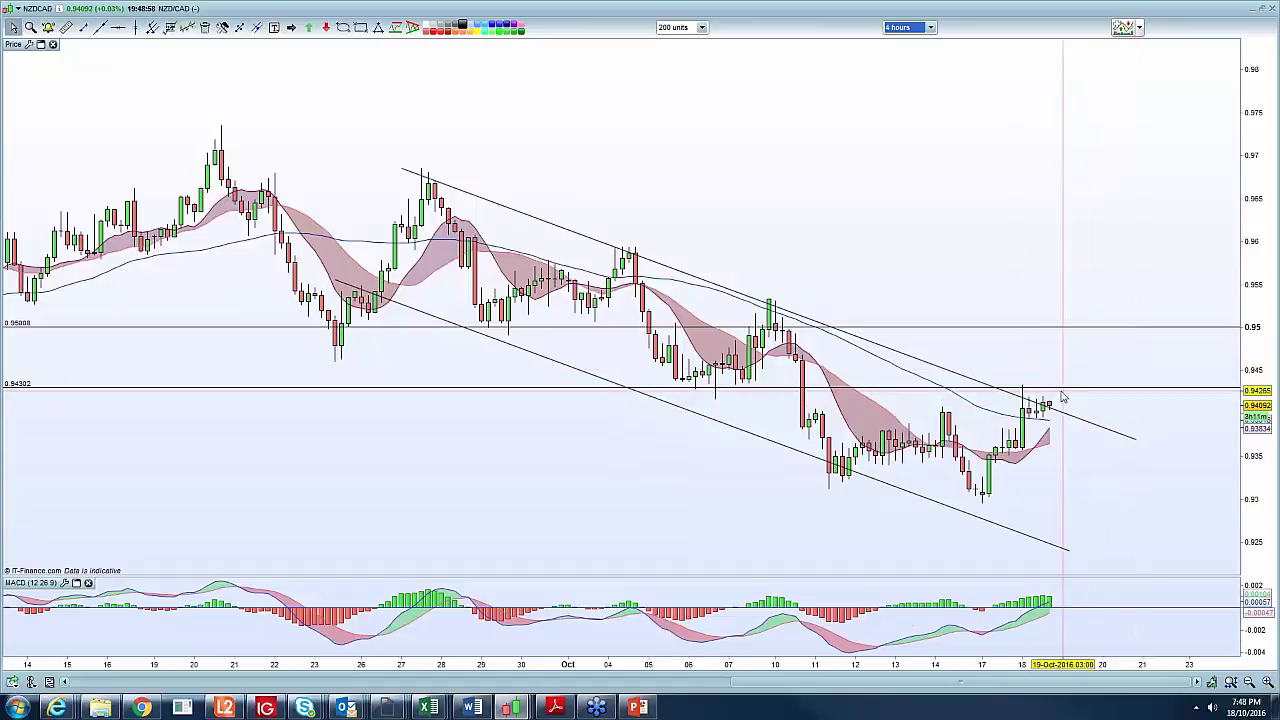
{"action": "mouse_move", "coordinate": [1120, 215]}
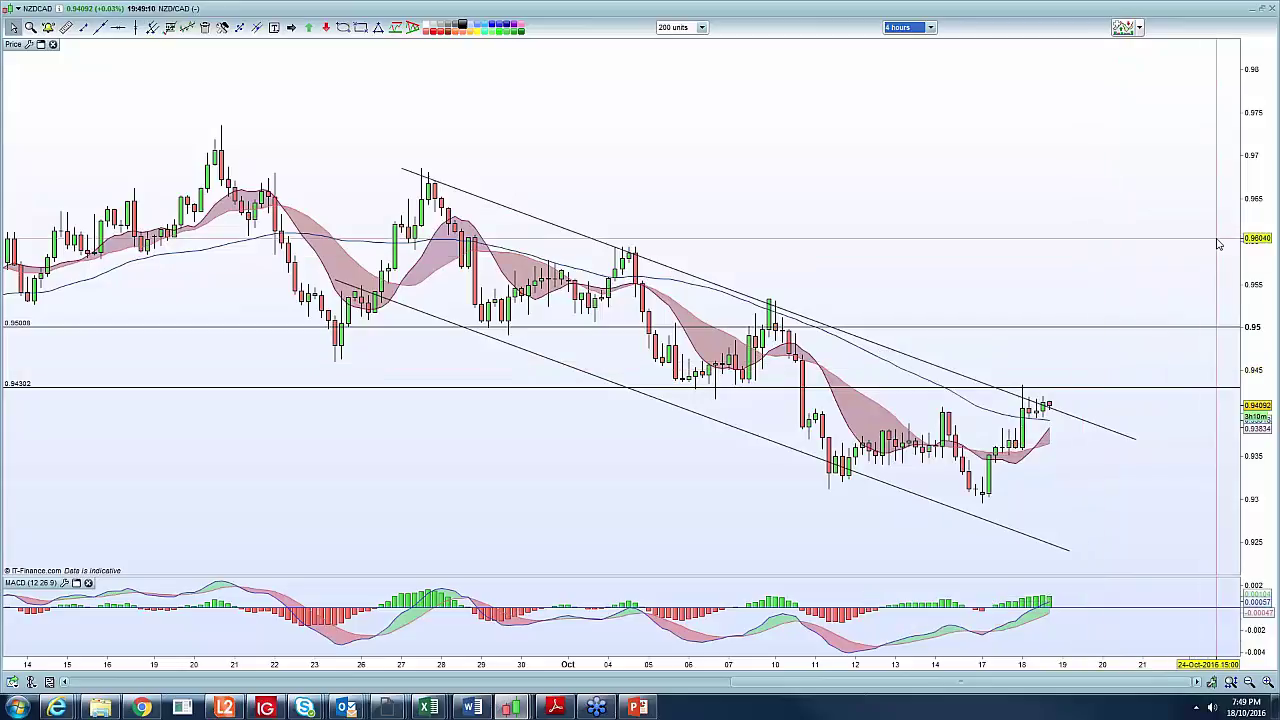
{"action": "mouse_move", "coordinate": [1218, 244]}
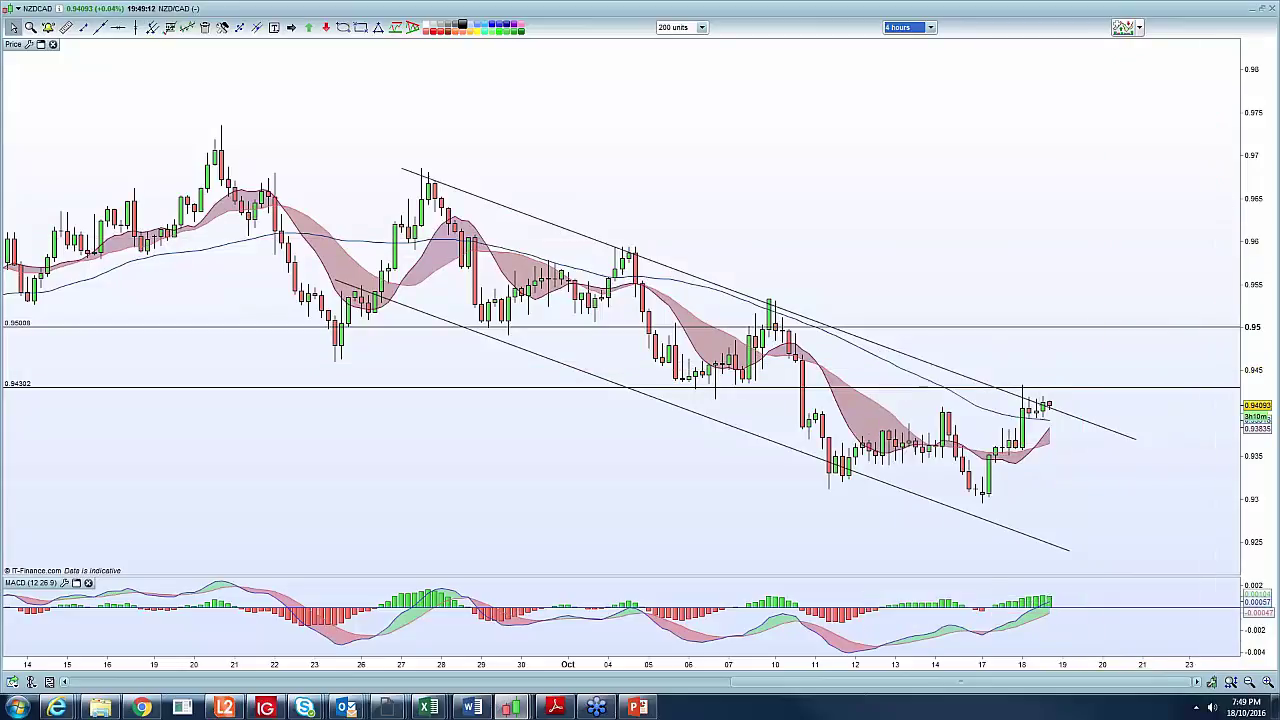
Return to the three-chart layout for EURCAD, set the third chart to daily and maximize it with free space after the latest candle
{"action": "left_click", "coordinate": [1262, 9]}
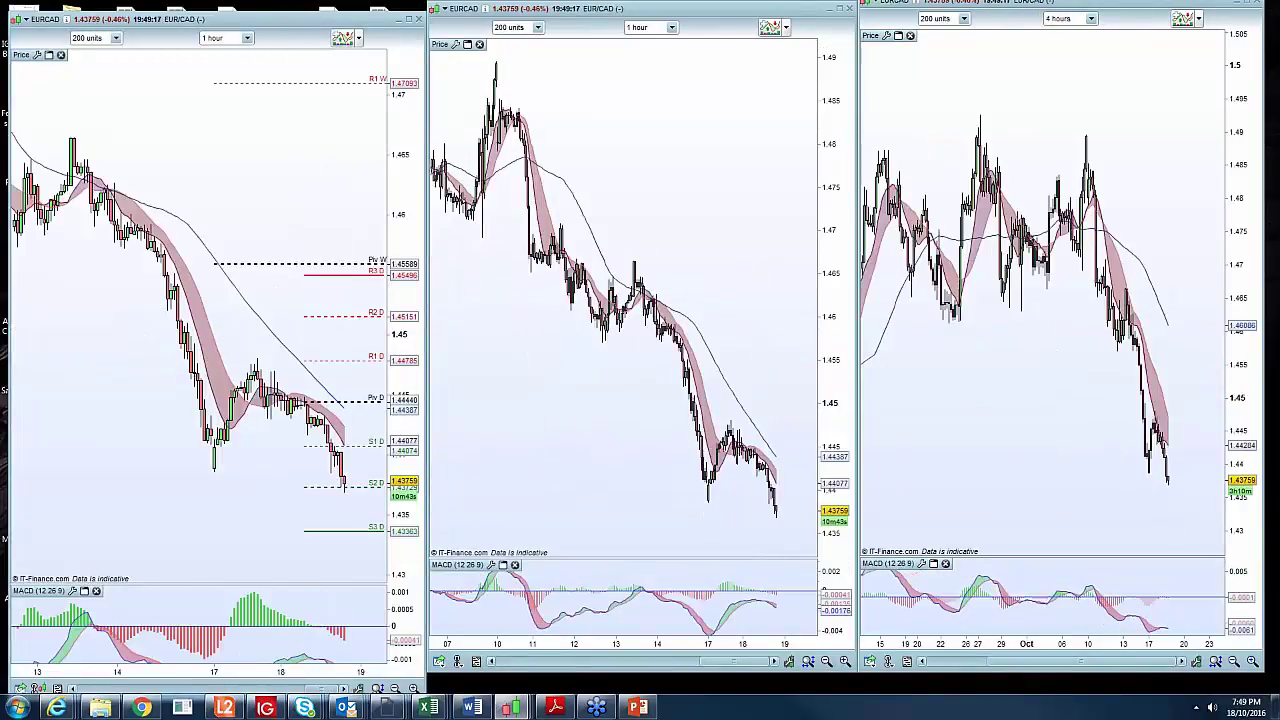
{"action": "left_click", "coordinate": [1090, 18]}
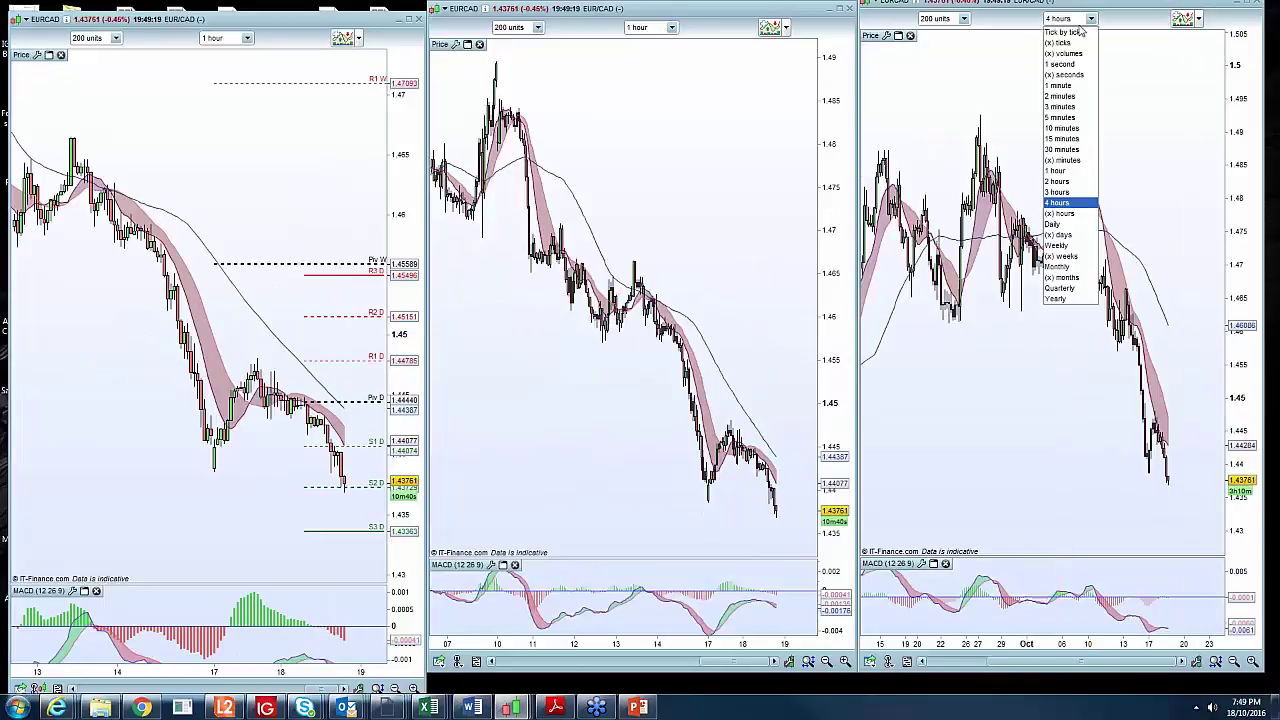
{"action": "left_click", "coordinate": [1069, 225]}
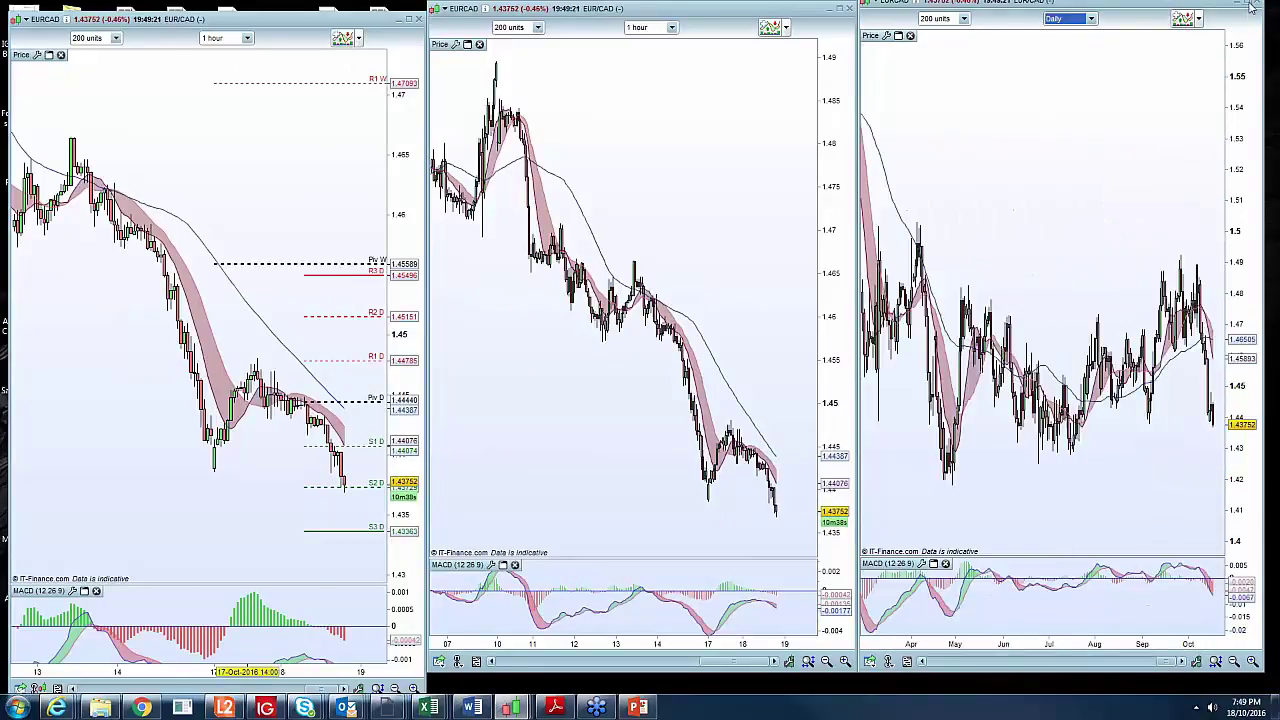
{"action": "left_click", "coordinate": [1247, 2]}
{"action": "left_click_drag", "start_coordinate": [638, 665], "coordinate": [360, 661]}
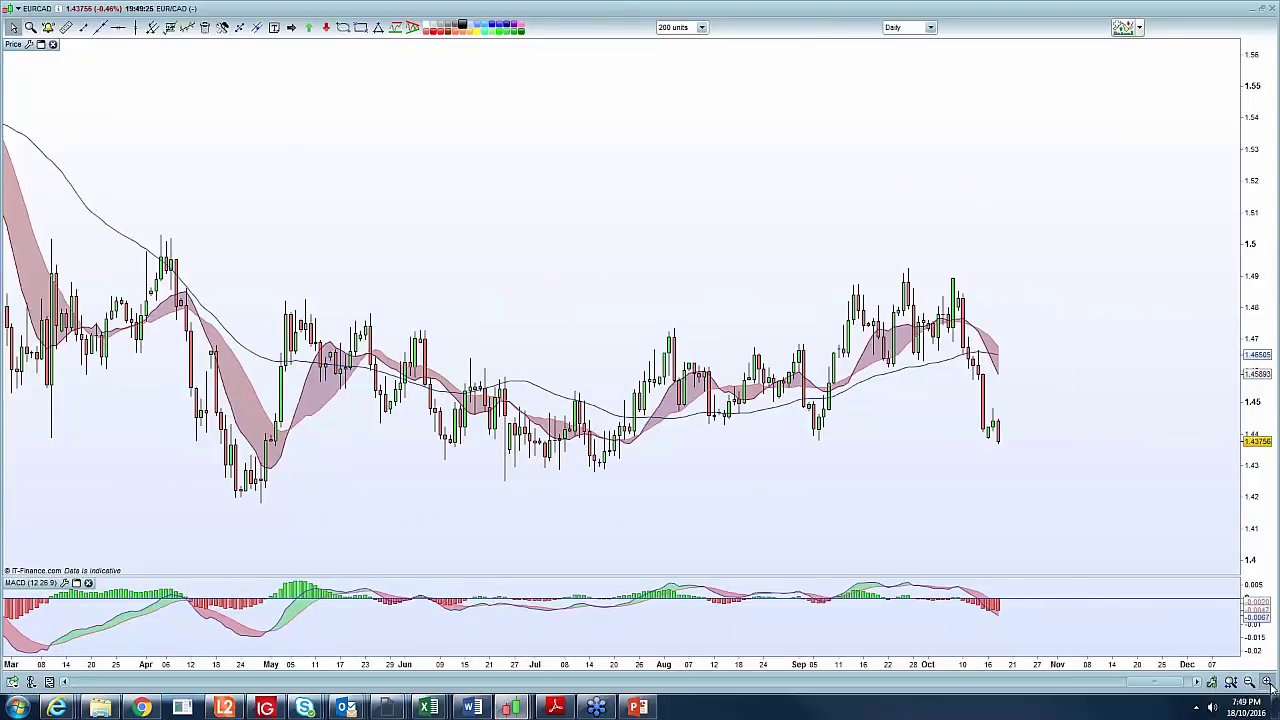
Draw horizontal lines on the daily EURCAD chart at 1.46648 and 1.46273
{"action": "scroll", "coordinate": [695, 328], "scroll_direction": "up", "scroll_amount": 2}
{"action": "left_click", "coordinate": [118, 29]}
{"action": "left_click", "coordinate": [592, 271]}
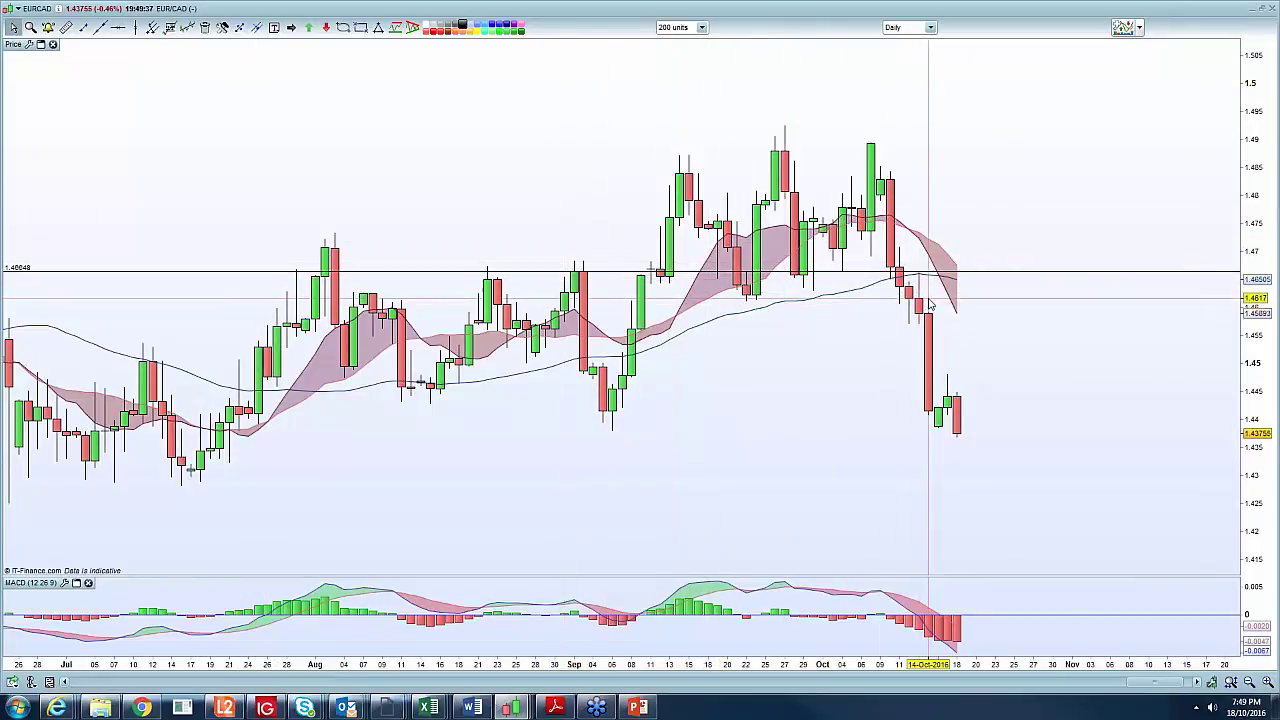
{"action": "mouse_move", "coordinate": [930, 303]}
{"action": "left_click", "coordinate": [117, 27]}
{"action": "left_click", "coordinate": [362, 216]}
{"action": "left_click", "coordinate": [354, 292]}
{"action": "key", "text": "Escape"}
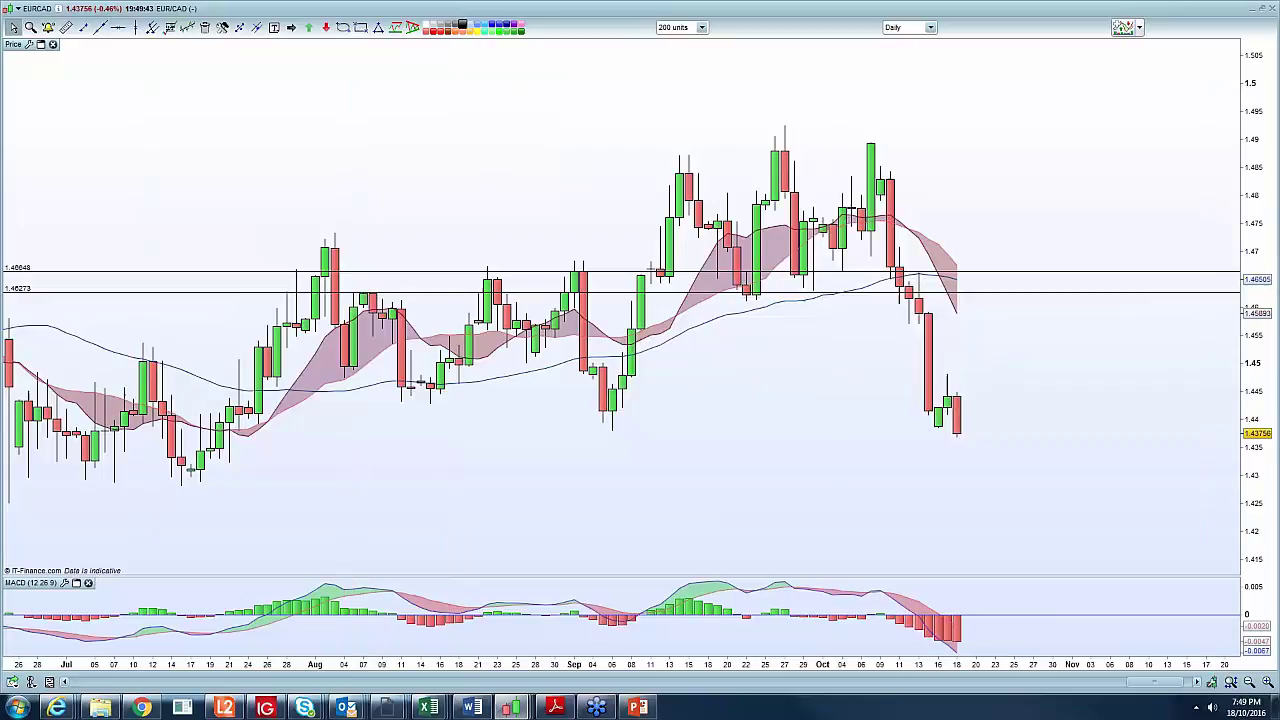
Mark the September–October support freehand and compare it with the Trading Price Action slide in PowerPoint, returning to the daily EURCAD chart
{"action": "left_click_drag", "start_coordinate": [782, 282], "coordinate": [947, 286]}
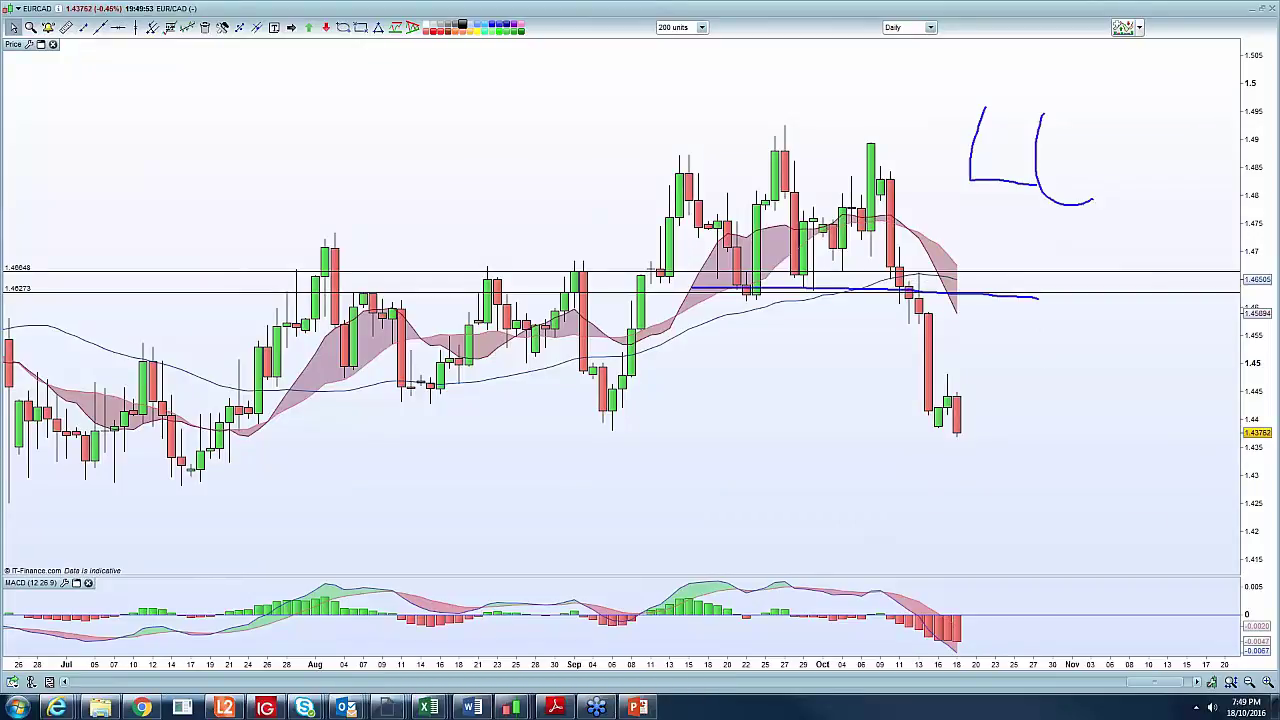
{"action": "left_click", "coordinate": [649, 711]}
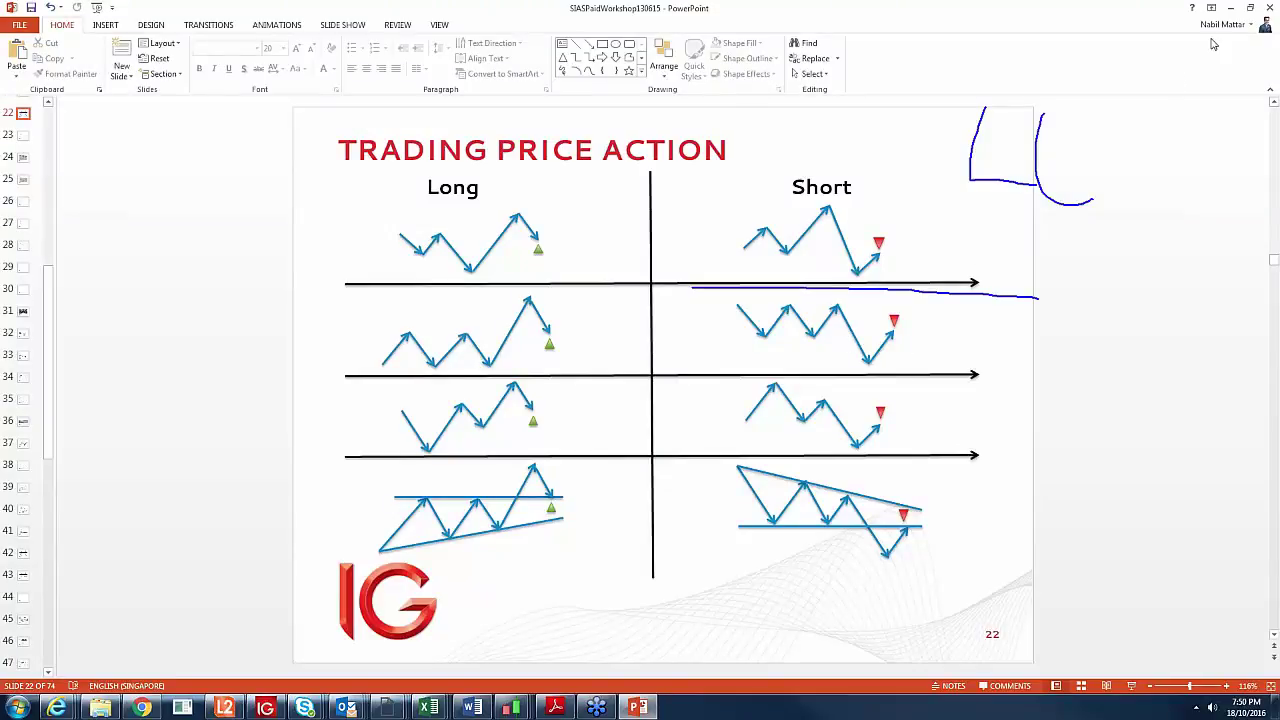
{"action": "left_click", "coordinate": [1231, 8]}
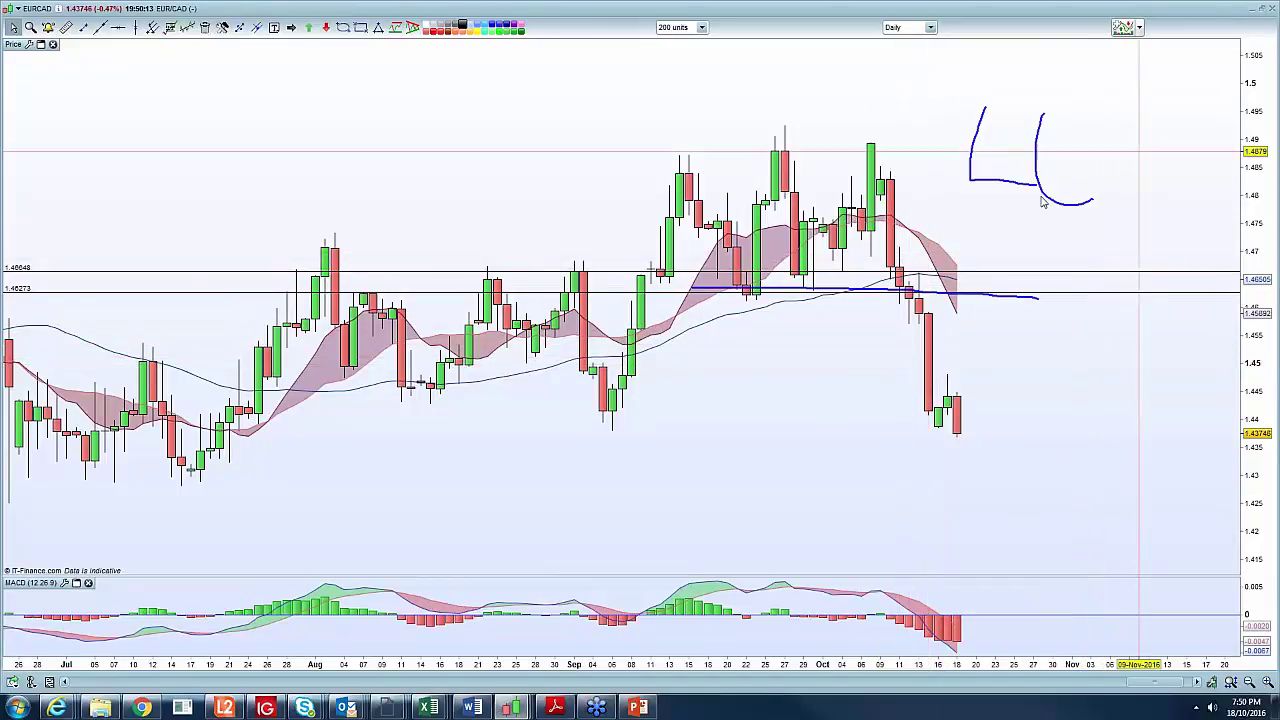
Set the middle EURCAD chart to 4 hours, maximize it and place a red down arrow above the 17 October swing high
{"action": "left_click", "coordinate": [1261, 8]}
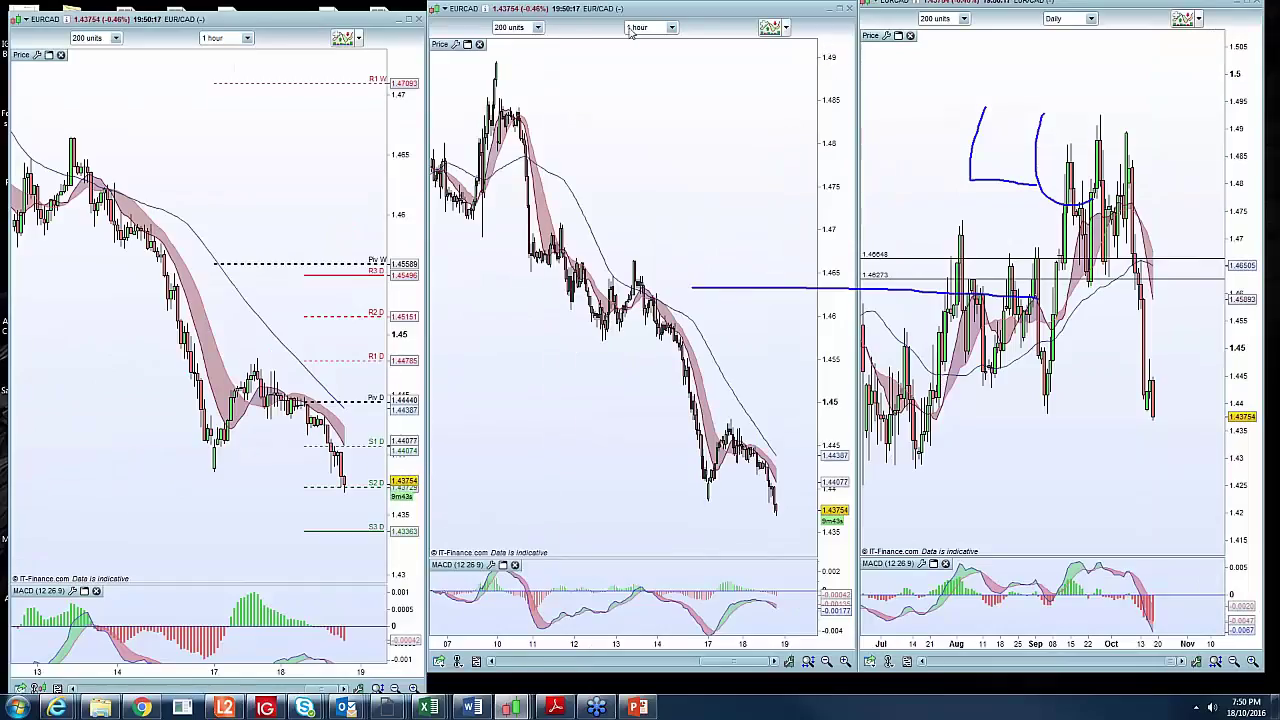
{"action": "left_click", "coordinate": [632, 28]}
{"action": "left_click", "coordinate": [650, 217]}
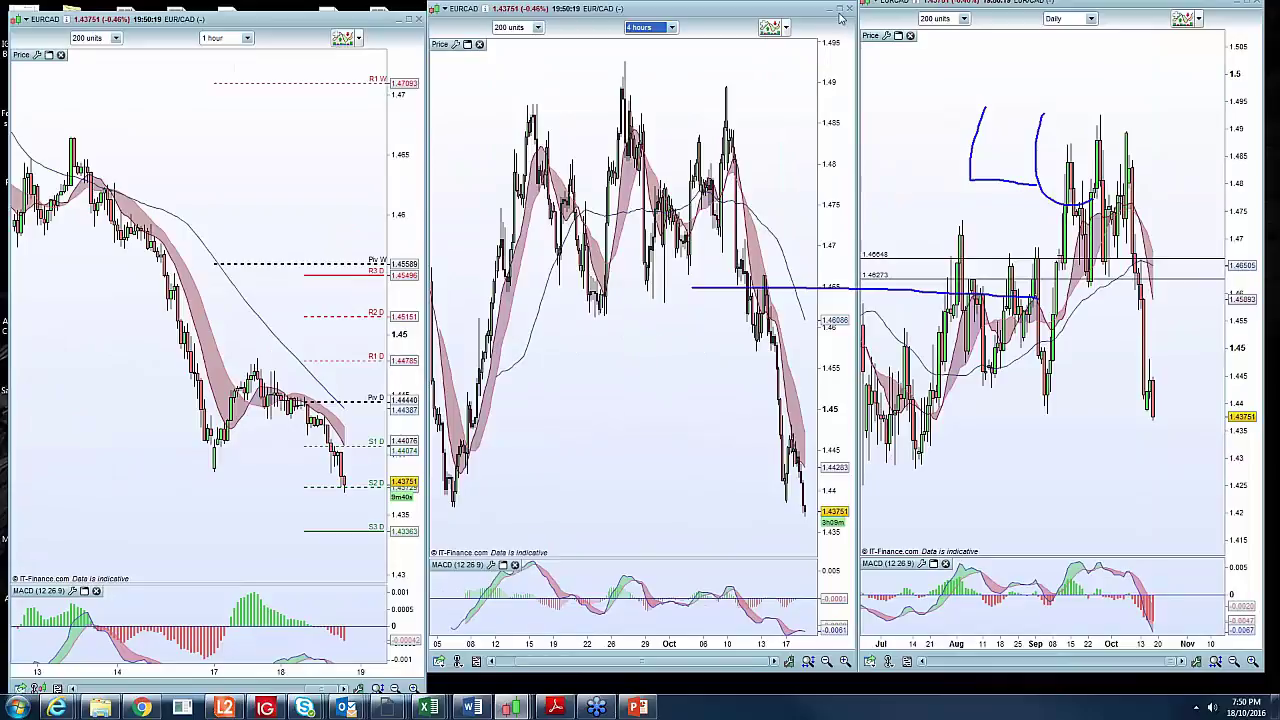
{"action": "left_click", "coordinate": [839, 8]}
{"action": "scroll", "coordinate": [1050, 427], "scroll_direction": "up", "scroll_amount": 3}
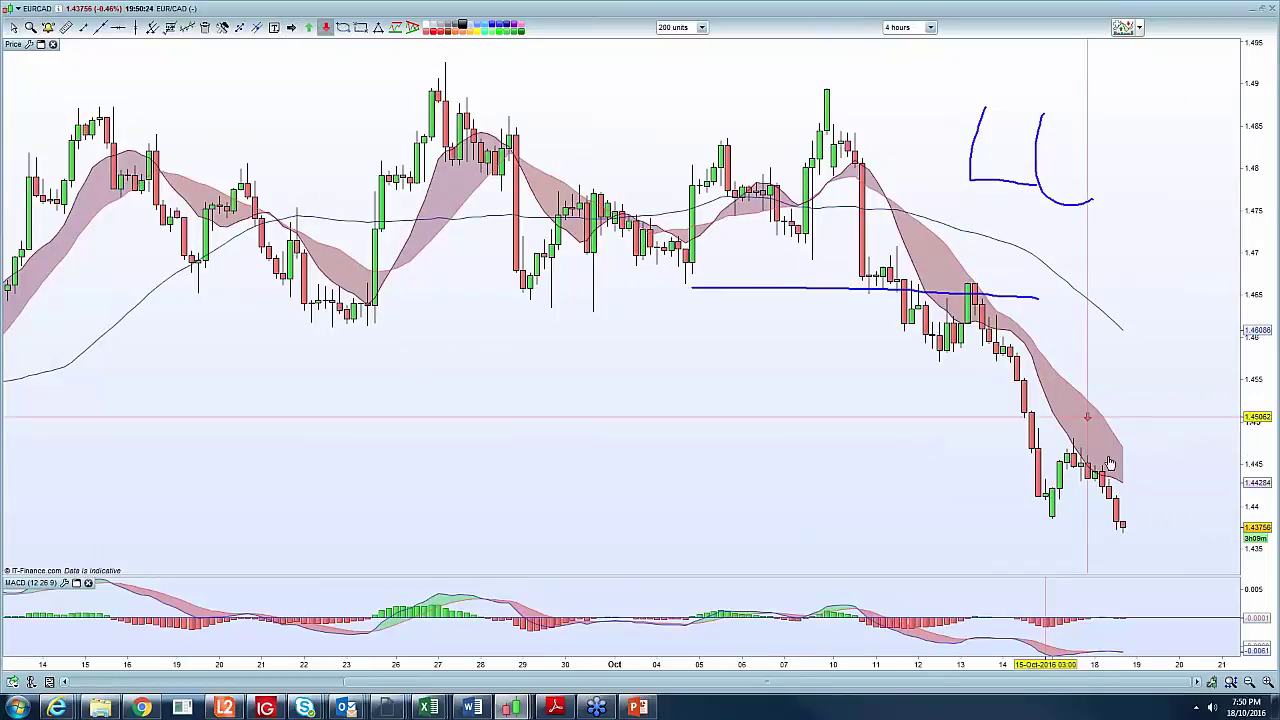
{"action": "left_click", "coordinate": [1074, 417]}
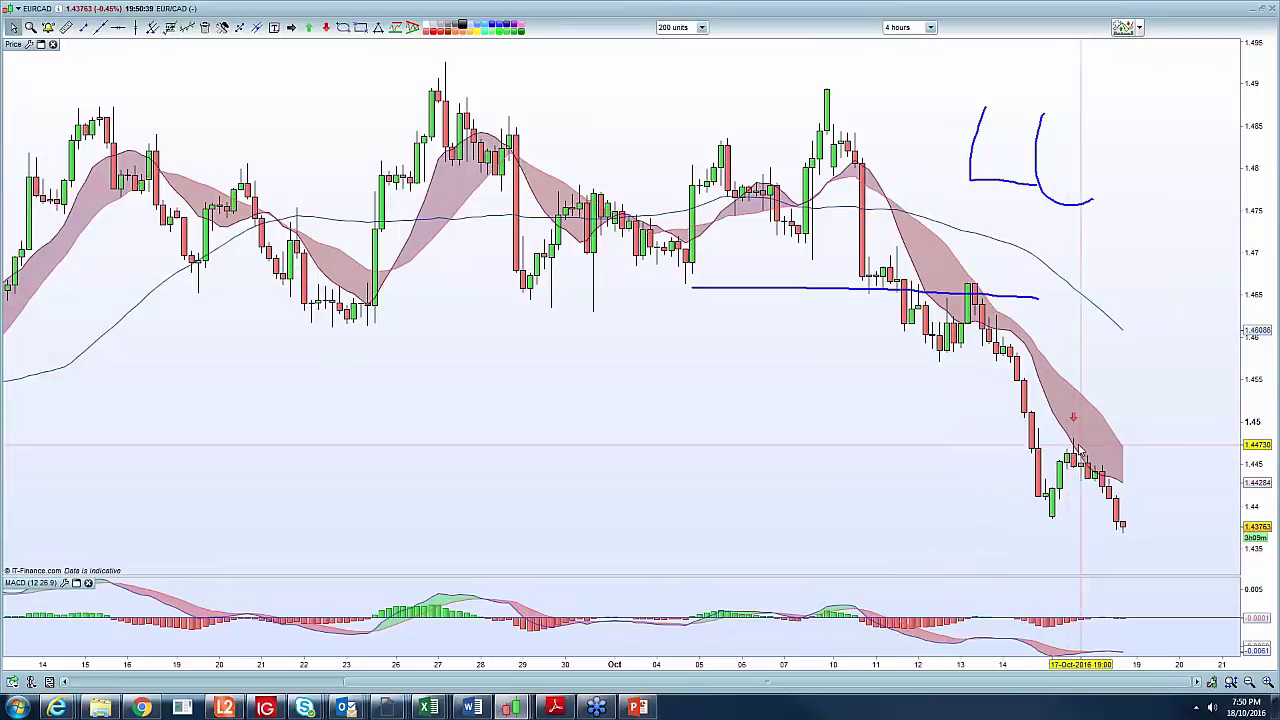
Draw a horizontal line at 1.44733 on the daily EURCAD chart, clear the old freehand marks and circle the touches along it
{"action": "left_click", "coordinate": [1263, 10]}
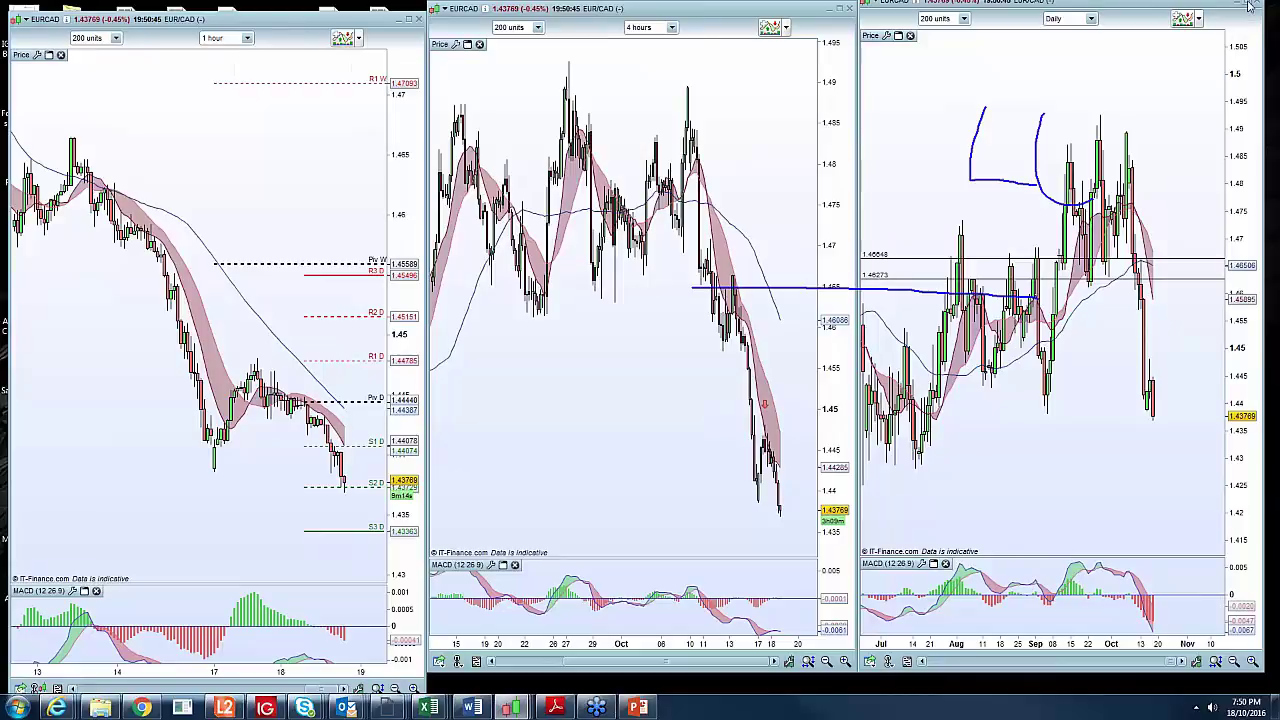
{"action": "left_click", "coordinate": [1249, 5]}
{"action": "left_click", "coordinate": [1250, 682]}
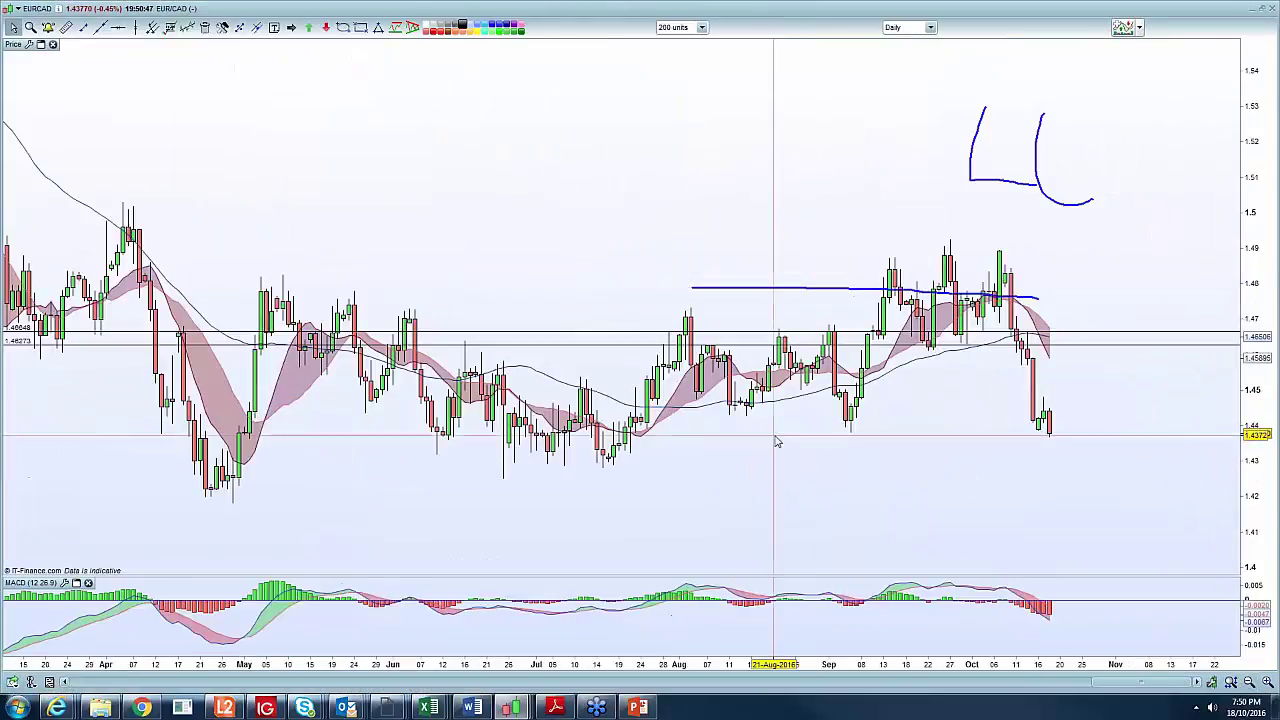
{"action": "left_click", "coordinate": [118, 28]}
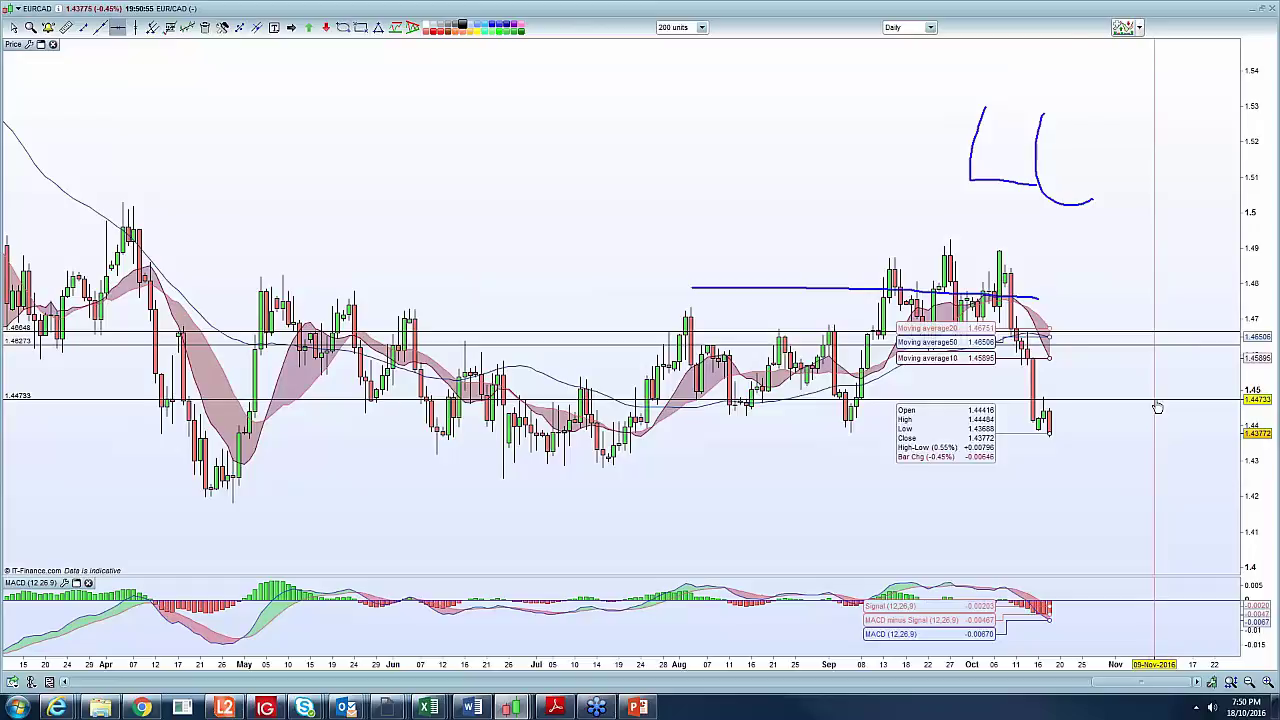
{"action": "left_click_drag", "start_coordinate": [1256, 208], "coordinate": [1259, 388]}
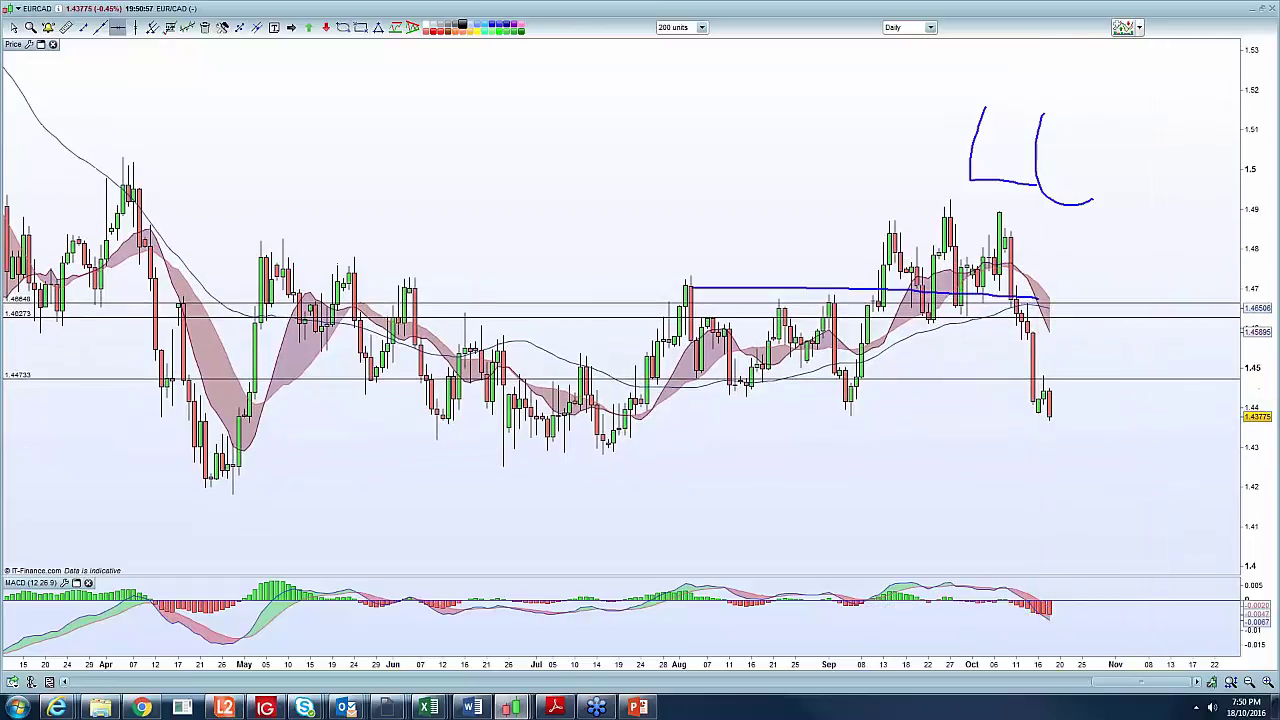
{"action": "key", "text": "Escape"}
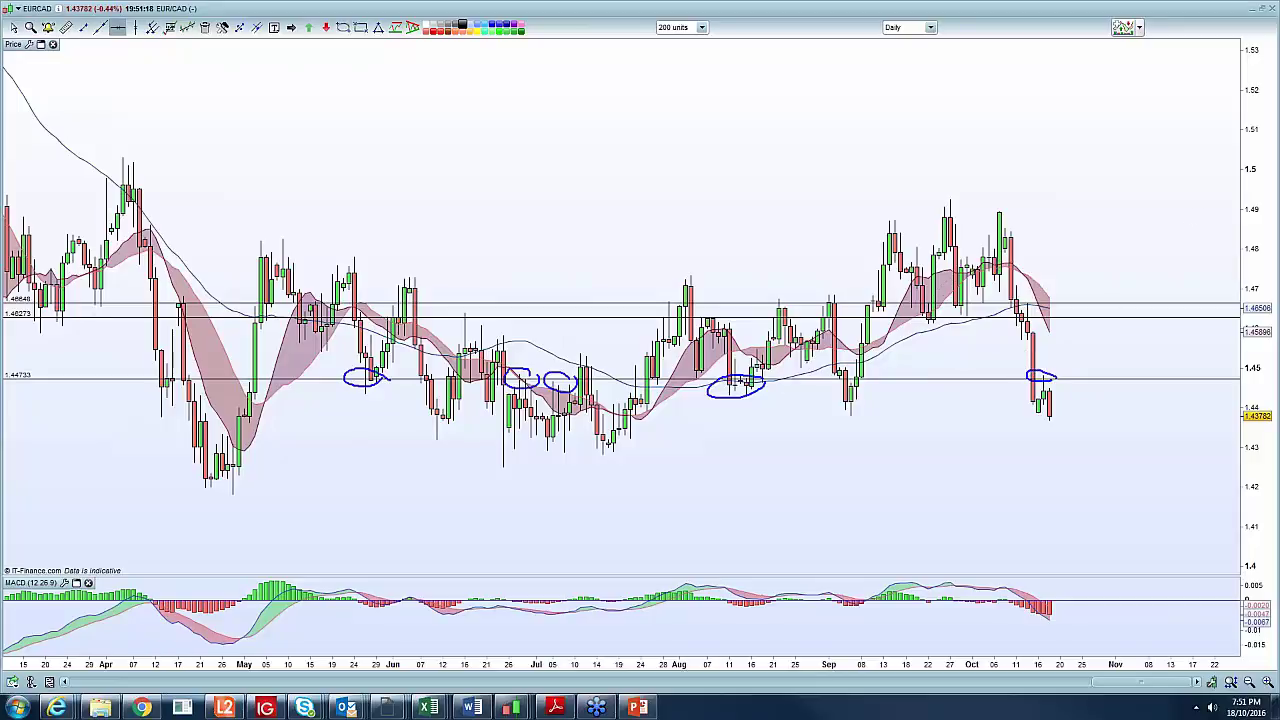
Switch the EURCAD chart to 4 hours and try a horizontal line around the 17 October swing high
{"action": "left_click", "coordinate": [910, 27]}
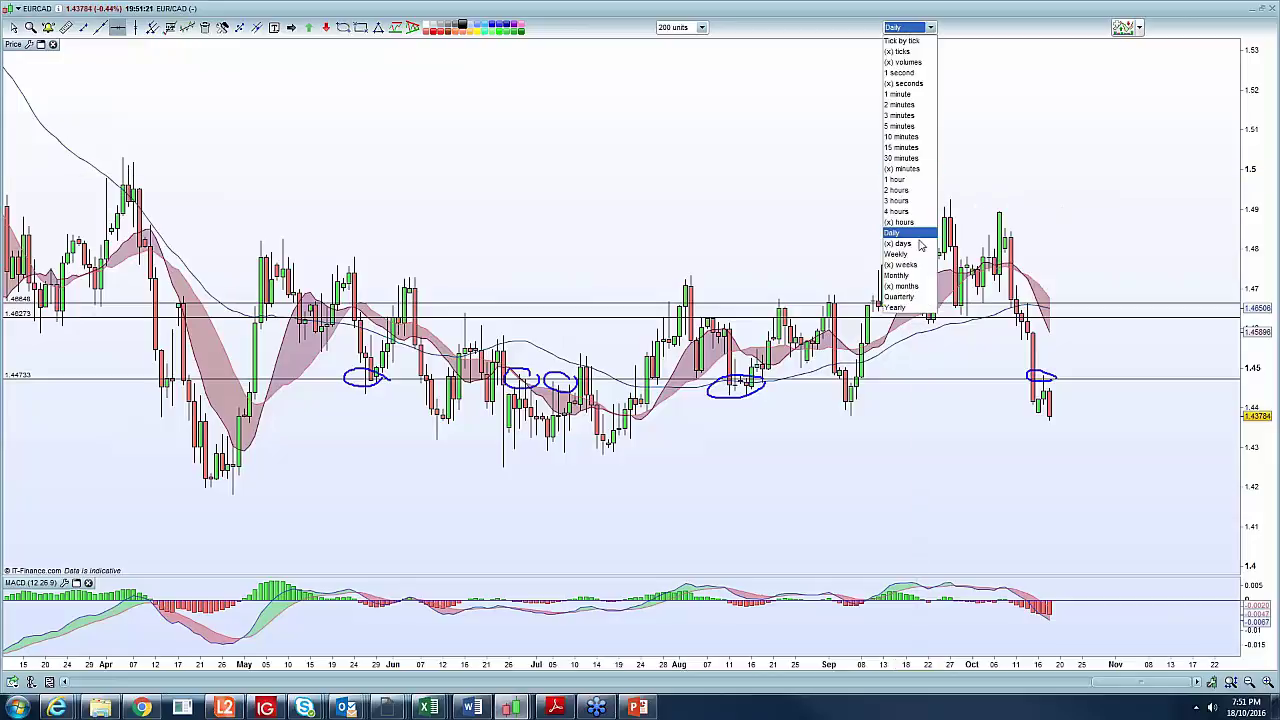
{"action": "left_click", "coordinate": [918, 213]}
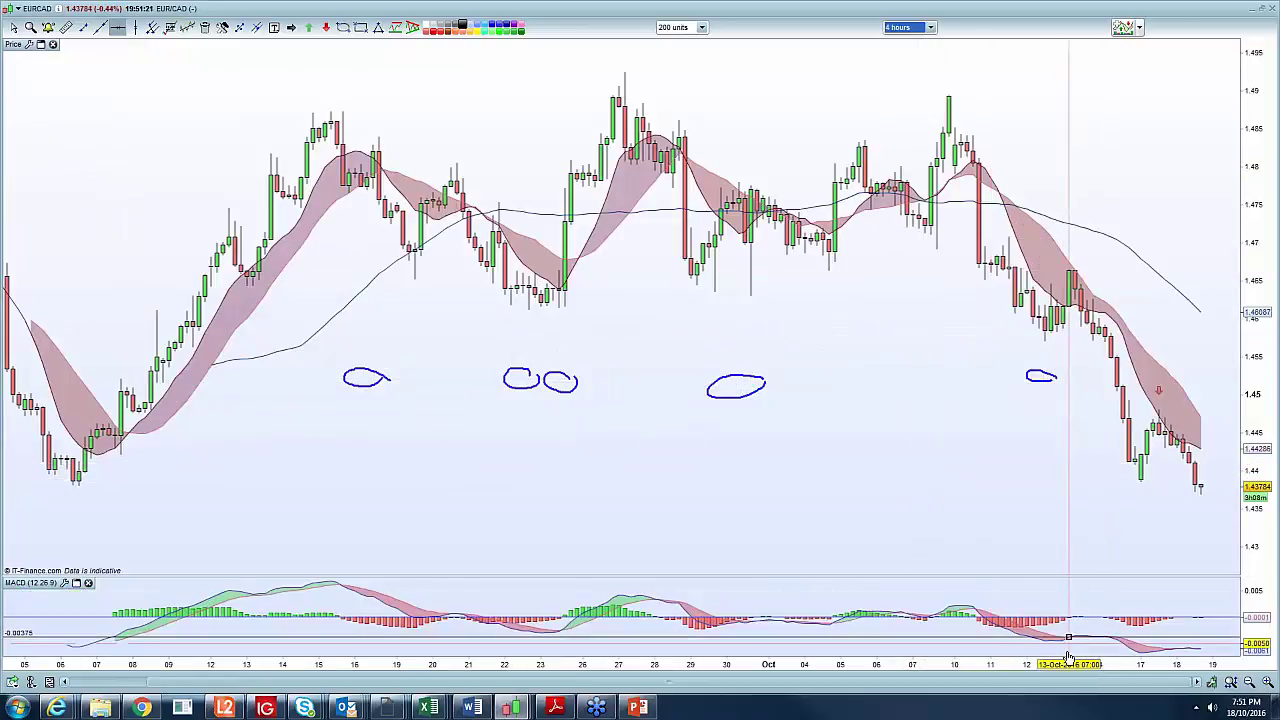
{"action": "left_click_drag", "start_coordinate": [1065, 668], "coordinate": [1025, 667]}
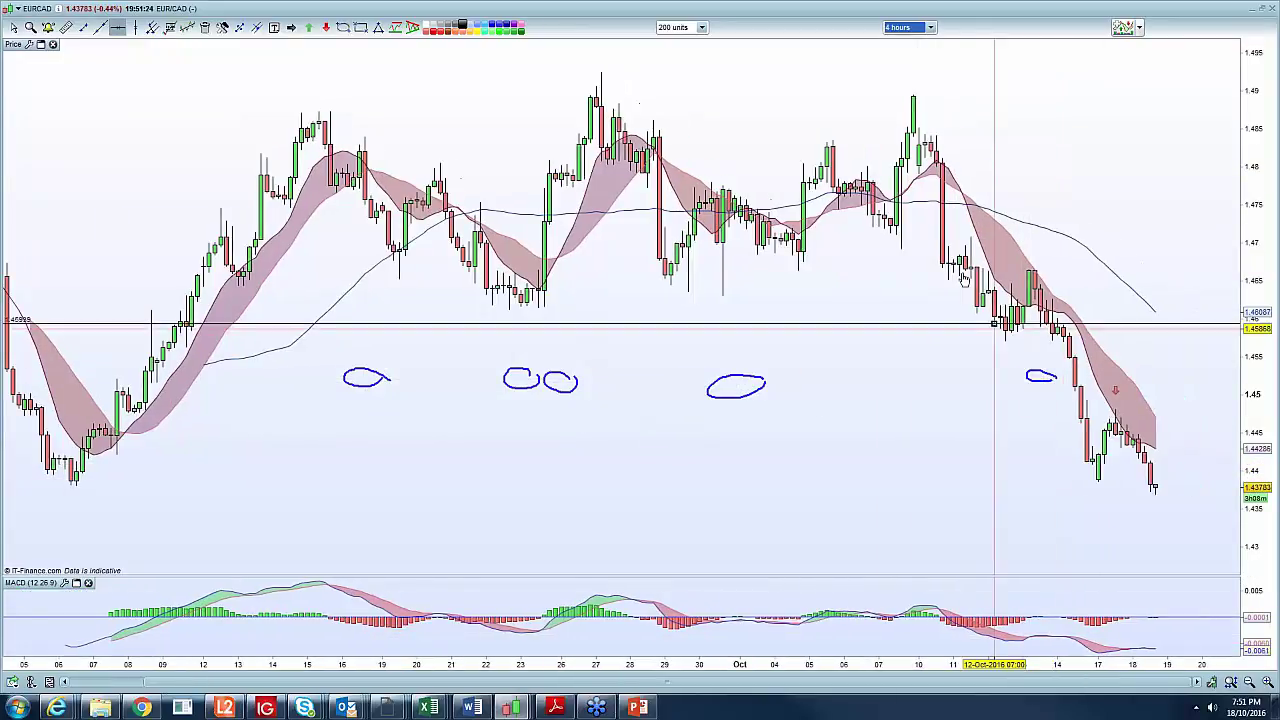
{"action": "left_click", "coordinate": [1110, 405]}
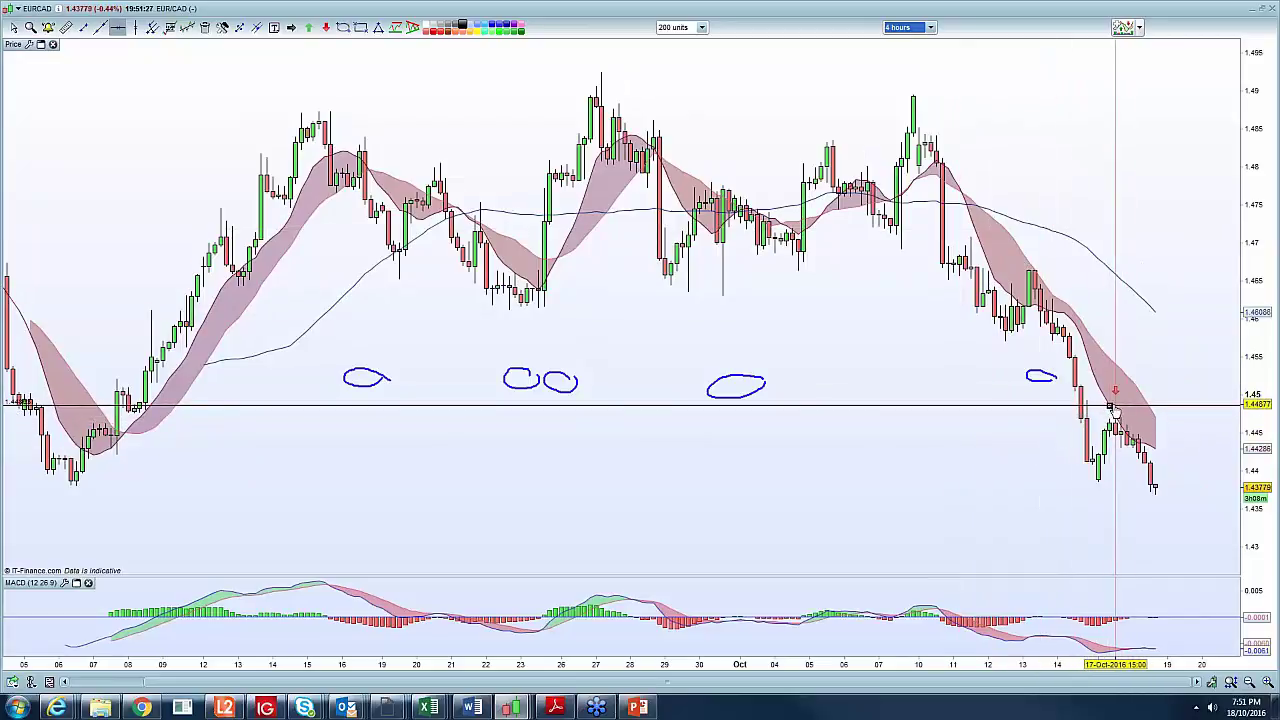
{"action": "mouse_move", "coordinate": [1191, 261]}
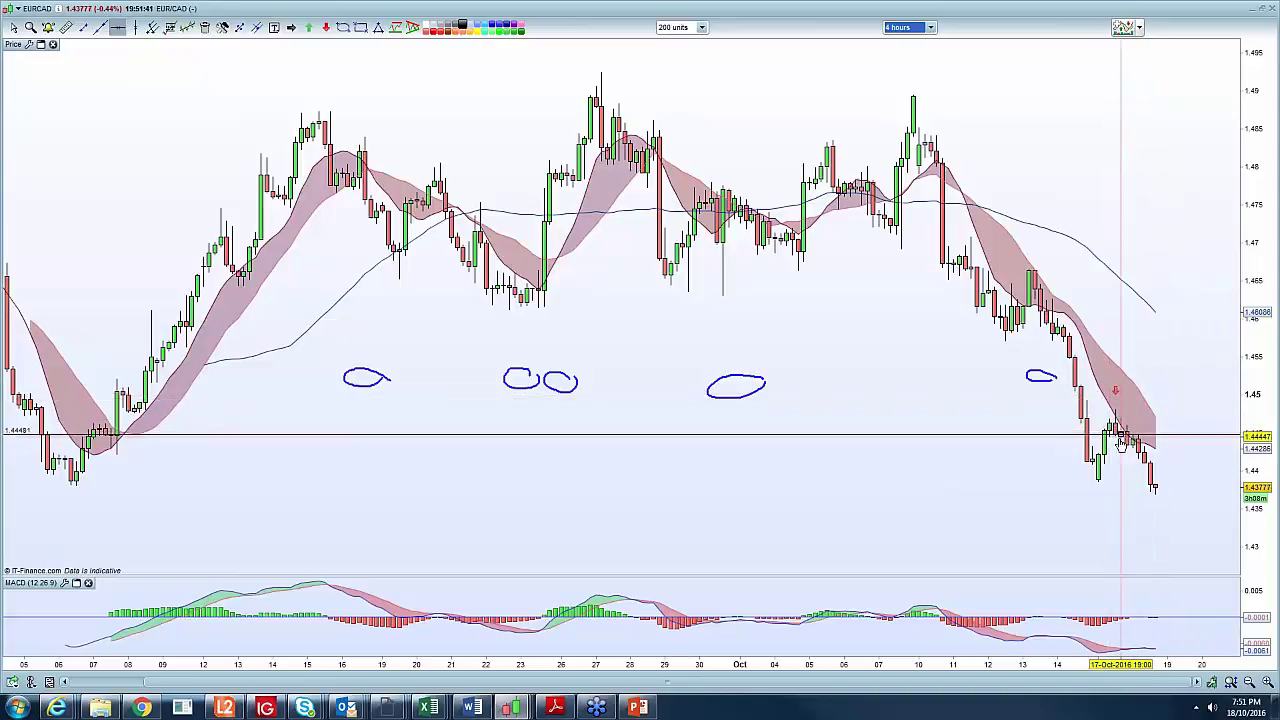
{"action": "key", "text": "Escape"}
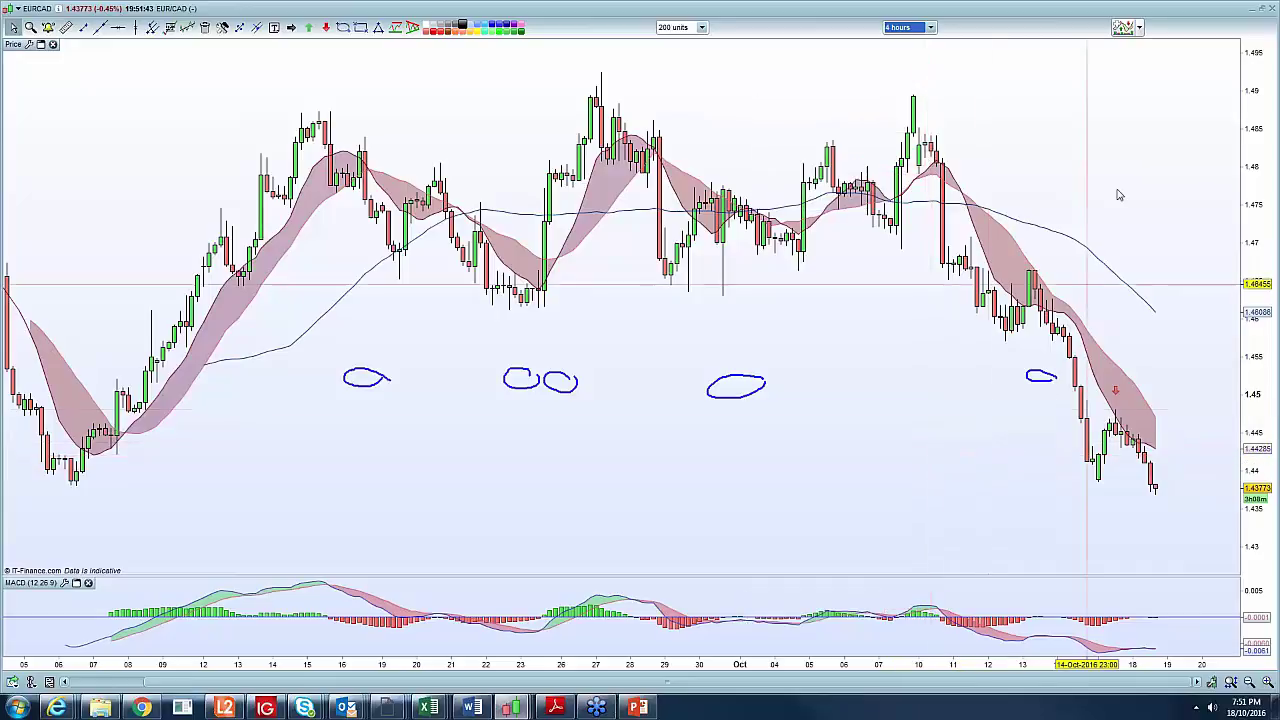
Set the EURCAD chart to weekly and draw a rising trend line under the lows from late 2015 to October 2016
{"action": "left_click", "coordinate": [919, 29]}
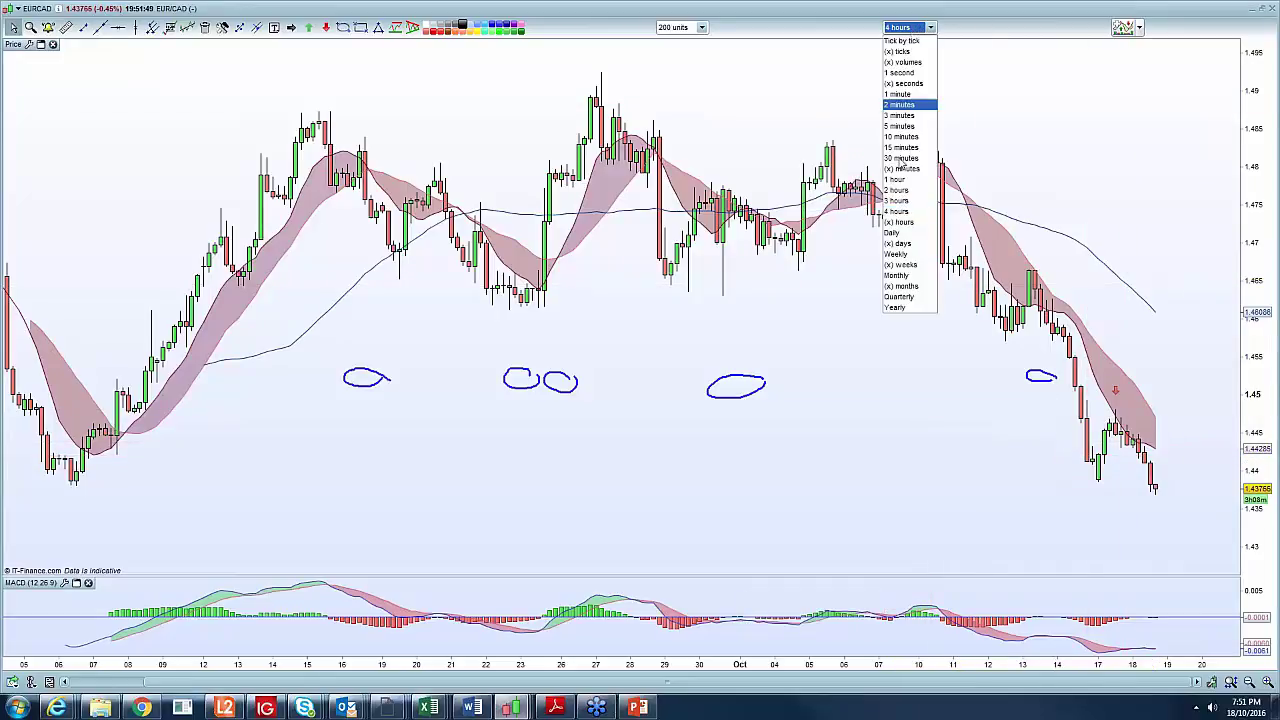
{"action": "left_click", "coordinate": [912, 248]}
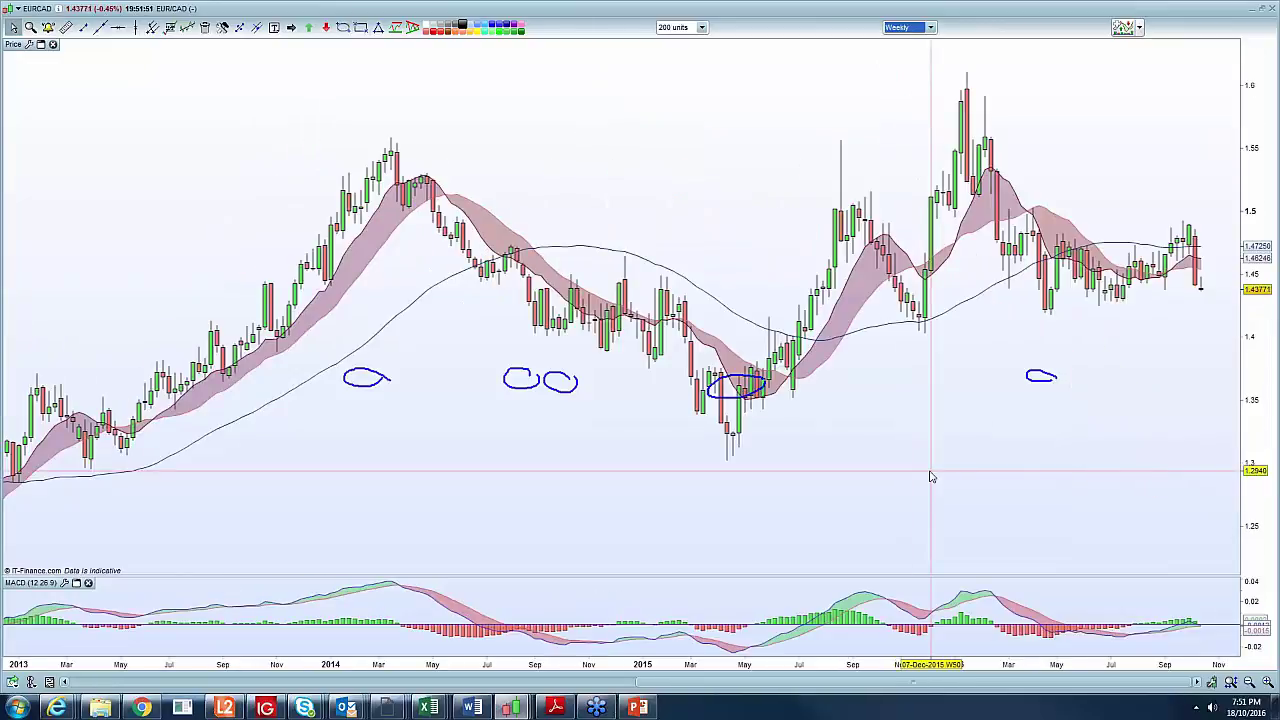
{"action": "left_click", "coordinate": [83, 27]}
{"action": "left_click_drag", "start_coordinate": [896, 335], "coordinate": [1231, 286]}
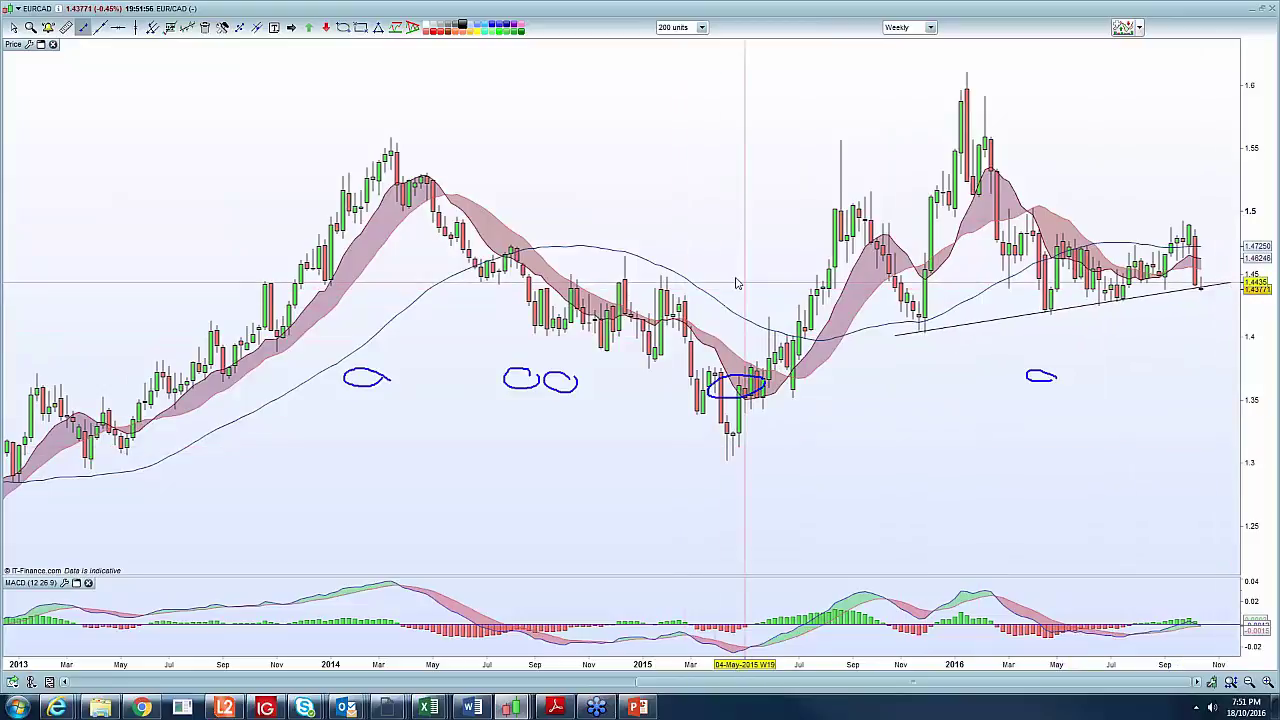
Return the EURCAD chart to daily and draw a horizontal line at 1.43743
{"action": "left_click", "coordinate": [908, 27]}
{"action": "left_click", "coordinate": [920, 233]}
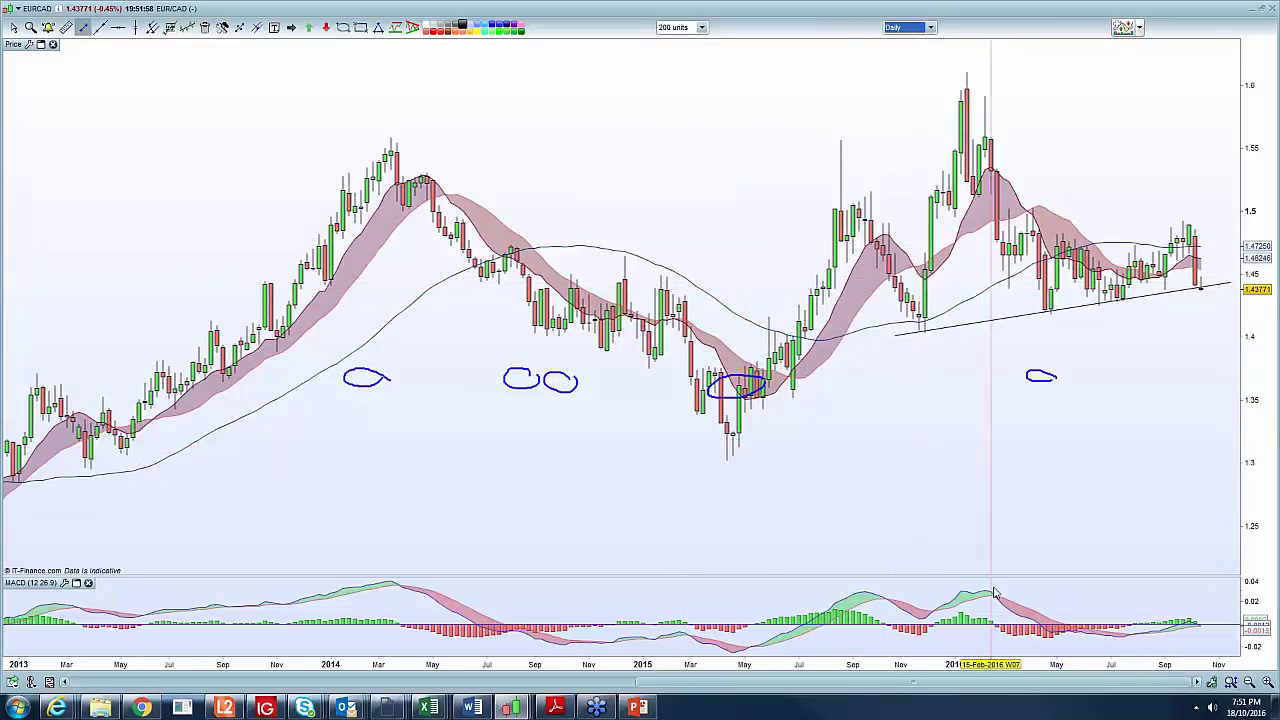
{"action": "left_click", "coordinate": [136, 28]}
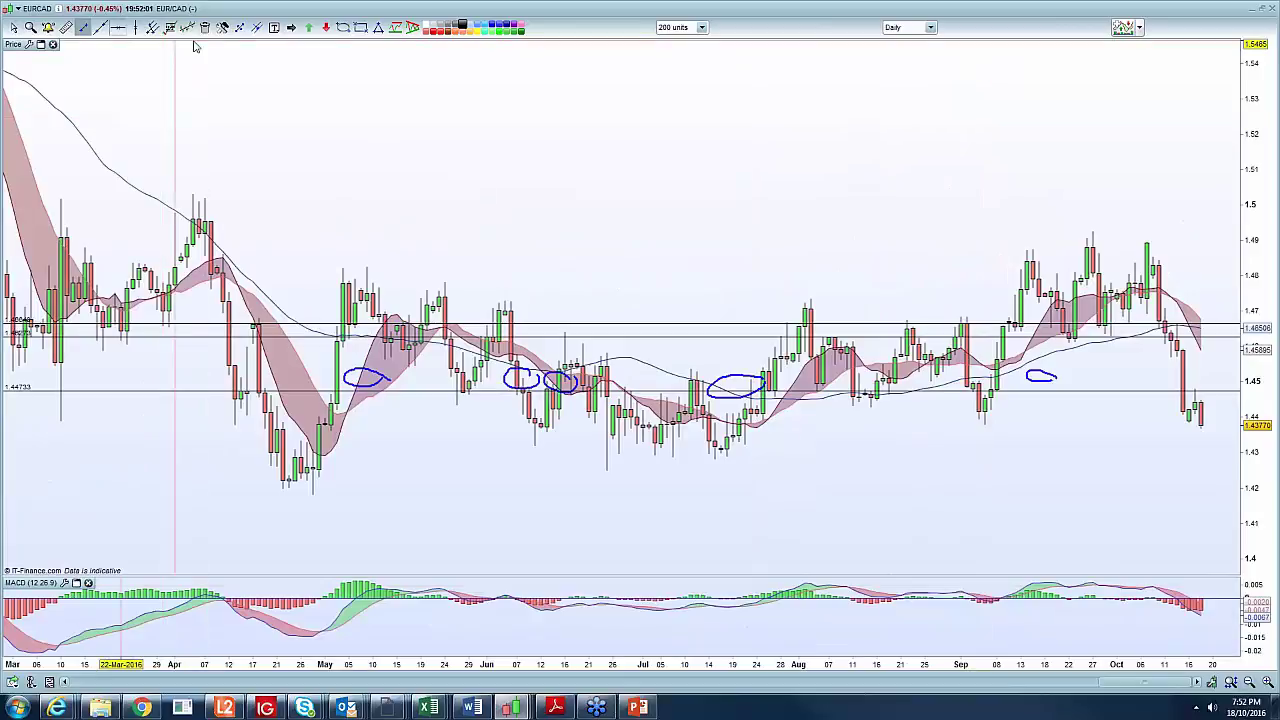
{"action": "left_click", "coordinate": [119, 28]}
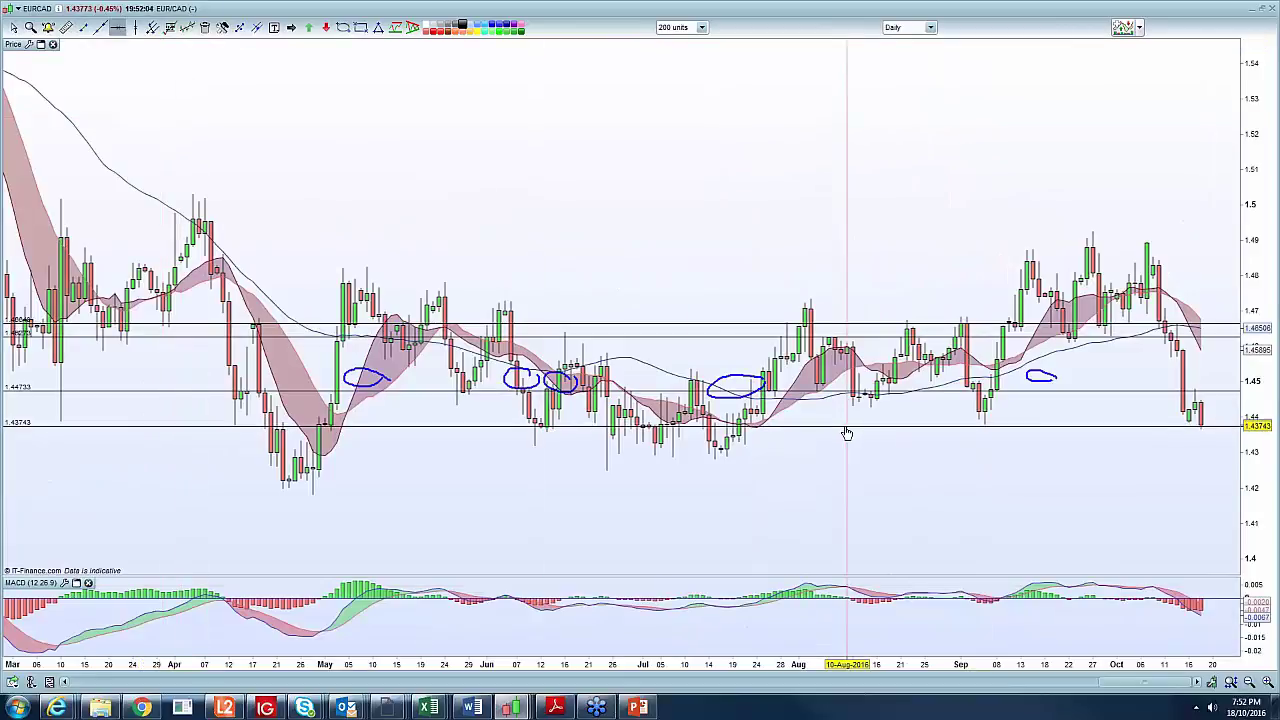
{"action": "left_click", "coordinate": [847, 428]}
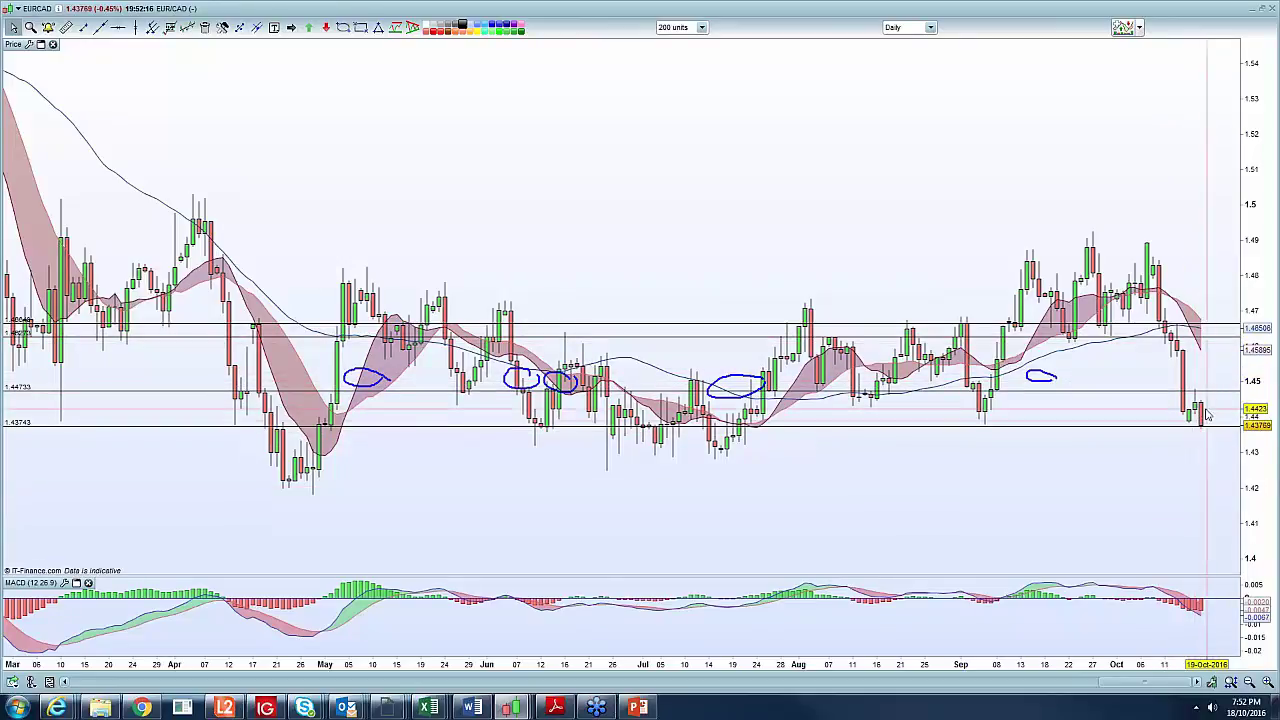
Examine the latest candles and MACD on the 4-hour EURCAD chart, then return to the daily timeframe
{"action": "left_click", "coordinate": [908, 28]}
{"action": "left_click", "coordinate": [917, 222]}
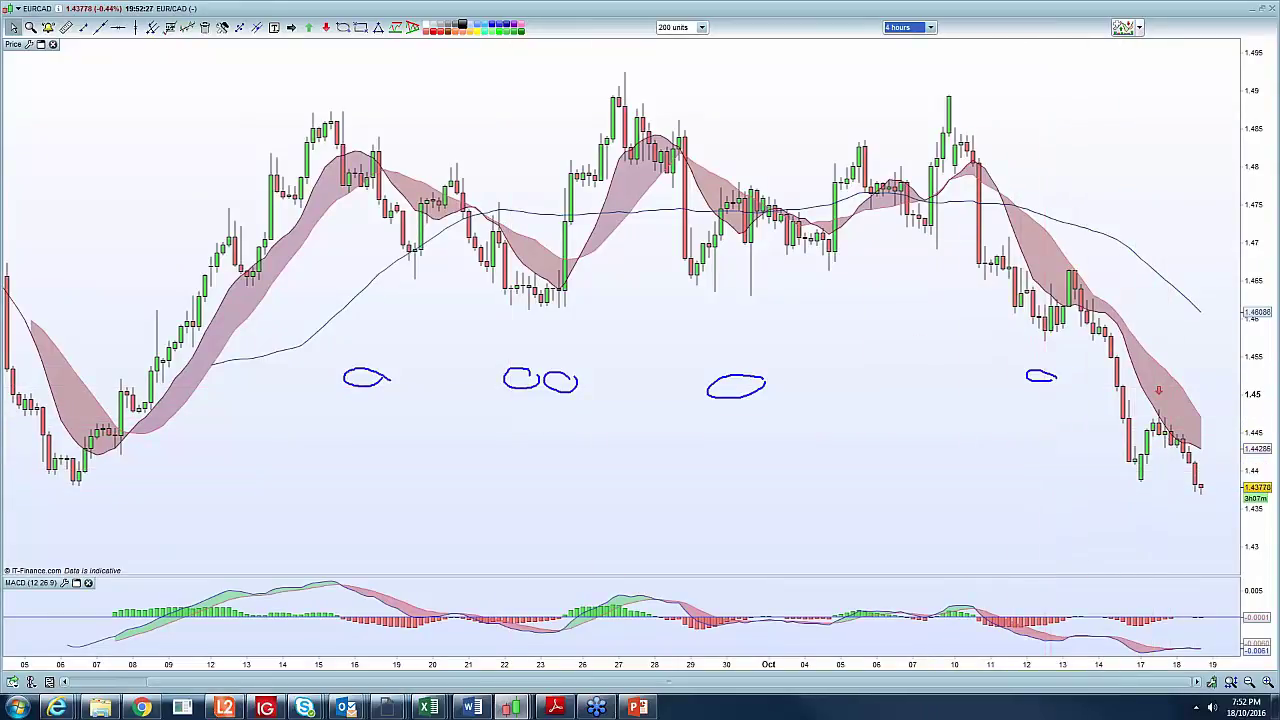
{"action": "left_click_drag", "start_coordinate": [1264, 612], "coordinate": [1270, 550]}
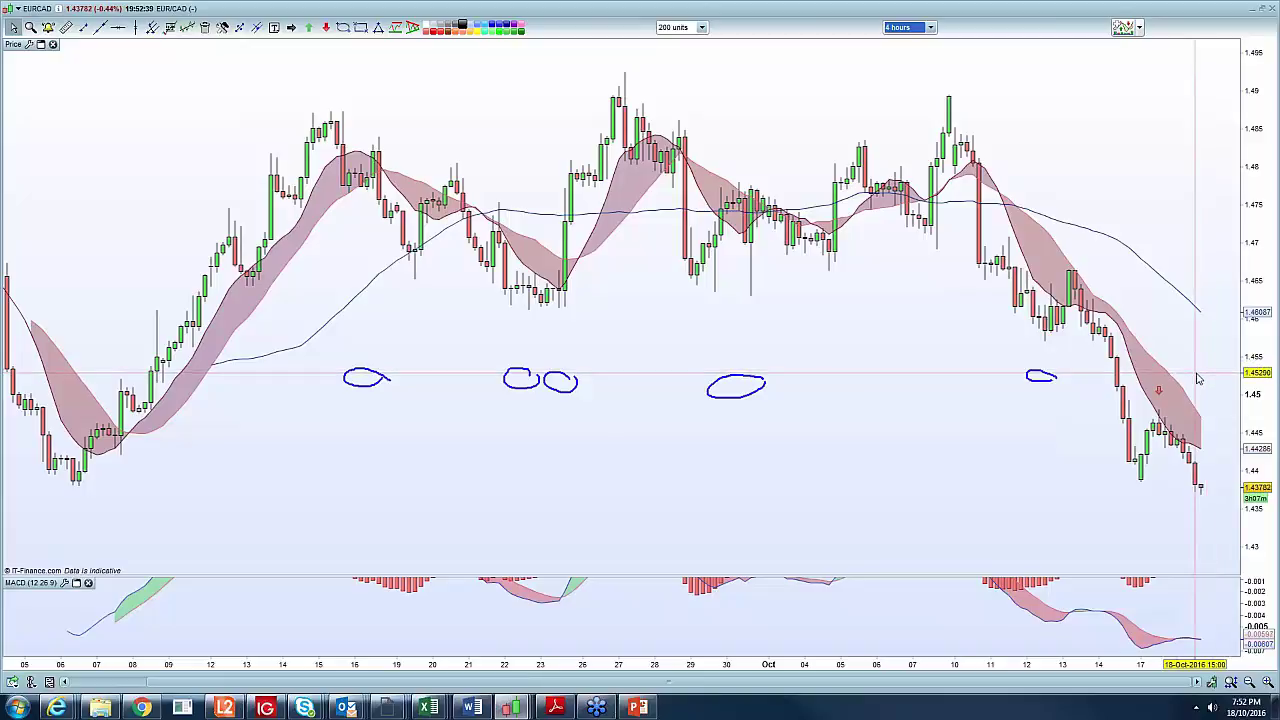
{"action": "left_click", "coordinate": [895, 28]}
{"action": "left_click", "coordinate": [912, 236]}
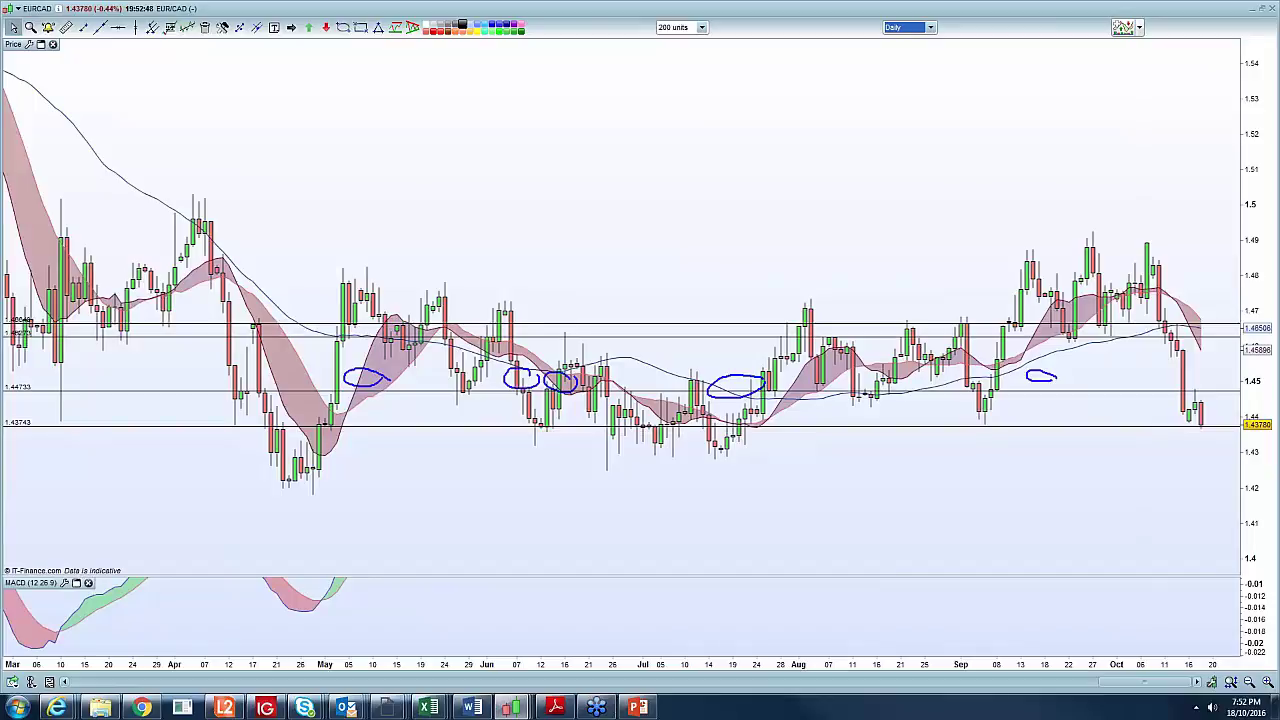
Restore the three-chart layout, maximize the daily AUDUSD chart, set it to weekly and examine price between resistance and the rising trend line
{"action": "left_click", "coordinate": [1263, 9]}
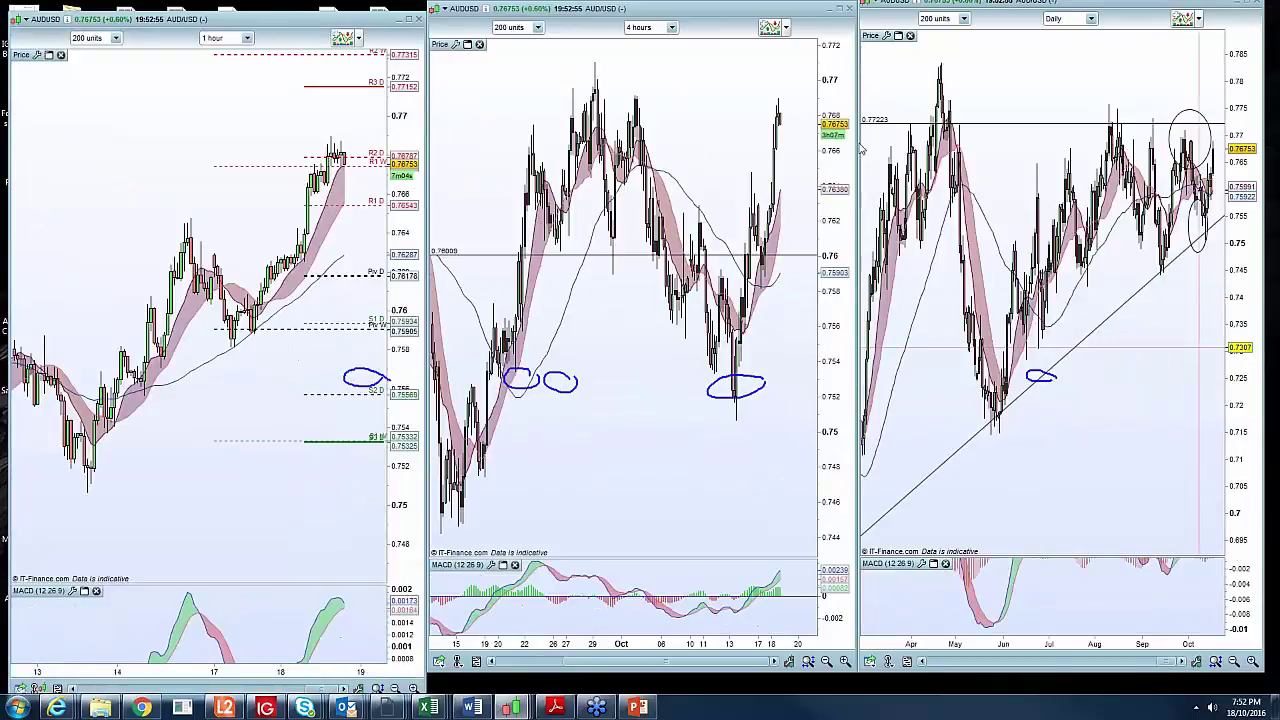
{"action": "left_click", "coordinate": [1245, 7]}
{"action": "left_click", "coordinate": [928, 27]}
{"action": "left_click", "coordinate": [910, 255]}
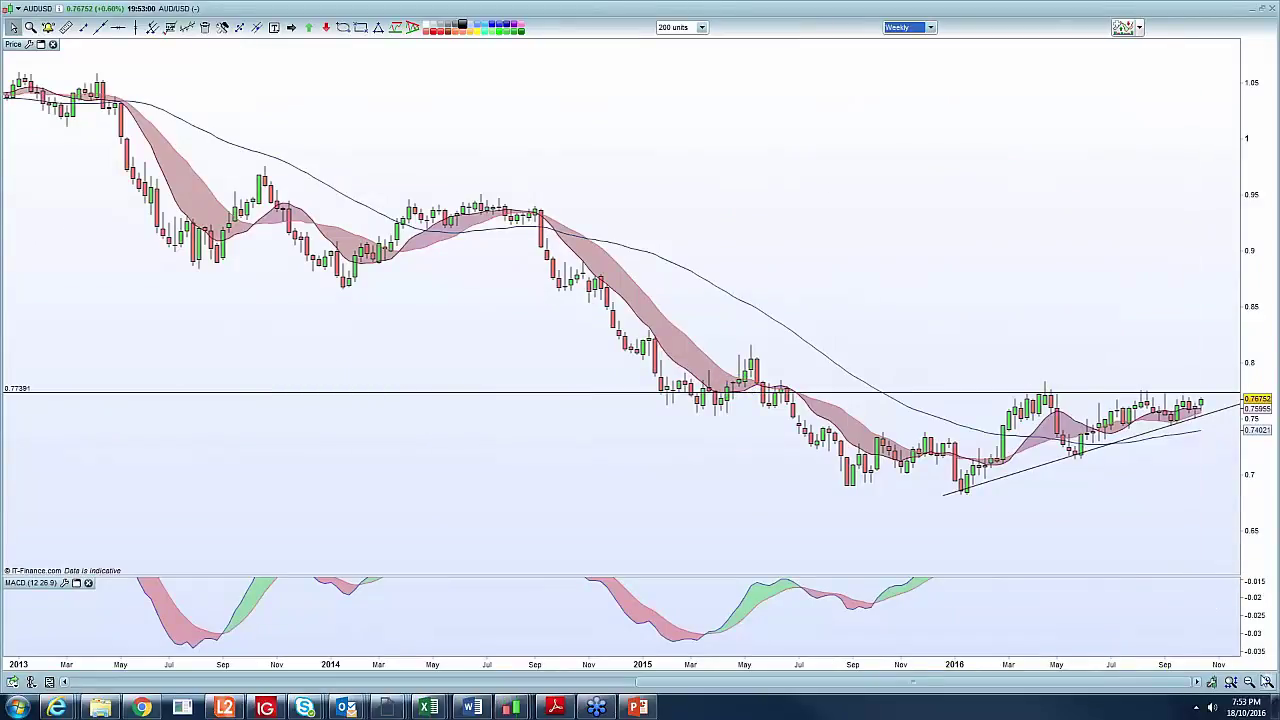
{"action": "left_click", "coordinate": [1267, 682]}
{"action": "left_click_drag", "start_coordinate": [1168, 669], "coordinate": [1125, 669]}
{"action": "scroll", "coordinate": [669, 409], "scroll_direction": "down", "scroll_amount": 2}
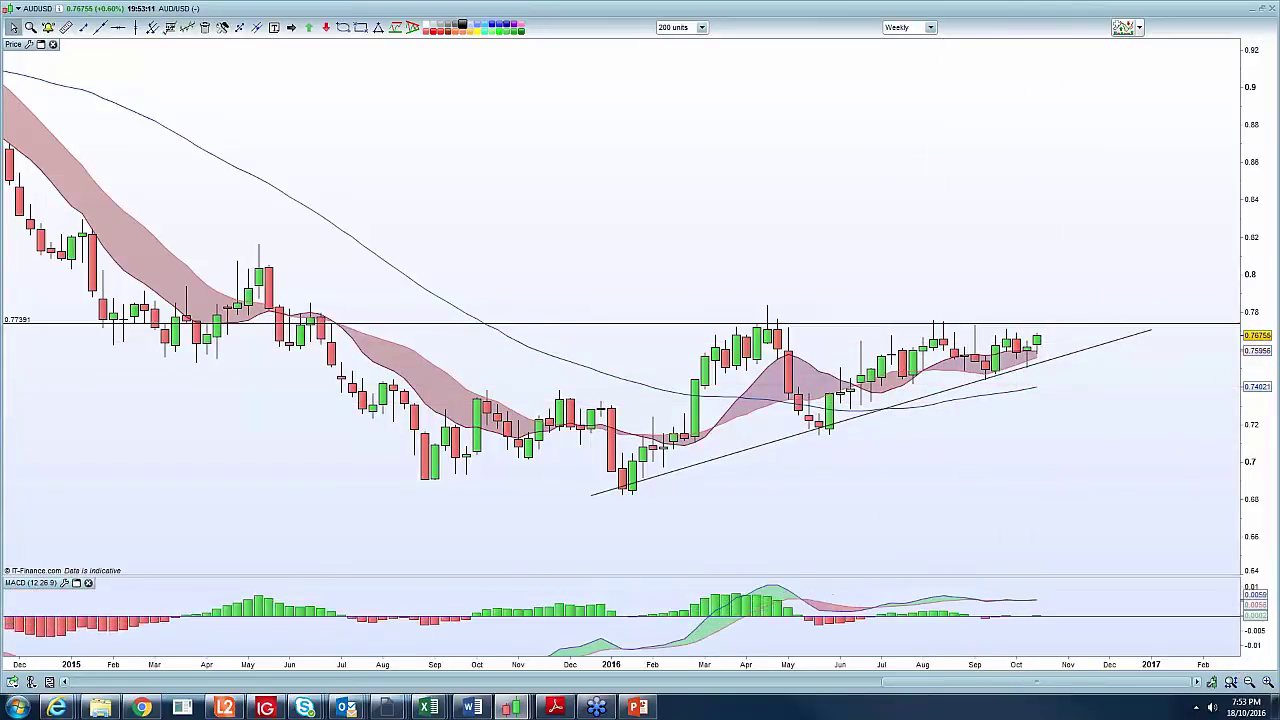
Set the AUDUSD chart to daily and draw a horizontal line at 0.76307 along the mid-July candle tops
{"action": "left_click", "coordinate": [929, 27]}
{"action": "left_click", "coordinate": [905, 232]}
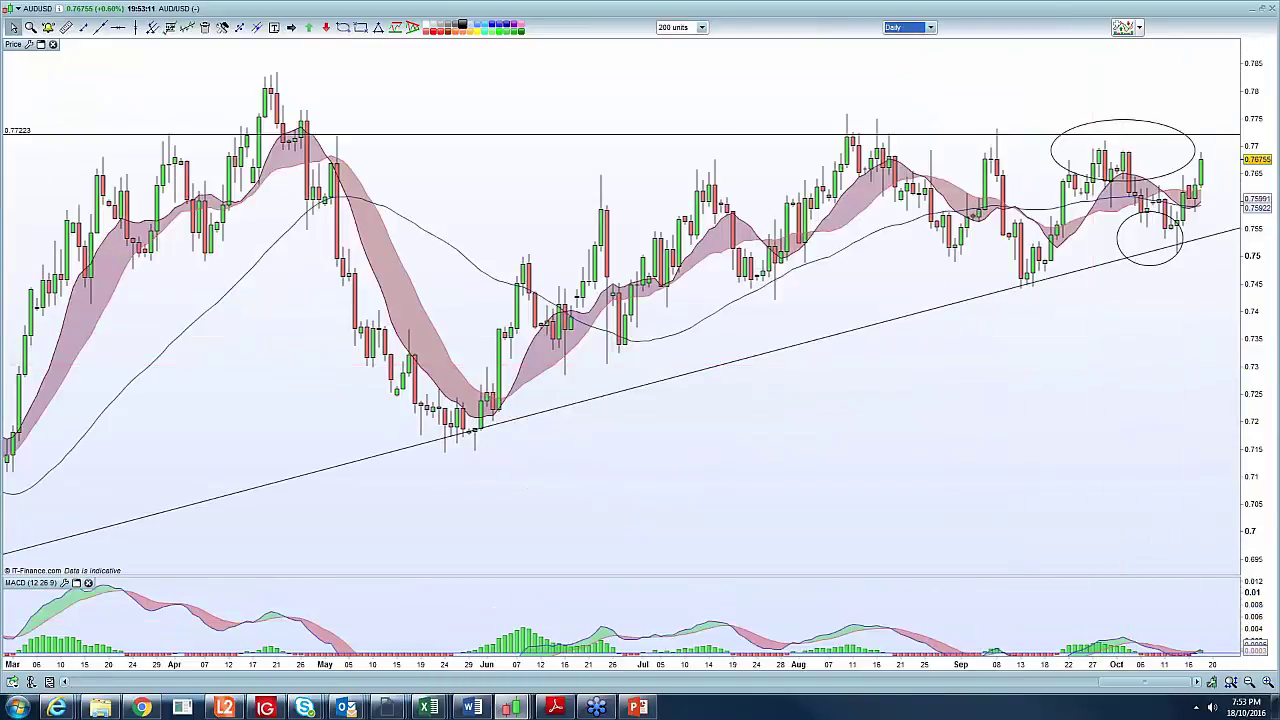
{"action": "left_click_drag", "start_coordinate": [1116, 665], "coordinate": [1018, 665]}
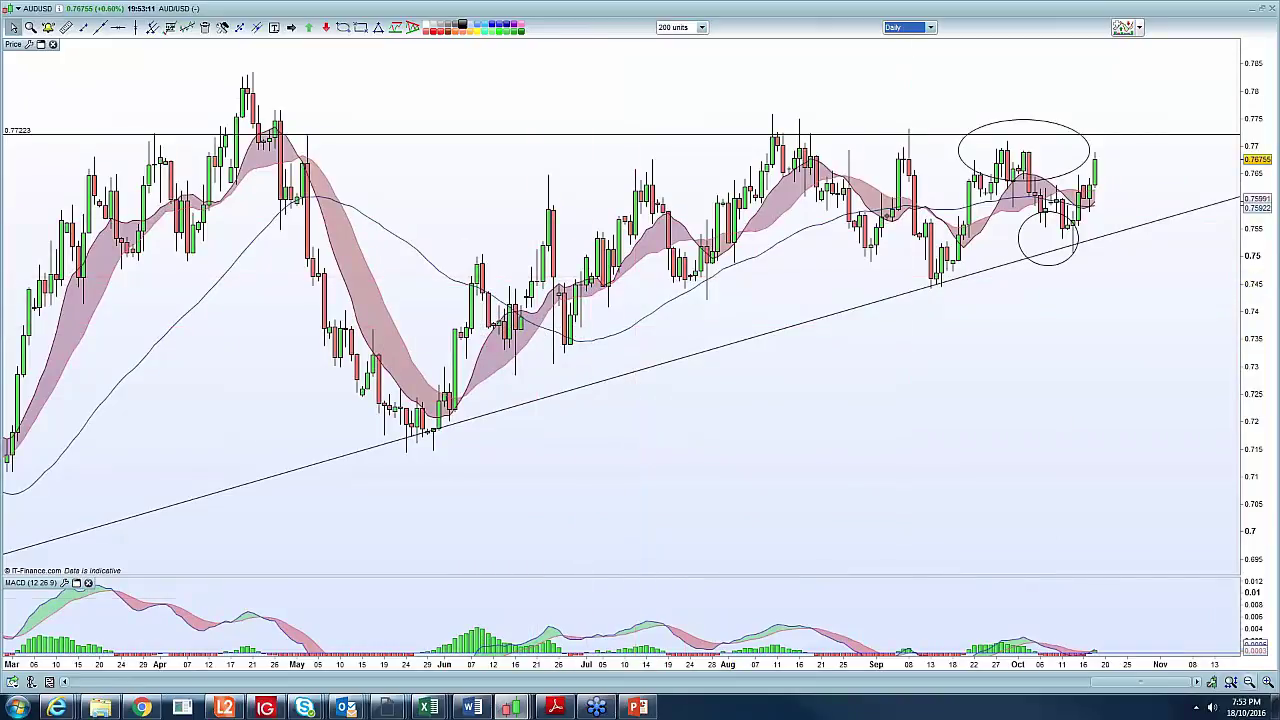
{"action": "scroll", "coordinate": [822, 275], "scroll_direction": "up", "scroll_amount": 3}
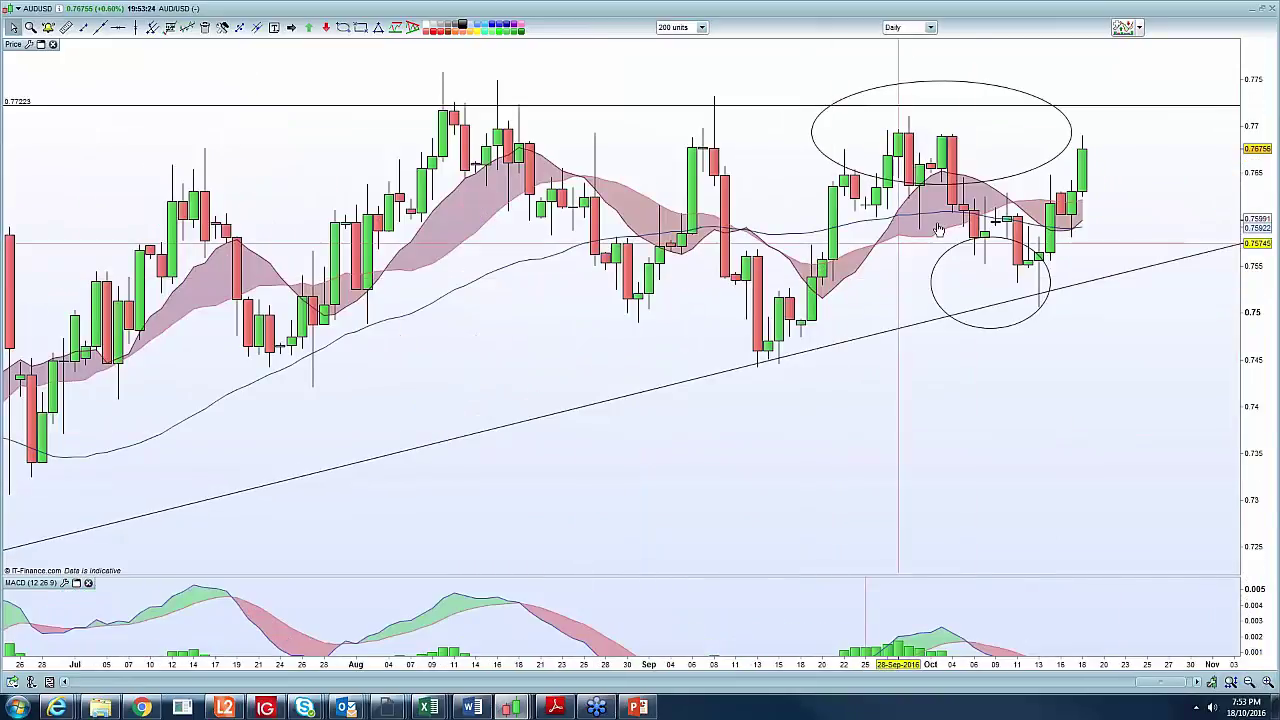
{"action": "left_click", "coordinate": [118, 27]}
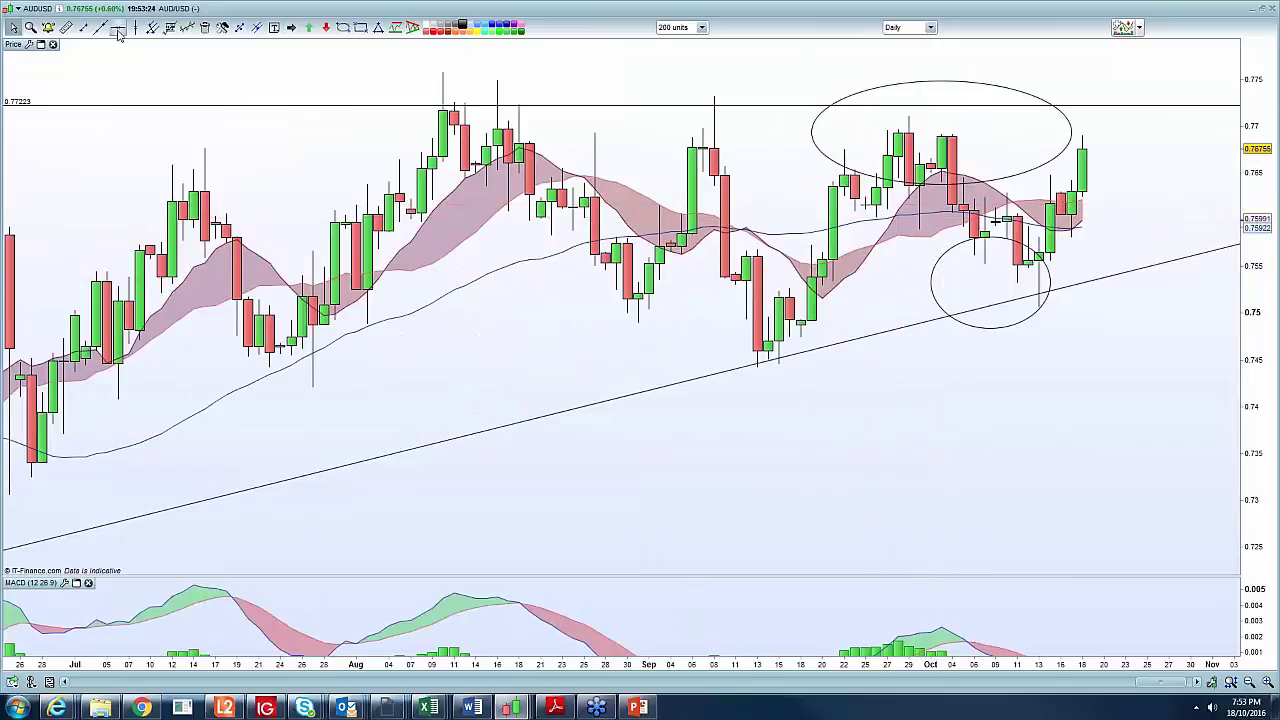
{"action": "left_click", "coordinate": [216, 192]}
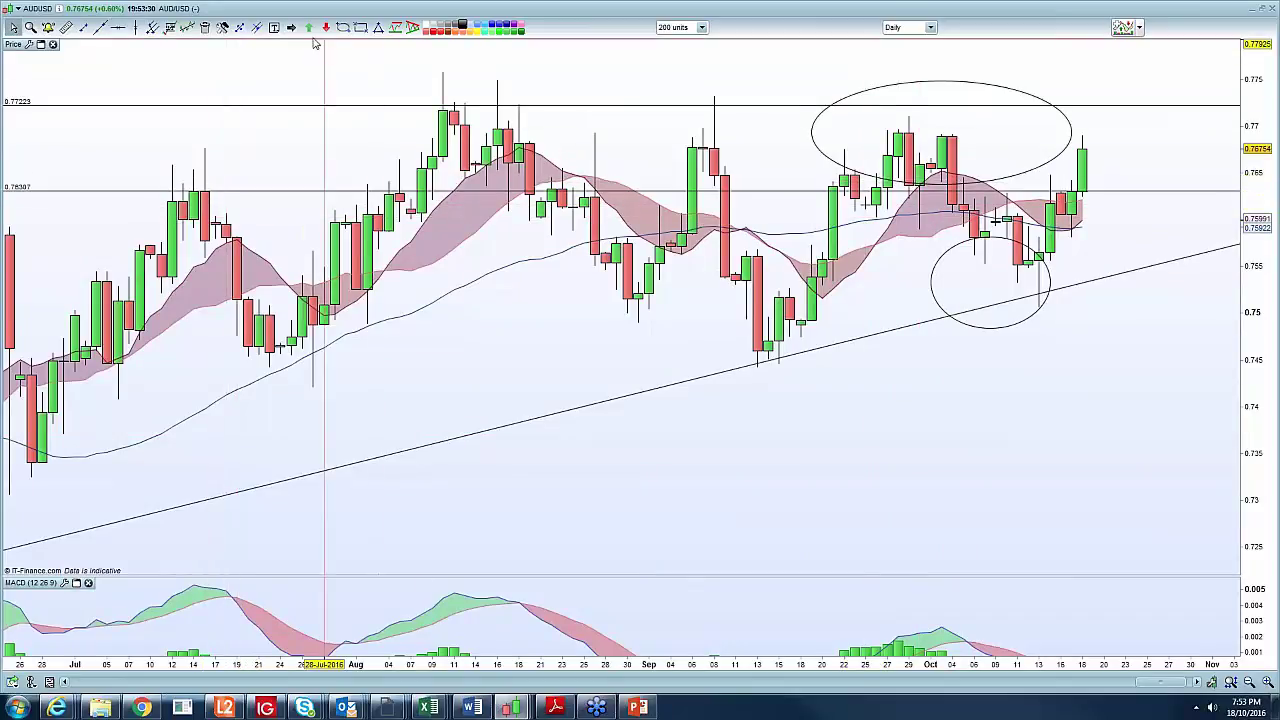
Delete the two October ellipses from the daily AUDUSD chart and circle the mid-October low at the trend line freehand
{"action": "left_click", "coordinate": [204, 27]}
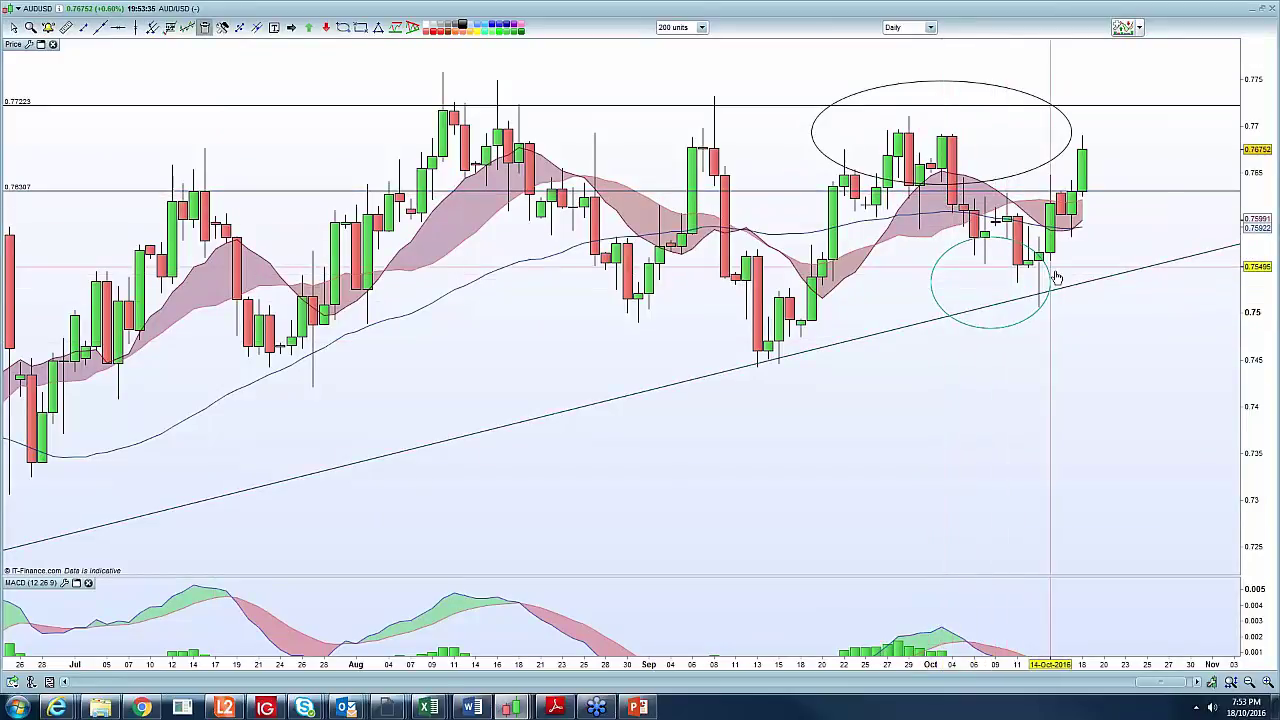
{"action": "left_click", "coordinate": [1047, 162]}
{"action": "left_click", "coordinate": [1037, 313]}
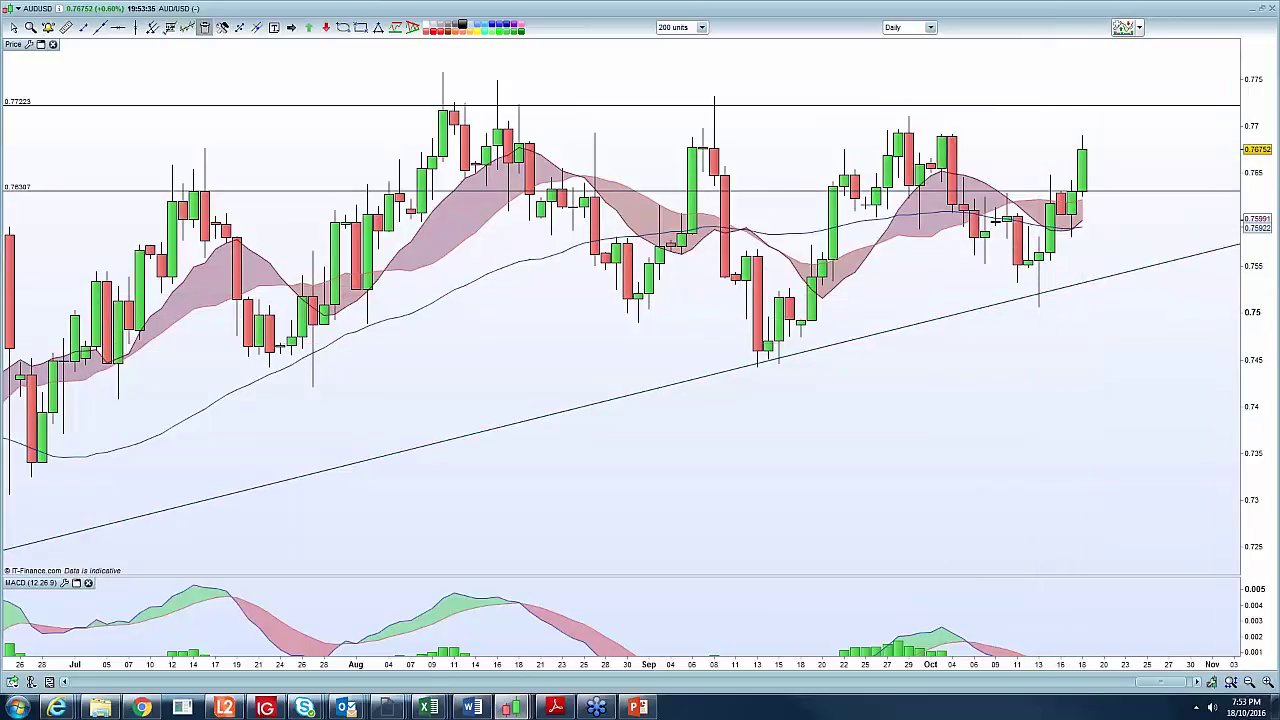
{"action": "left_click_drag", "start_coordinate": [1071, 294], "coordinate": [1062, 290]}
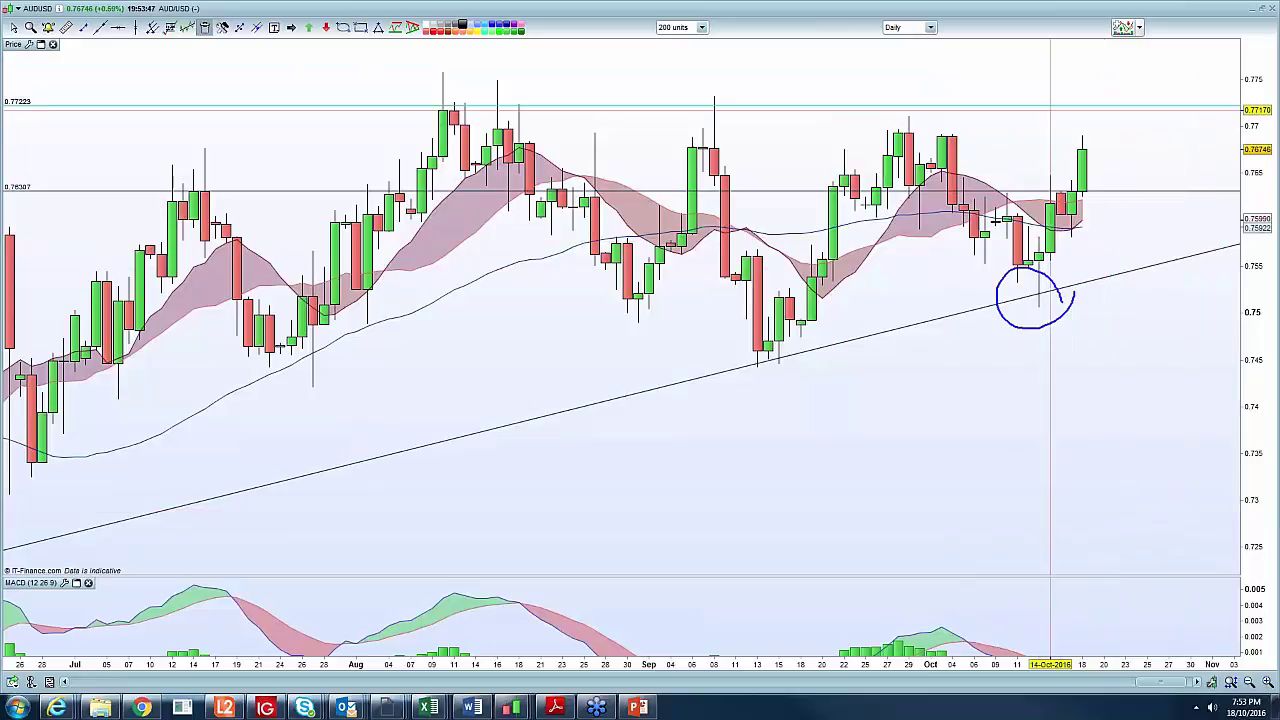
Switch AUDUSD to 4 hours, clear the freehand circle, mark the touches along the 0.76009 line and trace the decline to the 13 October low
{"action": "left_click", "coordinate": [910, 27]}
{"action": "left_click", "coordinate": [905, 212]}
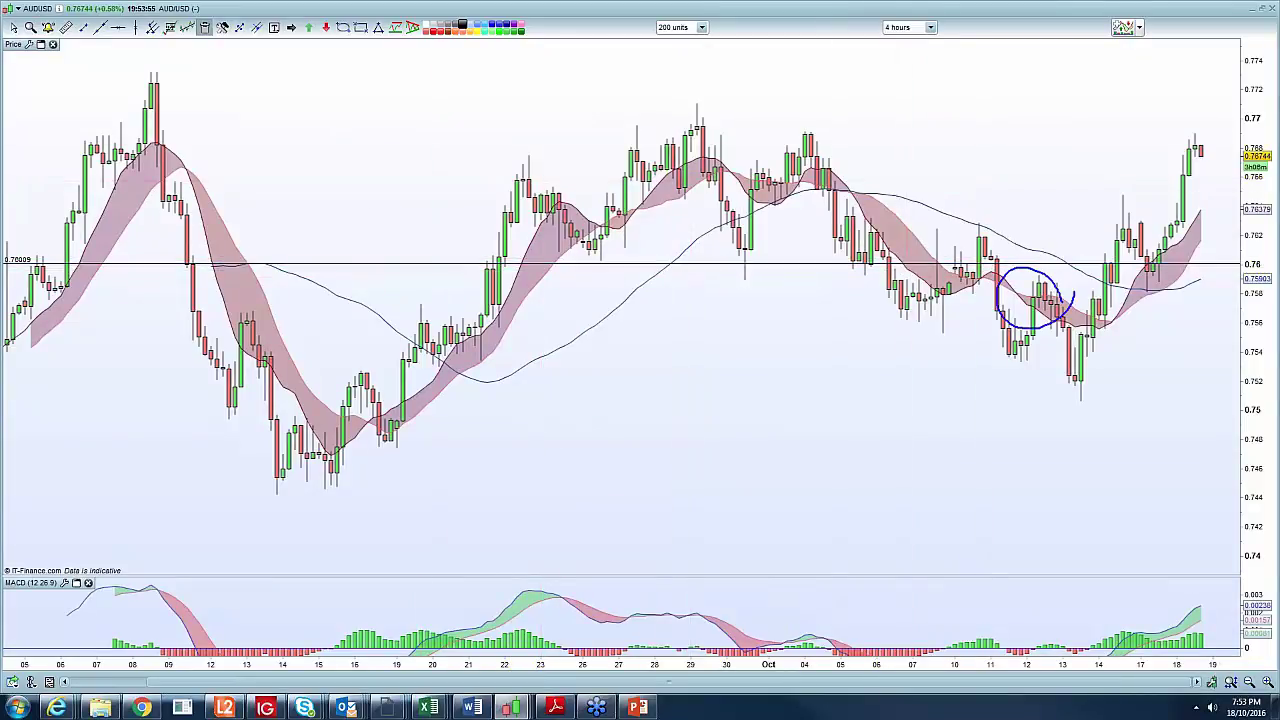
{"action": "key", "text": "Escape"}
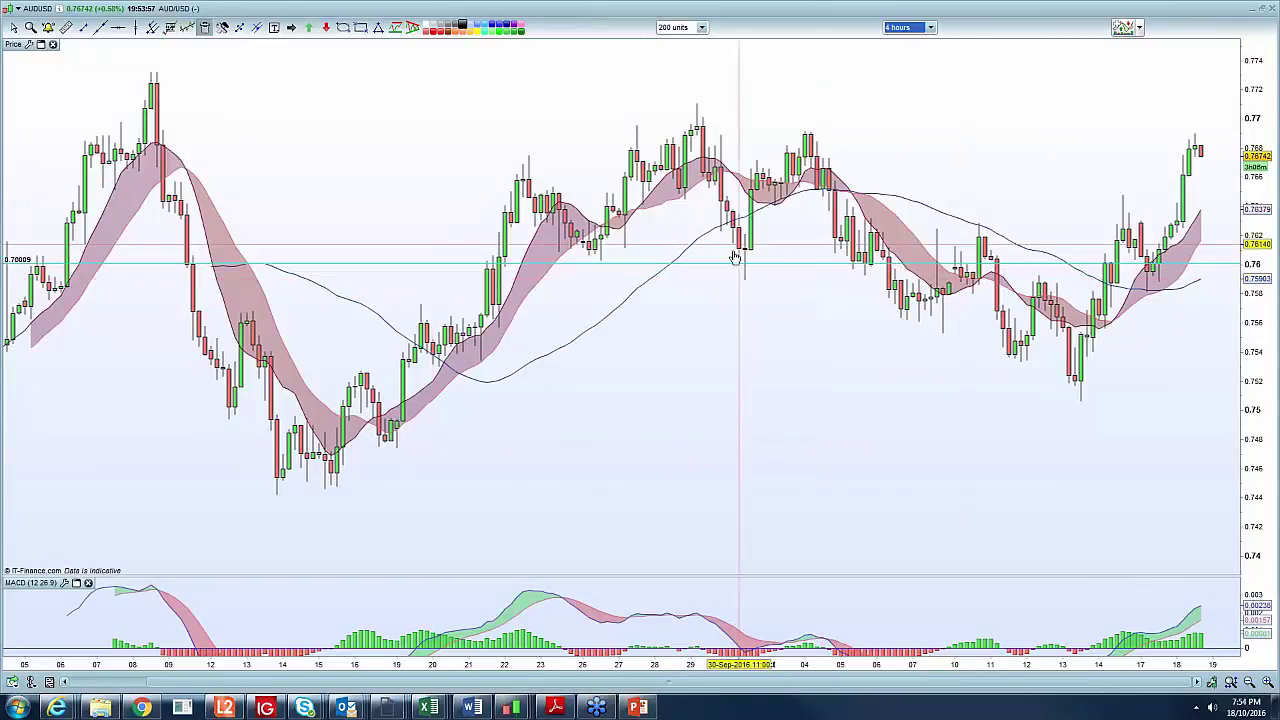
{"action": "left_click_drag", "start_coordinate": [625, 247], "coordinate": [648, 256]}
{"action": "mouse_move", "coordinate": [750, 252]}
{"action": "left_mouse_down"}
{"action": "mouse_move", "coordinate": [750, 272]}
{"action": "mouse_move", "coordinate": [788, 256]}
{"action": "mouse_move", "coordinate": [852, 280]}
{"action": "mouse_move", "coordinate": [872, 258]}
{"action": "mouse_move", "coordinate": [908, 296]}
{"action": "mouse_move", "coordinate": [993, 240]}
{"action": "mouse_move", "coordinate": [1050, 290]}
{"action": "mouse_move", "coordinate": [1076, 398]}
{"action": "left_mouse_up"}
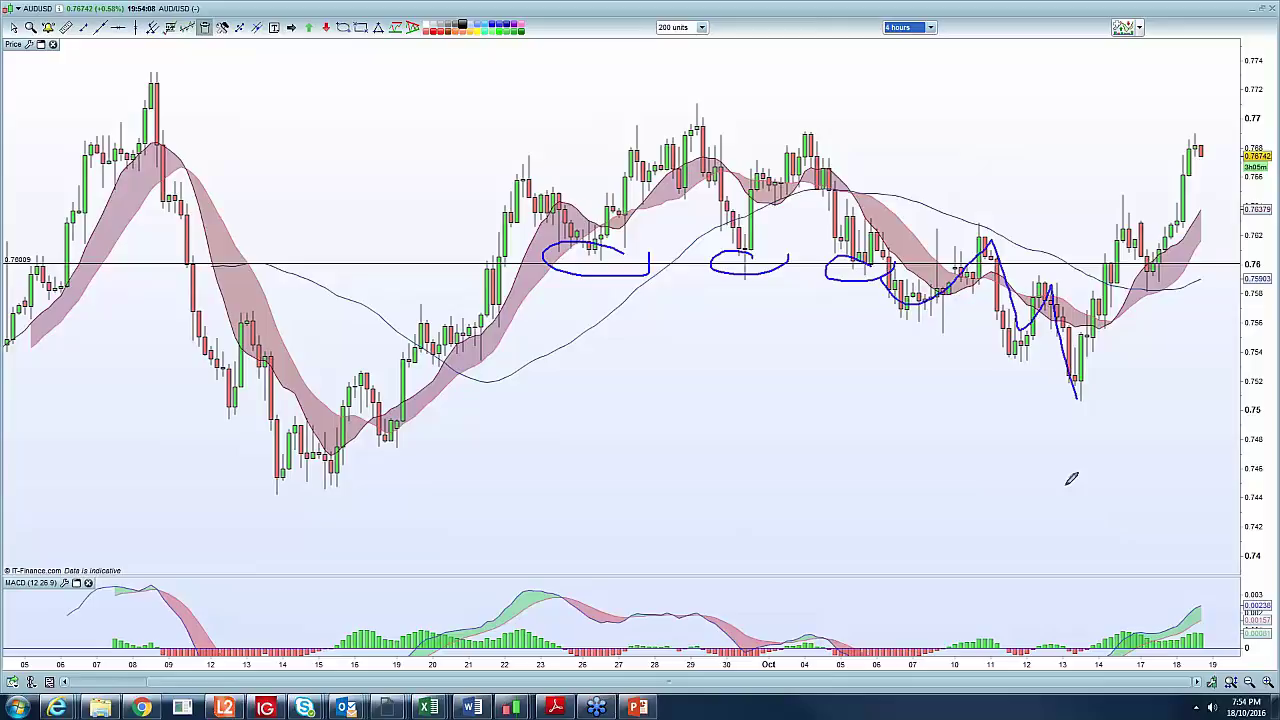
Sketch a rising trend line beneath the 13 October low on the 4-hour AUDUSD chart with an up arrow pointing to it
{"action": "left_click_drag", "start_coordinate": [924, 464], "coordinate": [1214, 334]}
{"action": "left_click_drag", "start_coordinate": [1065, 415], "coordinate": [1065, 505]}
{"action": "left_click_drag", "start_coordinate": [1042, 437], "coordinate": [1105, 437]}
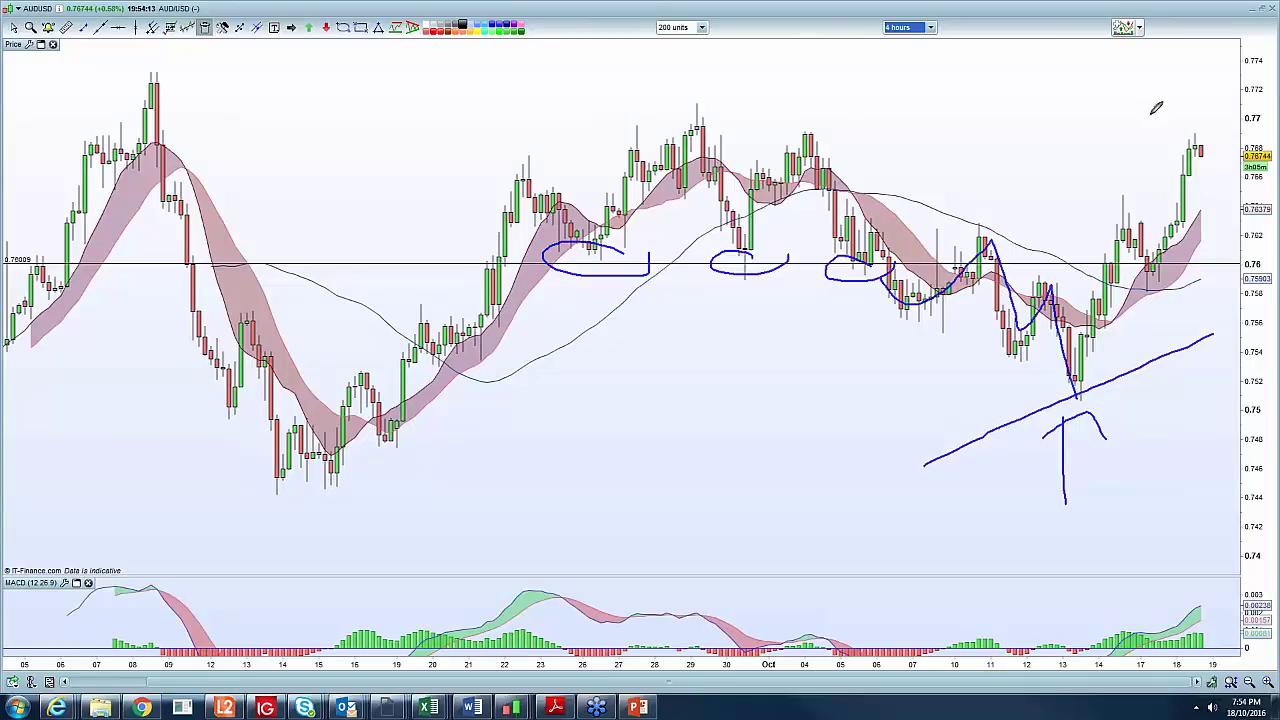
Return the AUDUSD chart to daily, change over to USDCAD, clear the freehand marks and bring up the daily USDCAD chart
{"action": "left_click", "coordinate": [903, 31]}
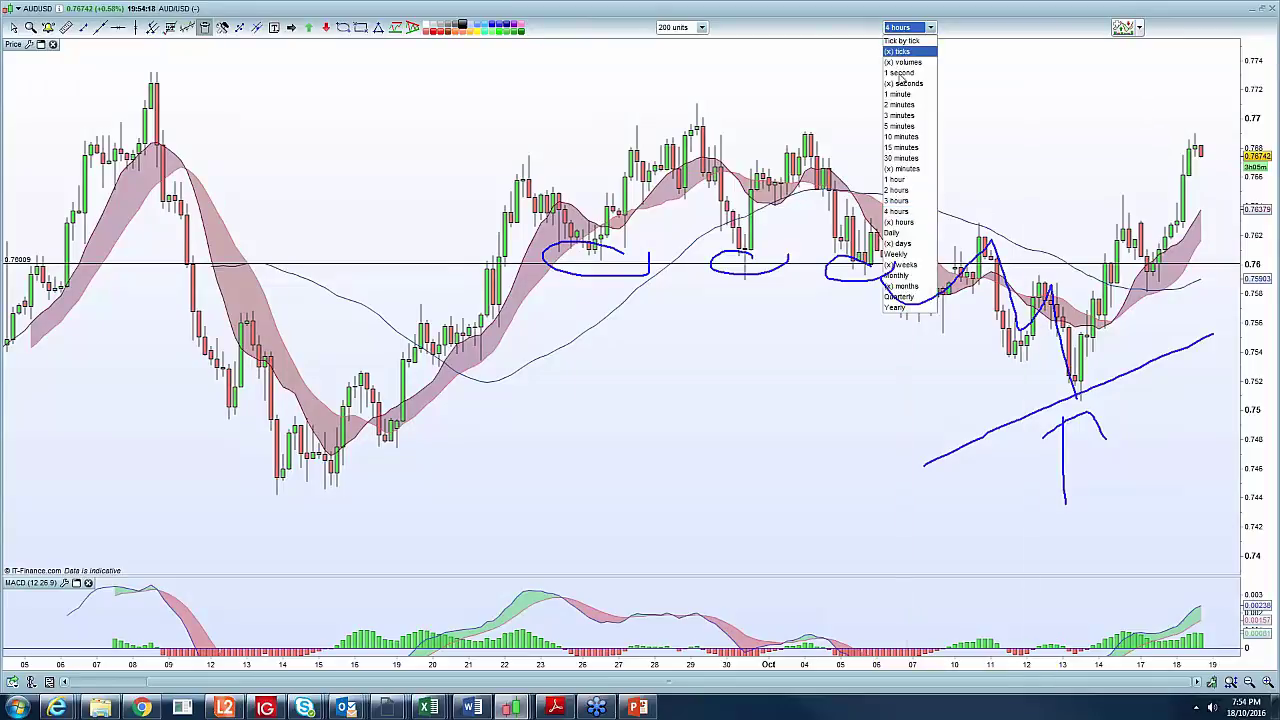
{"action": "left_click", "coordinate": [912, 232]}
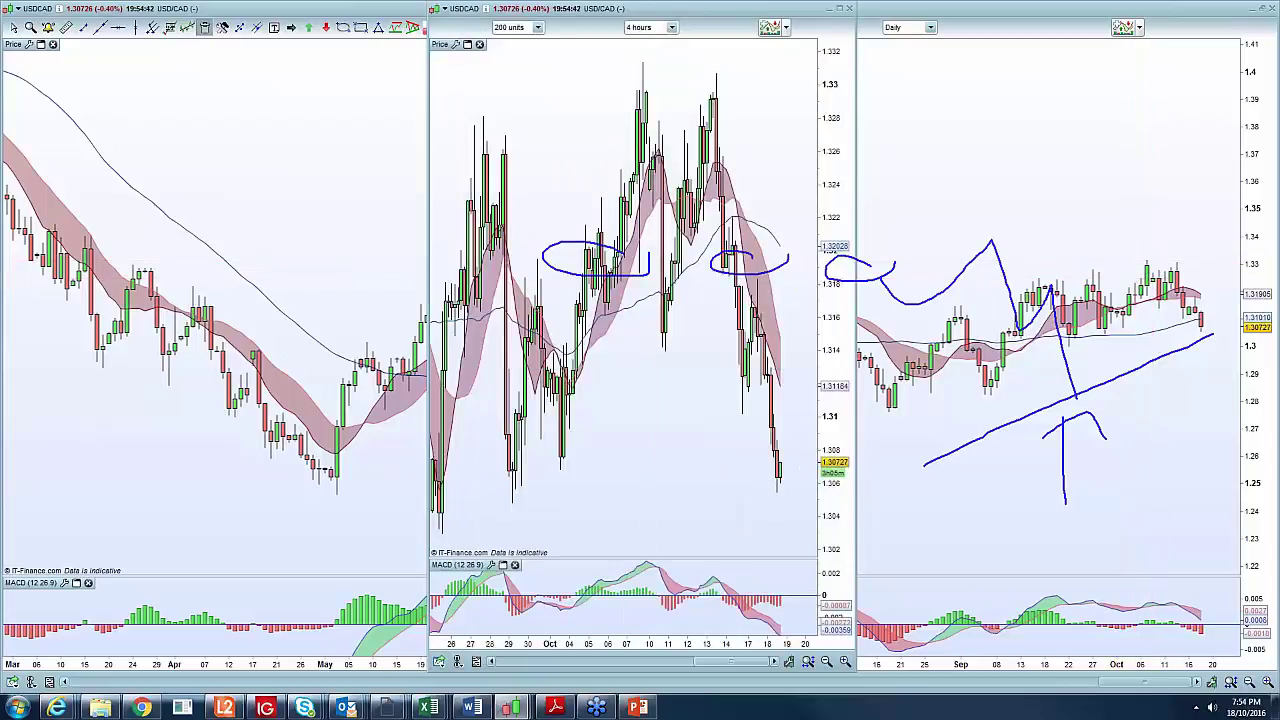
{"action": "key", "text": "Escape"}
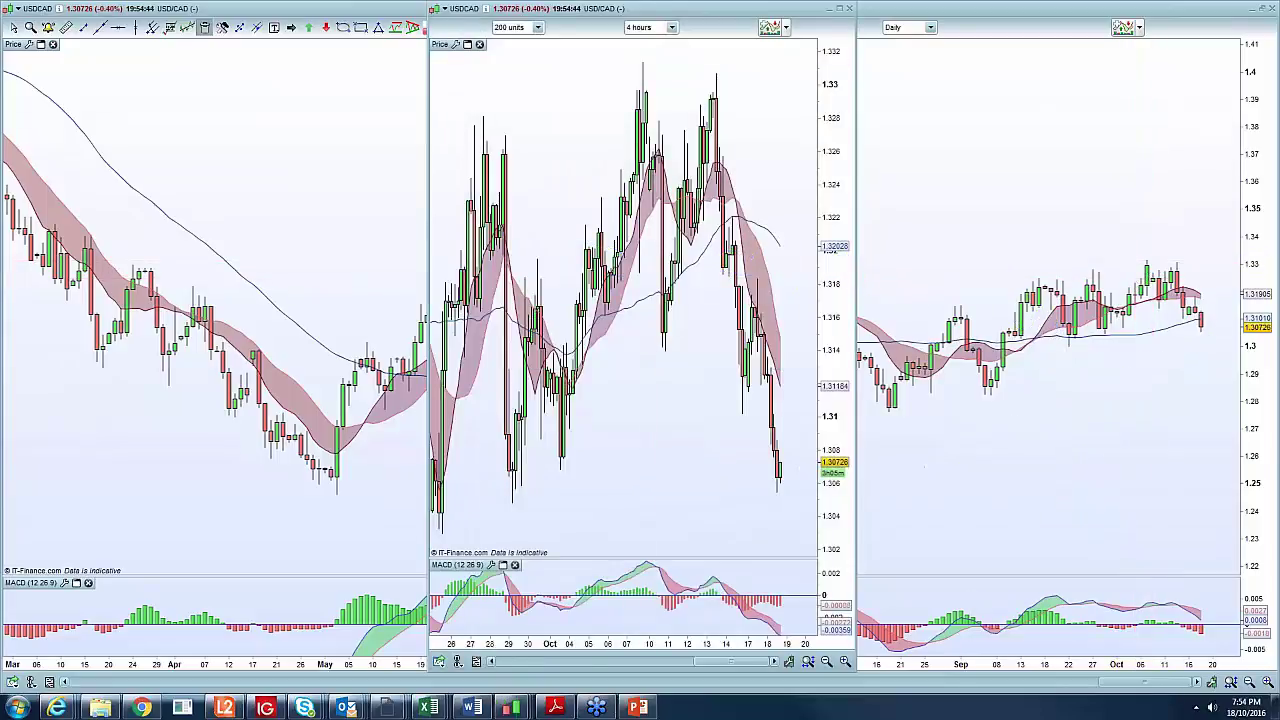
{"action": "left_click", "coordinate": [909, 27]}
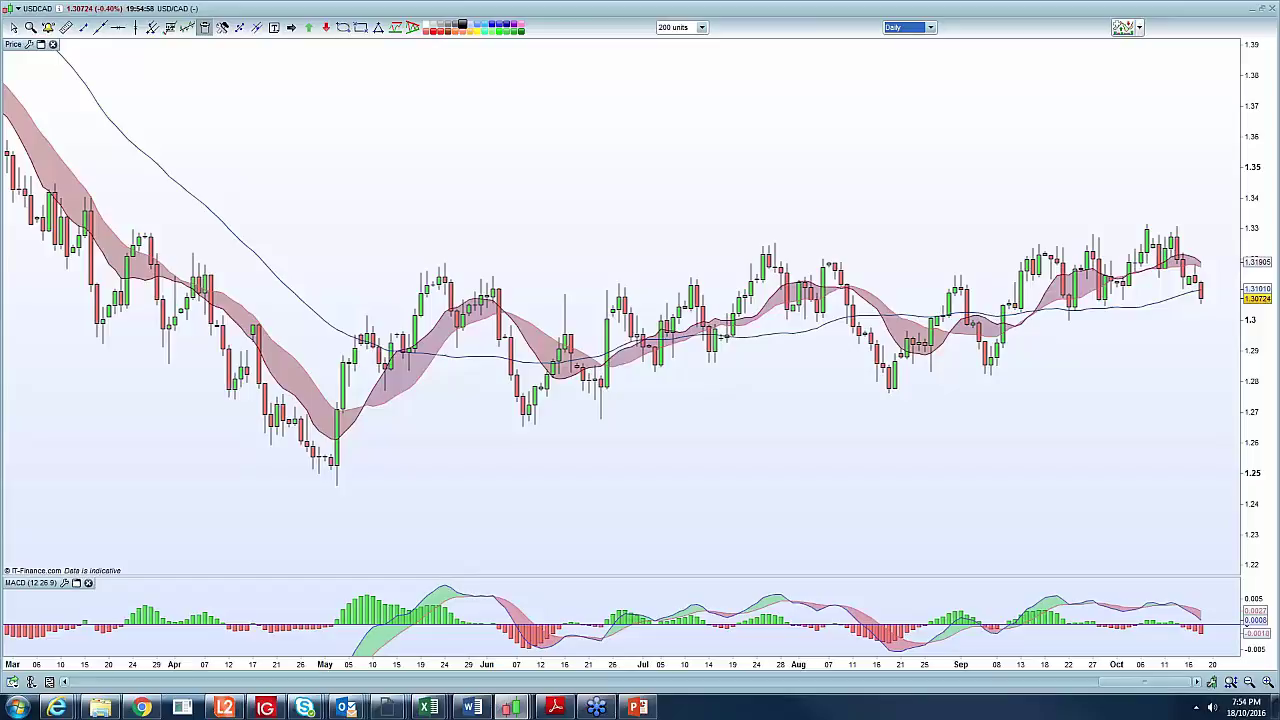
Bring up the weekly USDCAD chart, framed on the 2014–2016 candles with empty space after October 2016
{"action": "left_click_drag", "start_coordinate": [1036, 665], "coordinate": [912, 665]}
{"action": "left_click", "coordinate": [118, 27]}
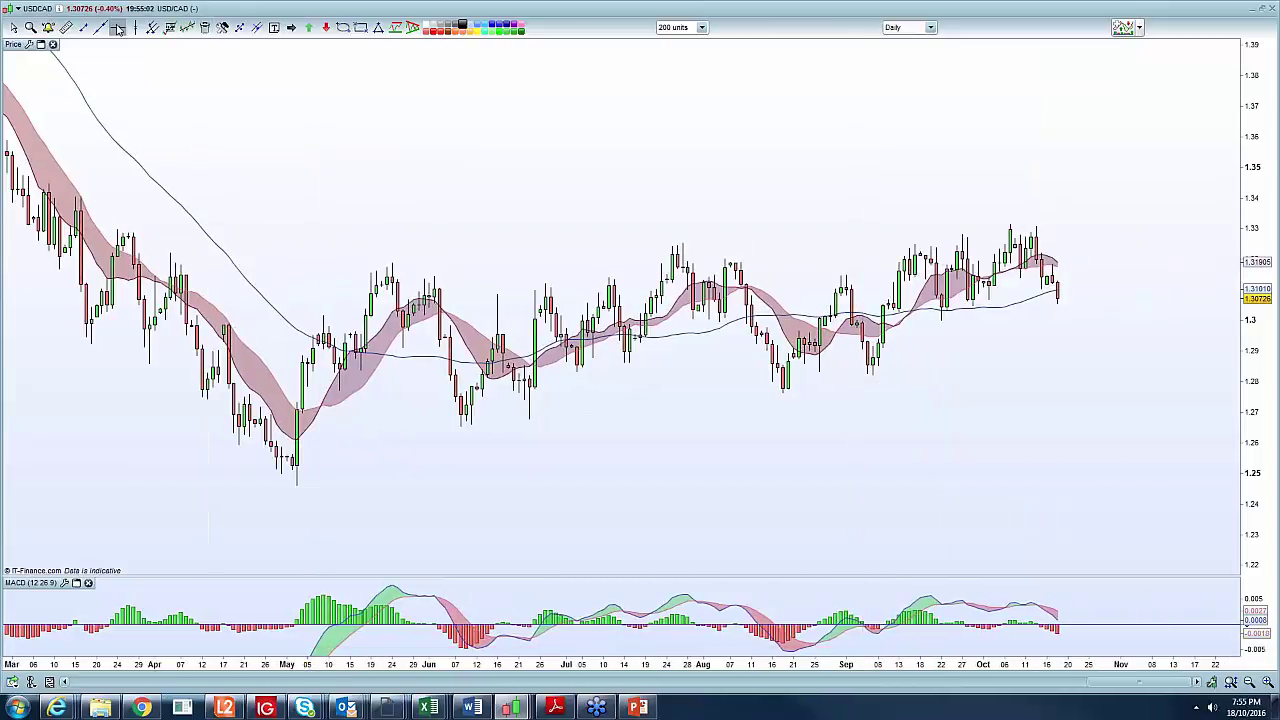
{"action": "left_click", "coordinate": [910, 27]}
{"action": "left_click", "coordinate": [906, 254]}
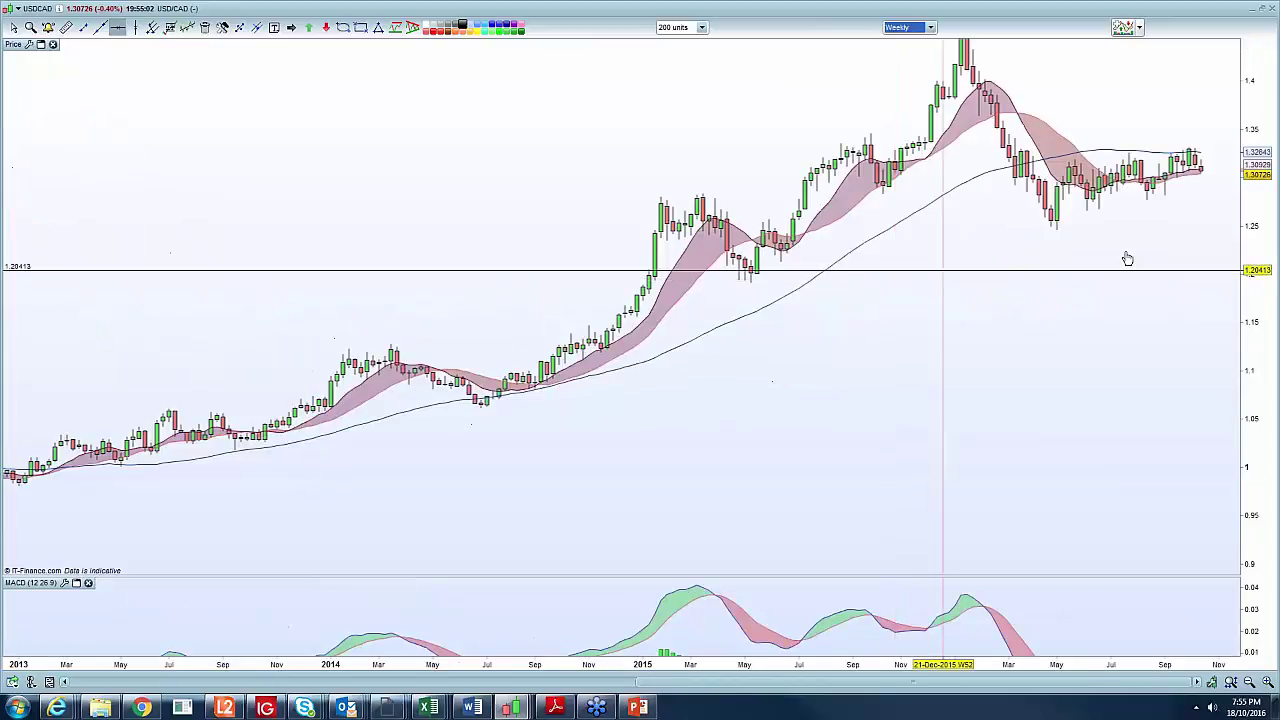
{"action": "left_click_drag", "start_coordinate": [1252, 192], "coordinate": [1252, 204]}
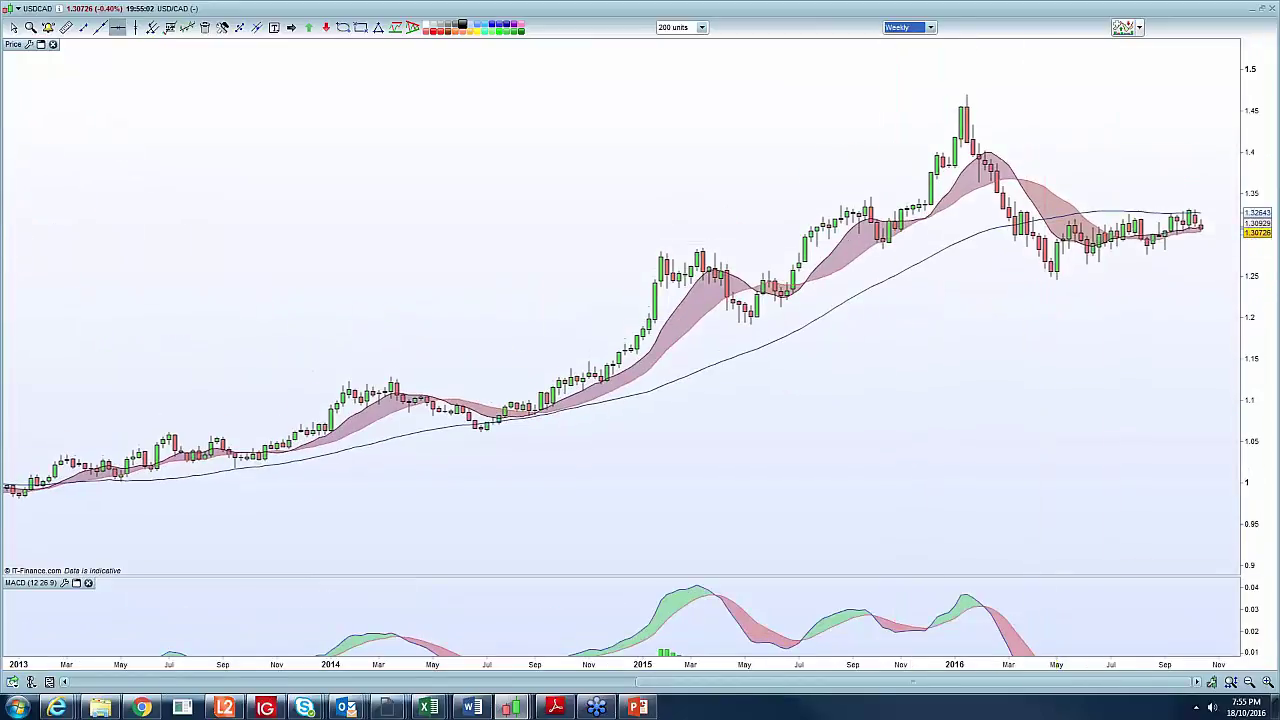
{"action": "left_click_drag", "start_coordinate": [1046, 664], "coordinate": [930, 664]}
{"action": "left_click_drag", "start_coordinate": [1250, 333], "coordinate": [1250, 426]}
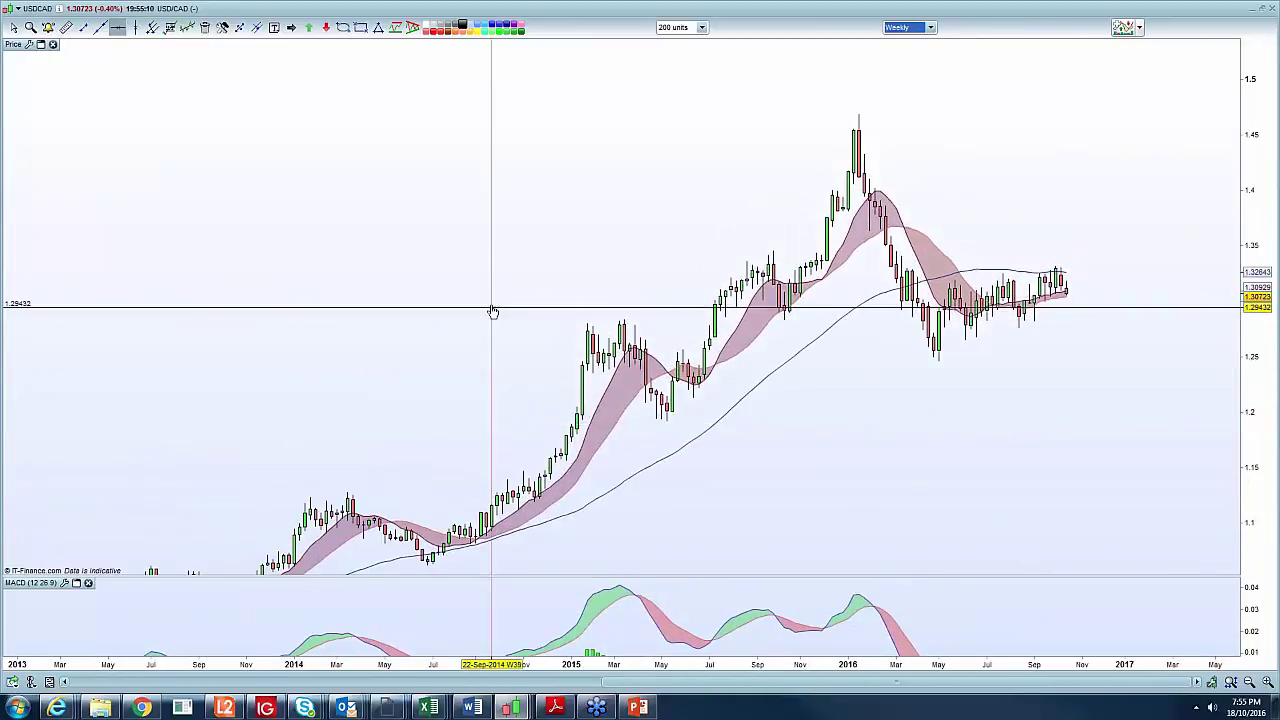
Draw rising trend lines beneath and above the weekly candles since spring 2016 and circle the four touches on the lower line freehand
{"action": "left_click", "coordinate": [83, 28]}
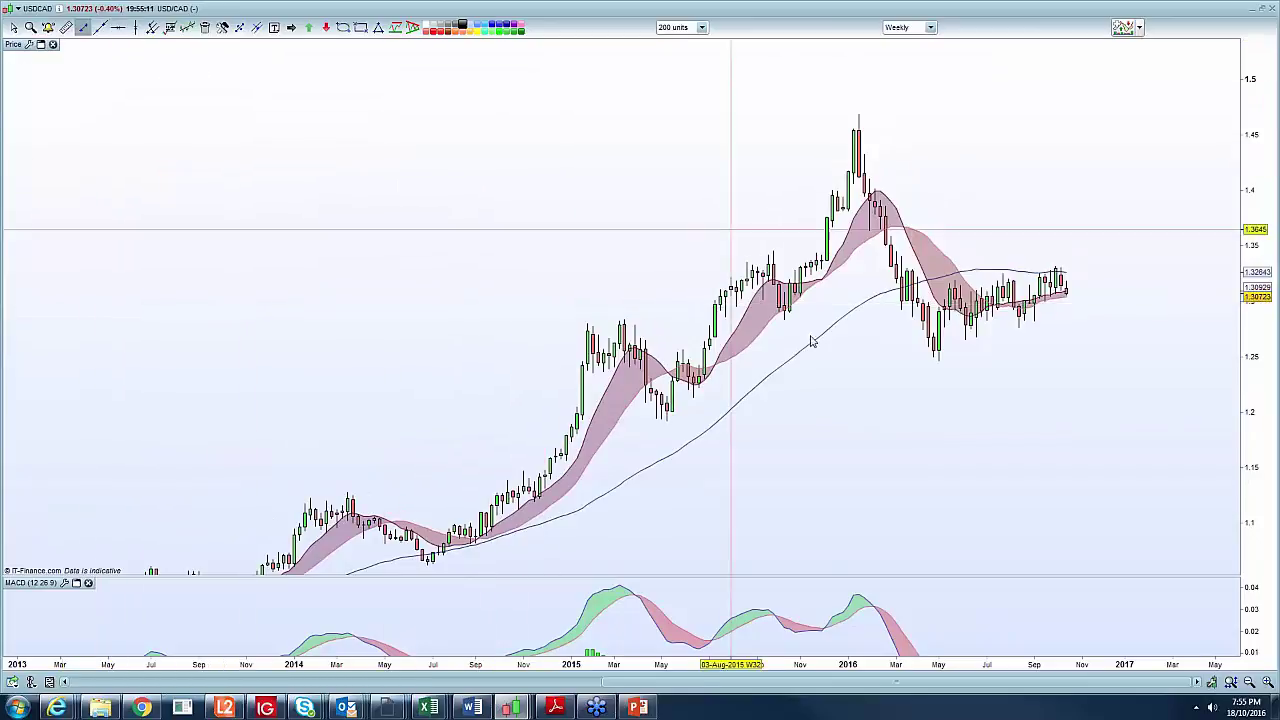
{"action": "left_click_drag", "start_coordinate": [907, 367], "coordinate": [1099, 285]}
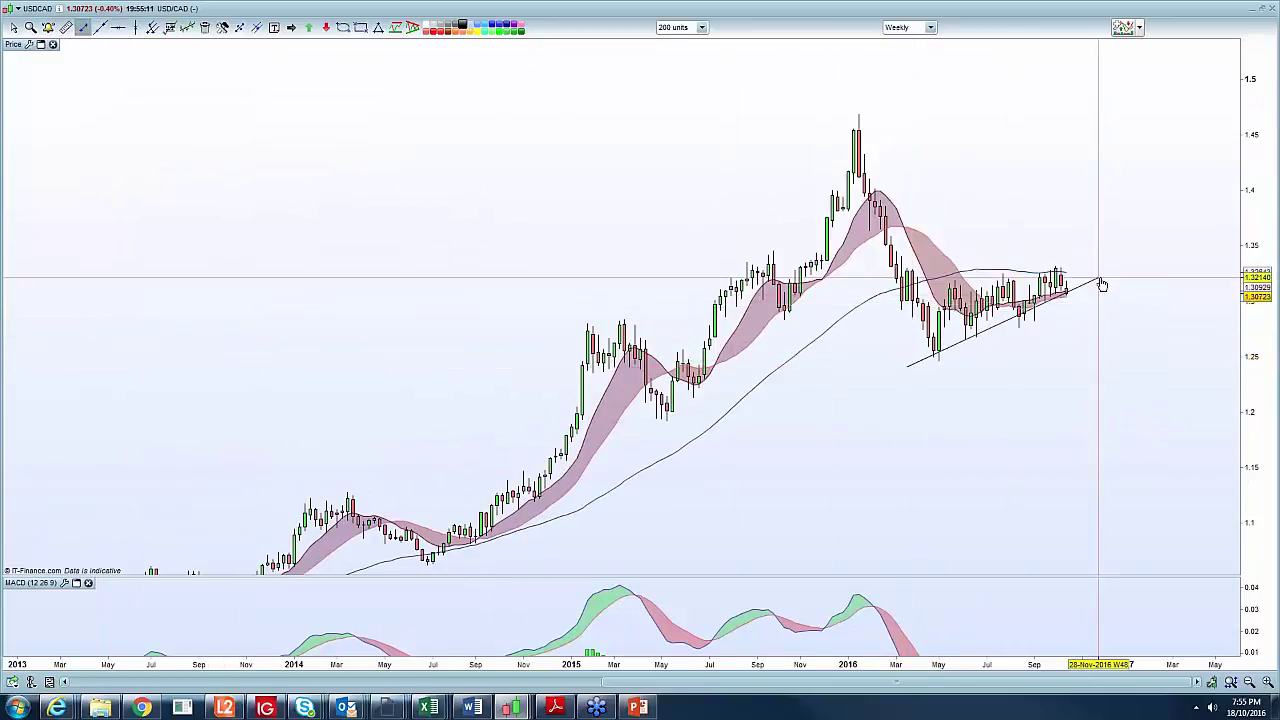
{"action": "left_click_drag", "start_coordinate": [923, 296], "coordinate": [1078, 262]}
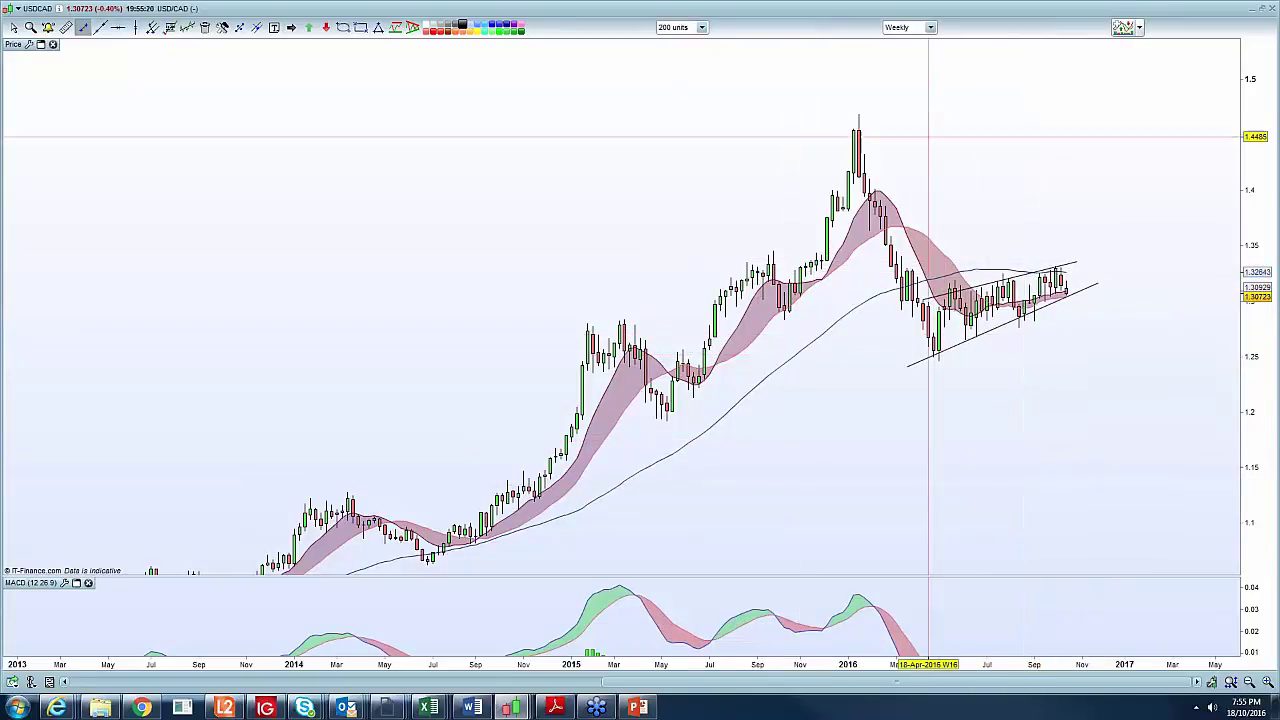
{"action": "mouse_move", "coordinate": [986, 334]}
{"action": "left_mouse_down"}
{"action": "mouse_move", "coordinate": [918, 348]}
{"action": "mouse_move", "coordinate": [1000, 332]}
{"action": "mouse_move", "coordinate": [1021, 313]}
{"action": "mouse_move", "coordinate": [1055, 316]}
{"action": "mouse_move", "coordinate": [1053, 301]}
{"action": "mouse_move", "coordinate": [1093, 292]}
{"action": "left_mouse_up"}
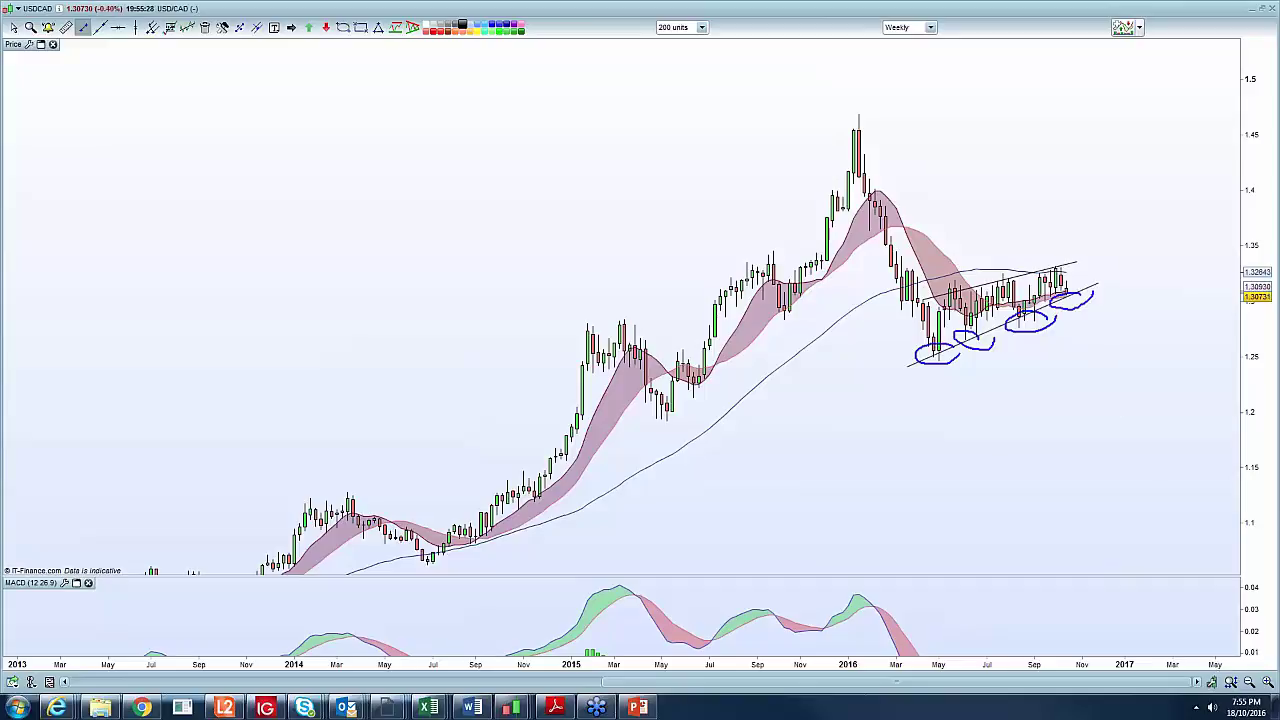
Switch USDCAD to daily, draw rising trend lines from the early May and early September lows, and place a horizontal line at 1.32544
{"action": "left_click", "coordinate": [910, 27]}
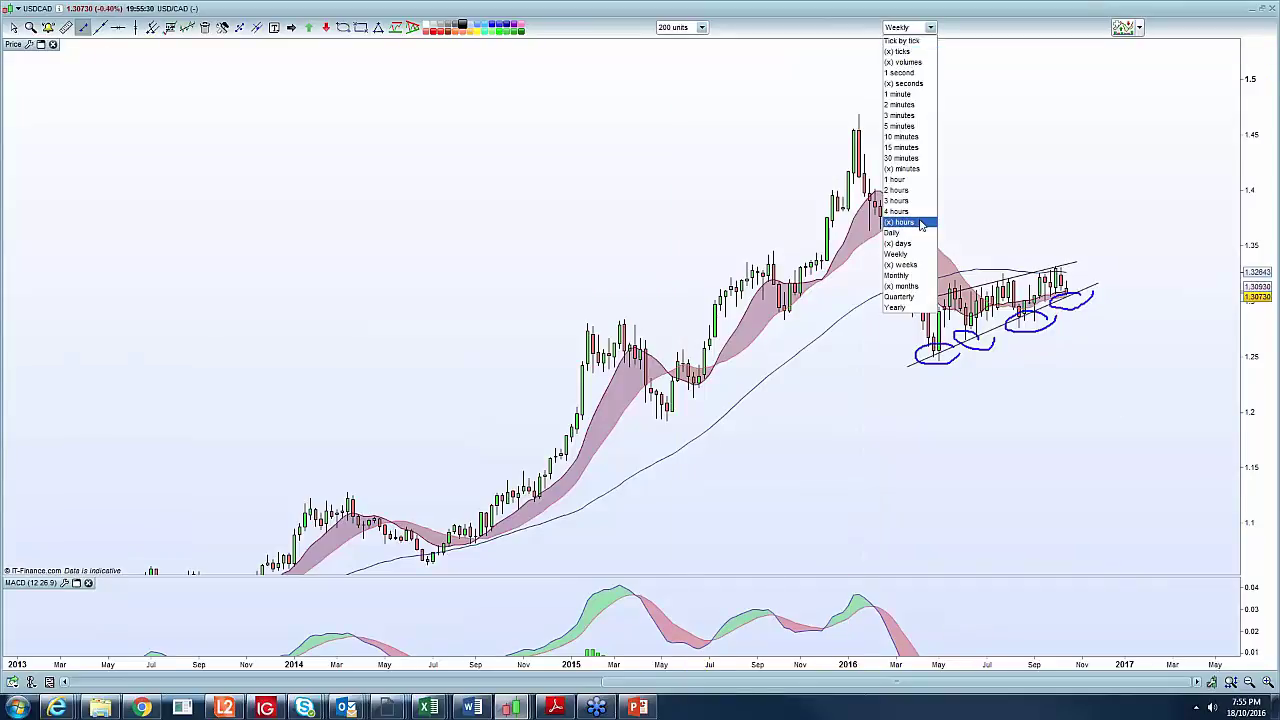
{"action": "left_click", "coordinate": [915, 229]}
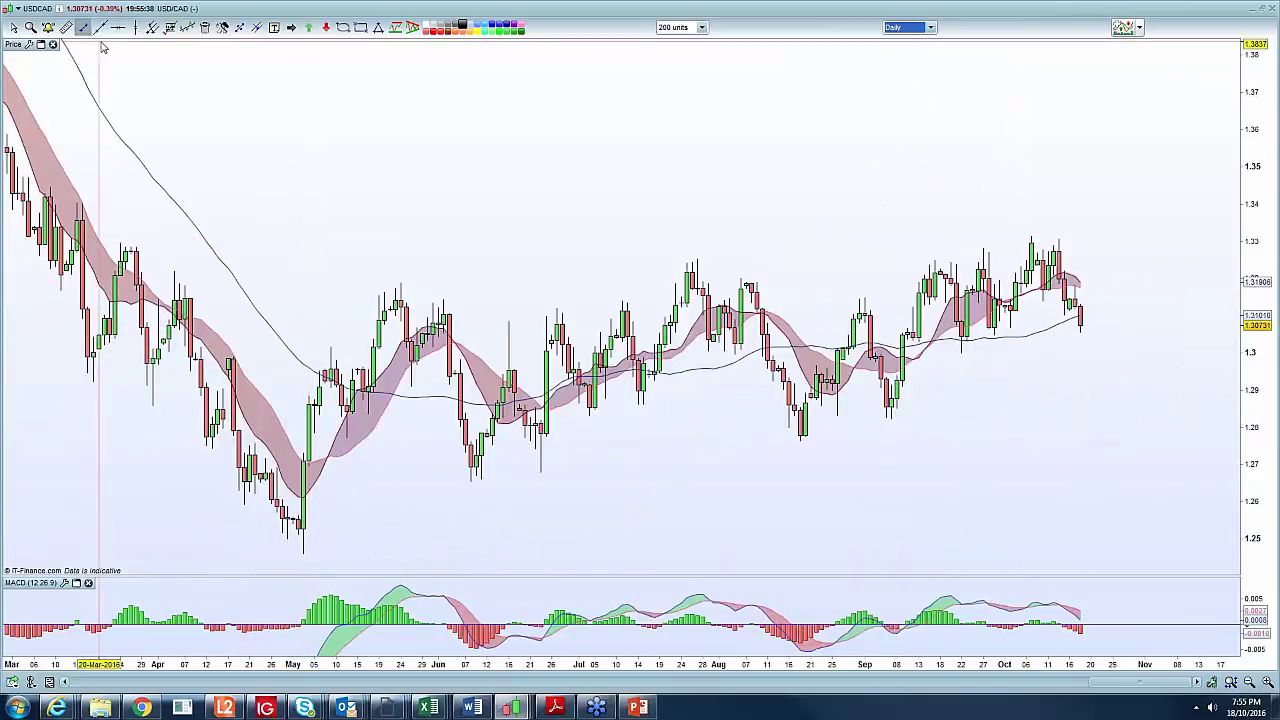
{"action": "left_click", "coordinate": [85, 28]}
{"action": "left_click_drag", "start_coordinate": [271, 534], "coordinate": [1200, 363]}
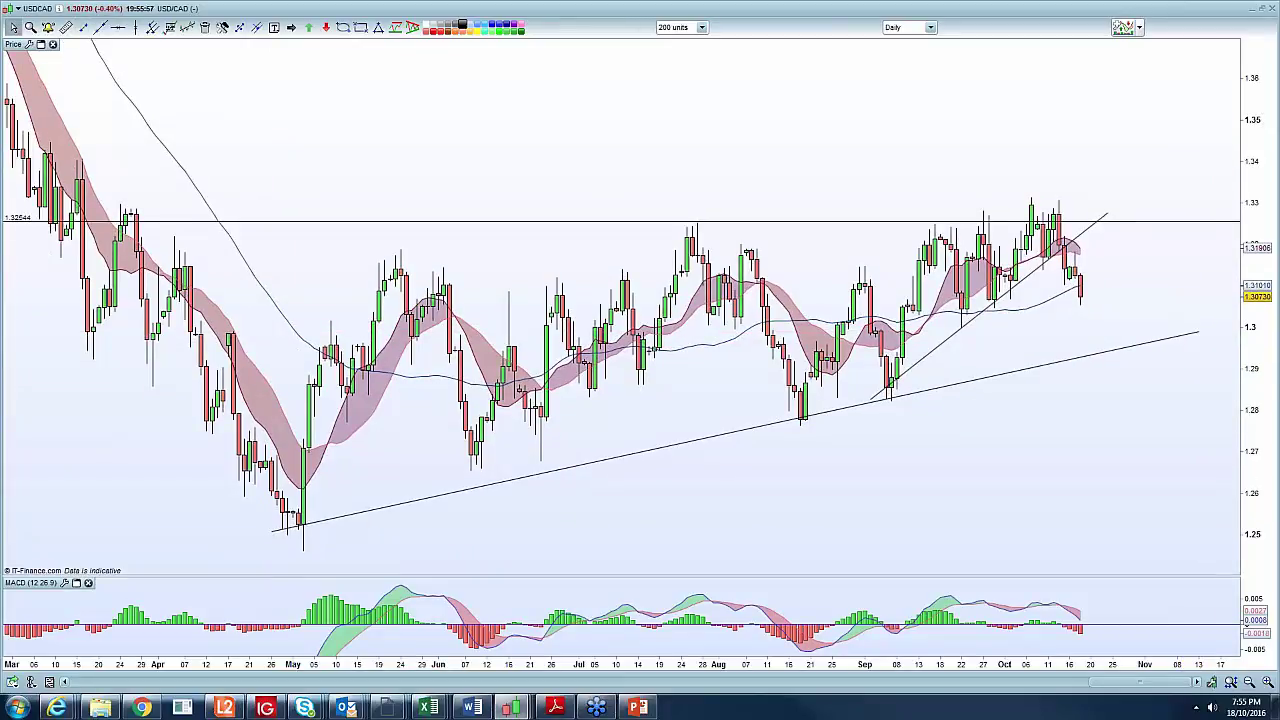
{"action": "left_click", "coordinate": [118, 27]}
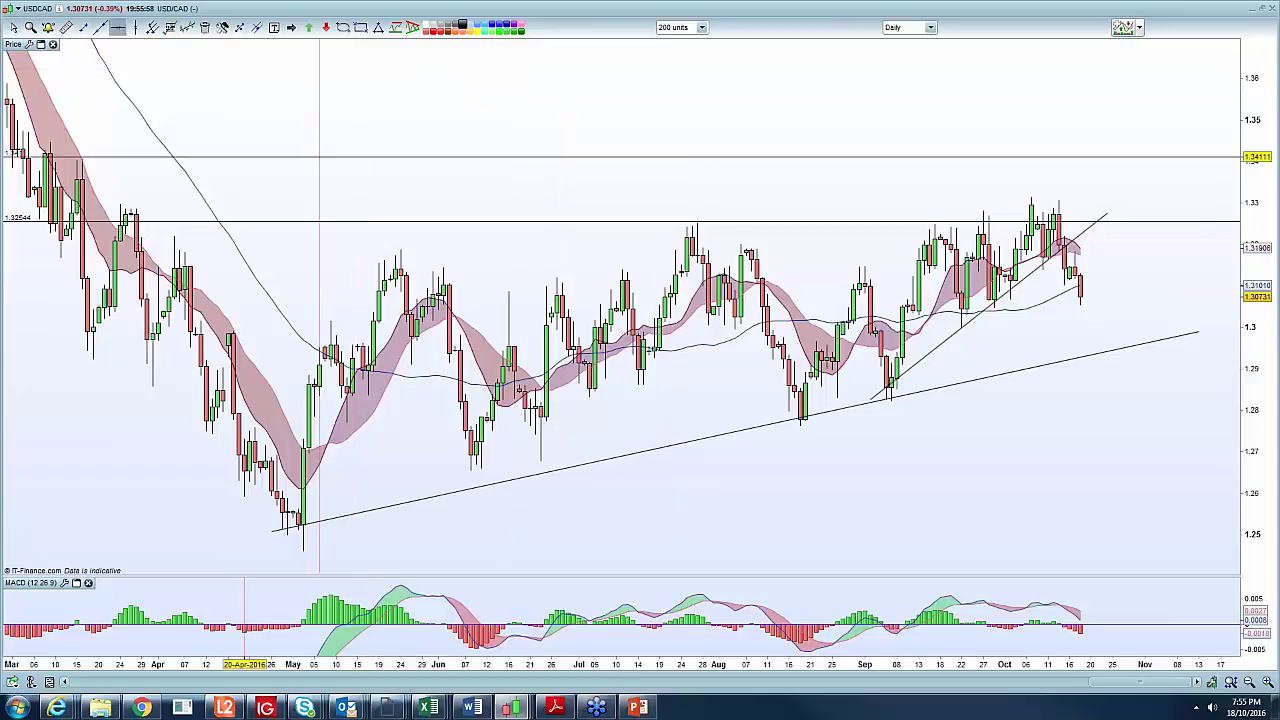
{"action": "key", "text": "Escape"}
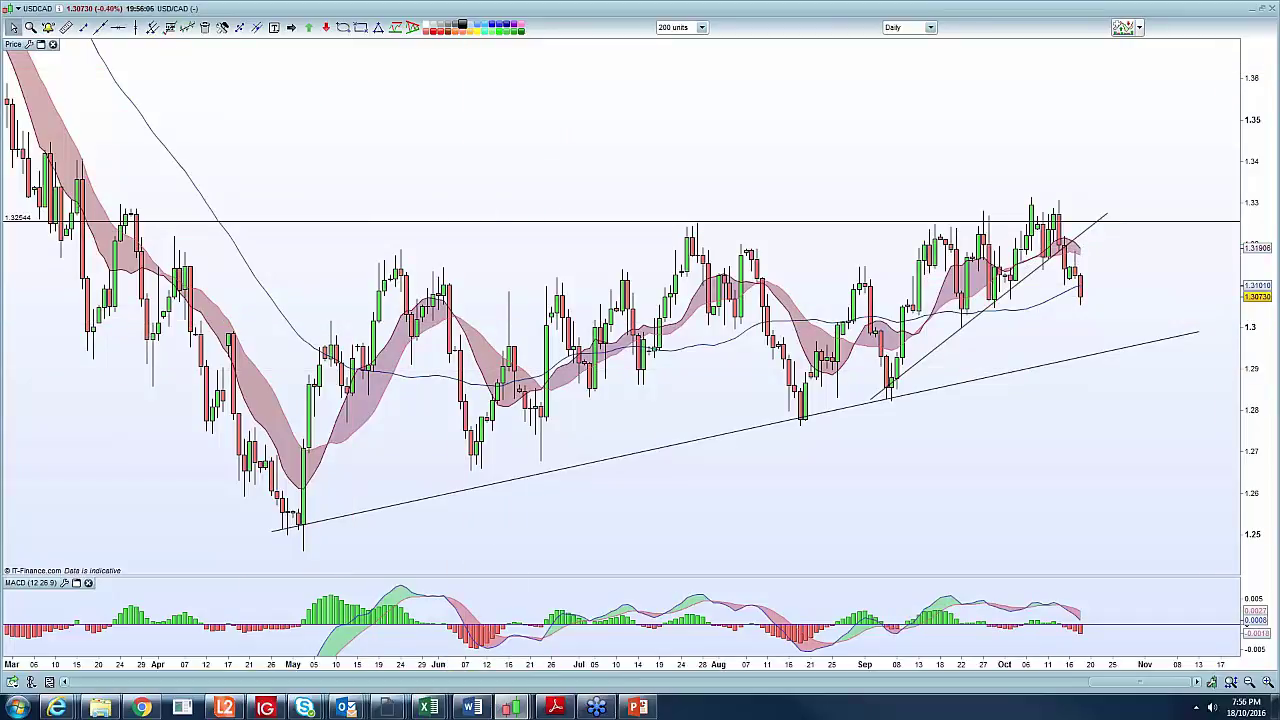
Circle the October trend-line area and latest candle, sketch a rebound and fall to the lower trend line, and underline the 1.32544 resistance
{"action": "left_click_drag", "start_coordinate": [1051, 262], "coordinate": [1050, 256]}
{"action": "mouse_move", "coordinate": [1094, 292]}
{"action": "left_mouse_down"}
{"action": "mouse_move", "coordinate": [1056, 290]}
{"action": "mouse_move", "coordinate": [1090, 296]}
{"action": "mouse_move", "coordinate": [1127, 254]}
{"action": "mouse_move", "coordinate": [1136, 326]}
{"action": "mouse_move", "coordinate": [1160, 348]}
{"action": "mouse_move", "coordinate": [1112, 340]}
{"action": "mouse_move", "coordinate": [1158, 332]}
{"action": "left_mouse_up"}
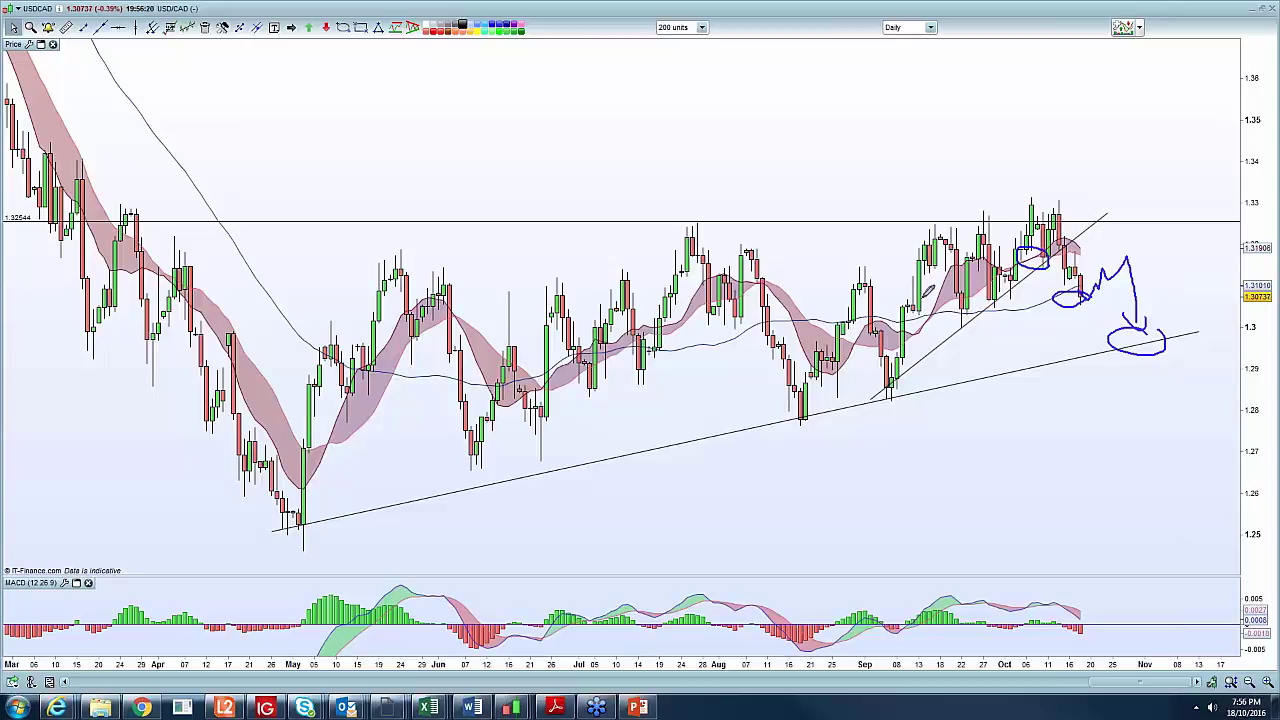
{"action": "left_click_drag", "start_coordinate": [903, 219], "coordinate": [1105, 218]}
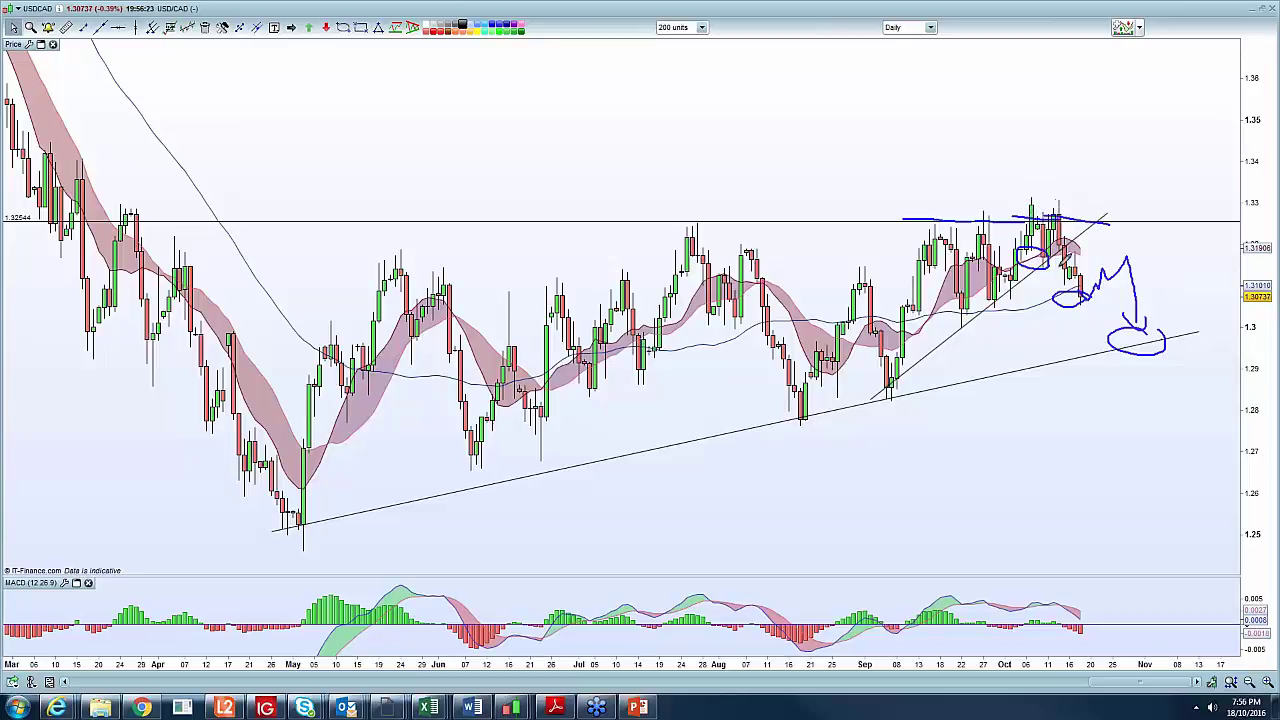
{"action": "mouse_move", "coordinate": [1106, 257]}
{"action": "left_mouse_down"}
{"action": "mouse_move", "coordinate": [1127, 242]}
{"action": "mouse_move", "coordinate": [1148, 298]}
{"action": "left_mouse_up"}
Switch USDCAD to 4 hours and draw a rising trend line beneath the lows from 22 September through 11 October
{"action": "left_click", "coordinate": [910, 27]}
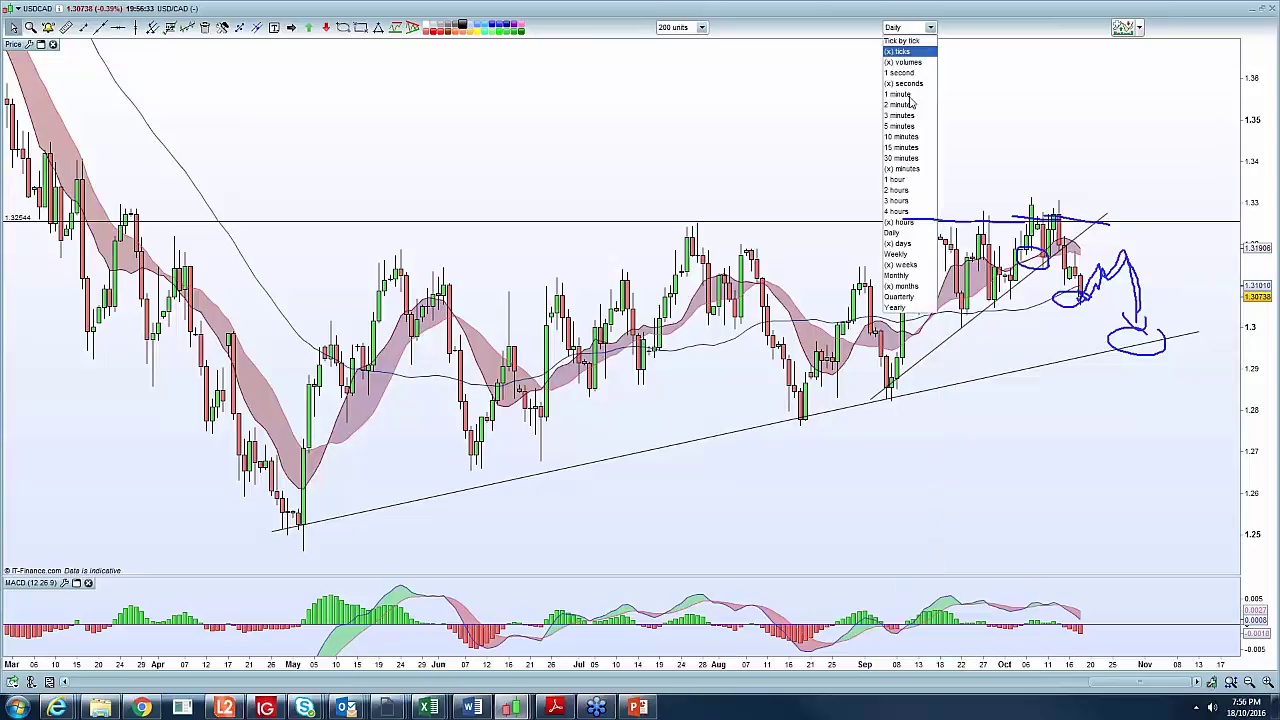
{"action": "left_click", "coordinate": [905, 212]}
{"action": "scroll", "coordinate": [1010, 548], "scroll_direction": "down", "scroll_amount": 3}
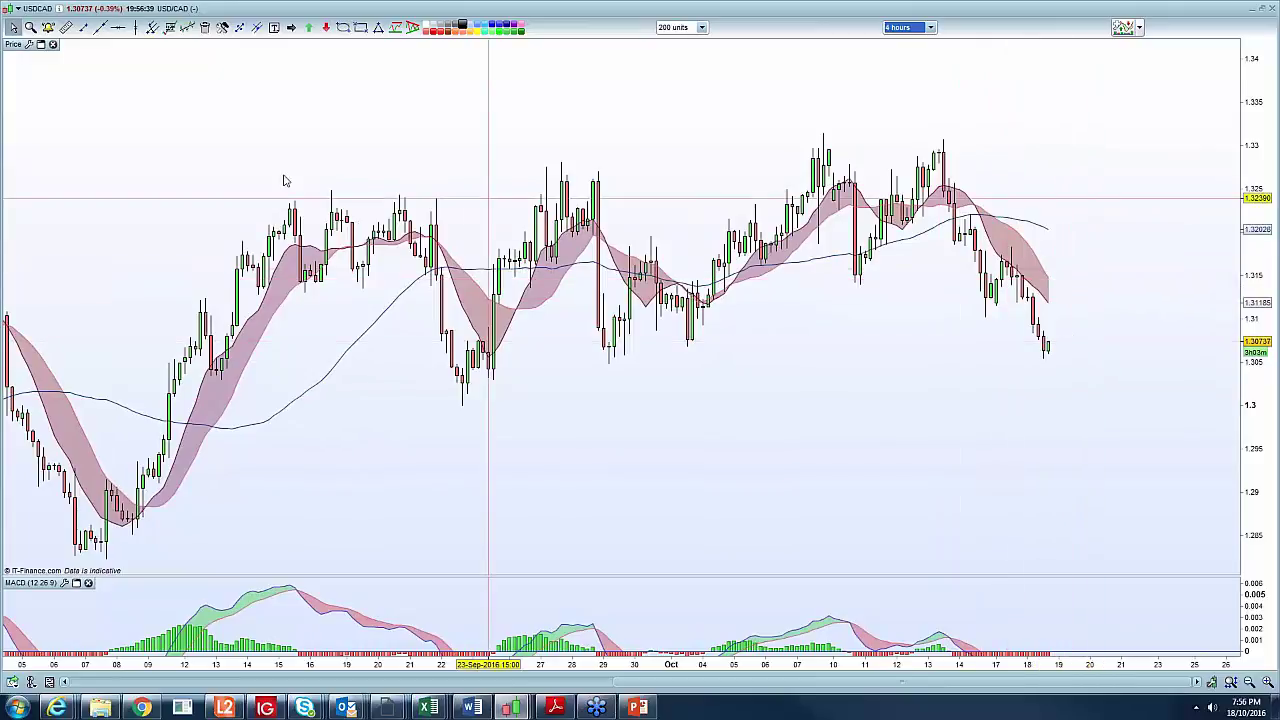
{"action": "left_click", "coordinate": [84, 28]}
{"action": "mouse_move", "coordinate": [462, 406]}
{"action": "left_mouse_down"}
{"action": "mouse_move", "coordinate": [814, 337]}
{"action": "mouse_move", "coordinate": [1046, 227]}
{"action": "left_mouse_up"}
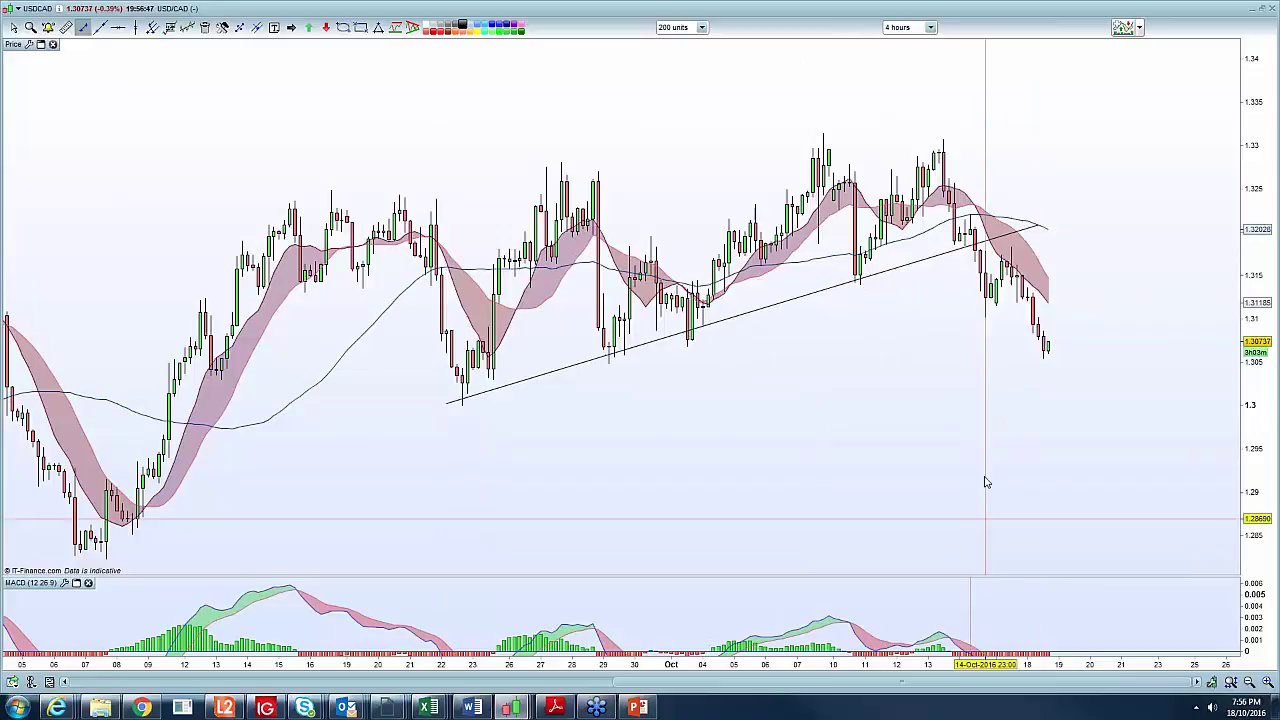
Mark the 17 October high with a freehand down arrow, trace the decline from it and sketch a zigzag rebound followed by another fall
{"action": "mouse_move", "coordinate": [926, 354]}
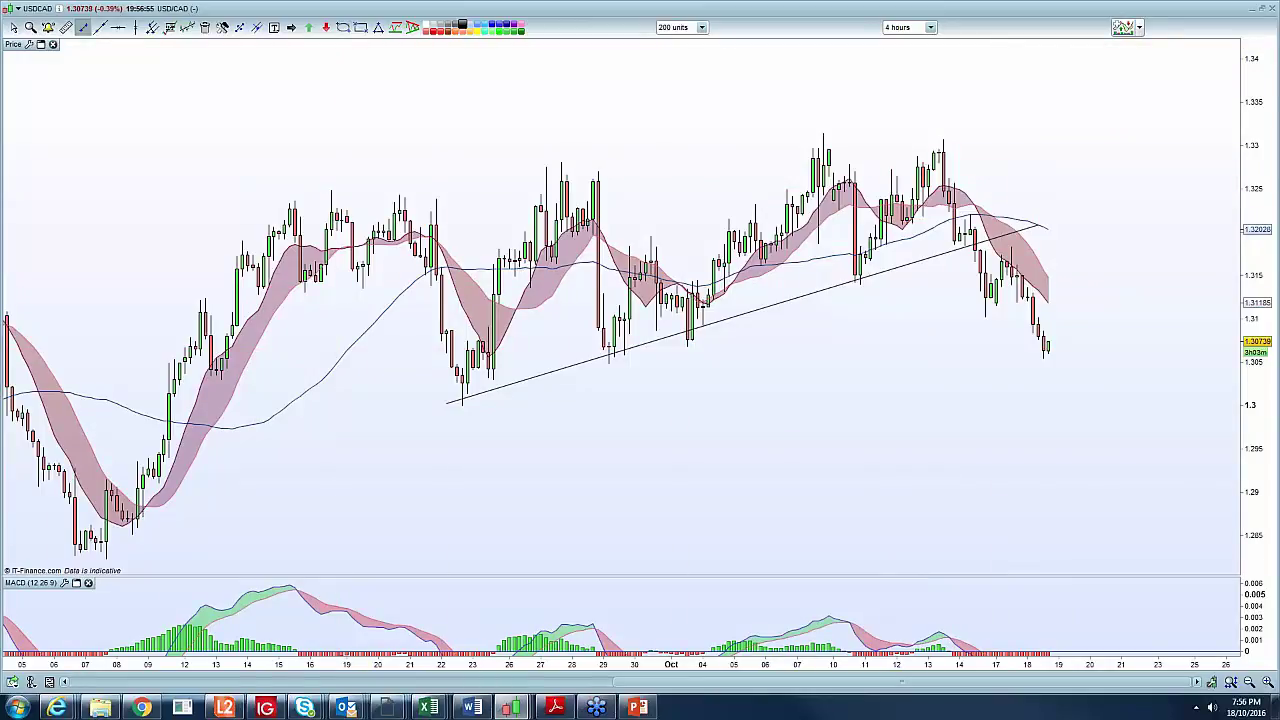
{"action": "mouse_move", "coordinate": [1012, 212]}
{"action": "left_mouse_down"}
{"action": "mouse_move", "coordinate": [1012, 256]}
{"action": "mouse_move", "coordinate": [1022, 232]}
{"action": "left_mouse_up"}
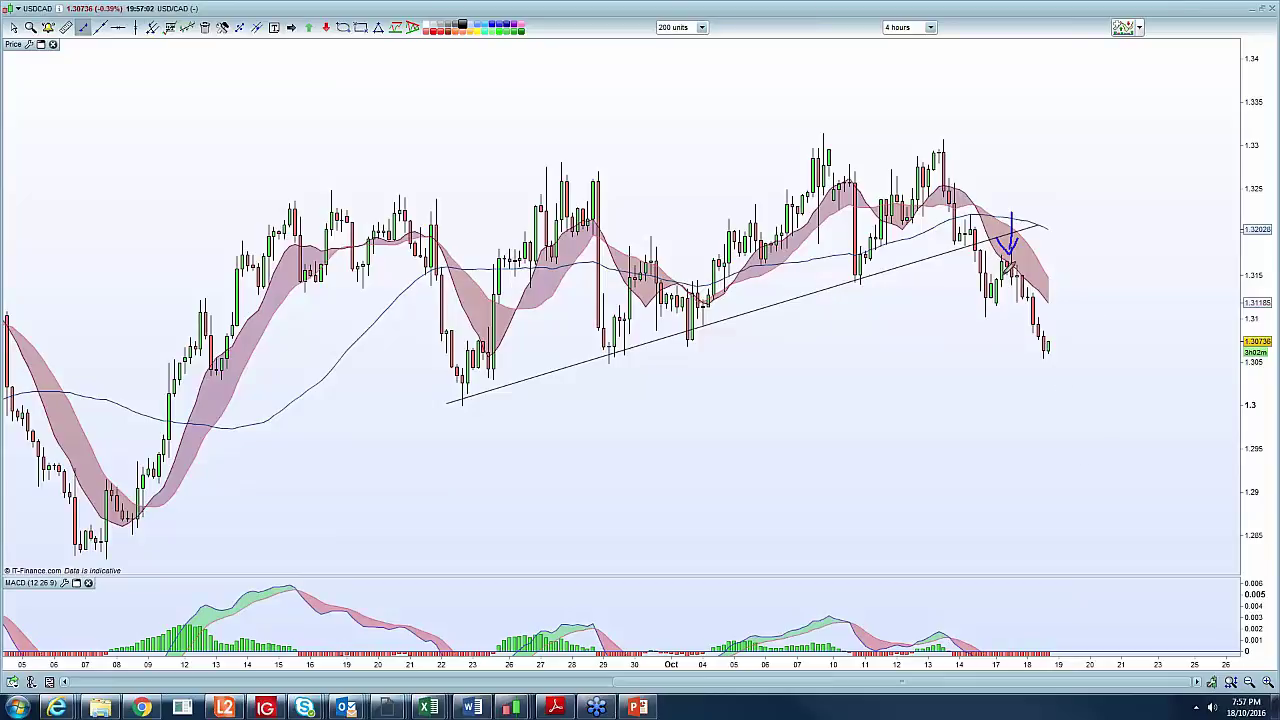
{"action": "mouse_move", "coordinate": [1003, 252]}
{"action": "left_mouse_down"}
{"action": "mouse_move", "coordinate": [1047, 347]}
{"action": "mouse_move", "coordinate": [1066, 312]}
{"action": "mouse_move", "coordinate": [1094, 314]}
{"action": "mouse_move", "coordinate": [1127, 269]}
{"action": "mouse_move", "coordinate": [1121, 370]}
{"action": "mouse_move", "coordinate": [1140, 341]}
{"action": "left_mouse_up"}
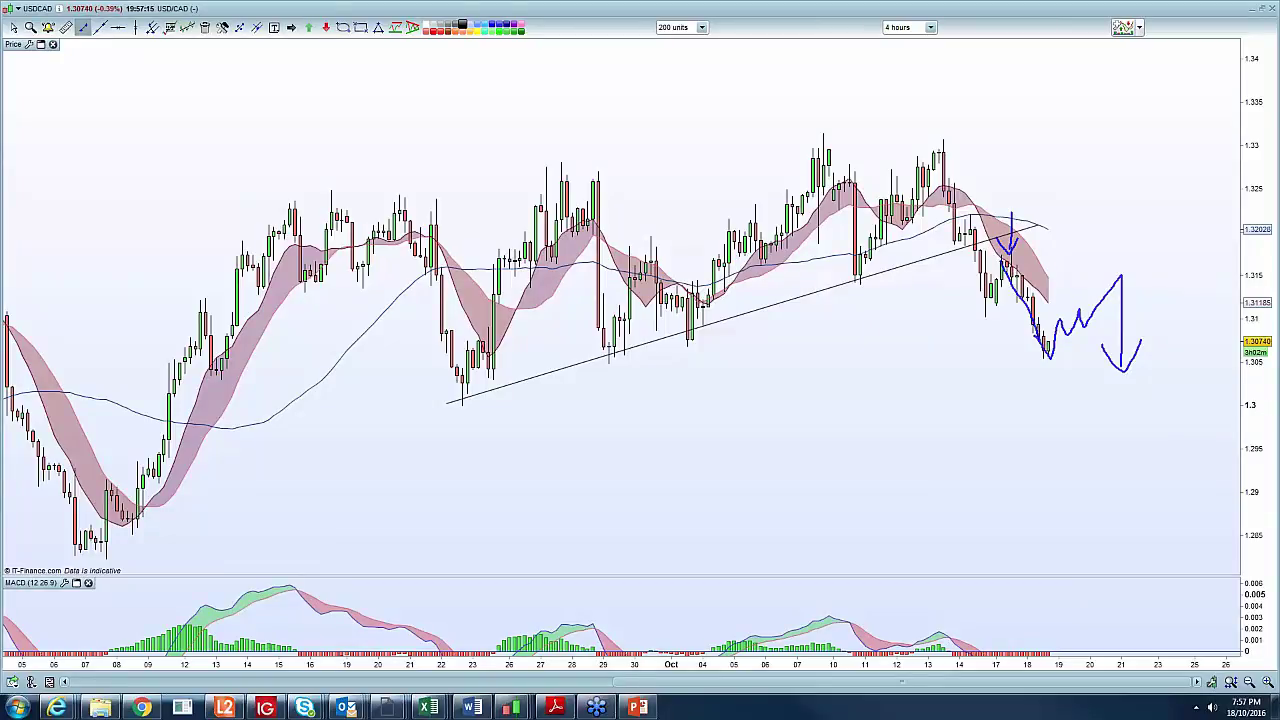
Revisit the weekly USDCAD chart, return to daily with more space after October, and clear the freehand marks
{"action": "left_click", "coordinate": [930, 27]}
{"action": "left_click", "coordinate": [905, 260]}
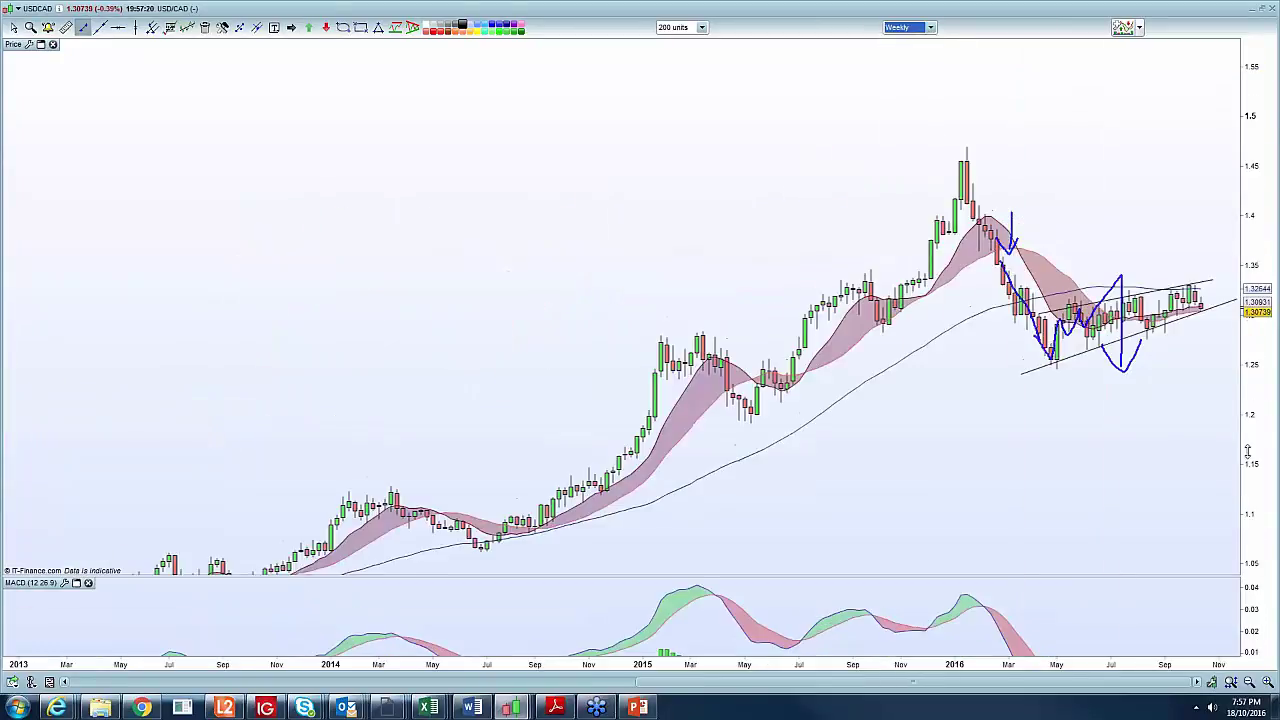
{"action": "left_click", "coordinate": [930, 27]}
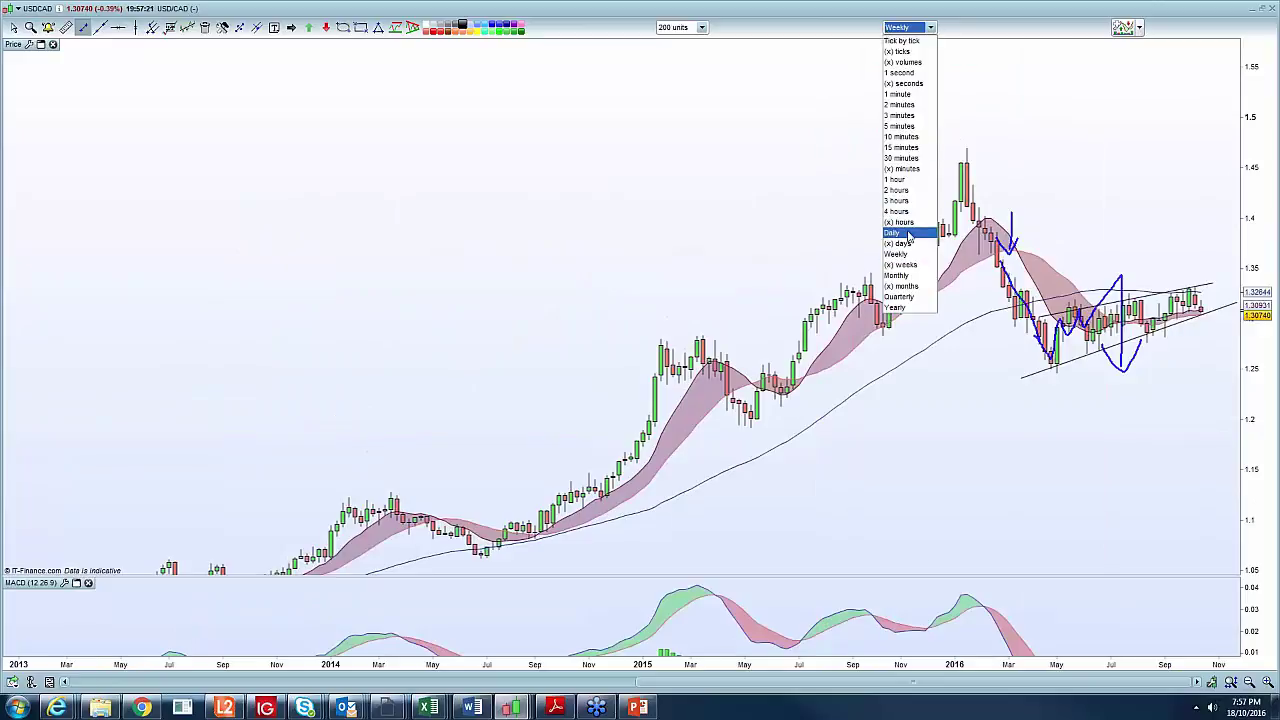
{"action": "left_click", "coordinate": [908, 234]}
{"action": "left_click_drag", "start_coordinate": [1257, 530], "coordinate": [1257, 486]}
{"action": "left_click_drag", "start_coordinate": [1177, 664], "coordinate": [1010, 664]}
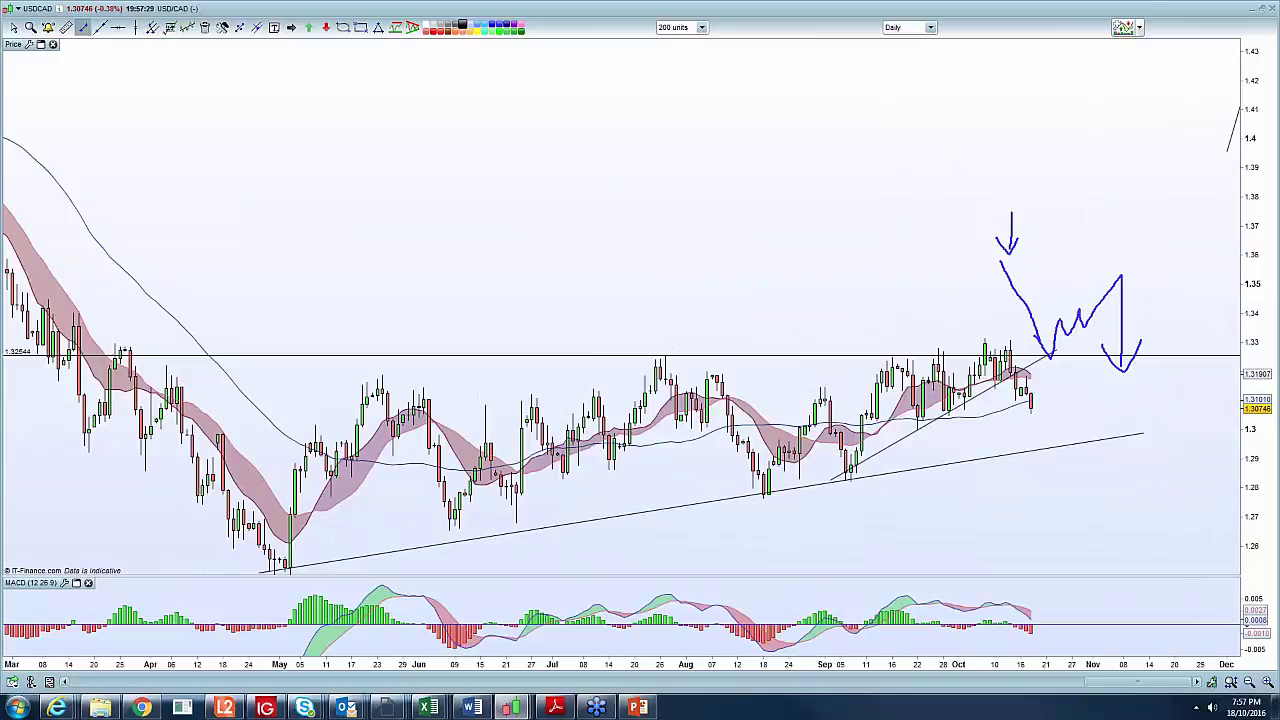
{"action": "key", "text": "Escape"}
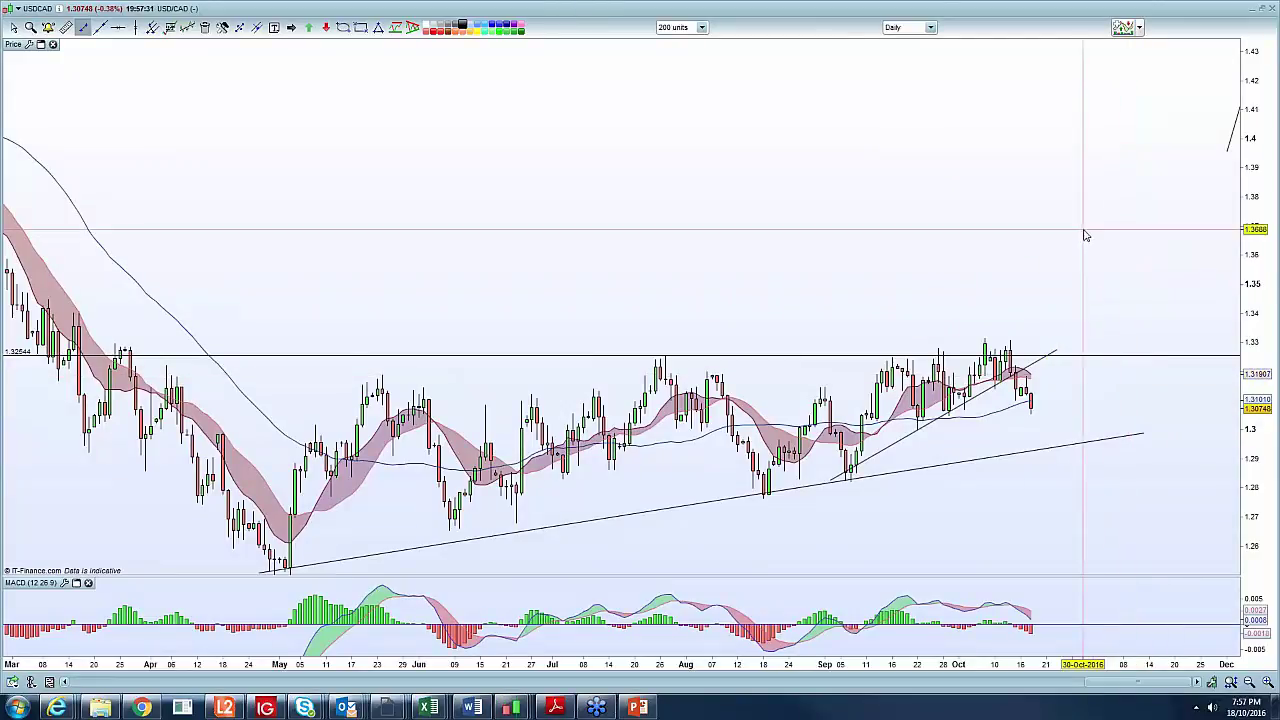
Switch USDCAD to 4 hours, place a horizontal line at 1.3114, and restore the chart window to the side-by-side layout
{"action": "left_click", "coordinate": [930, 27]}
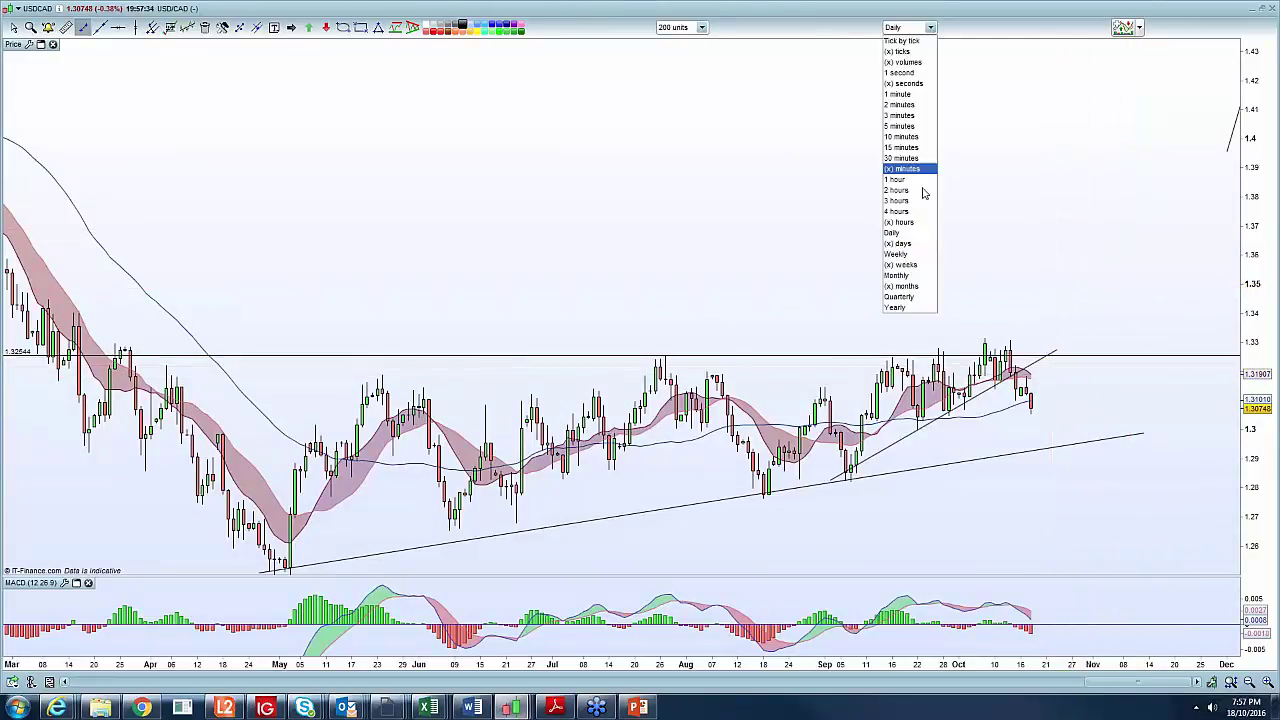
{"action": "left_click", "coordinate": [905, 211]}
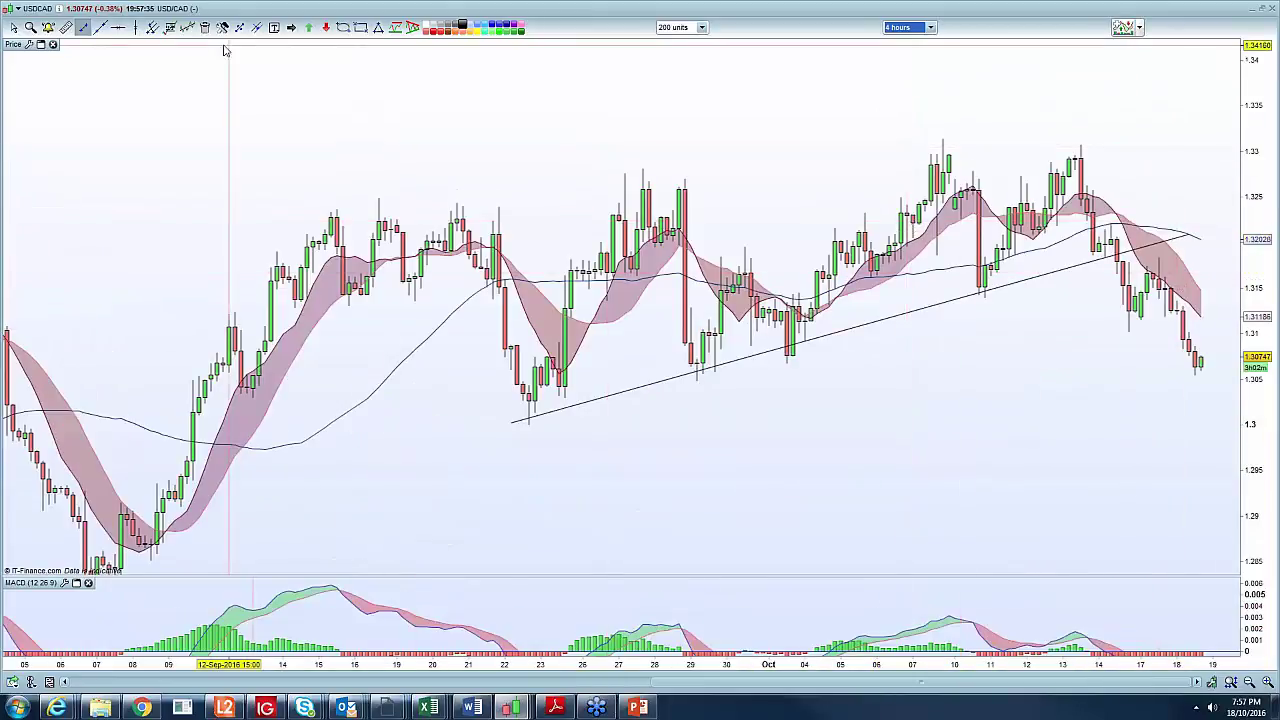
{"action": "left_click", "coordinate": [1051, 321]}
{"action": "left_click_drag", "start_coordinate": [1014, 403], "coordinate": [930, 412]}
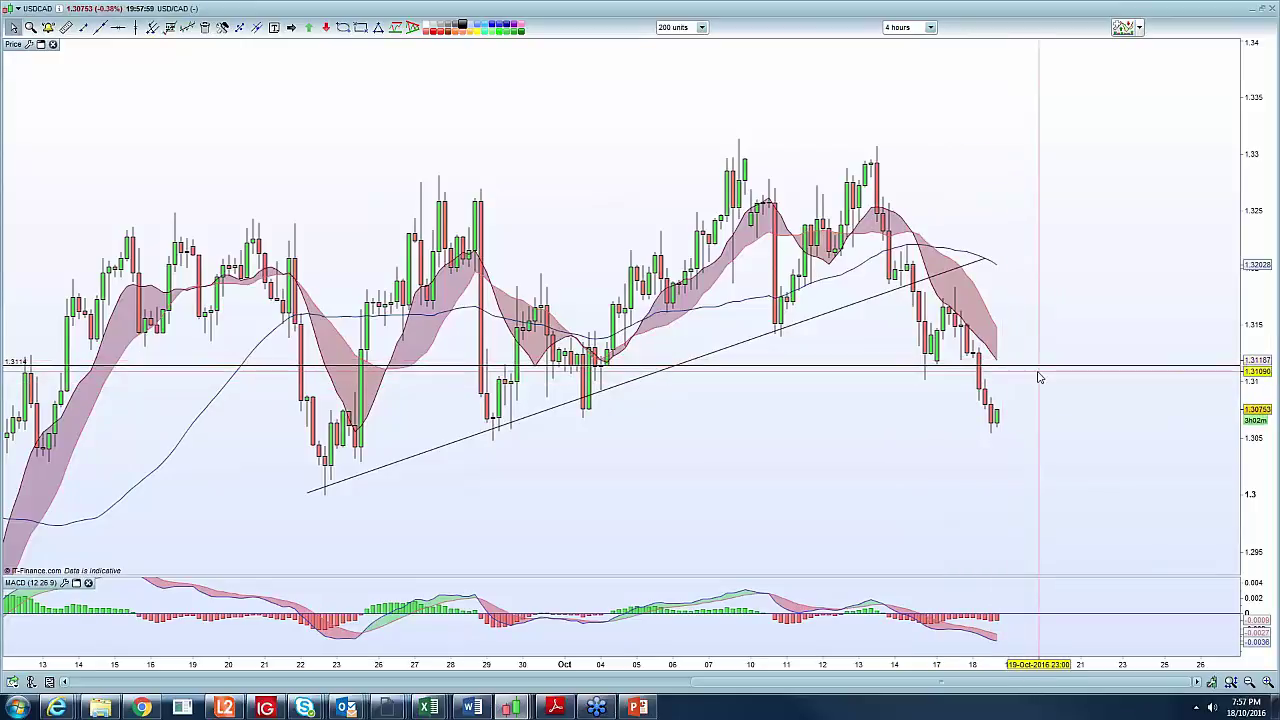
{"action": "left_click", "coordinate": [1262, 12]}
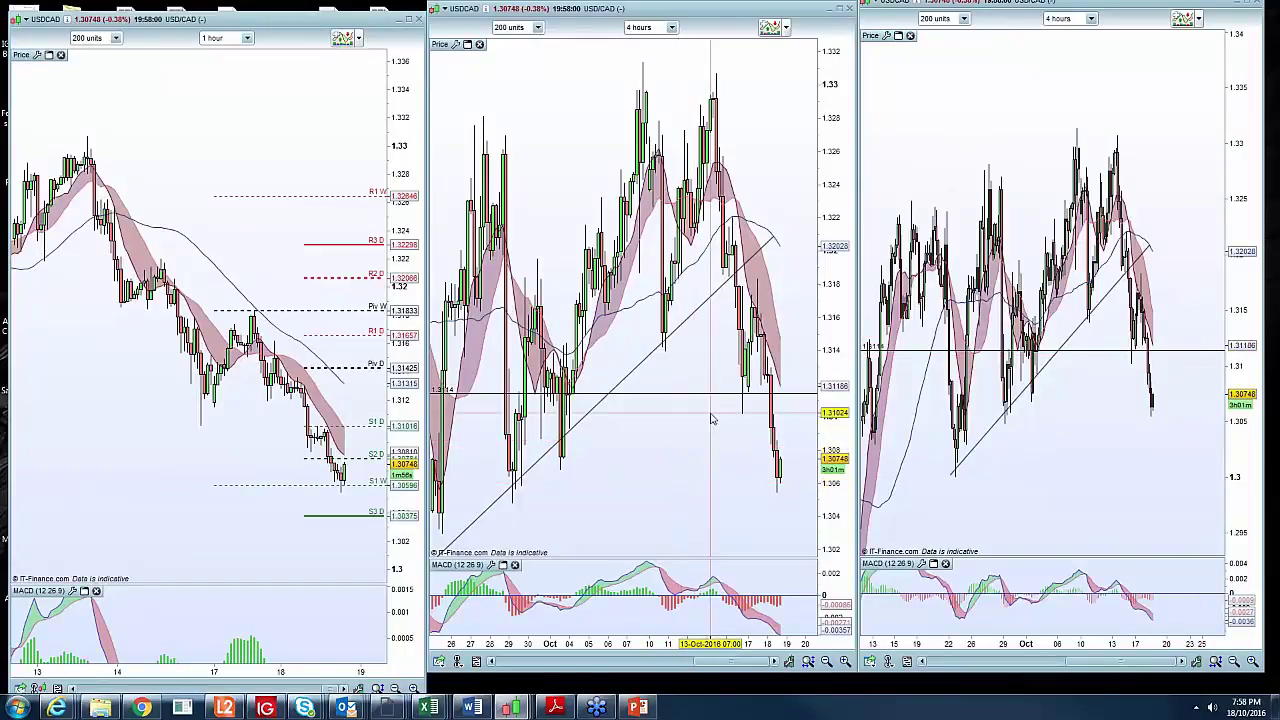
Bring the daily USDCAD chart back to full size and place a horizontal support line at 1.30119
{"action": "mouse_move", "coordinate": [711, 420]}
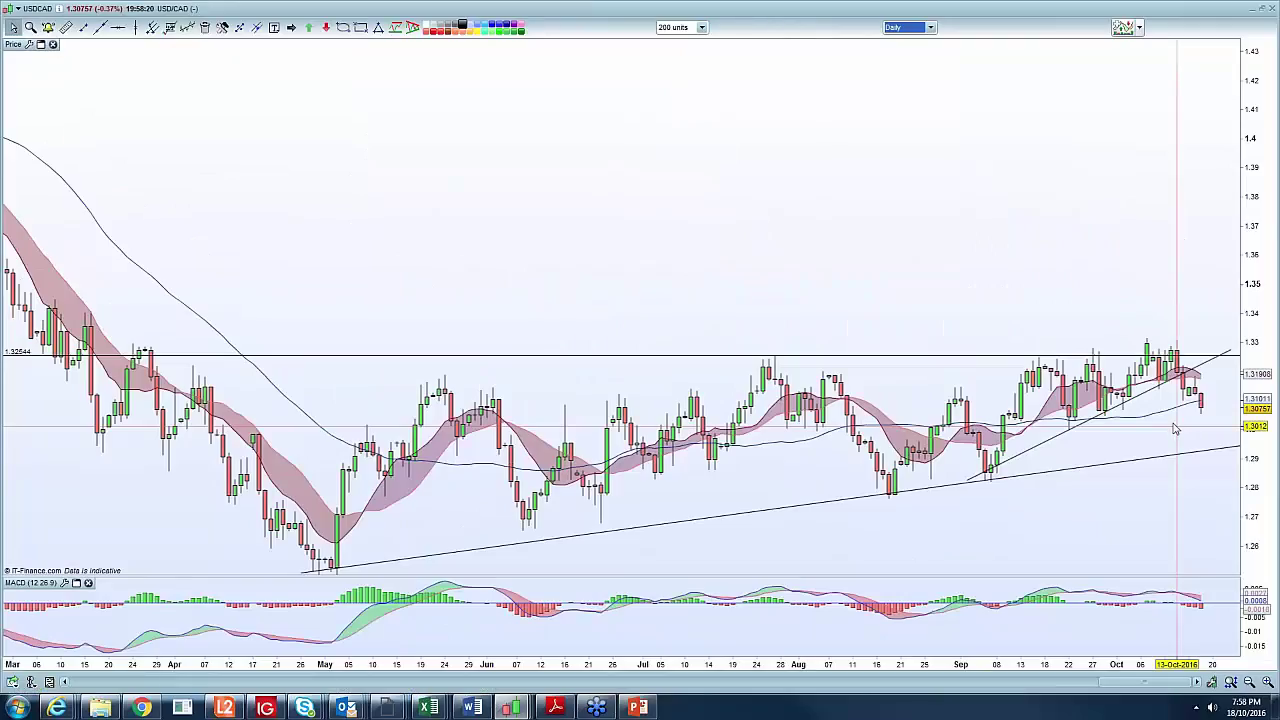
{"action": "left_click", "coordinate": [121, 28]}
{"action": "left_click", "coordinate": [118, 28]}
{"action": "left_click", "coordinate": [1114, 427]}
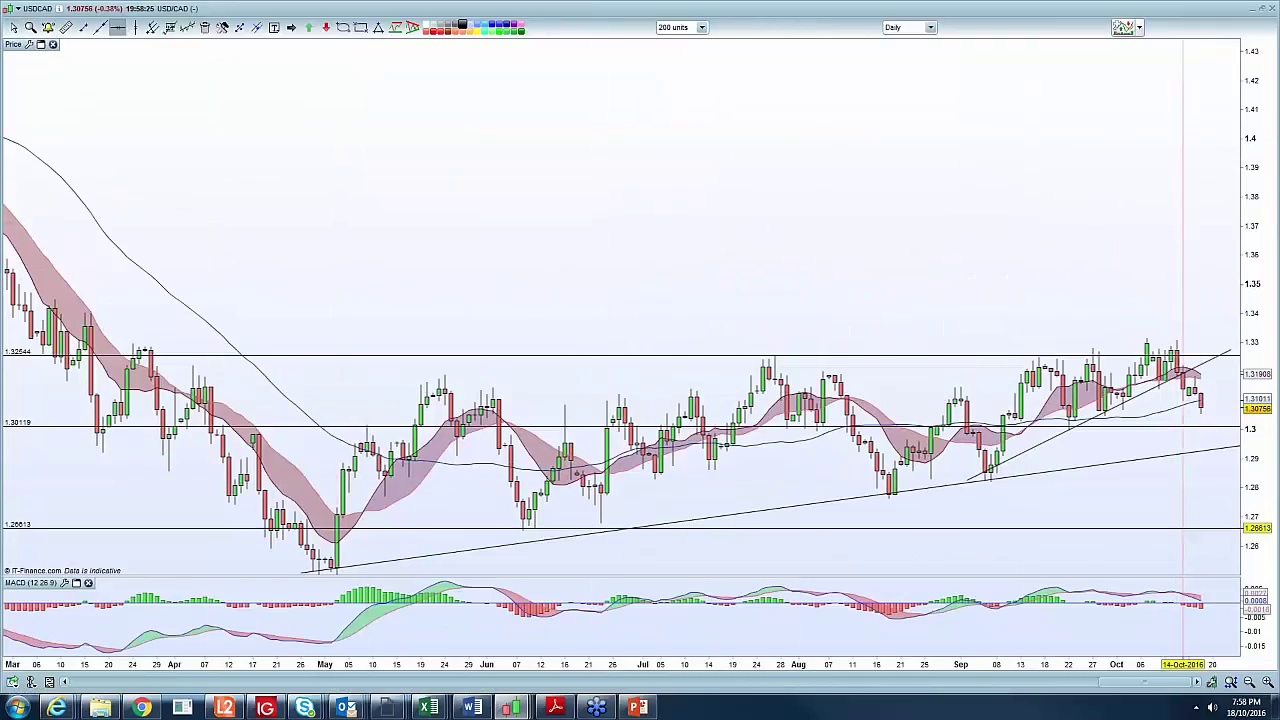
{"action": "left_click_drag", "start_coordinate": [1181, 662], "coordinate": [1080, 662]}
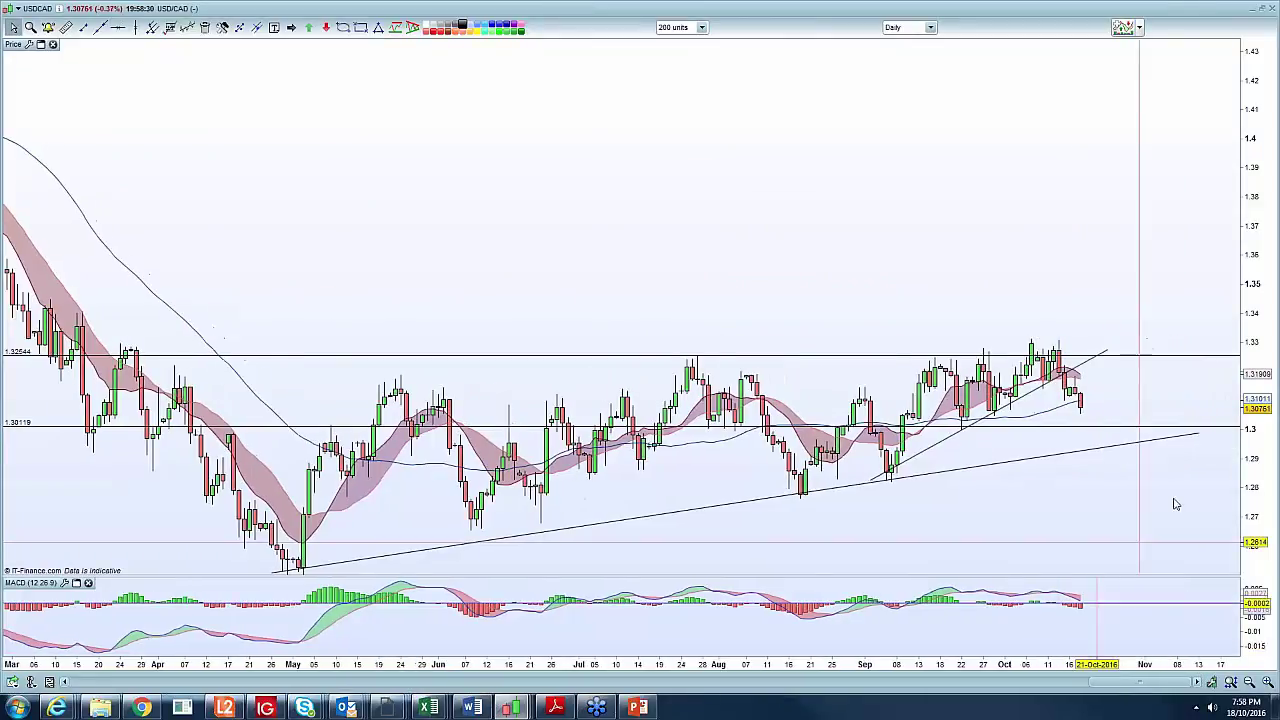
{"action": "left_click_drag", "start_coordinate": [1256, 298], "coordinate": [1261, 87]}
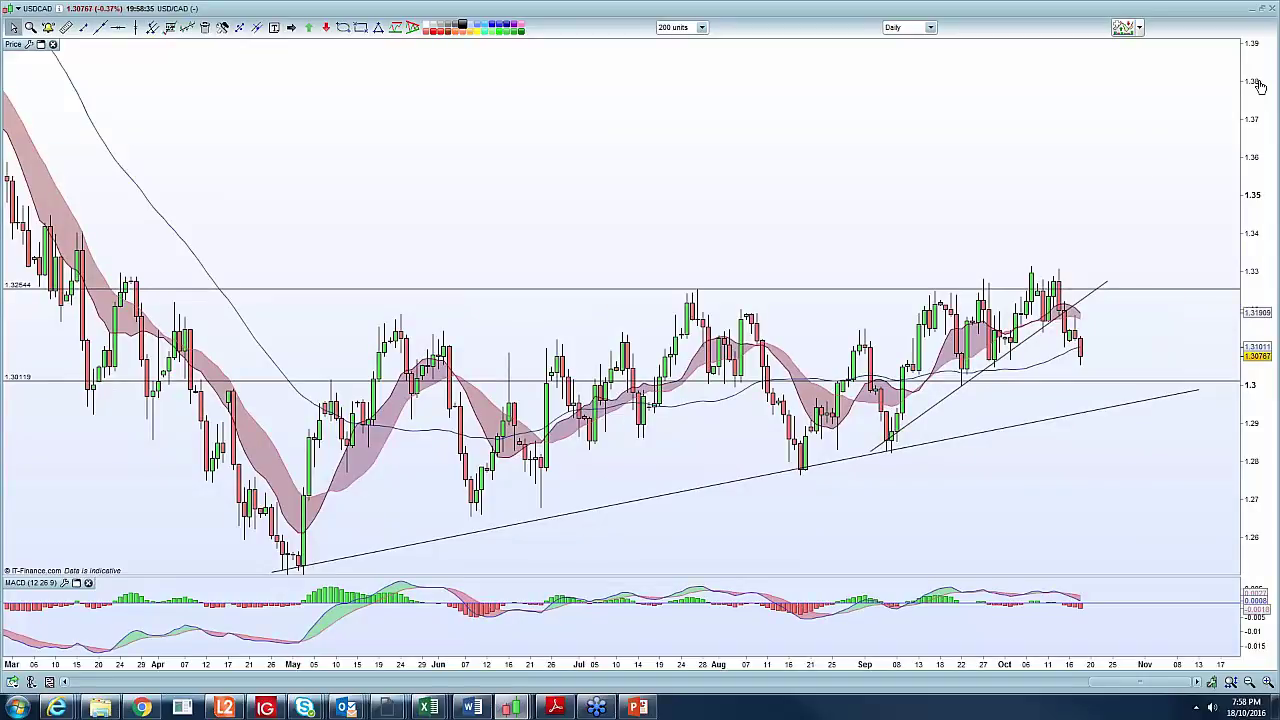
Return USDCAD to weekly, framed on the 2015–2016 candles and the two rising trend lines
{"action": "left_click", "coordinate": [910, 27]}
{"action": "left_click", "coordinate": [908, 260]}
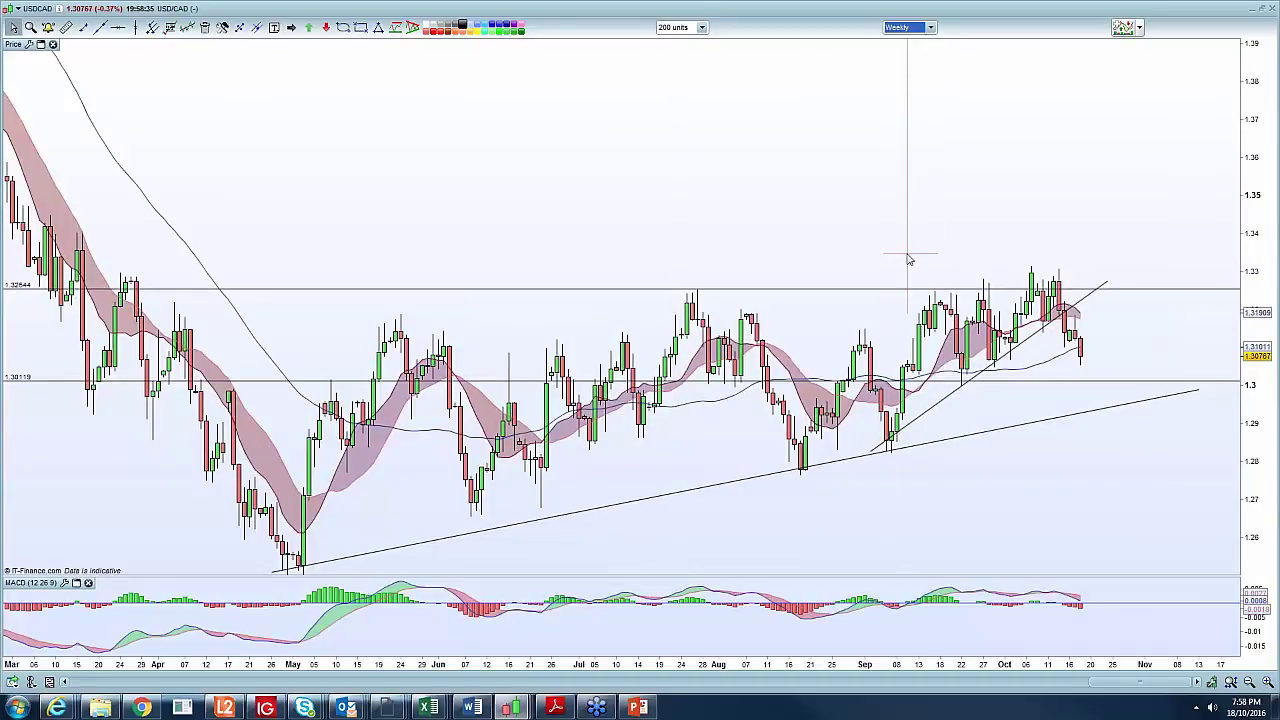
{"action": "left_click_drag", "start_coordinate": [1157, 667], "coordinate": [1060, 663]}
{"action": "left_click_drag", "start_coordinate": [1256, 400], "coordinate": [1256, 528]}
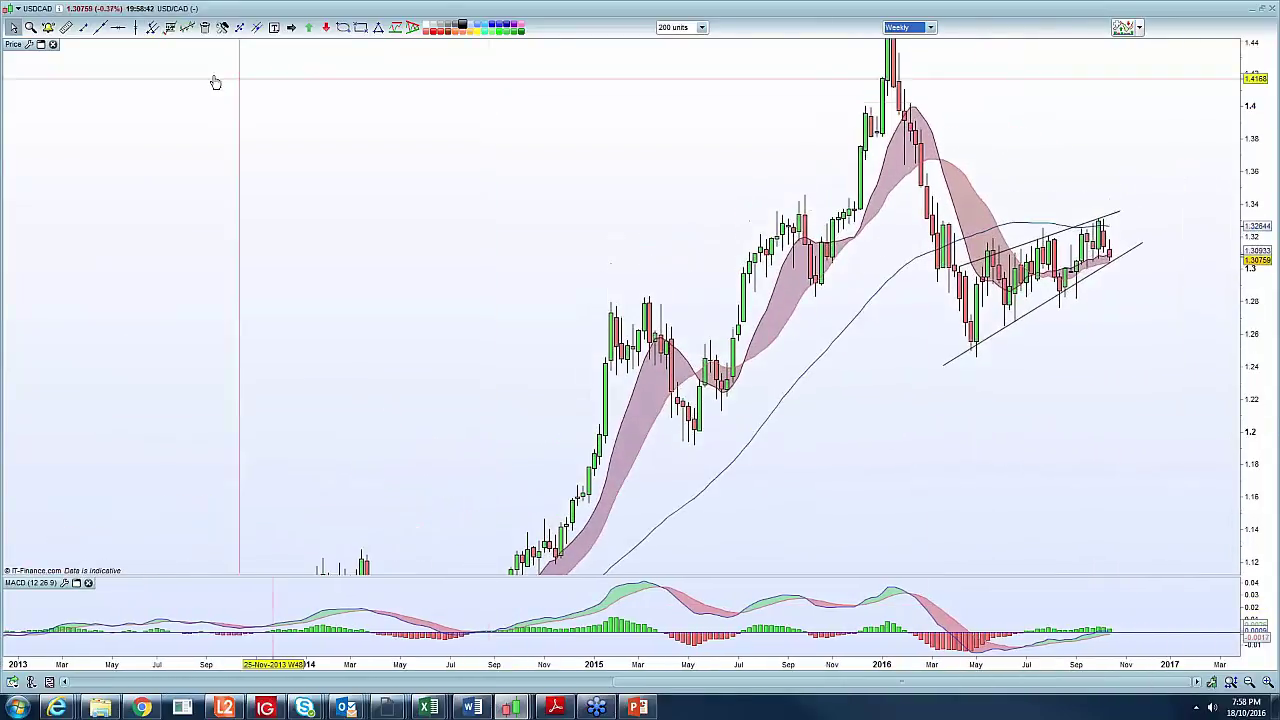
Place horizontal lines at 1.30262 and 1.32819 on the weekly USDCAD chart
{"action": "left_click", "coordinate": [118, 27]}
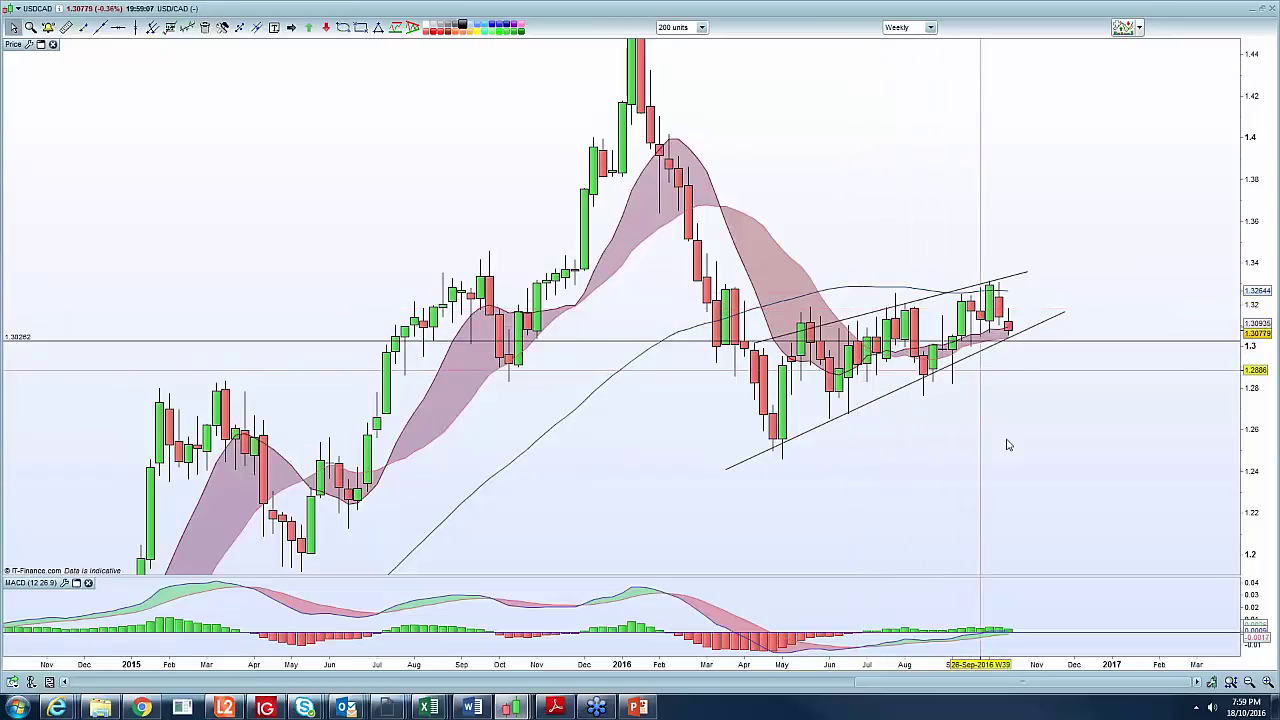
{"action": "mouse_move", "coordinate": [1018, 453]}
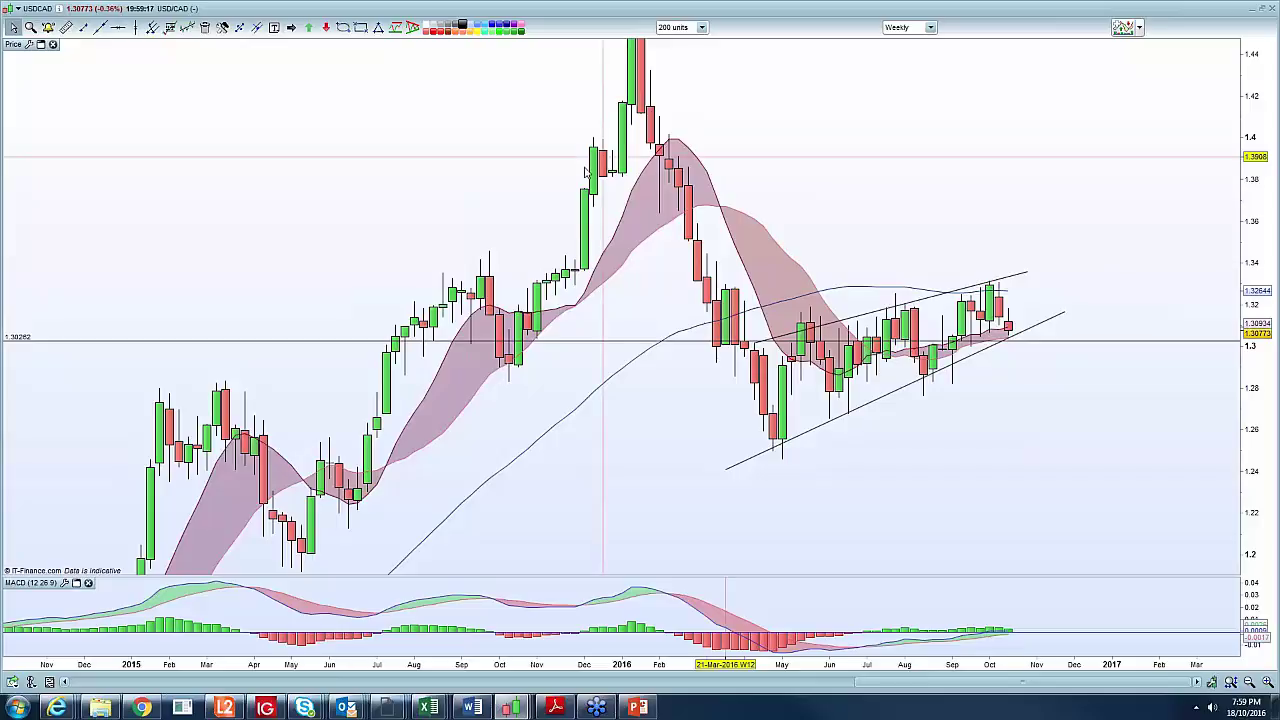
{"action": "left_click", "coordinate": [118, 27]}
{"action": "left_click", "coordinate": [268, 234]}
{"action": "left_click", "coordinate": [264, 287]}
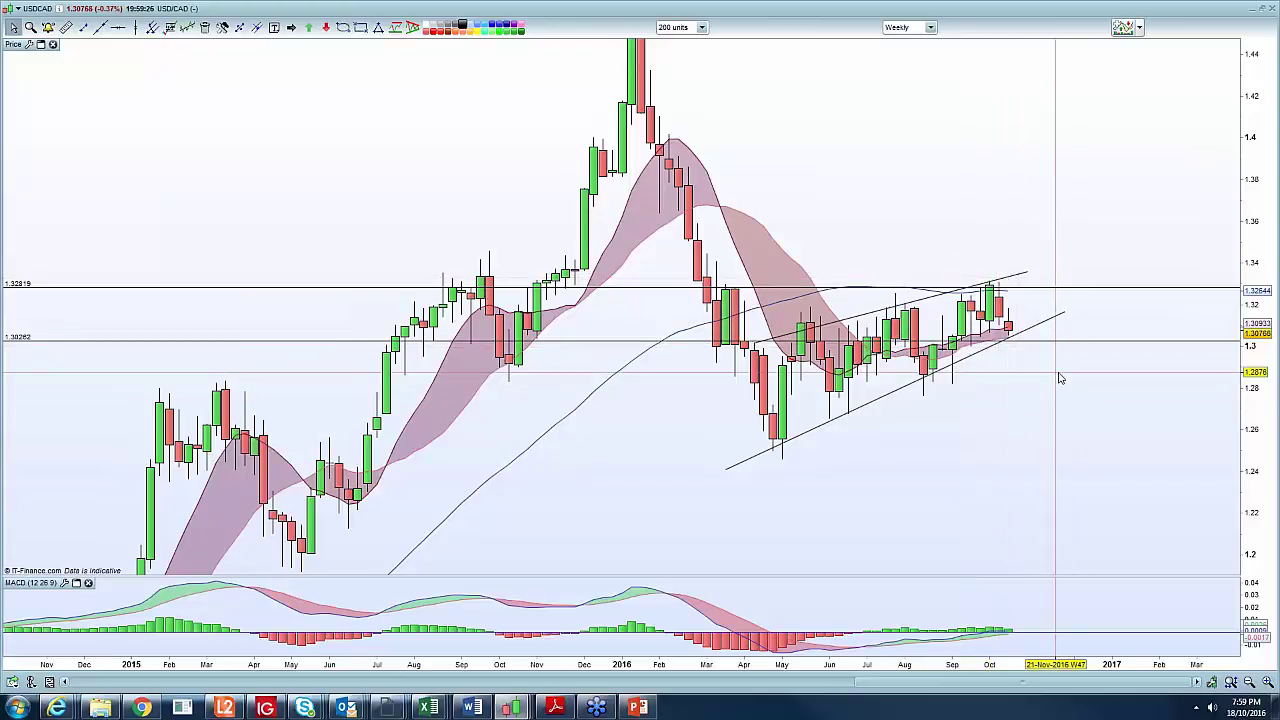
{"action": "mouse_move", "coordinate": [1061, 378]}
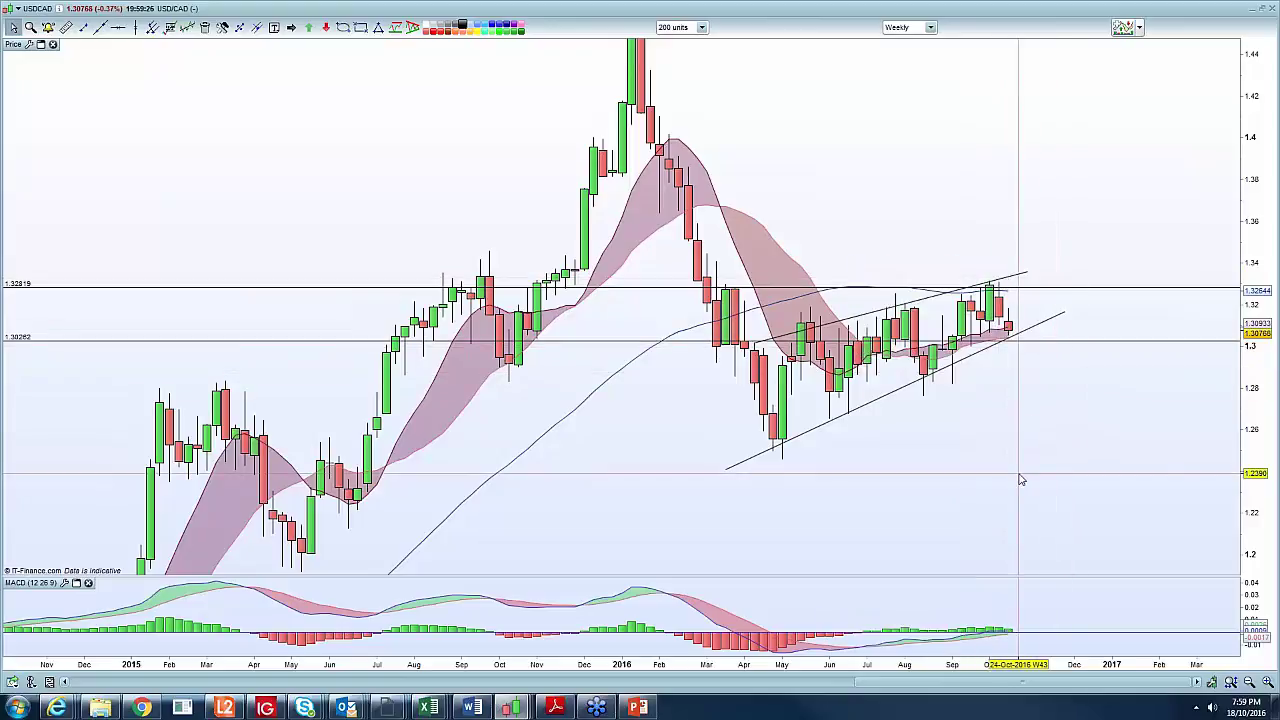
{"action": "mouse_move", "coordinate": [1021, 480]}
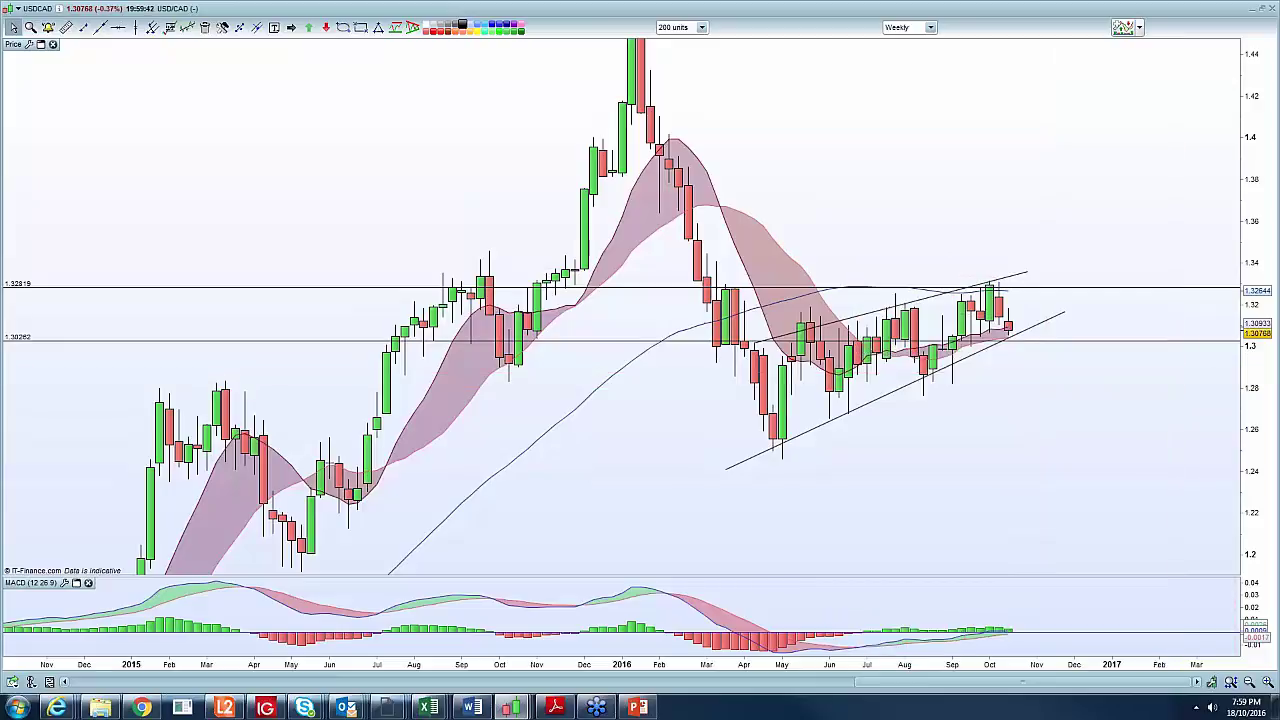
Review USDCAD on 4 hours, framed on the candles since mid-September, and restore the chart window to the side-by-side layout
{"action": "left_click", "coordinate": [910, 27]}
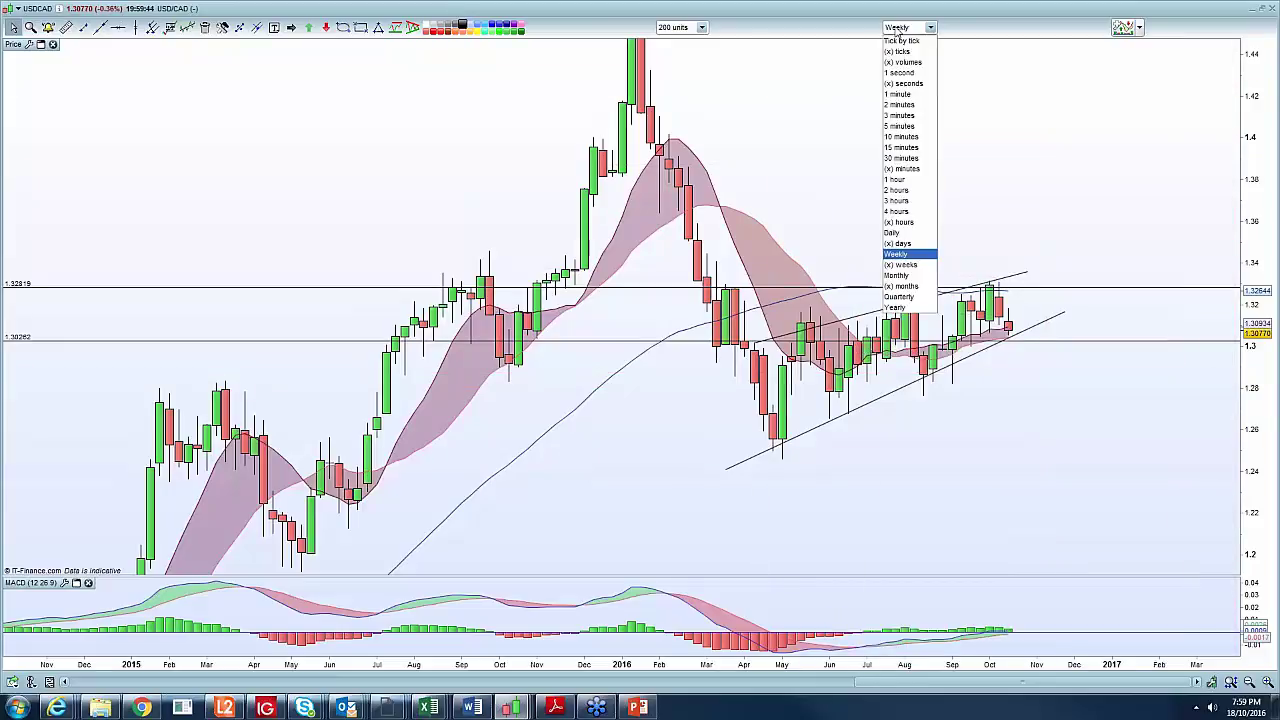
{"action": "left_click", "coordinate": [910, 220]}
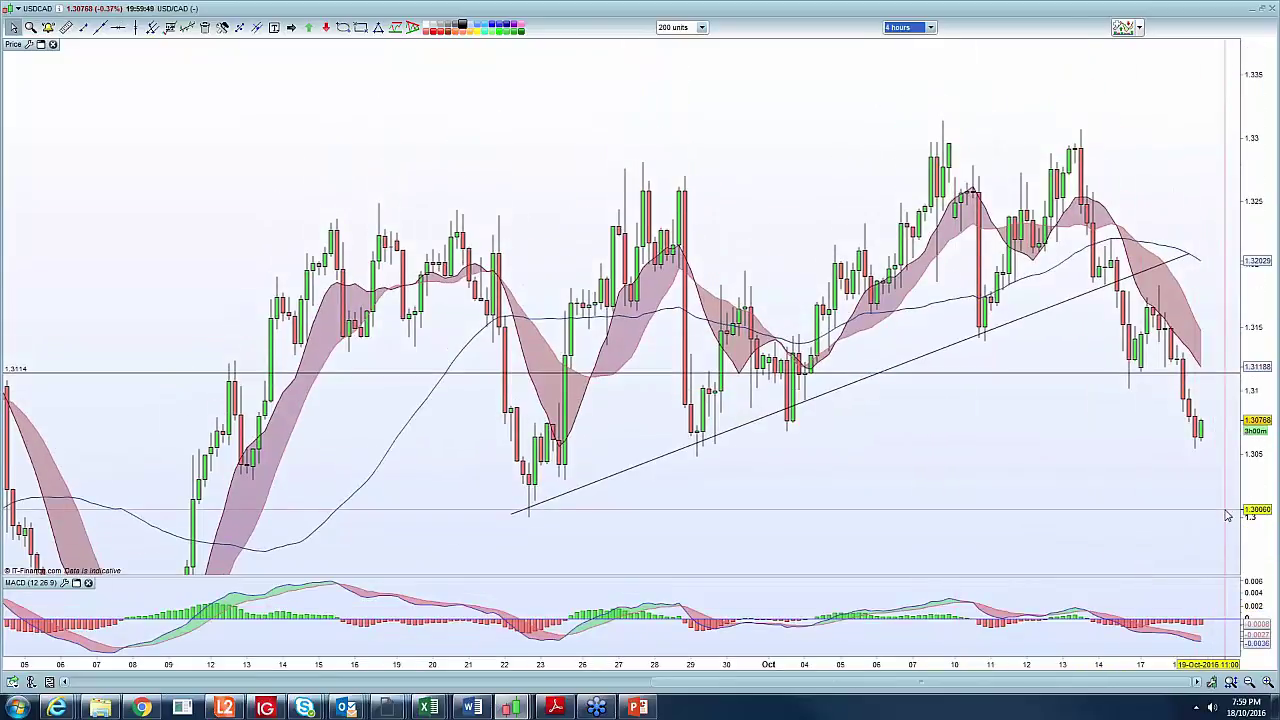
{"action": "scroll", "coordinate": [332, 688], "scroll_direction": "up", "scroll_amount": 4}
{"action": "left_click_drag", "start_coordinate": [1254, 514], "coordinate": [1255, 287]}
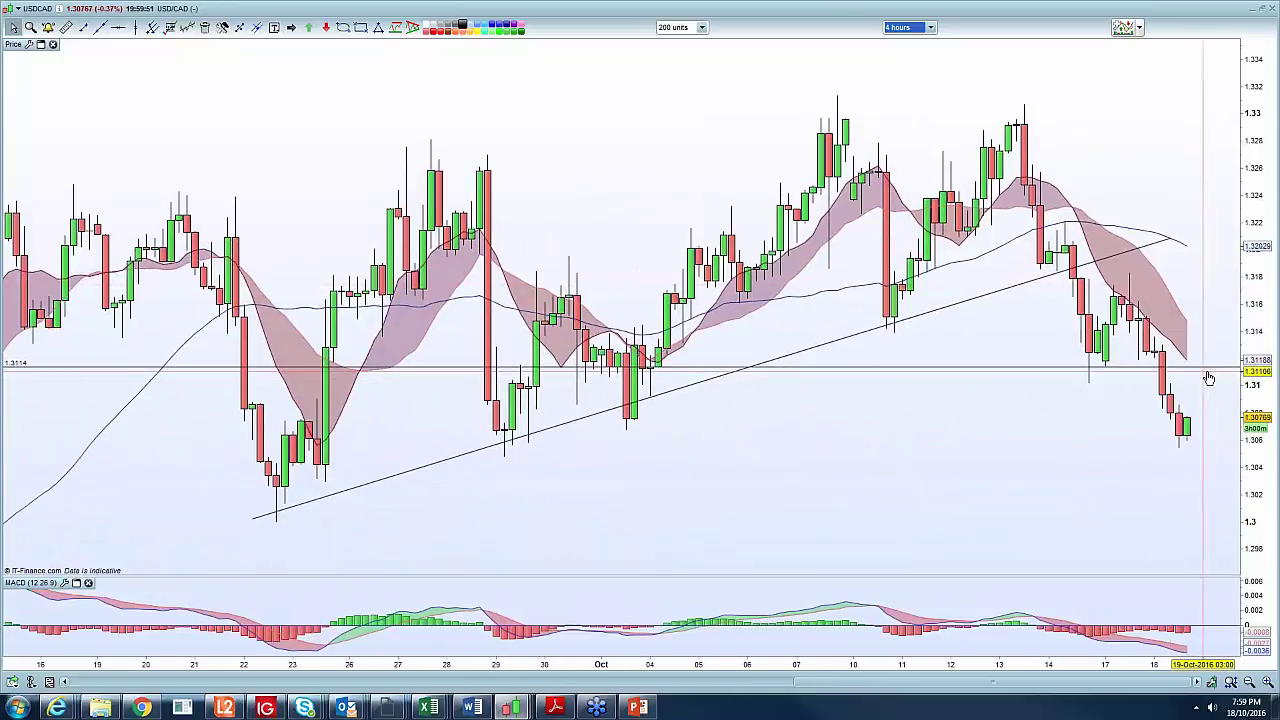
{"action": "left_click", "coordinate": [1262, 9]}
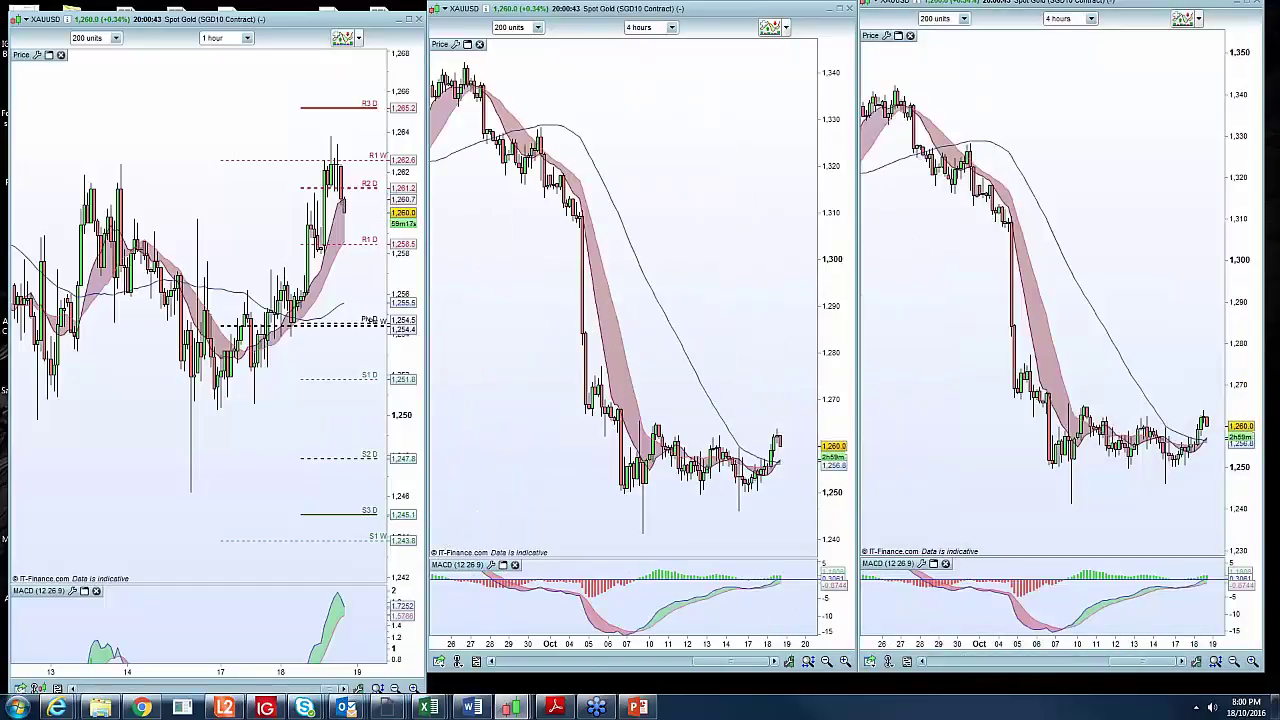
Set the third XAUUSD chart to daily, enlarge it to full size, and frame May through October with space after the latest candle
{"action": "left_click", "coordinate": [1090, 18]}
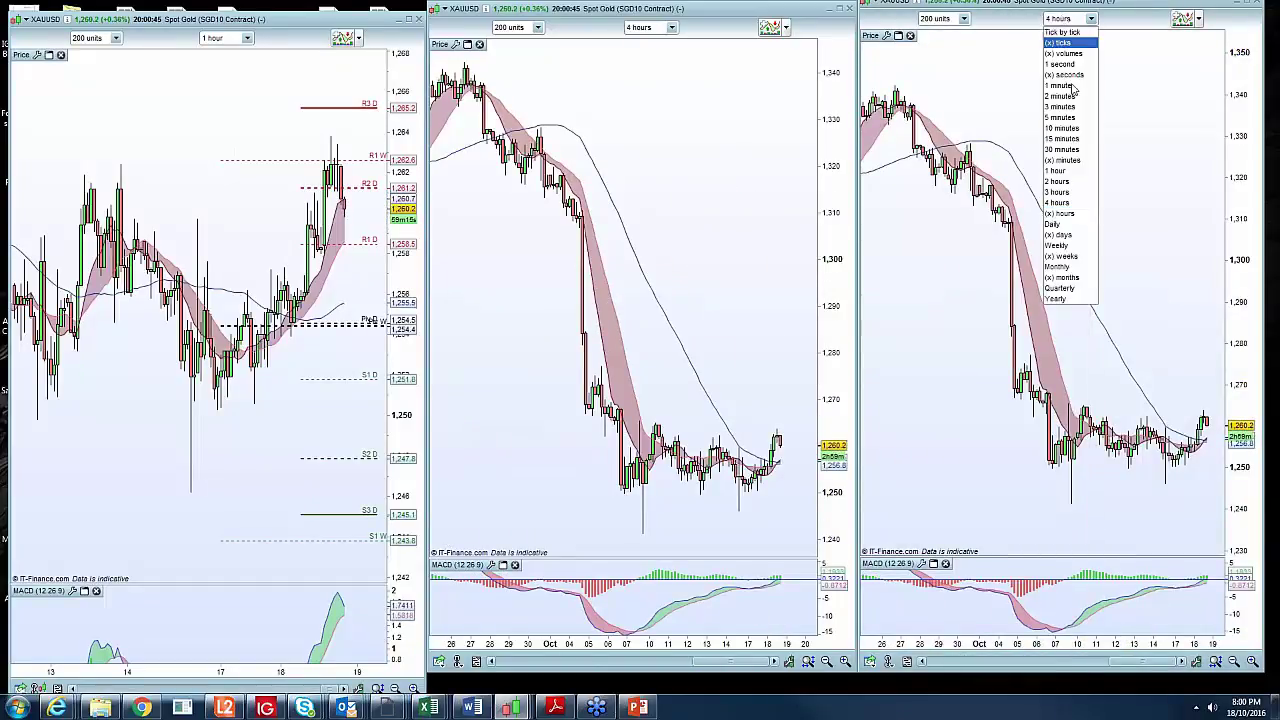
{"action": "left_click", "coordinate": [1083, 225]}
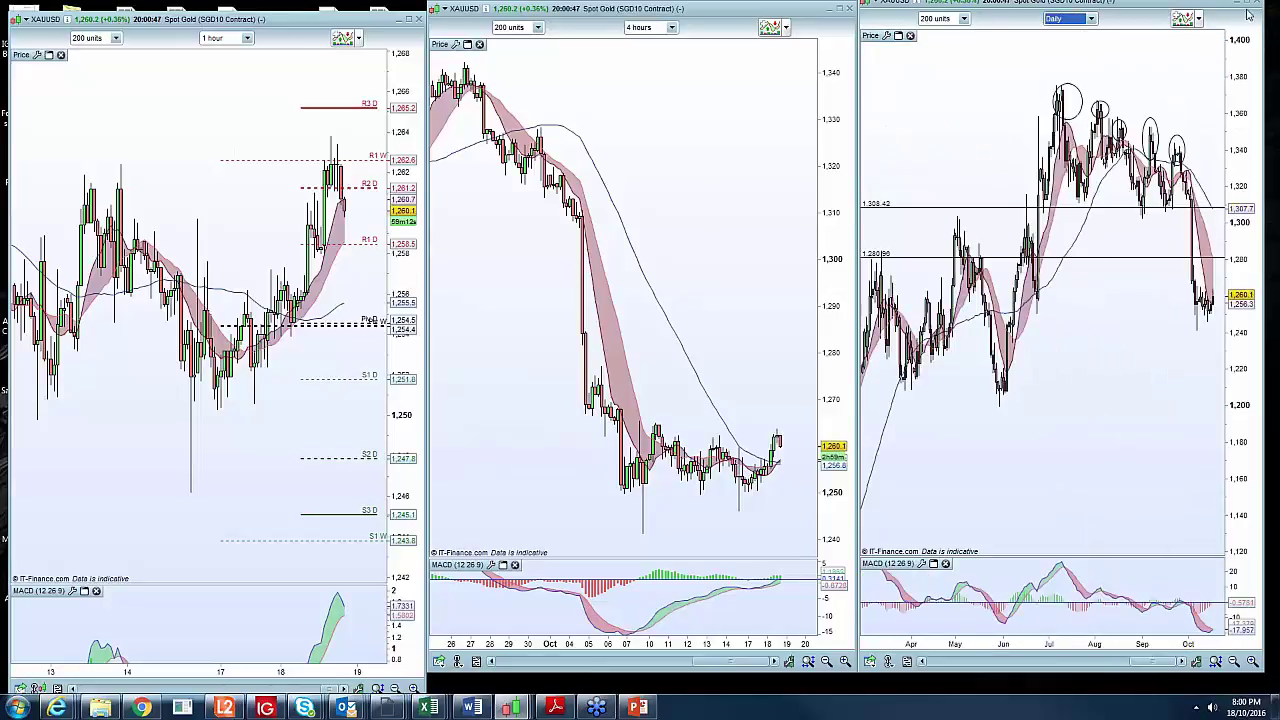
{"action": "left_click", "coordinate": [1247, 3]}
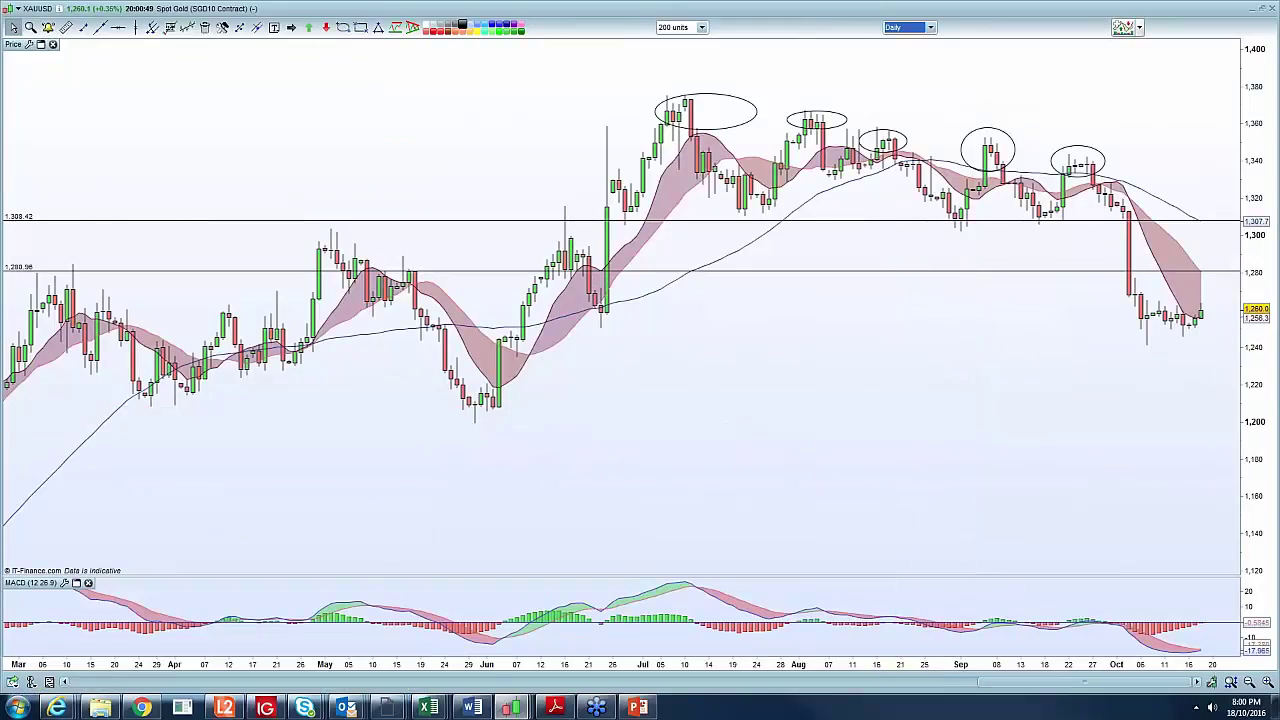
{"action": "left_click_drag", "start_coordinate": [890, 668], "coordinate": [779, 668]}
{"action": "scroll", "coordinate": [1023, 217], "scroll_direction": "up", "scroll_amount": 2}
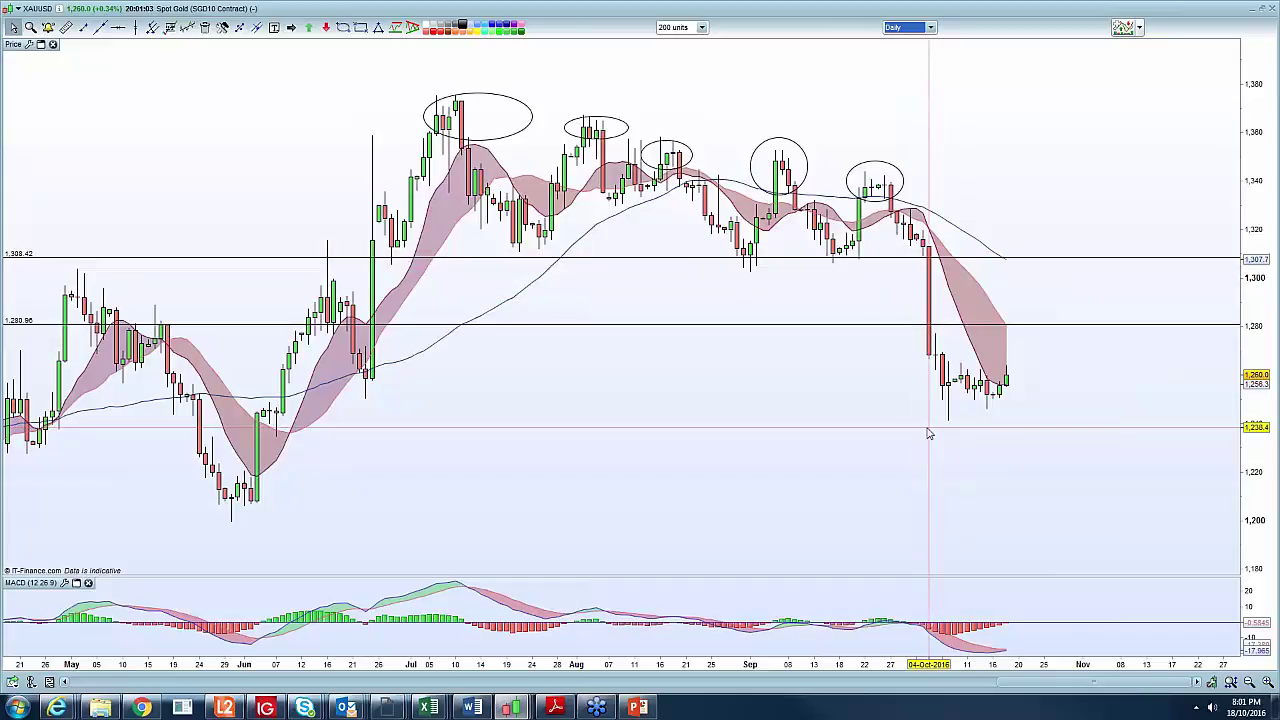
Place horizontal lines at about 1,248.5 and 1,263.1 around the October consolidation on the daily gold chart
{"action": "left_click", "coordinate": [118, 27]}
{"action": "left_click", "coordinate": [1120, 403]}
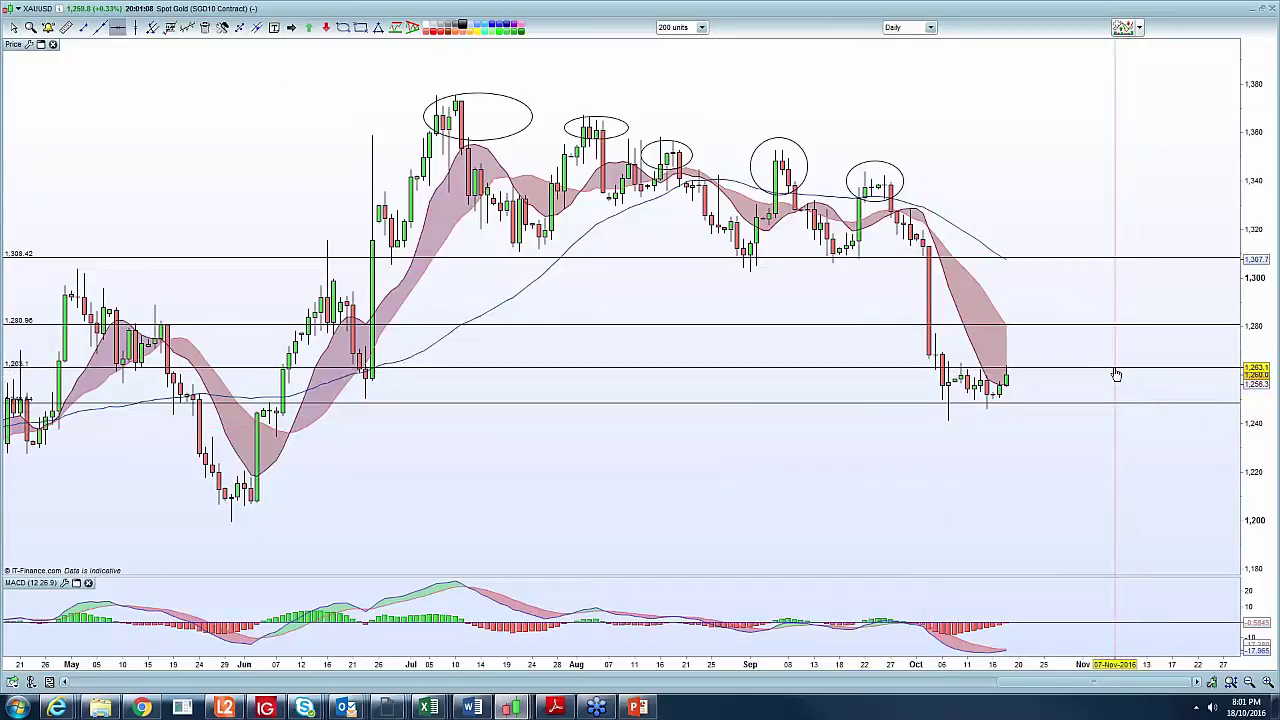
{"action": "left_click", "coordinate": [1116, 369]}
{"action": "key", "text": "Escape"}
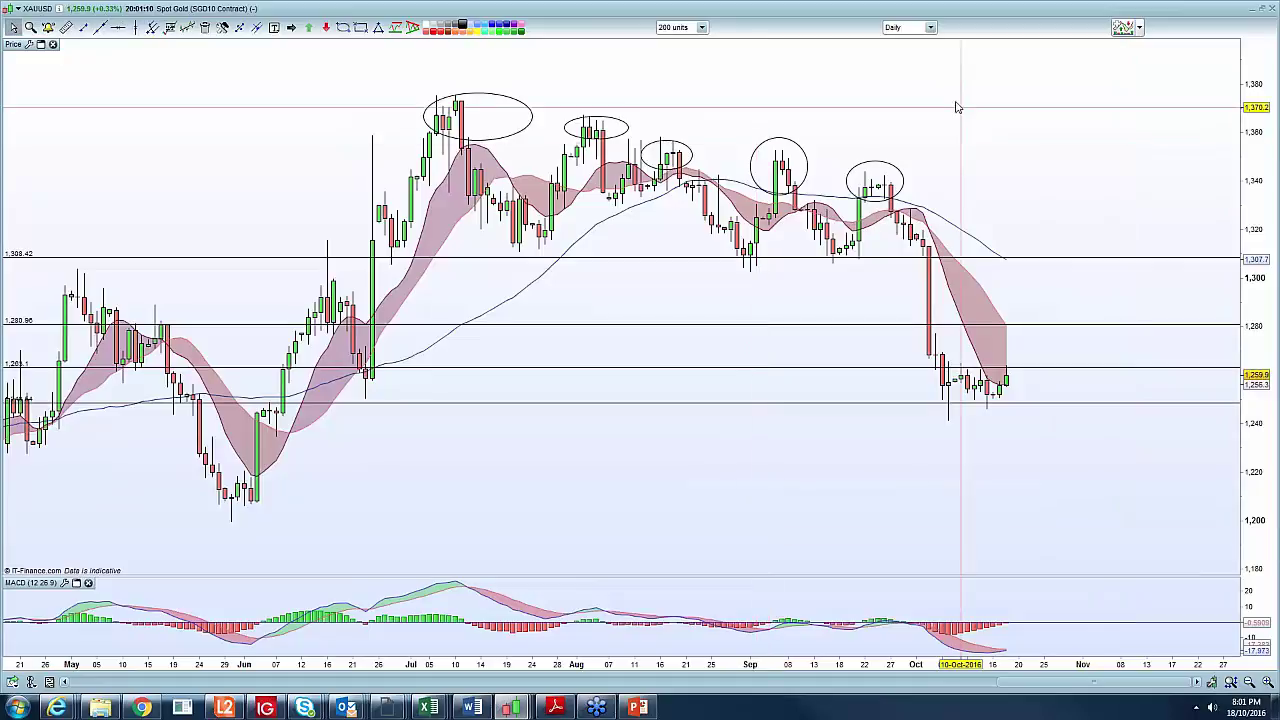
Switch gold to 4 hours and place horizontal lines at 1,264.56 and 1,250.56 around the October range
{"action": "left_click", "coordinate": [915, 27]}
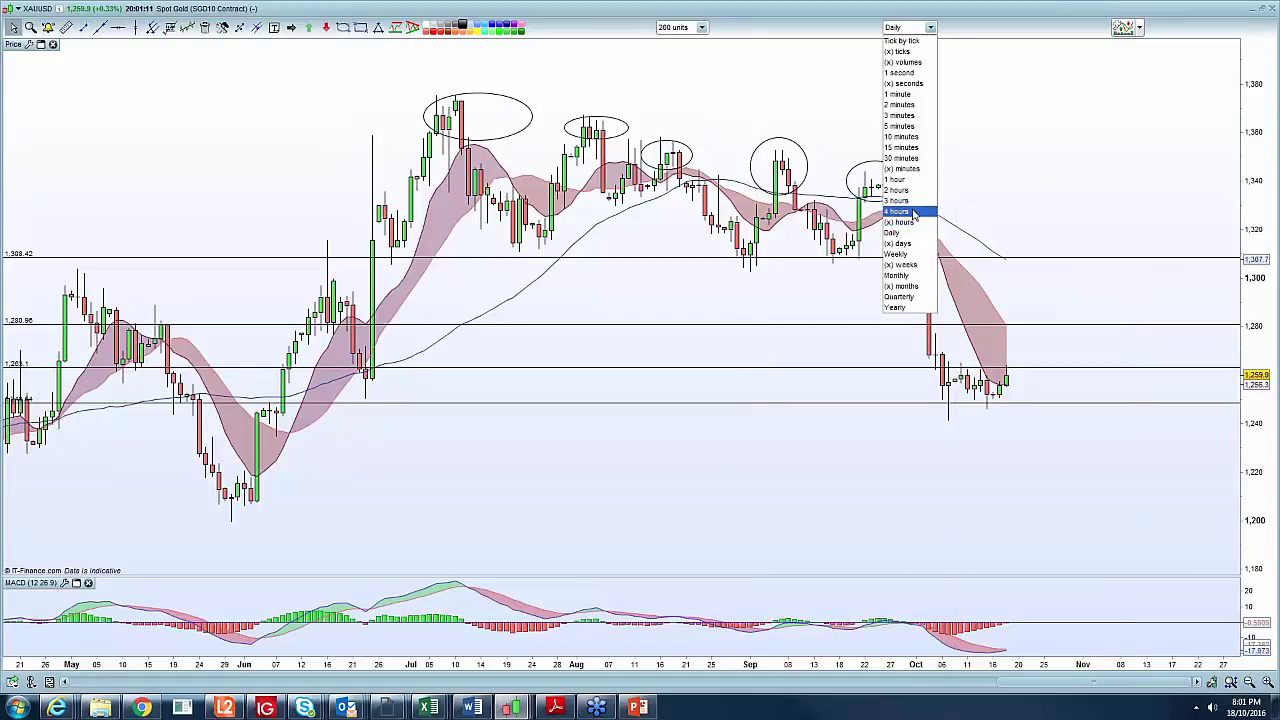
{"action": "left_click", "coordinate": [913, 212]}
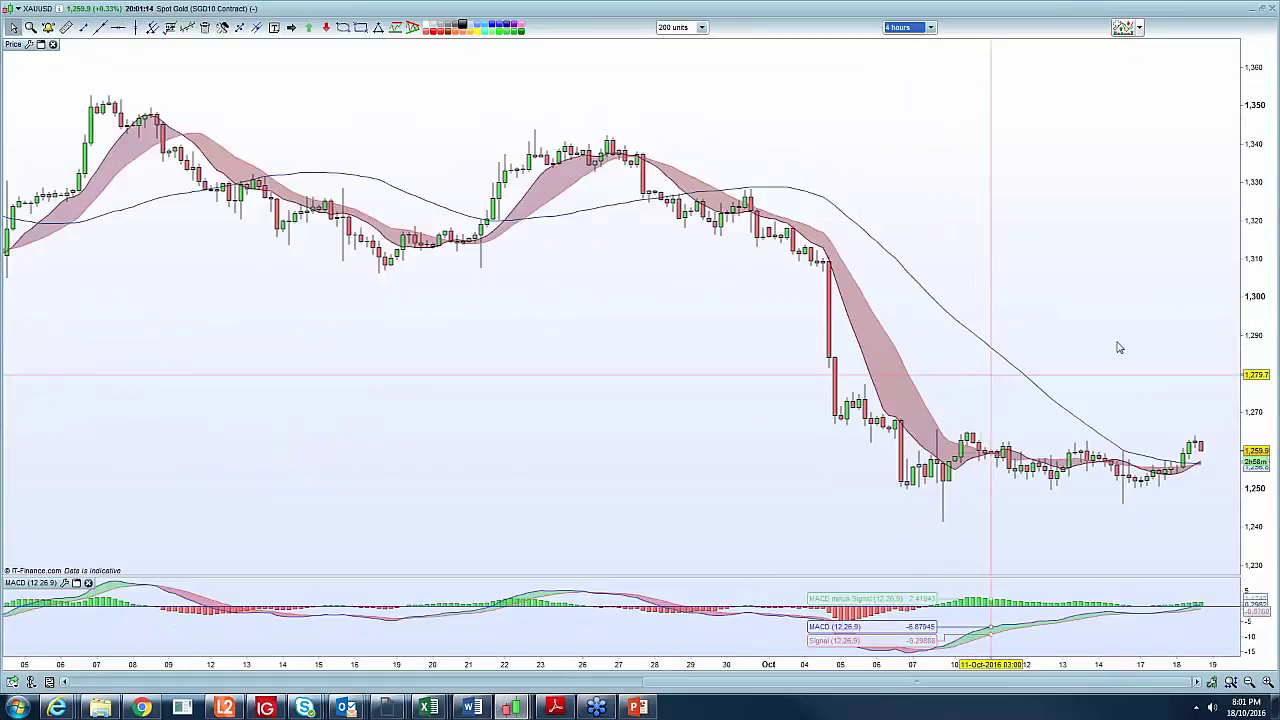
{"action": "left_click_drag", "start_coordinate": [1256, 278], "coordinate": [1256, 183]}
{"action": "left_click_drag", "start_coordinate": [985, 665], "coordinate": [849, 671]}
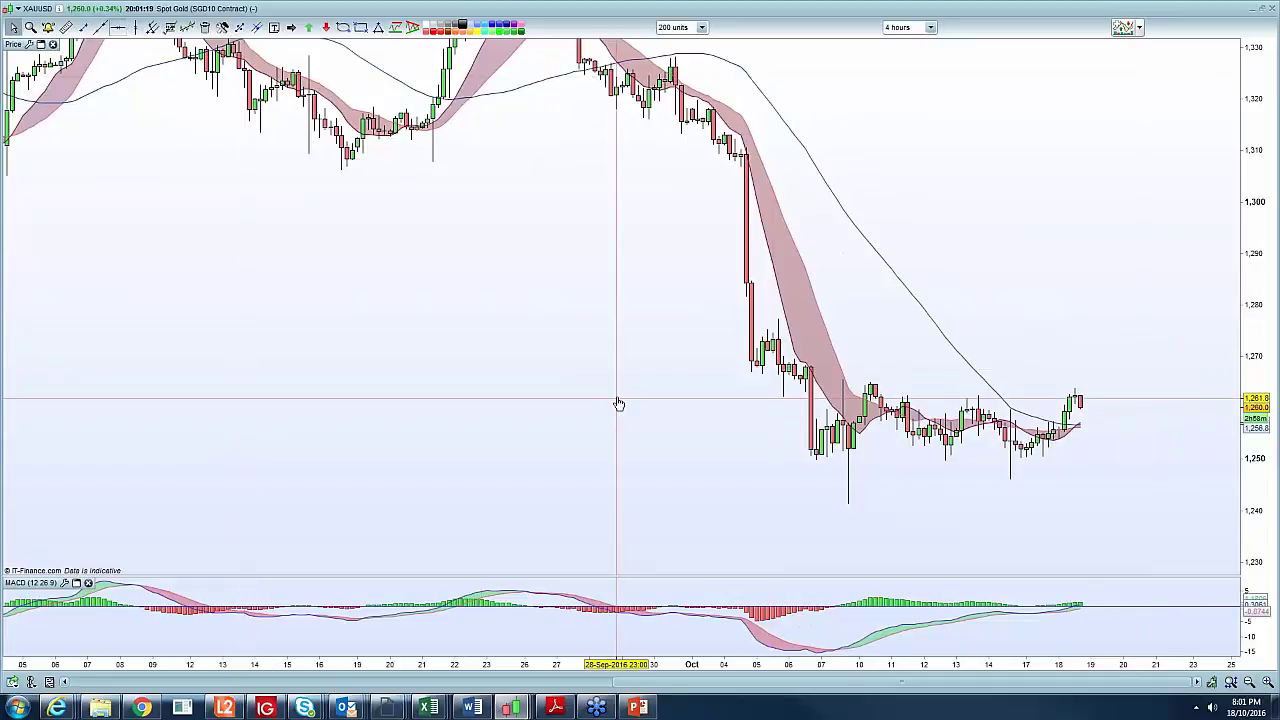
{"action": "left_click", "coordinate": [117, 27]}
{"action": "left_click", "coordinate": [532, 390]}
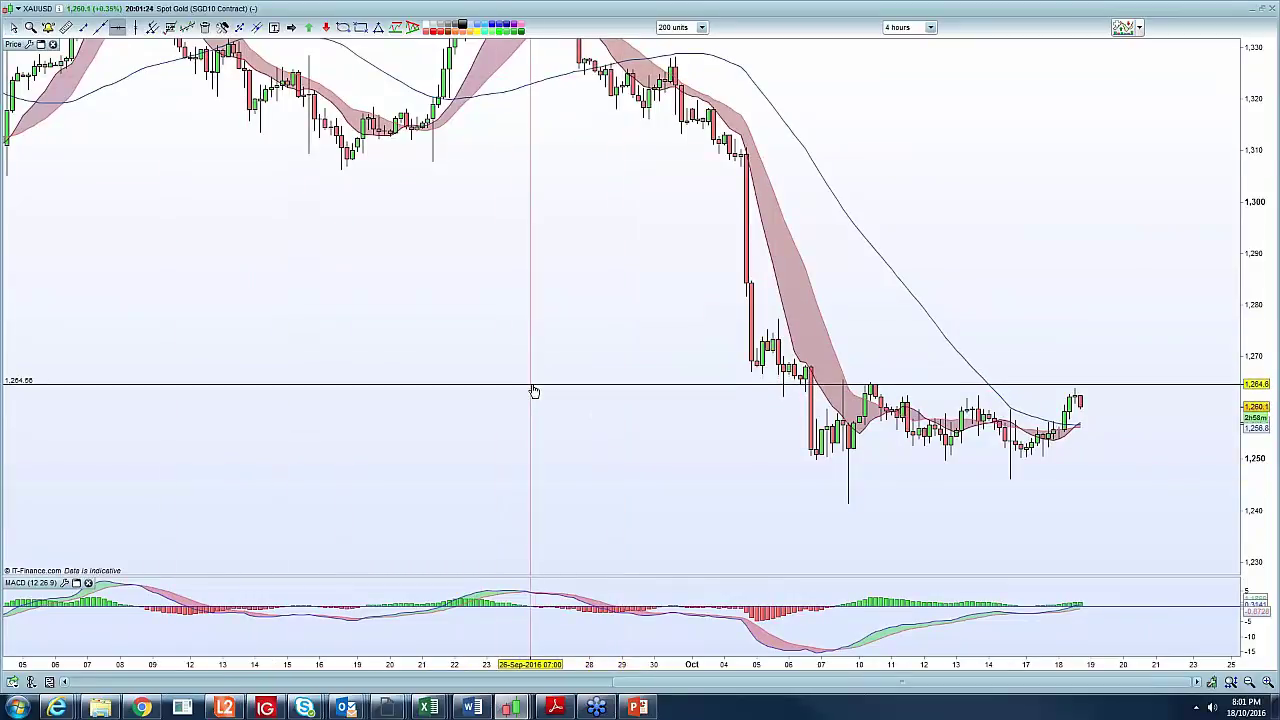
{"action": "left_click", "coordinate": [591, 463]}
{"action": "key", "text": "Escape"}
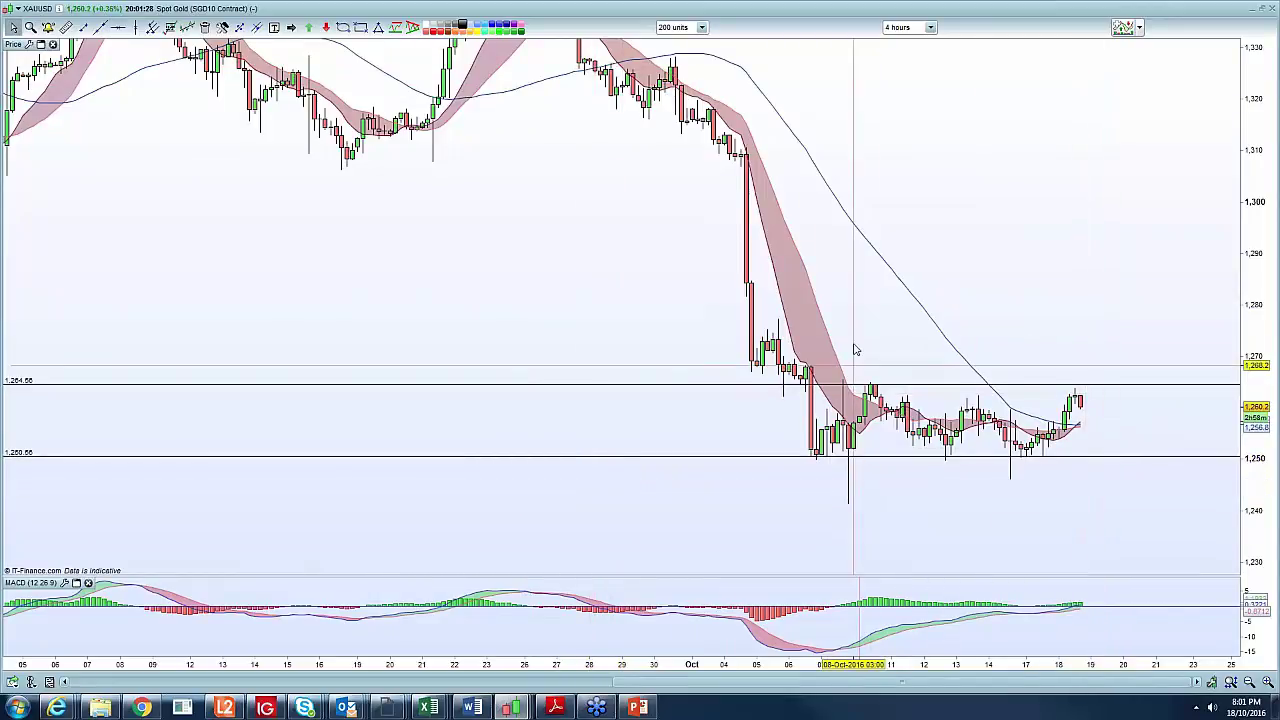
Switch gold to weekly, framed on 2014–2016 with space after October, and place a horizontal line at 1,245.11
{"action": "left_click", "coordinate": [910, 27]}
{"action": "left_click", "coordinate": [911, 263]}
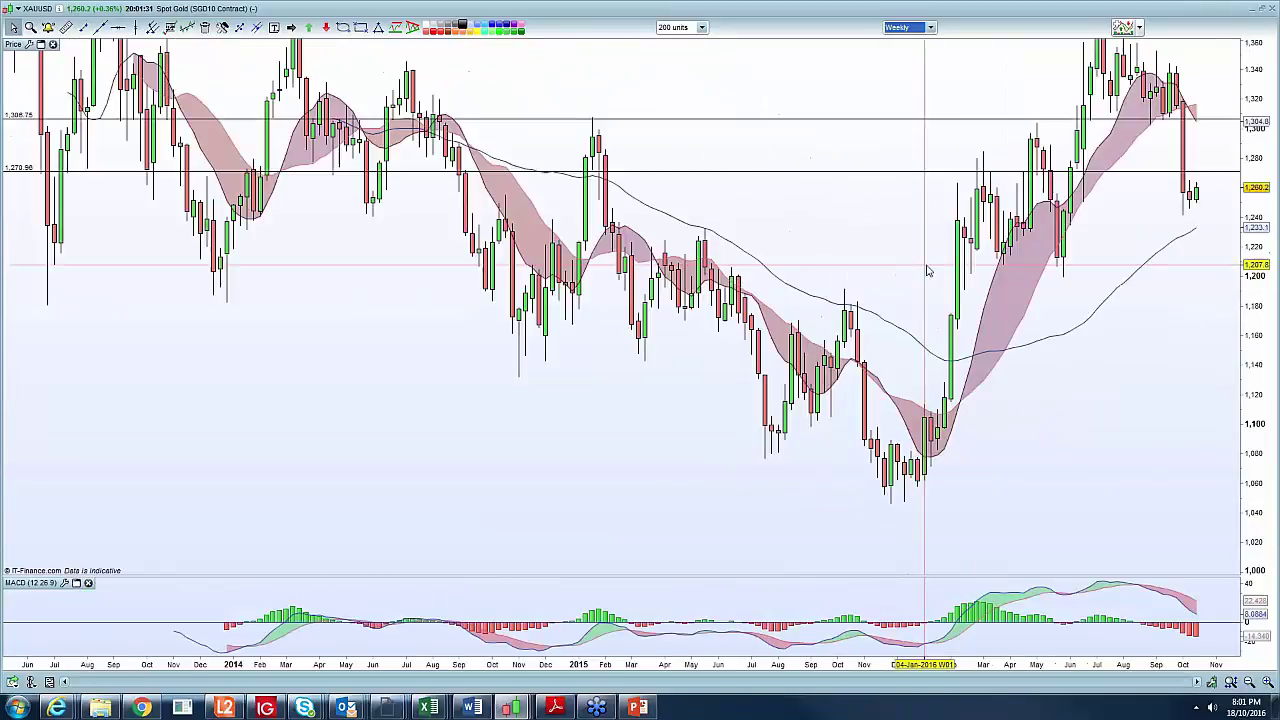
{"action": "left_click_drag", "start_coordinate": [1249, 271], "coordinate": [1249, 292]}
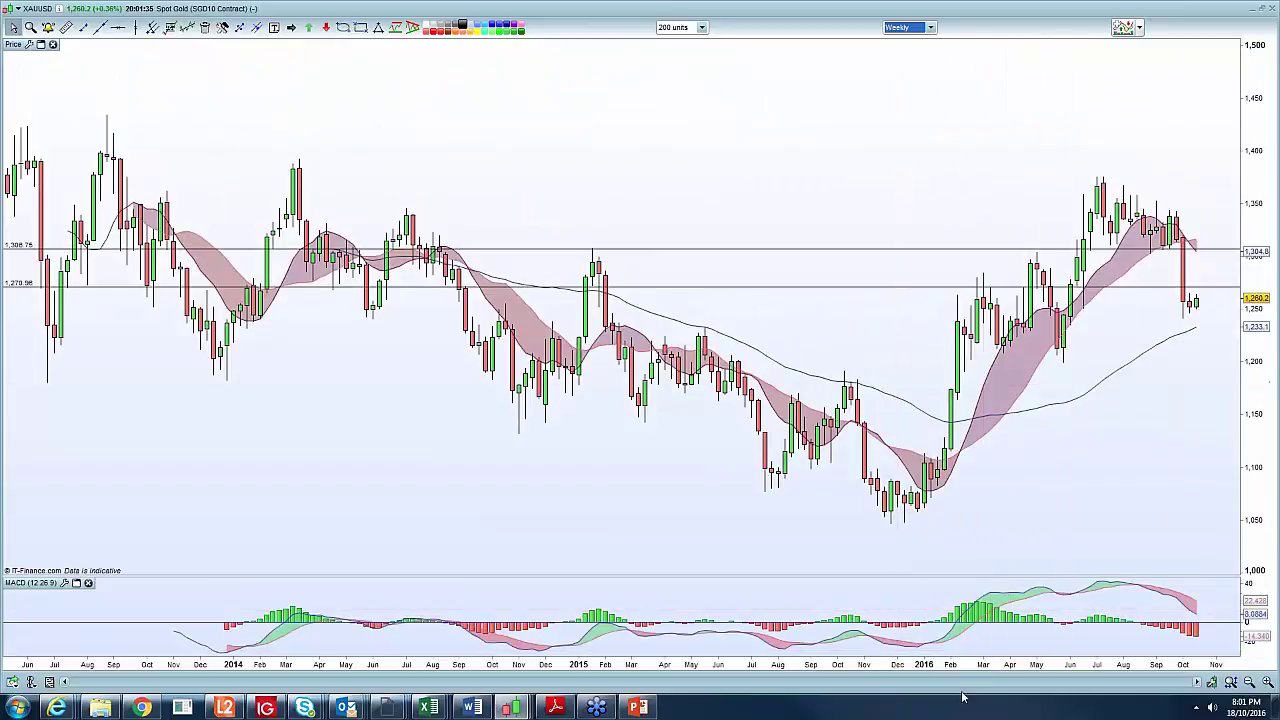
{"action": "left_click_drag", "start_coordinate": [951, 666], "coordinate": [868, 666]}
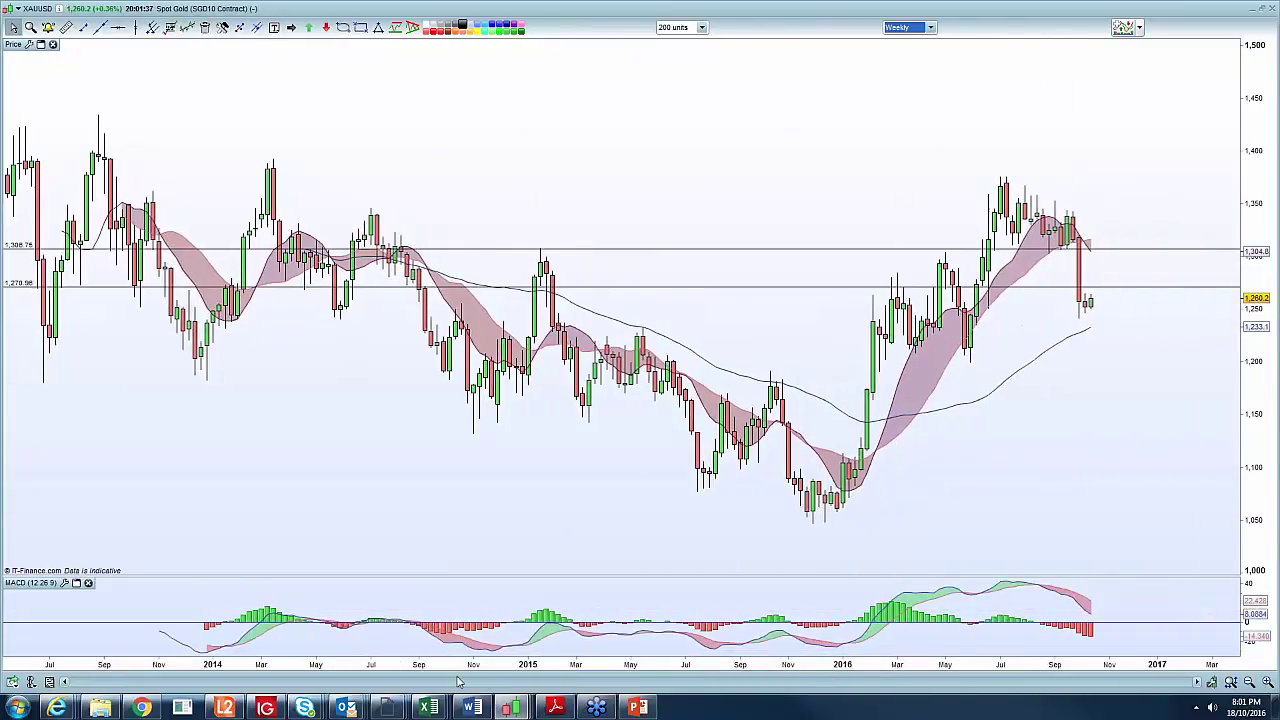
{"action": "scroll", "coordinate": [458, 681], "scroll_direction": "up", "scroll_amount": 3}
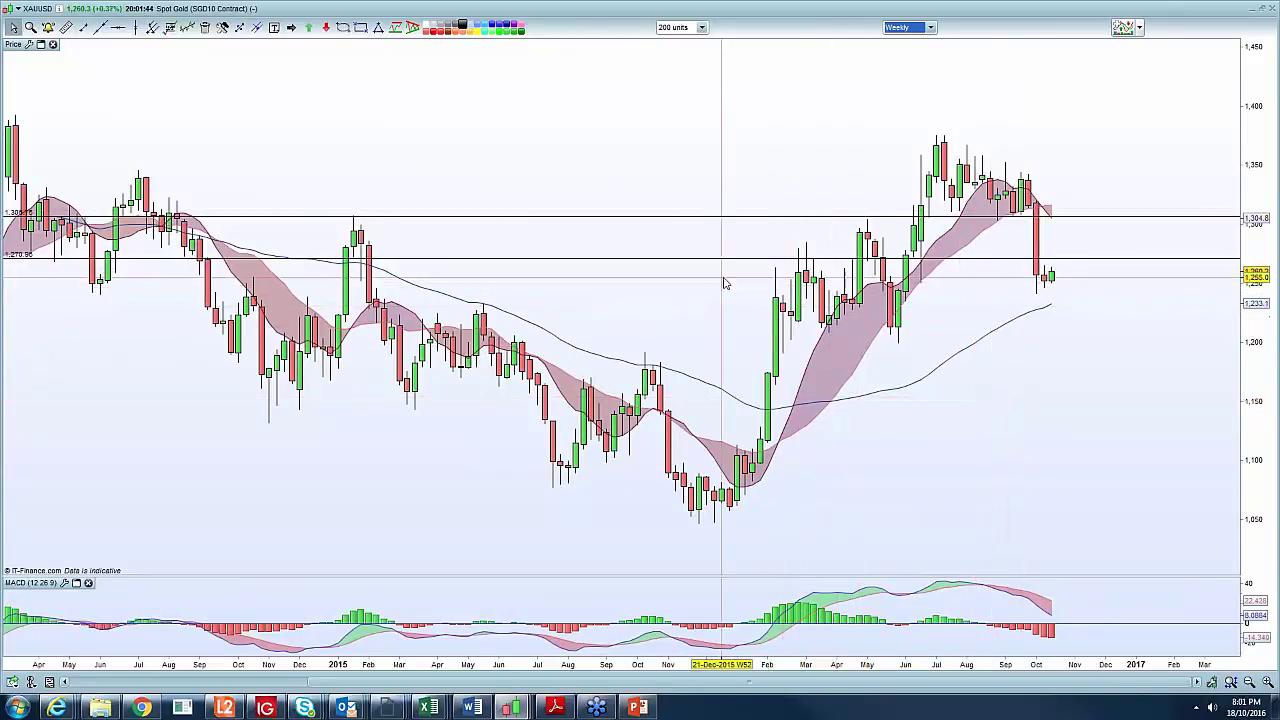
{"action": "left_click", "coordinate": [1249, 682]}
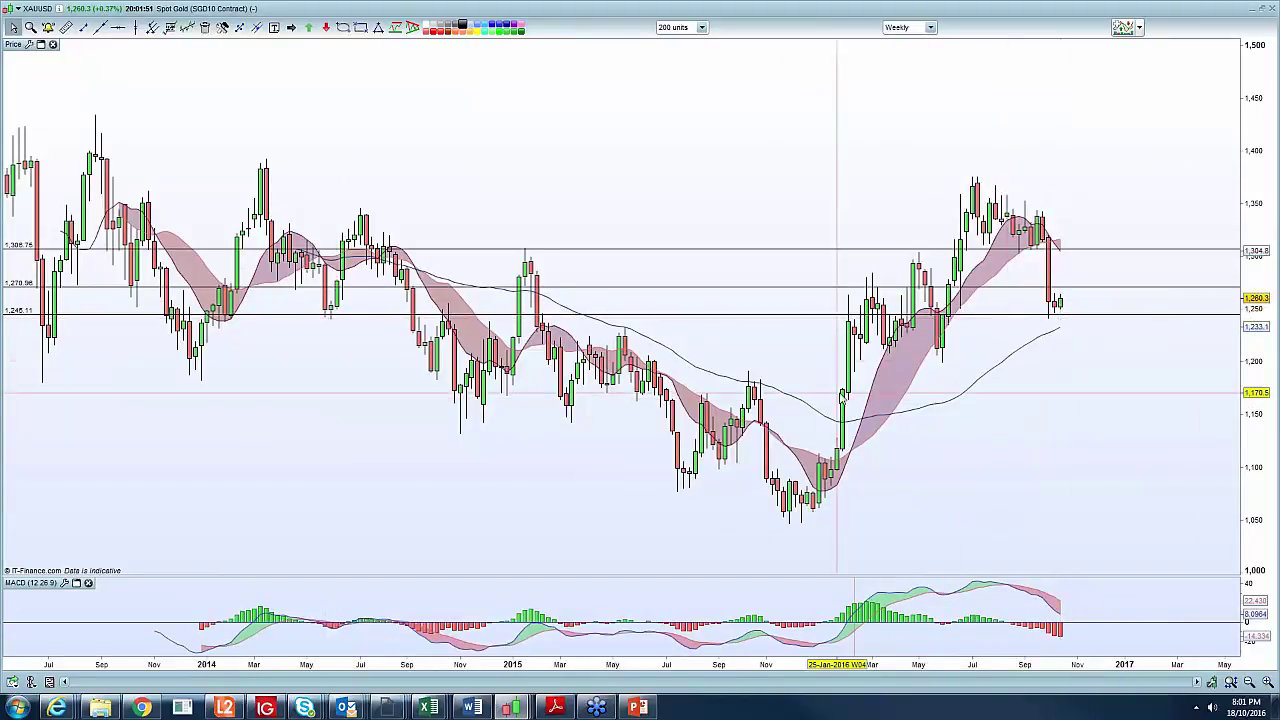
Return gold to daily with more space after October to review the marked levels
{"action": "left_click", "coordinate": [929, 27]}
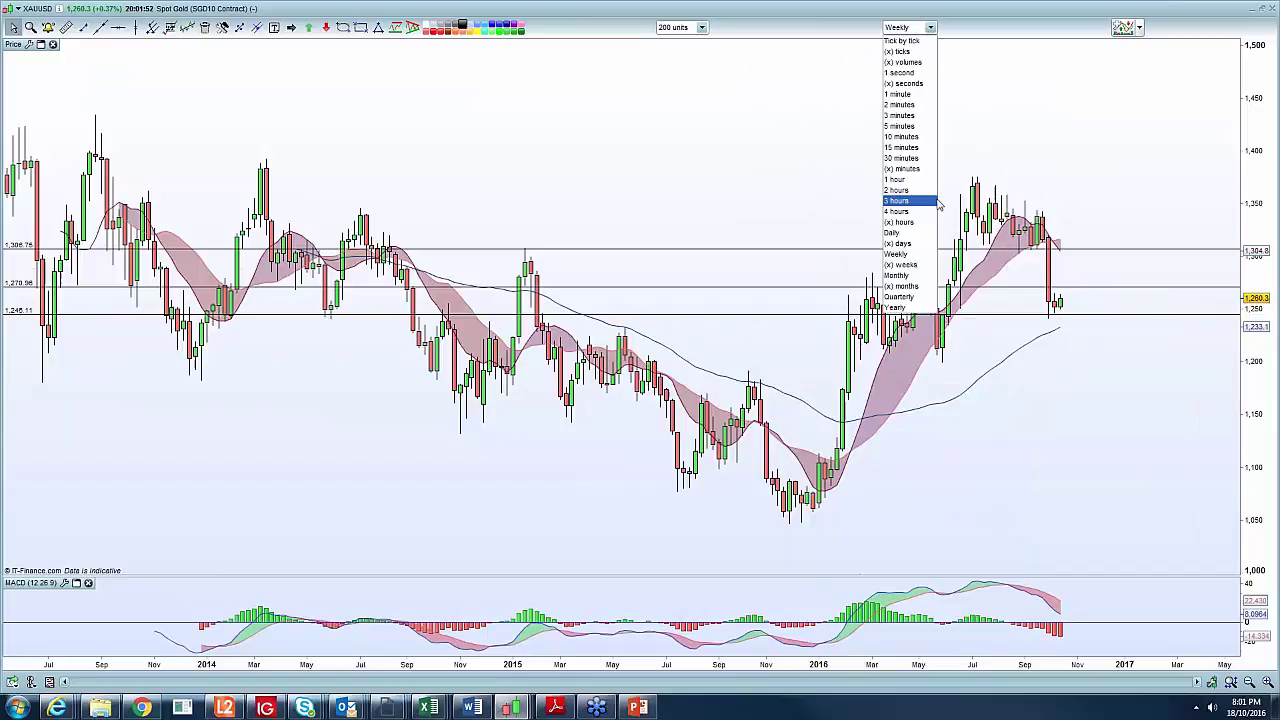
{"action": "left_click", "coordinate": [923, 233]}
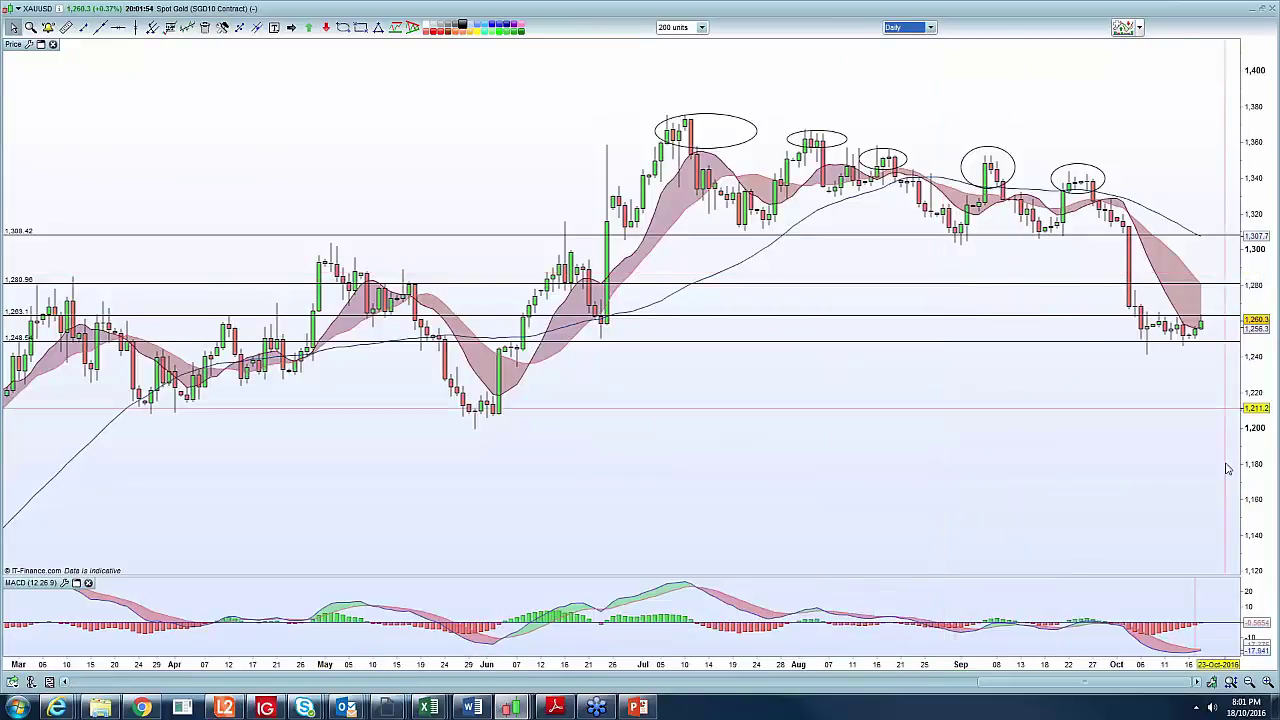
{"action": "left_click_drag", "start_coordinate": [1018, 665], "coordinate": [926, 664]}
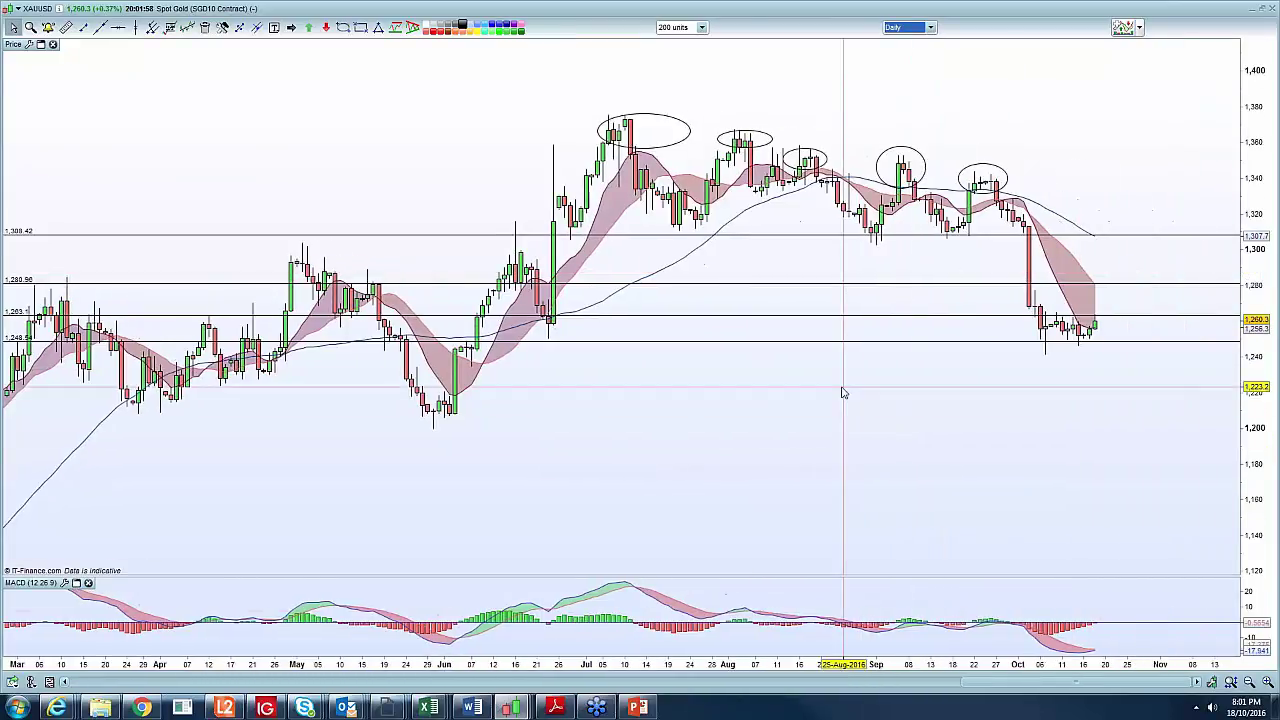
Return gold to 4 hours and place a horizontal resistance line at about 1,273.6 near the early-October highs
{"action": "left_click", "coordinate": [906, 27]}
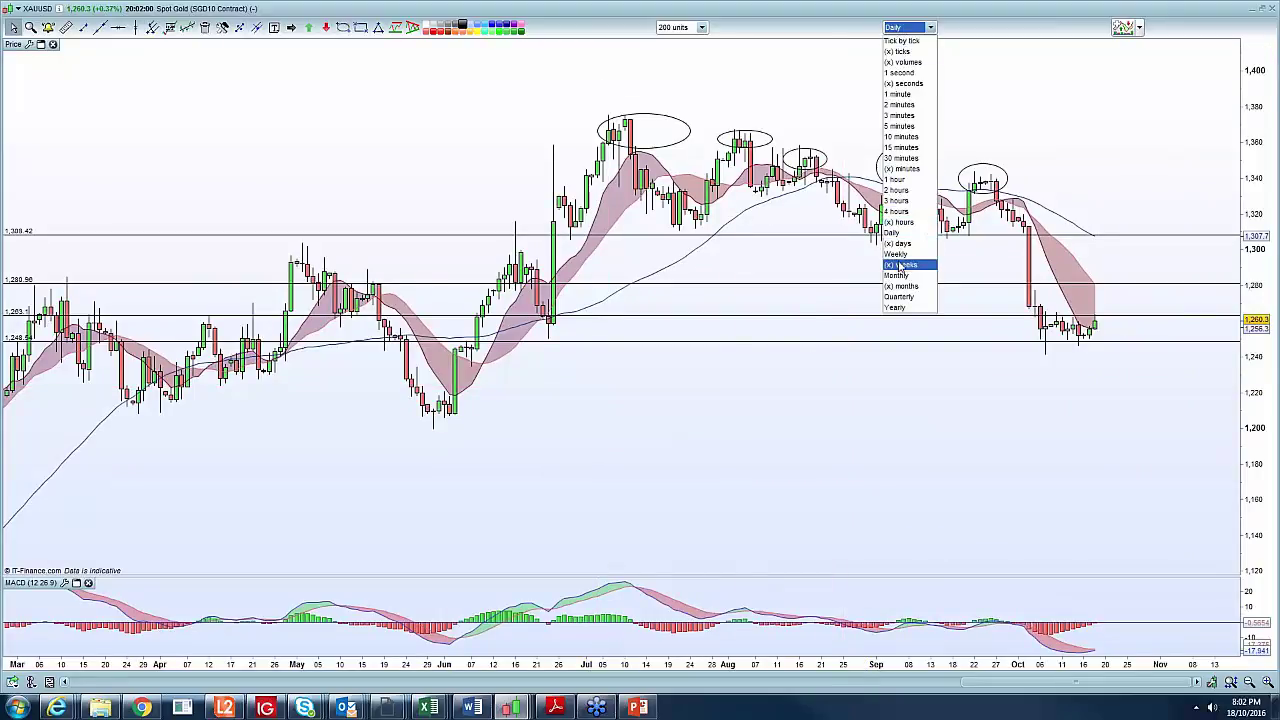
{"action": "left_click", "coordinate": [910, 211]}
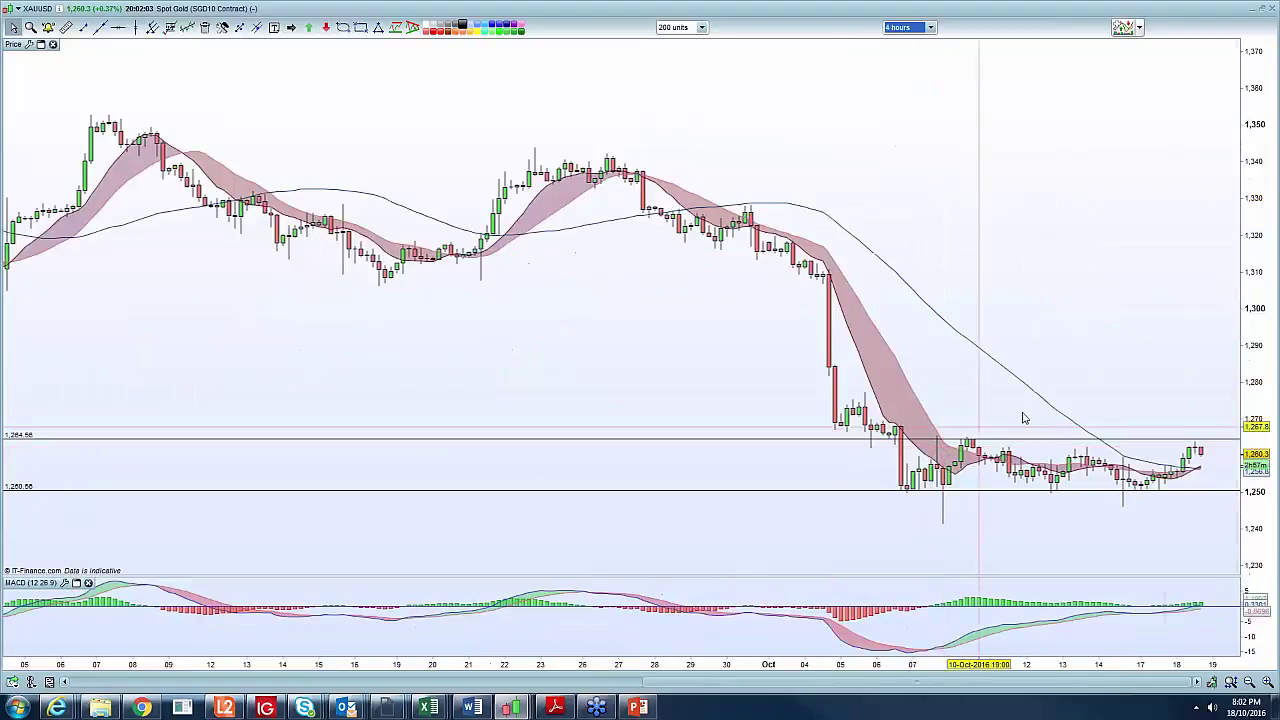
{"action": "left_click_drag", "start_coordinate": [1256, 146], "coordinate": [1256, 95]}
{"action": "left_click_drag", "start_coordinate": [1073, 670], "coordinate": [916, 682]}
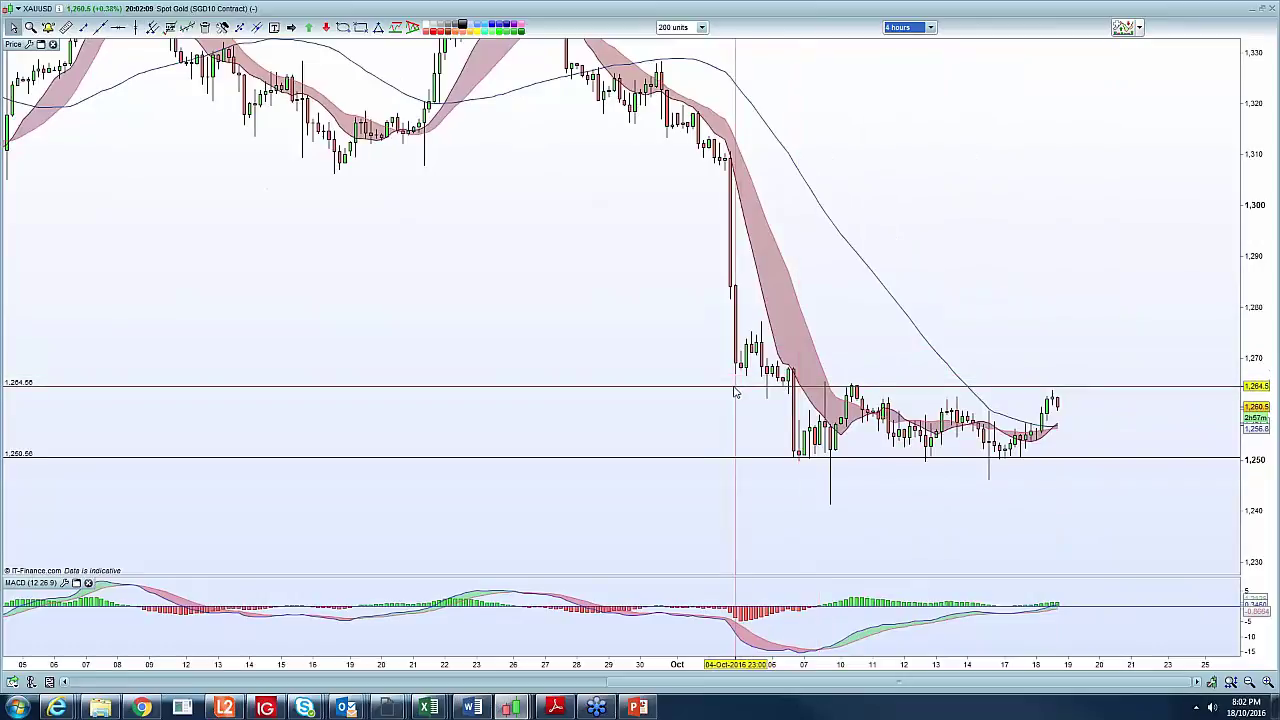
{"action": "left_click", "coordinate": [1175, 354]}
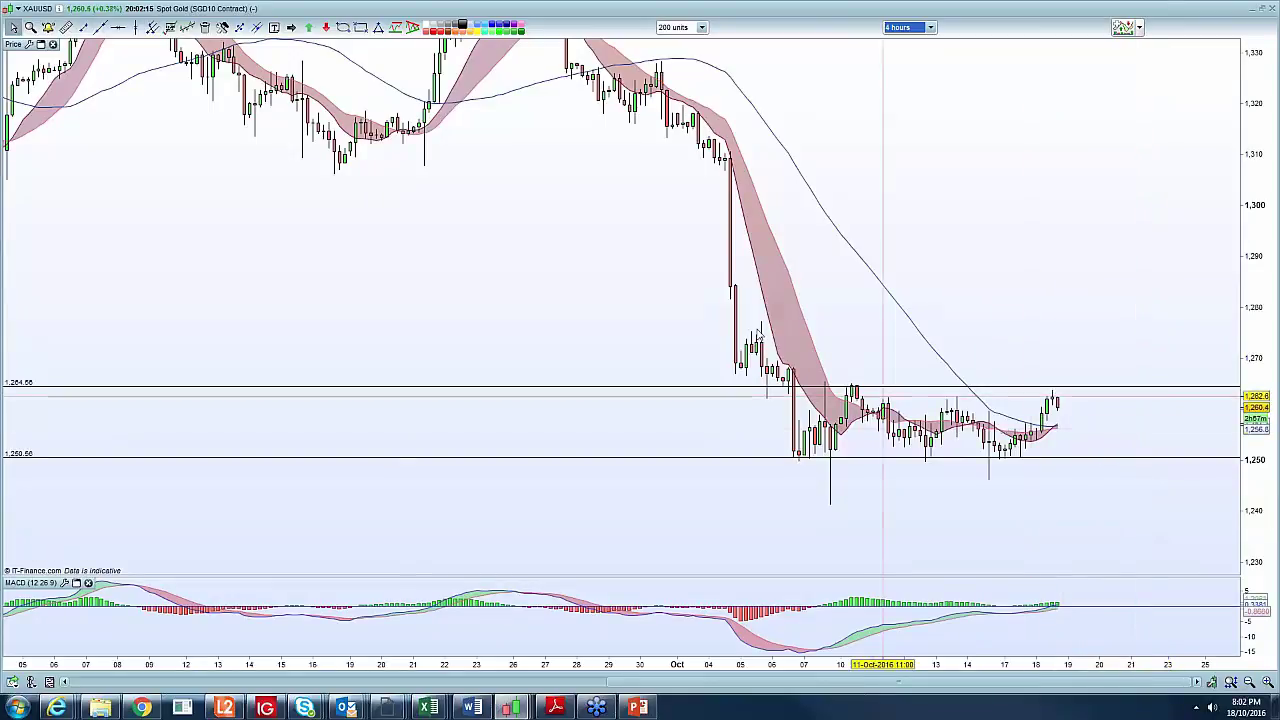
{"action": "left_click", "coordinate": [116, 29]}
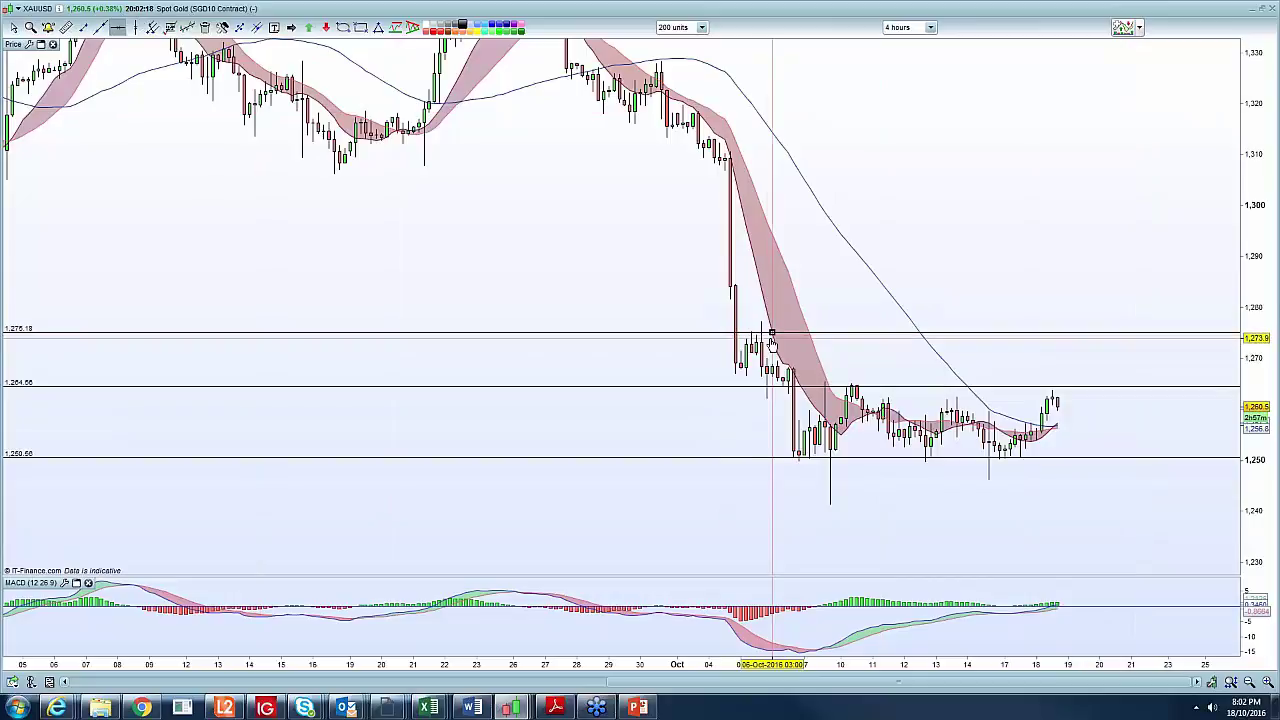
{"action": "left_click", "coordinate": [720, 347]}
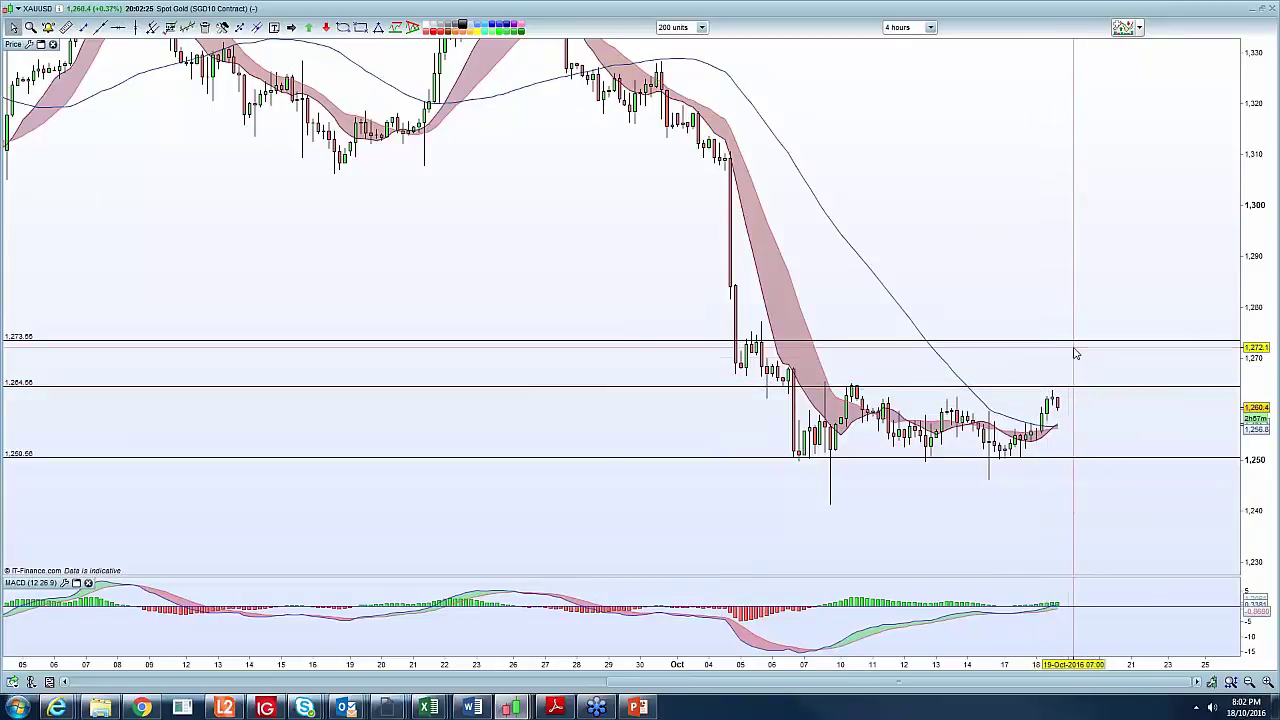
{"action": "key", "text": "Escape"}
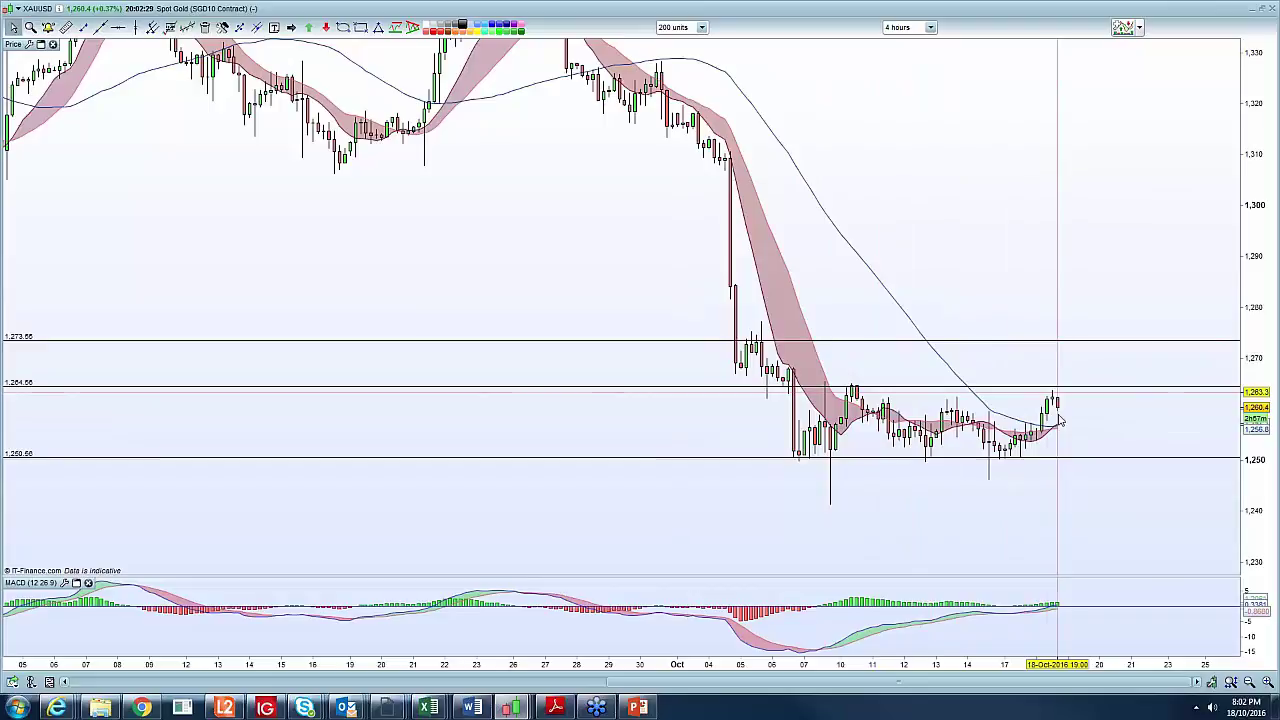
Switch gold to the daily timeframe and reframe the price scale to review the marked October levels
{"action": "left_click", "coordinate": [930, 27]}
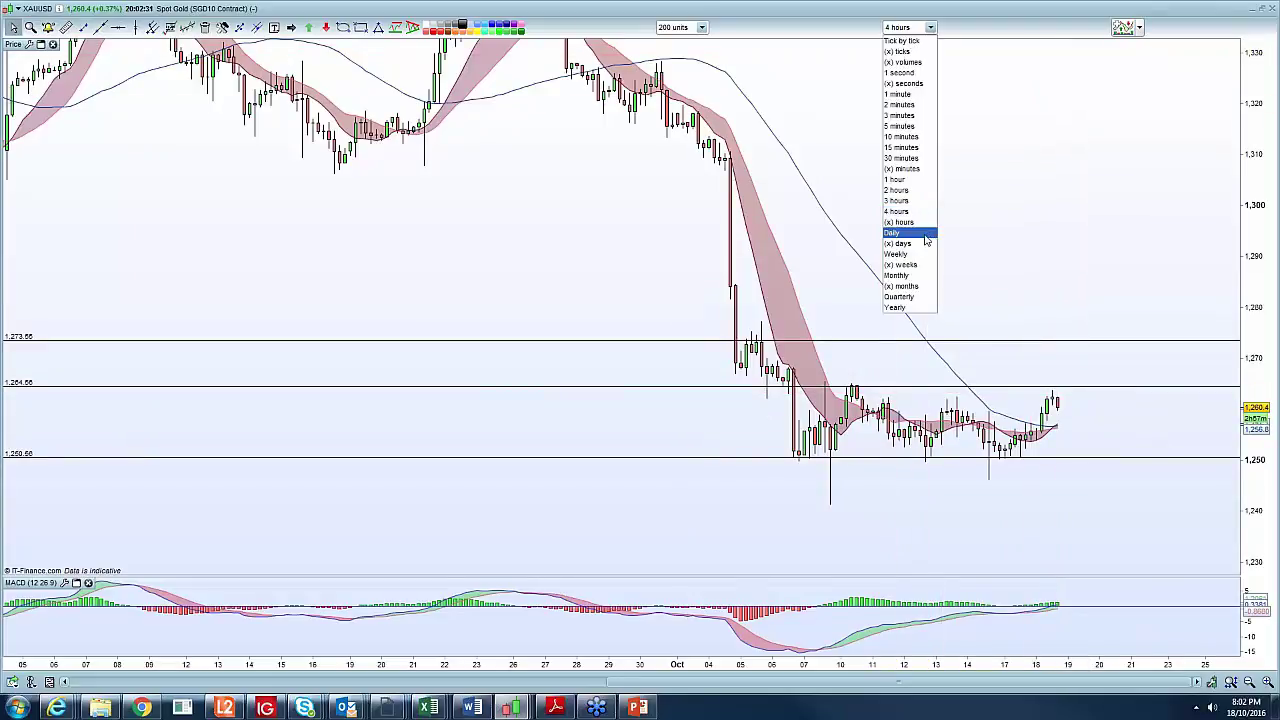
{"action": "left_click", "coordinate": [924, 233]}
{"action": "left_click_drag", "start_coordinate": [1260, 175], "coordinate": [1246, 230]}
Return gold to 4 hours and reframe the October range with space after the latest candles
{"action": "left_click", "coordinate": [925, 30]}
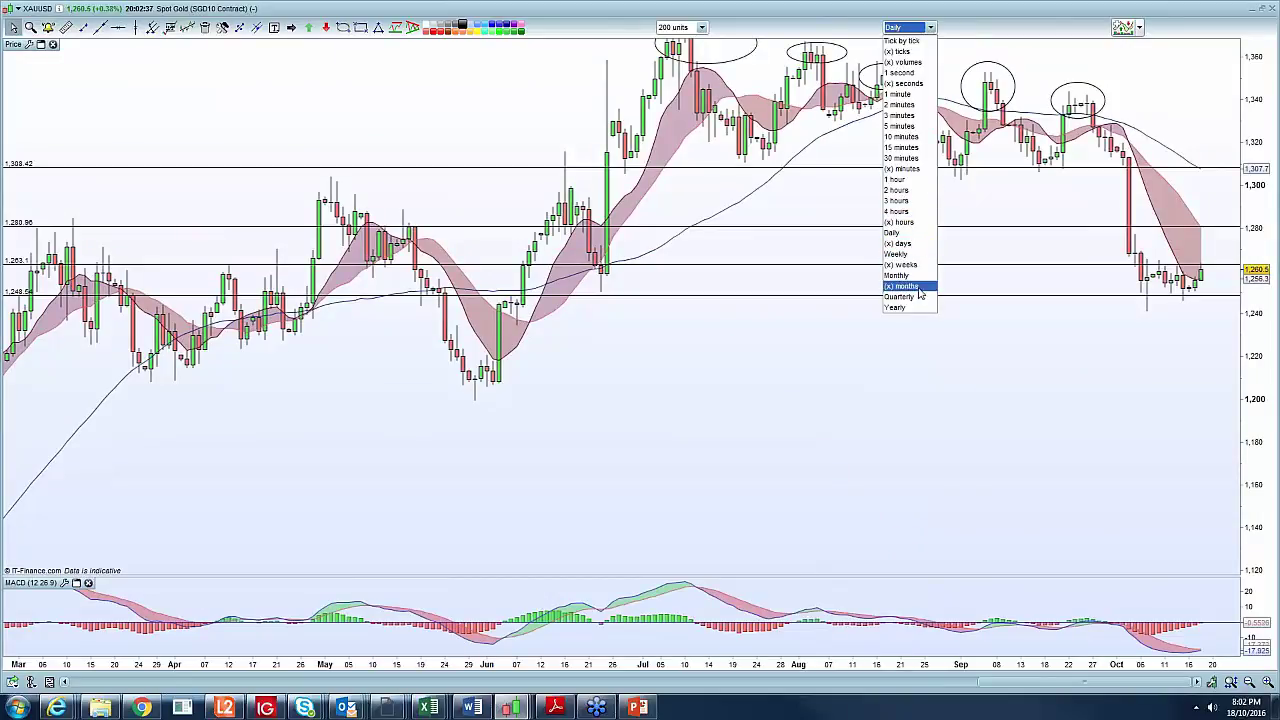
{"action": "left_click", "coordinate": [900, 222]}
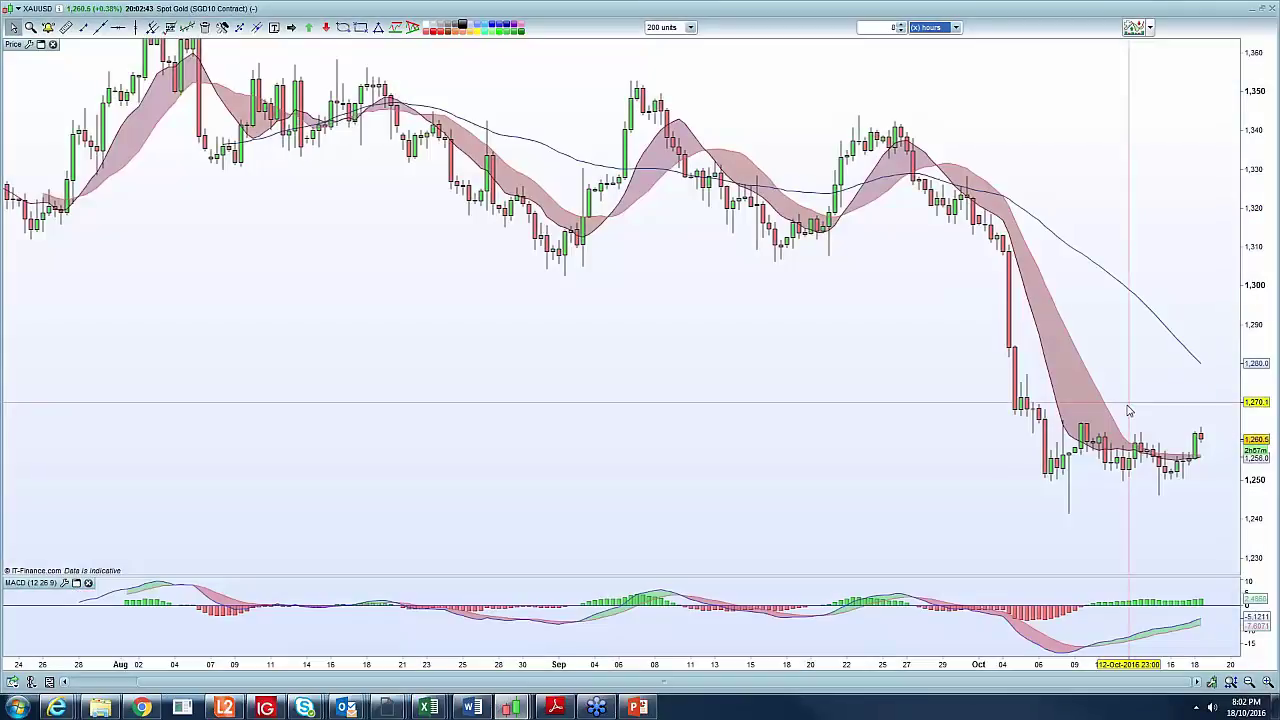
{"action": "left_click", "coordinate": [916, 28]}
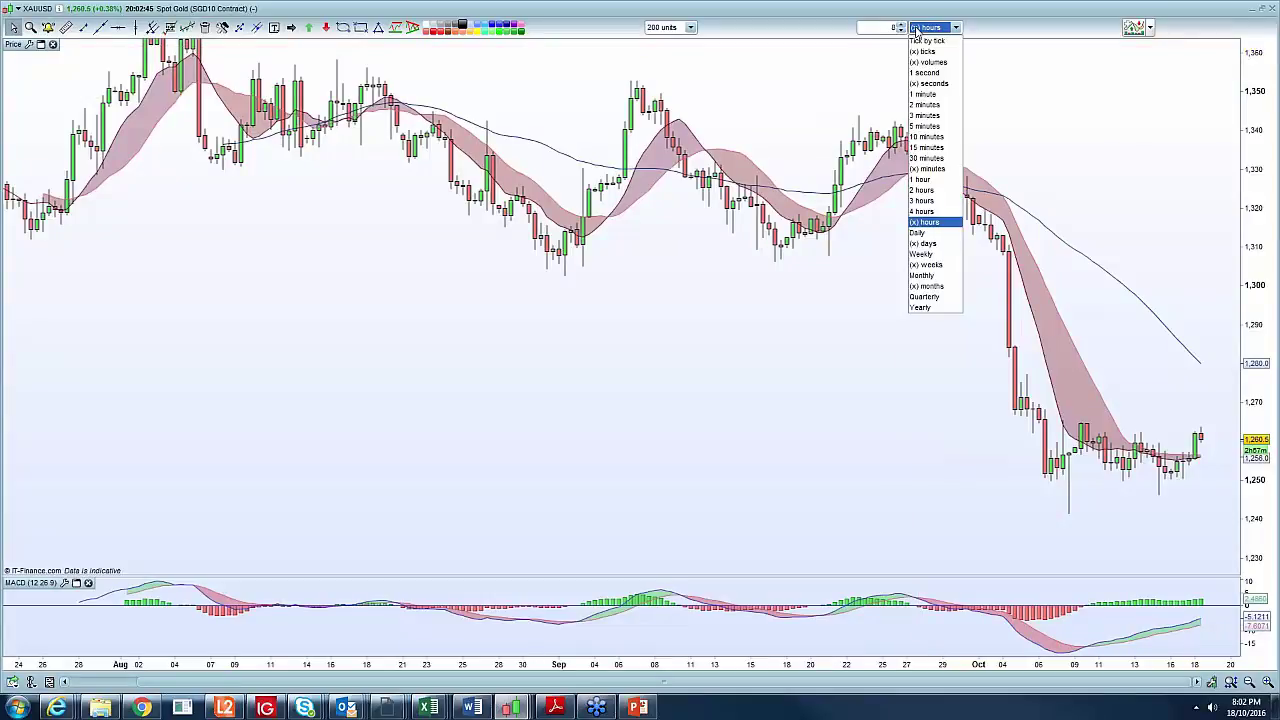
{"action": "left_click", "coordinate": [921, 211]}
{"action": "left_click_drag", "start_coordinate": [1120, 665], "coordinate": [1038, 665]}
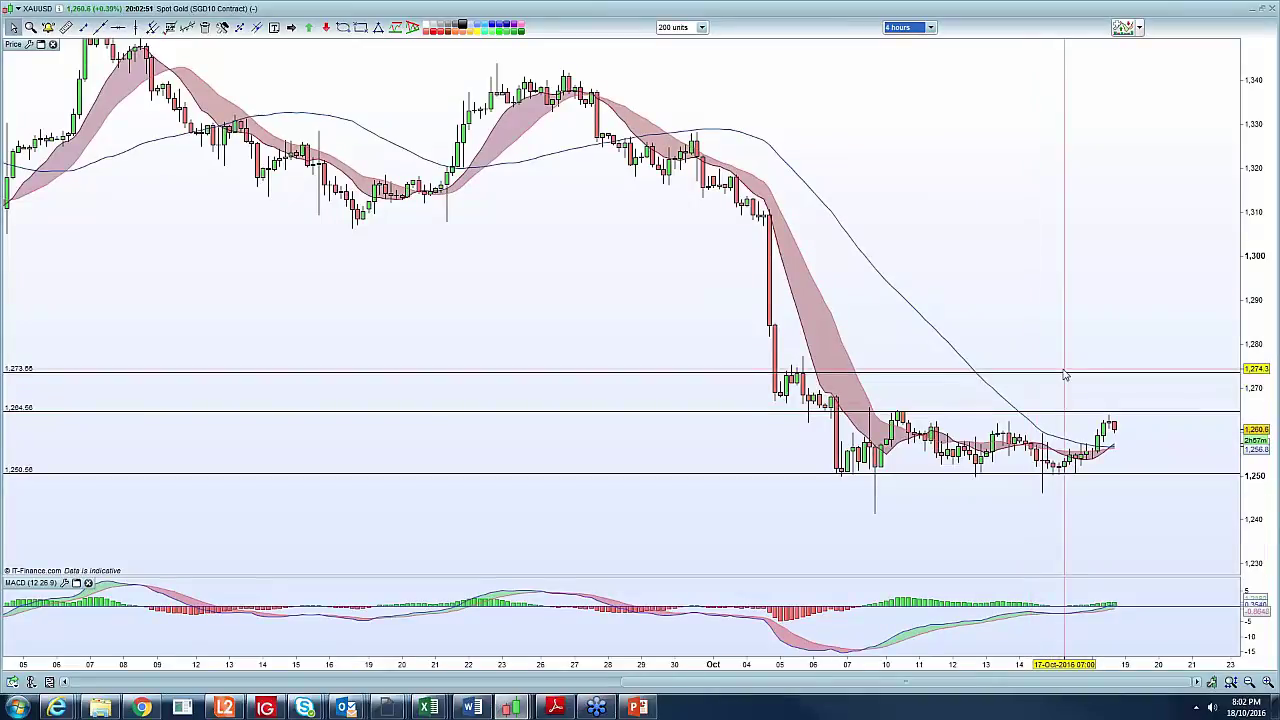
{"action": "left_click_drag", "start_coordinate": [1254, 210], "coordinate": [1254, 121]}
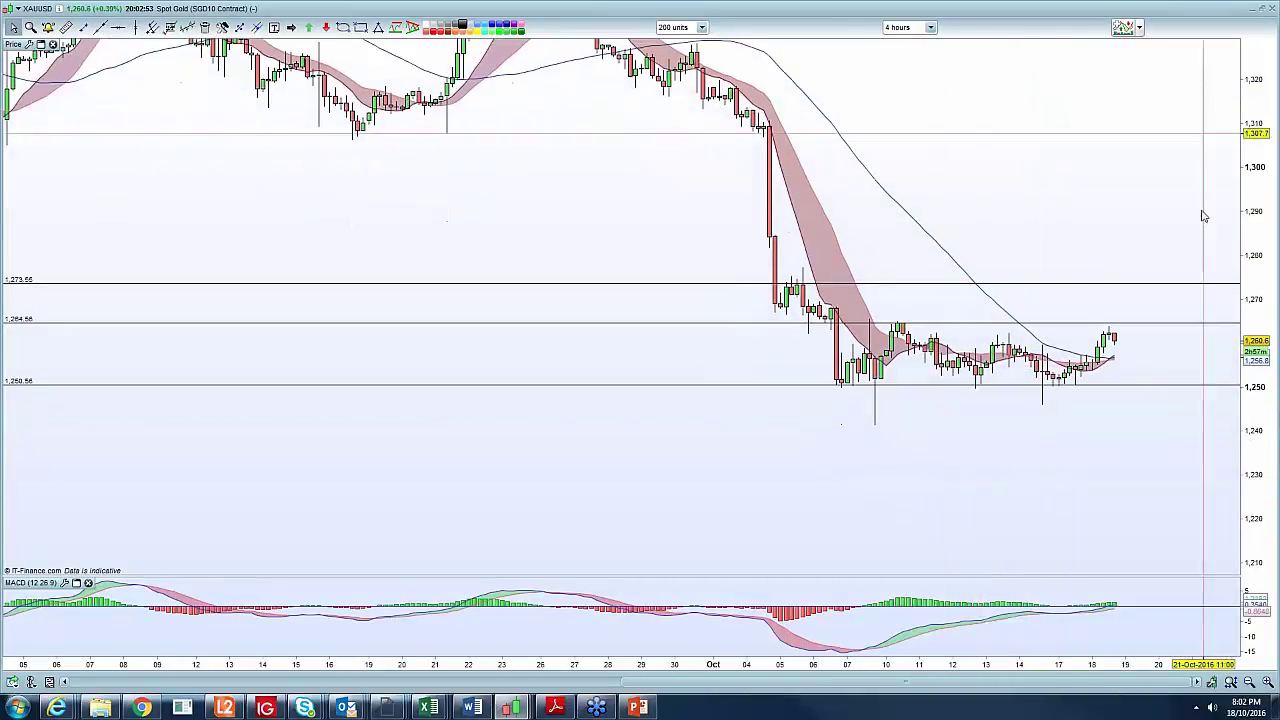
Switch gold to daily, enlarge the July–October candles with space after October, and read the latest candle's values
{"action": "left_click", "coordinate": [910, 27]}
{"action": "left_click", "coordinate": [905, 236]}
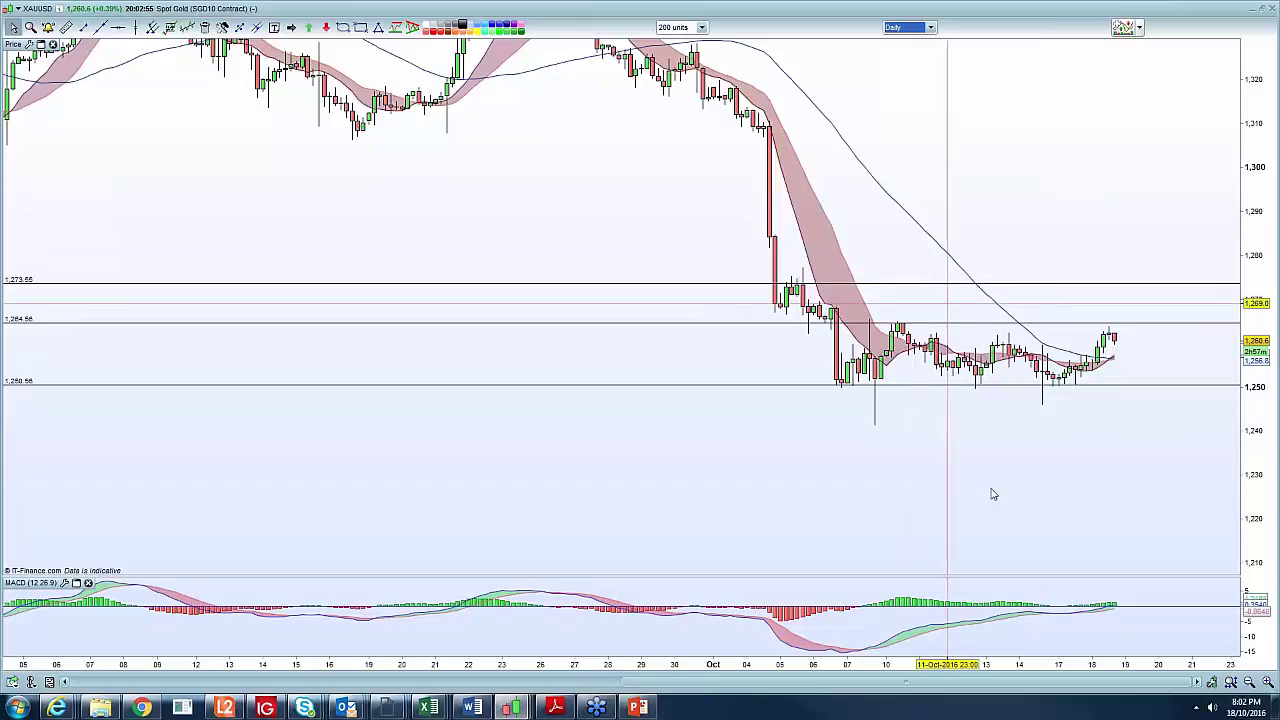
{"action": "left_click", "coordinate": [960, 445]}
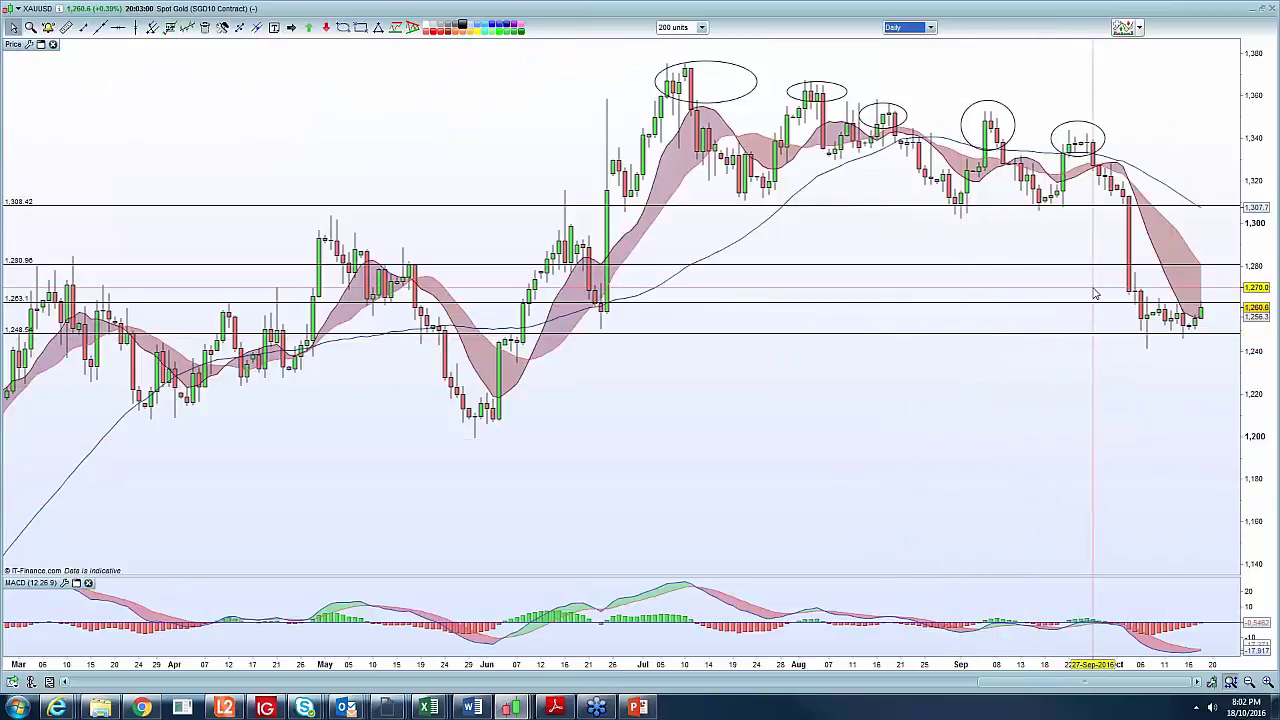
{"action": "left_click", "coordinate": [1268, 681]}
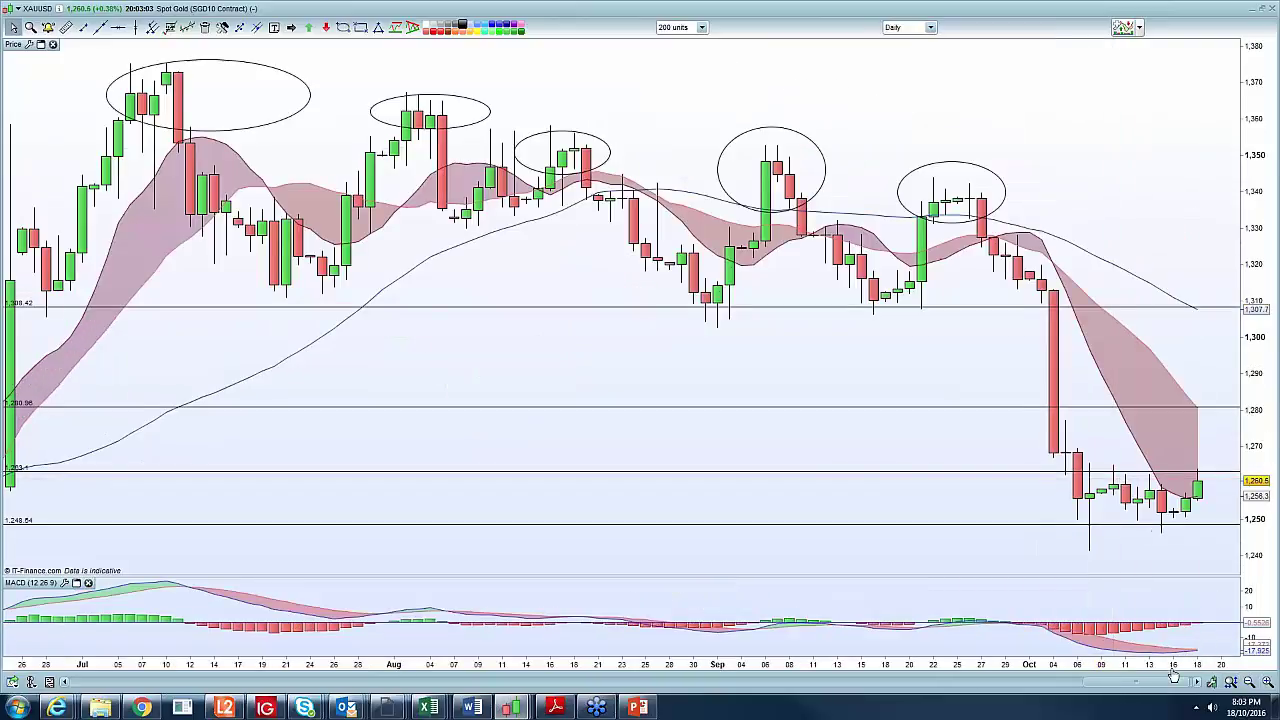
{"action": "left_click_drag", "start_coordinate": [1173, 672], "coordinate": [975, 672]}
{"action": "left_click_drag", "start_coordinate": [1247, 314], "coordinate": [1240, 283]}
{"action": "left_click_drag", "start_coordinate": [1246, 177], "coordinate": [1246, 90]}
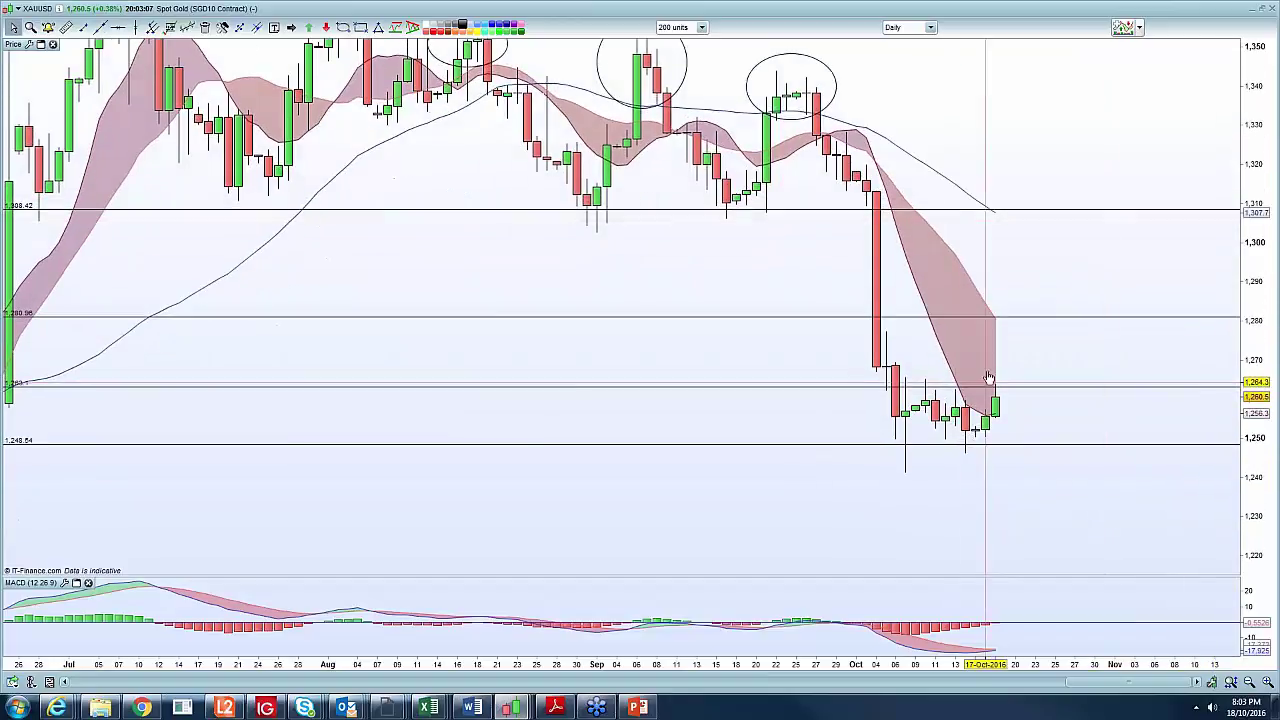
{"action": "mouse_move", "coordinate": [992, 368]}
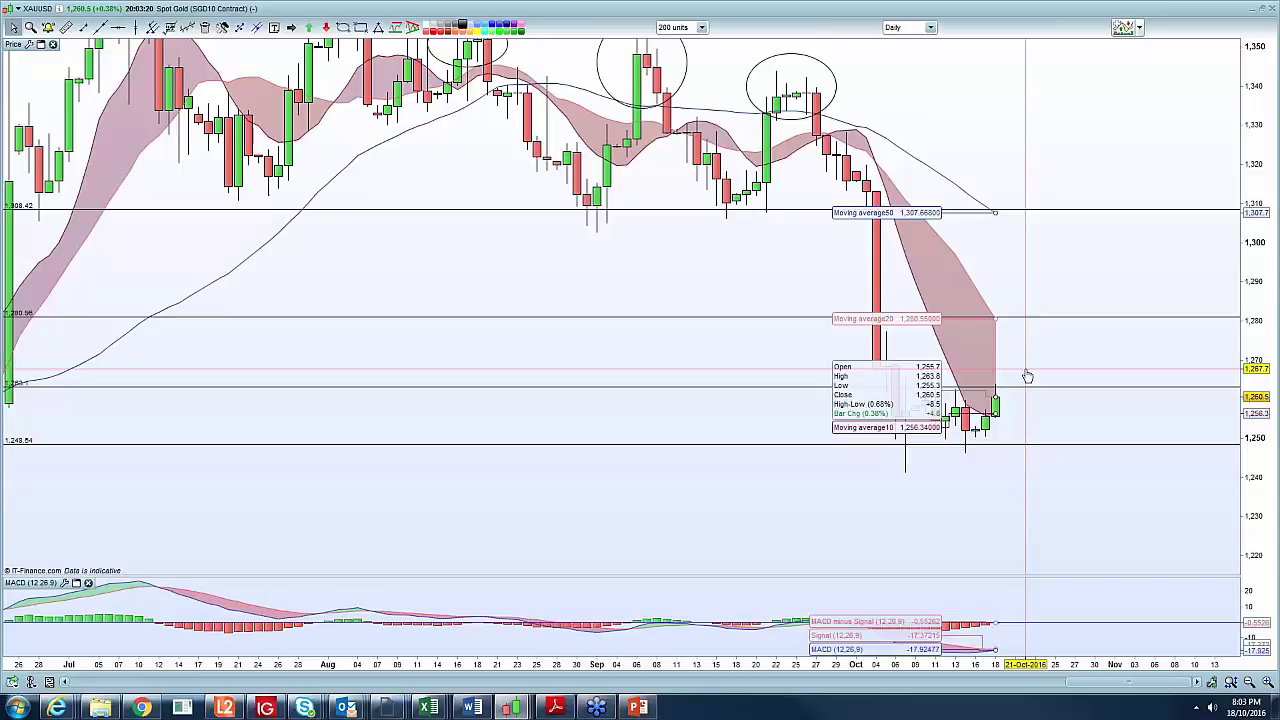
Enlarge the Germany 30 daily chart to review its resistance and rising trend line, and restore it to the three-chart layout
{"action": "left_click", "coordinate": [1261, 10]}
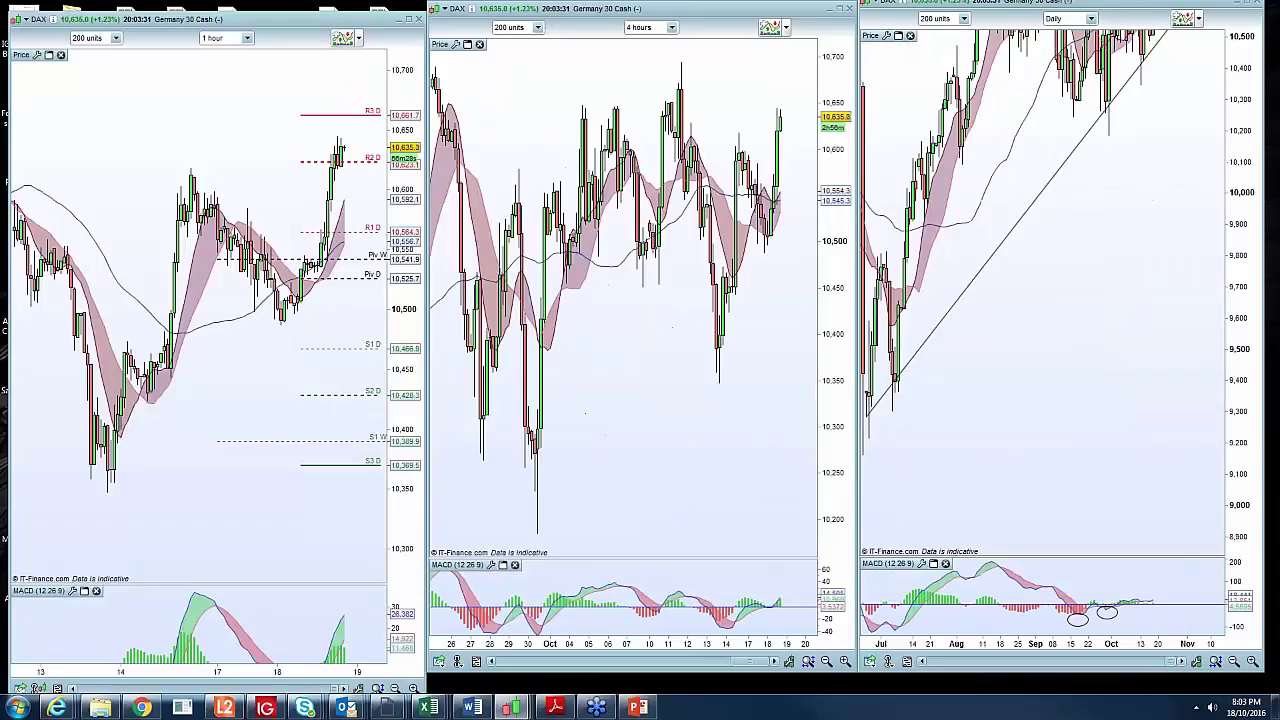
{"action": "left_click", "coordinate": [1249, 7]}
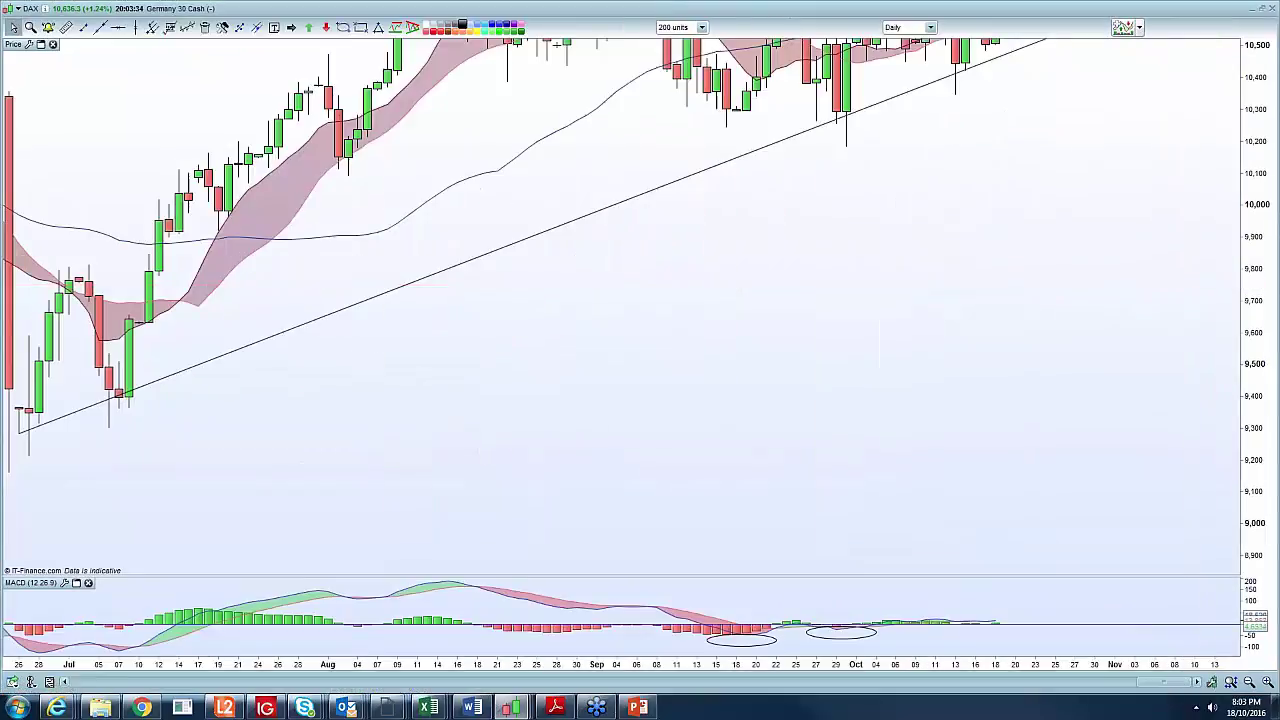
{"action": "left_click_drag", "start_coordinate": [1258, 222], "coordinate": [1256, 312]}
{"action": "left_click_drag", "start_coordinate": [1256, 540], "coordinate": [1256, 700]}
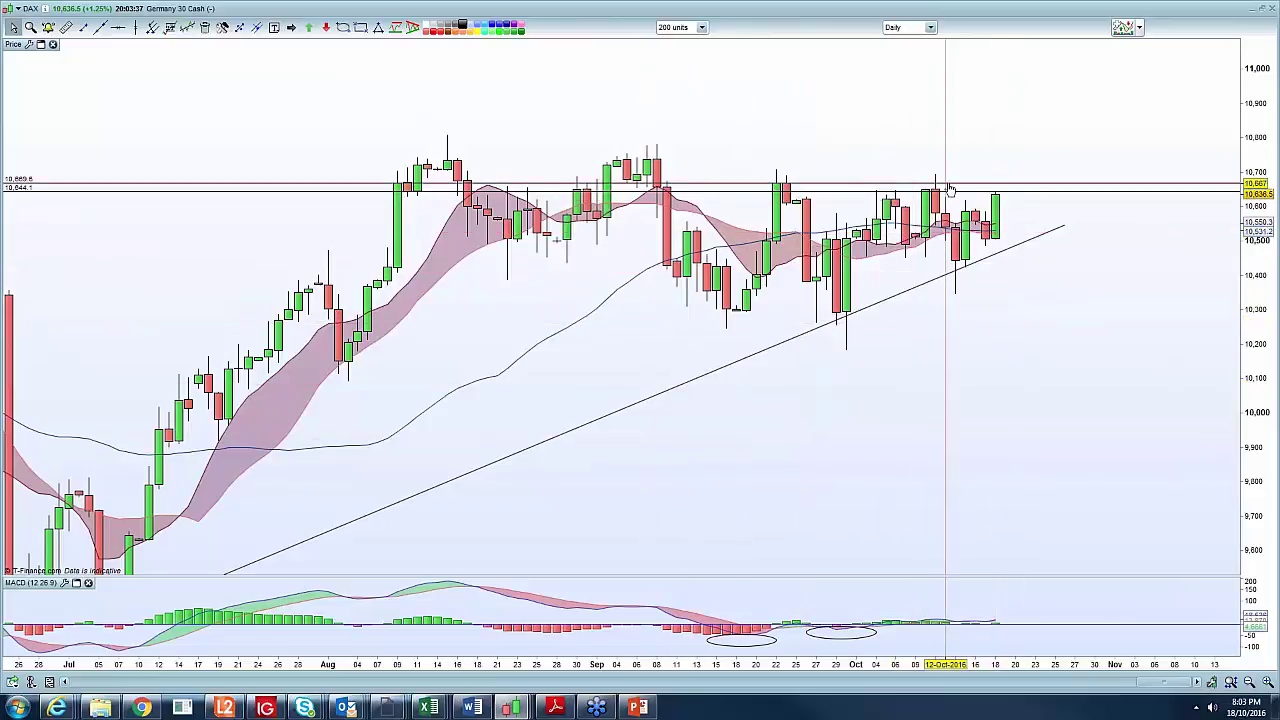
{"action": "mouse_move", "coordinate": [955, 188]}
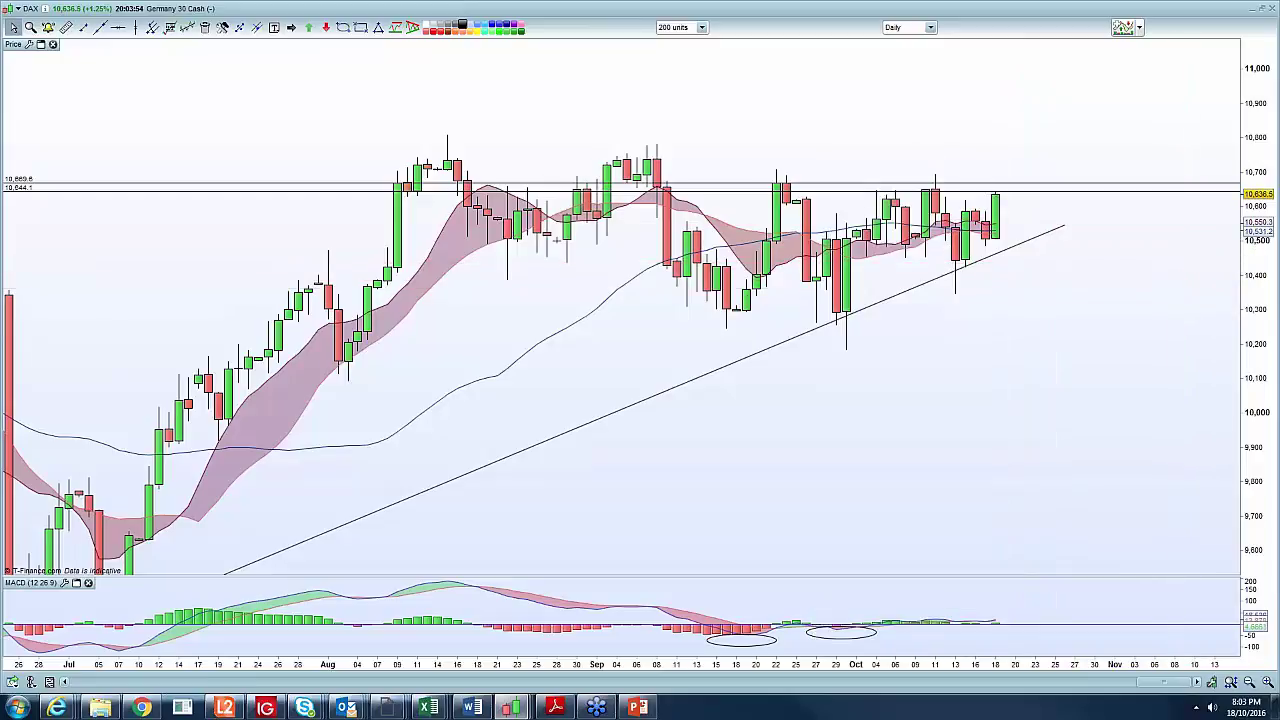
{"action": "left_click", "coordinate": [1264, 8]}
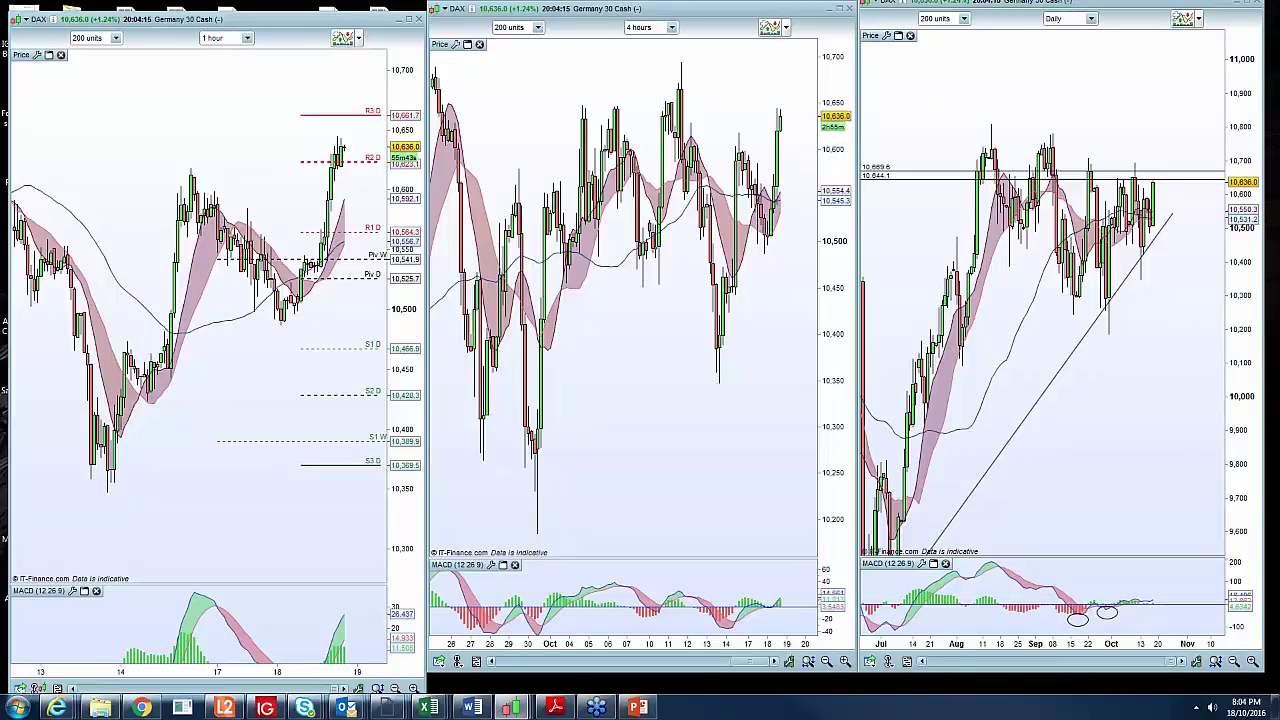
{"action": "left_click_drag", "start_coordinate": [1241, 228], "coordinate": [1245, 378]}
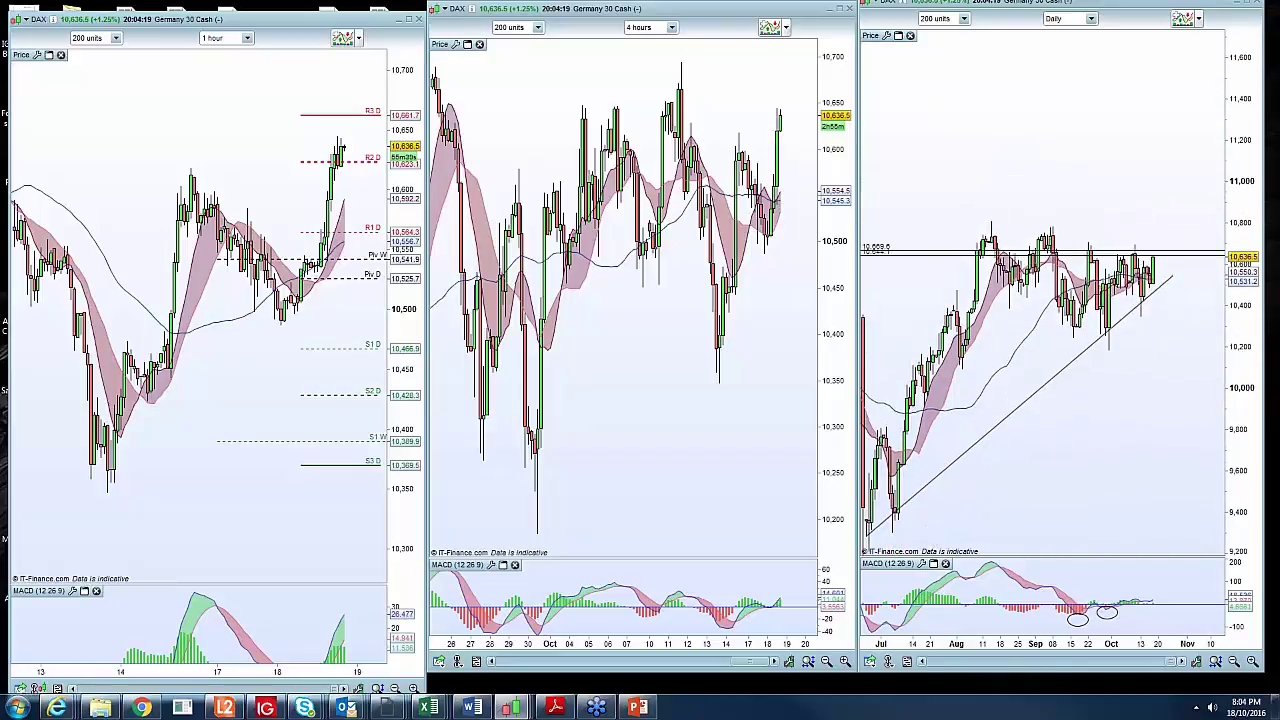